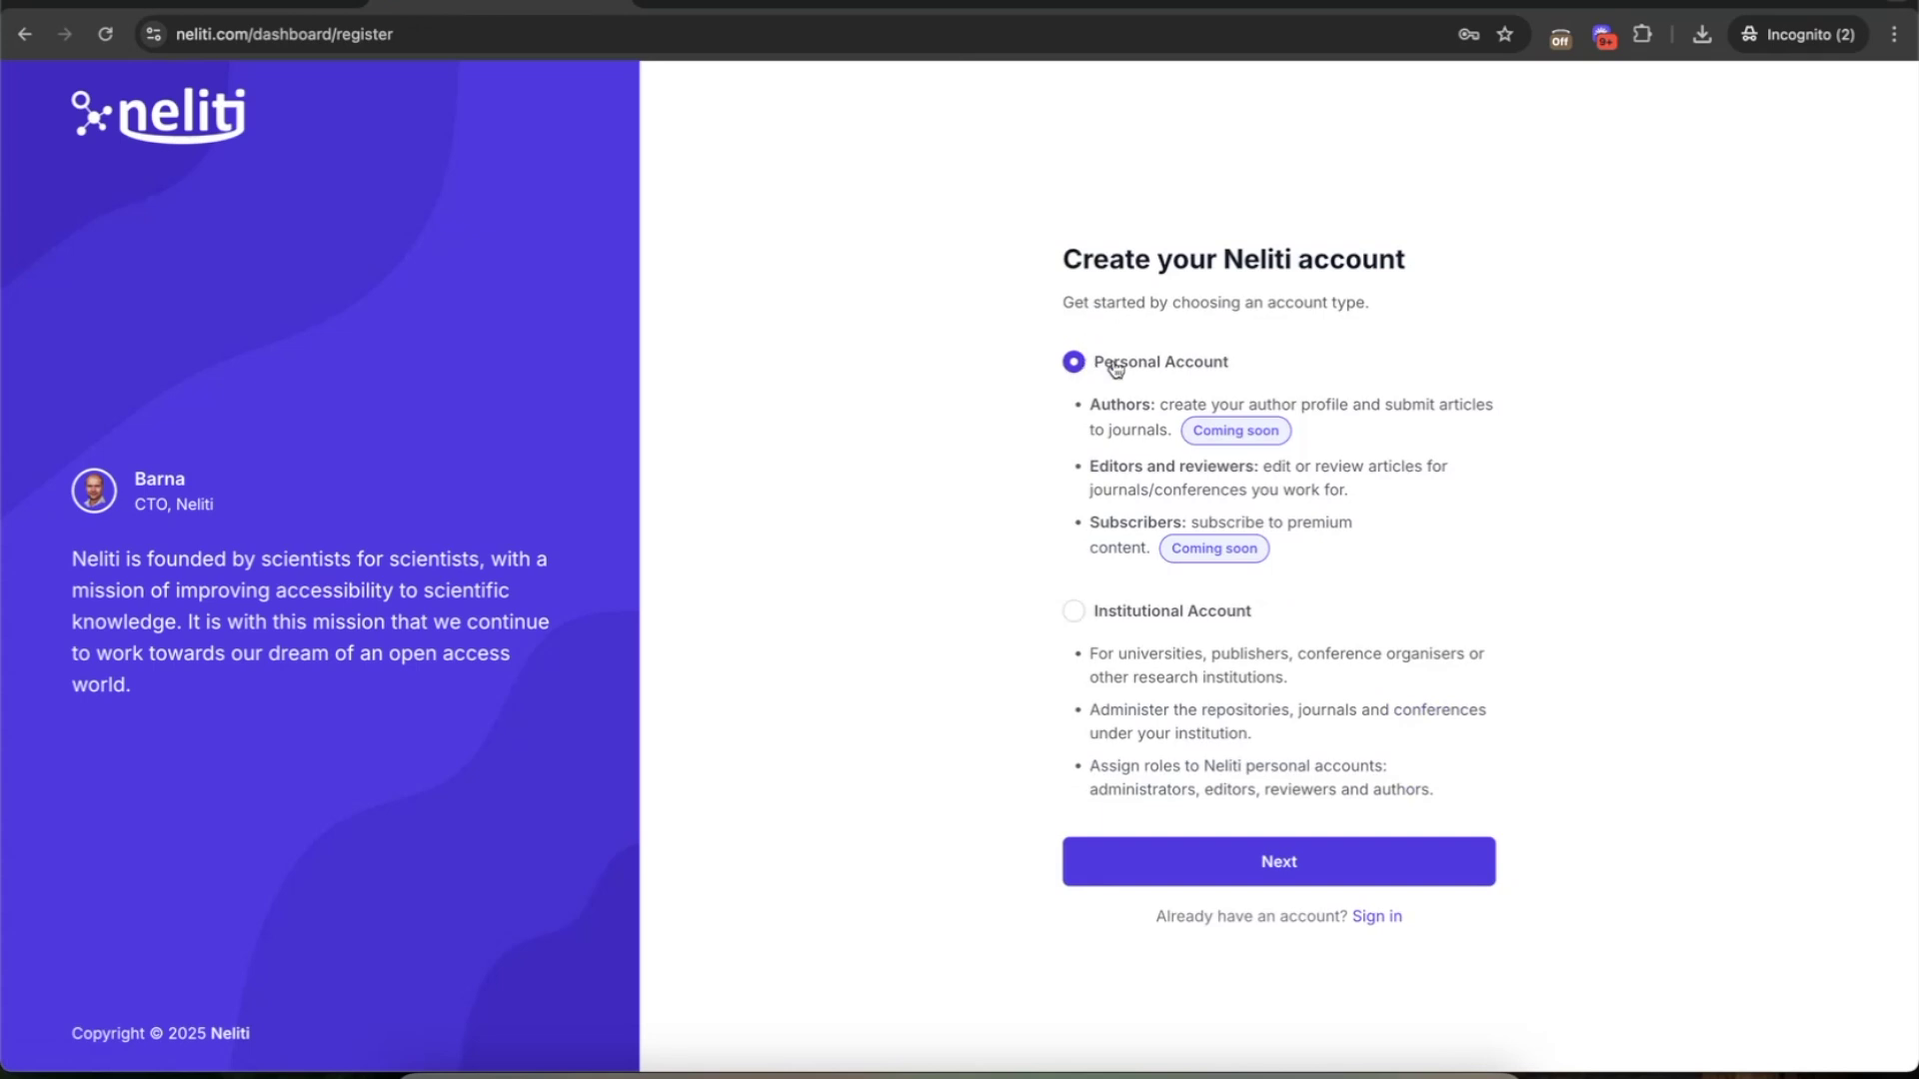
- Choose an institutional account and submit the institution's work email address
{"action": "left_click", "coordinate": [1075, 613]}
{"action": "left_click", "coordinate": [1275, 857]}
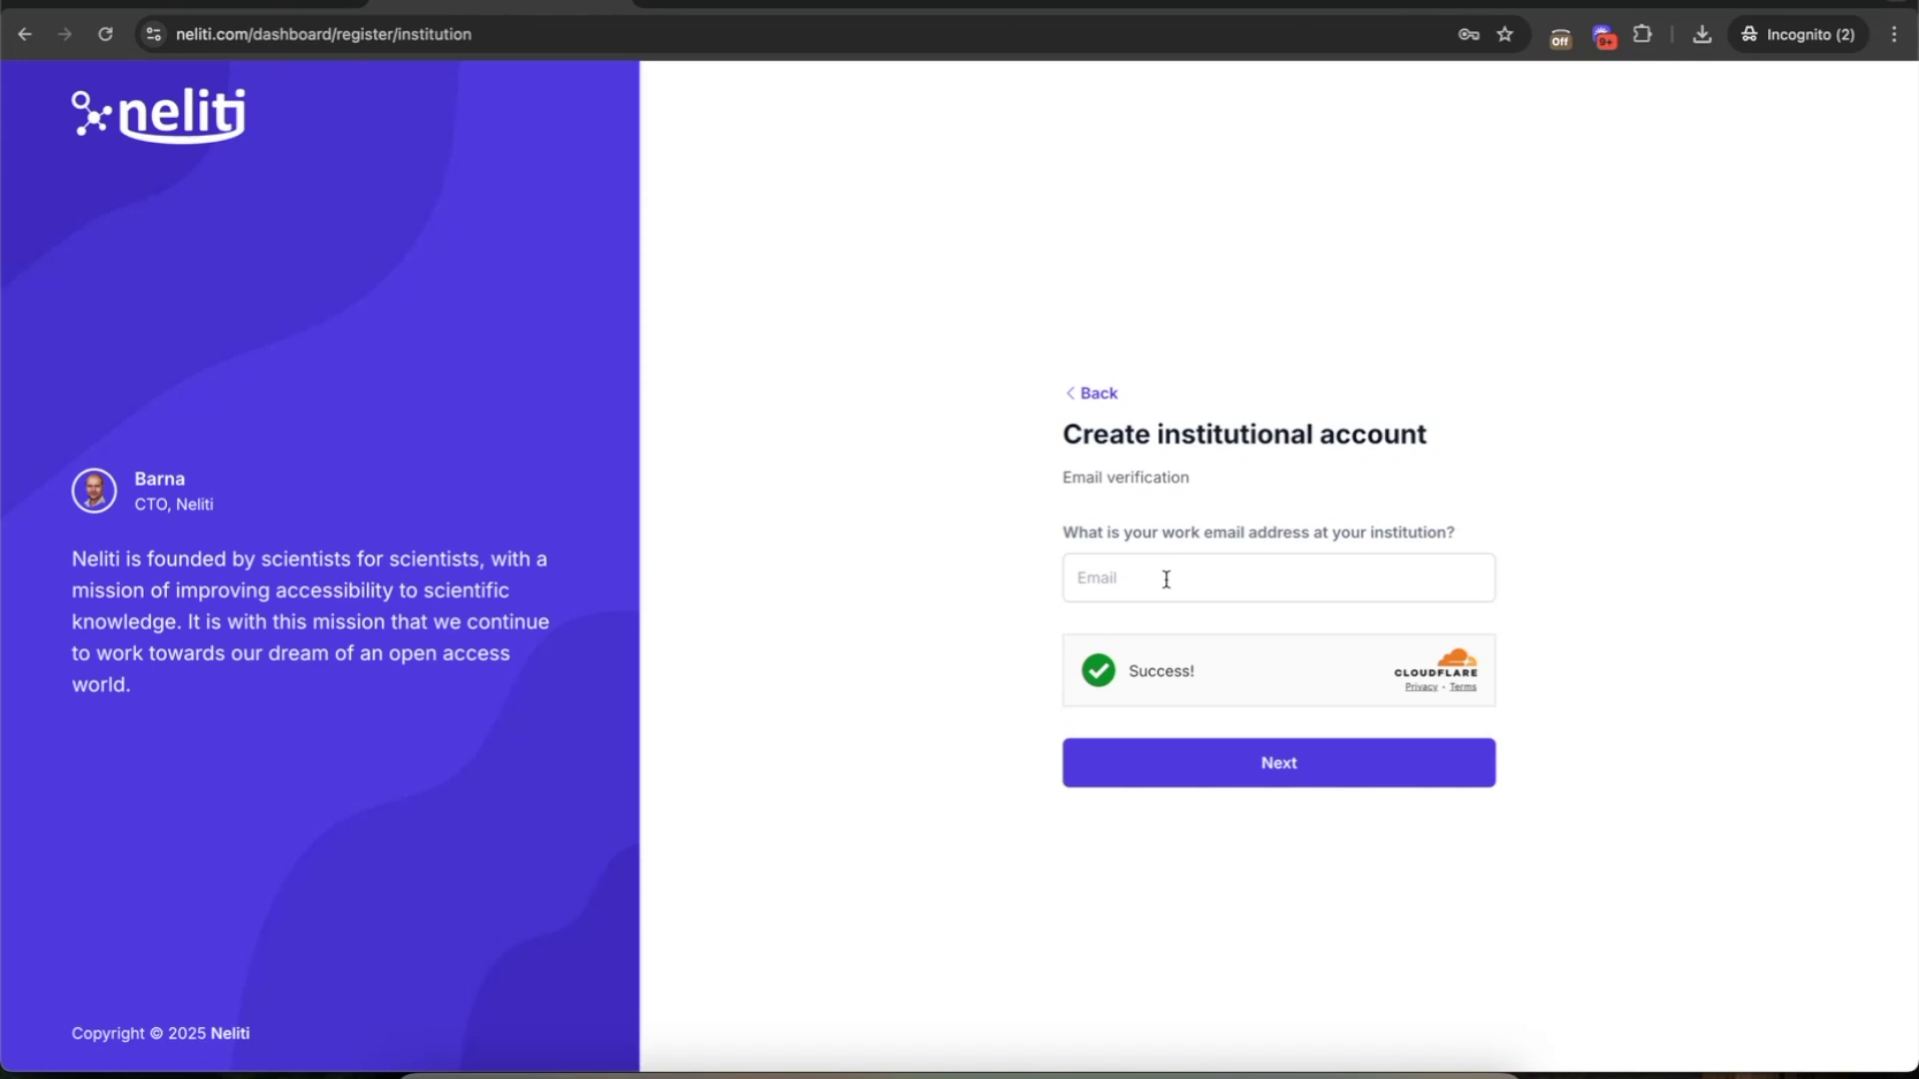
{"action": "left_click", "coordinate": [1166, 579]}
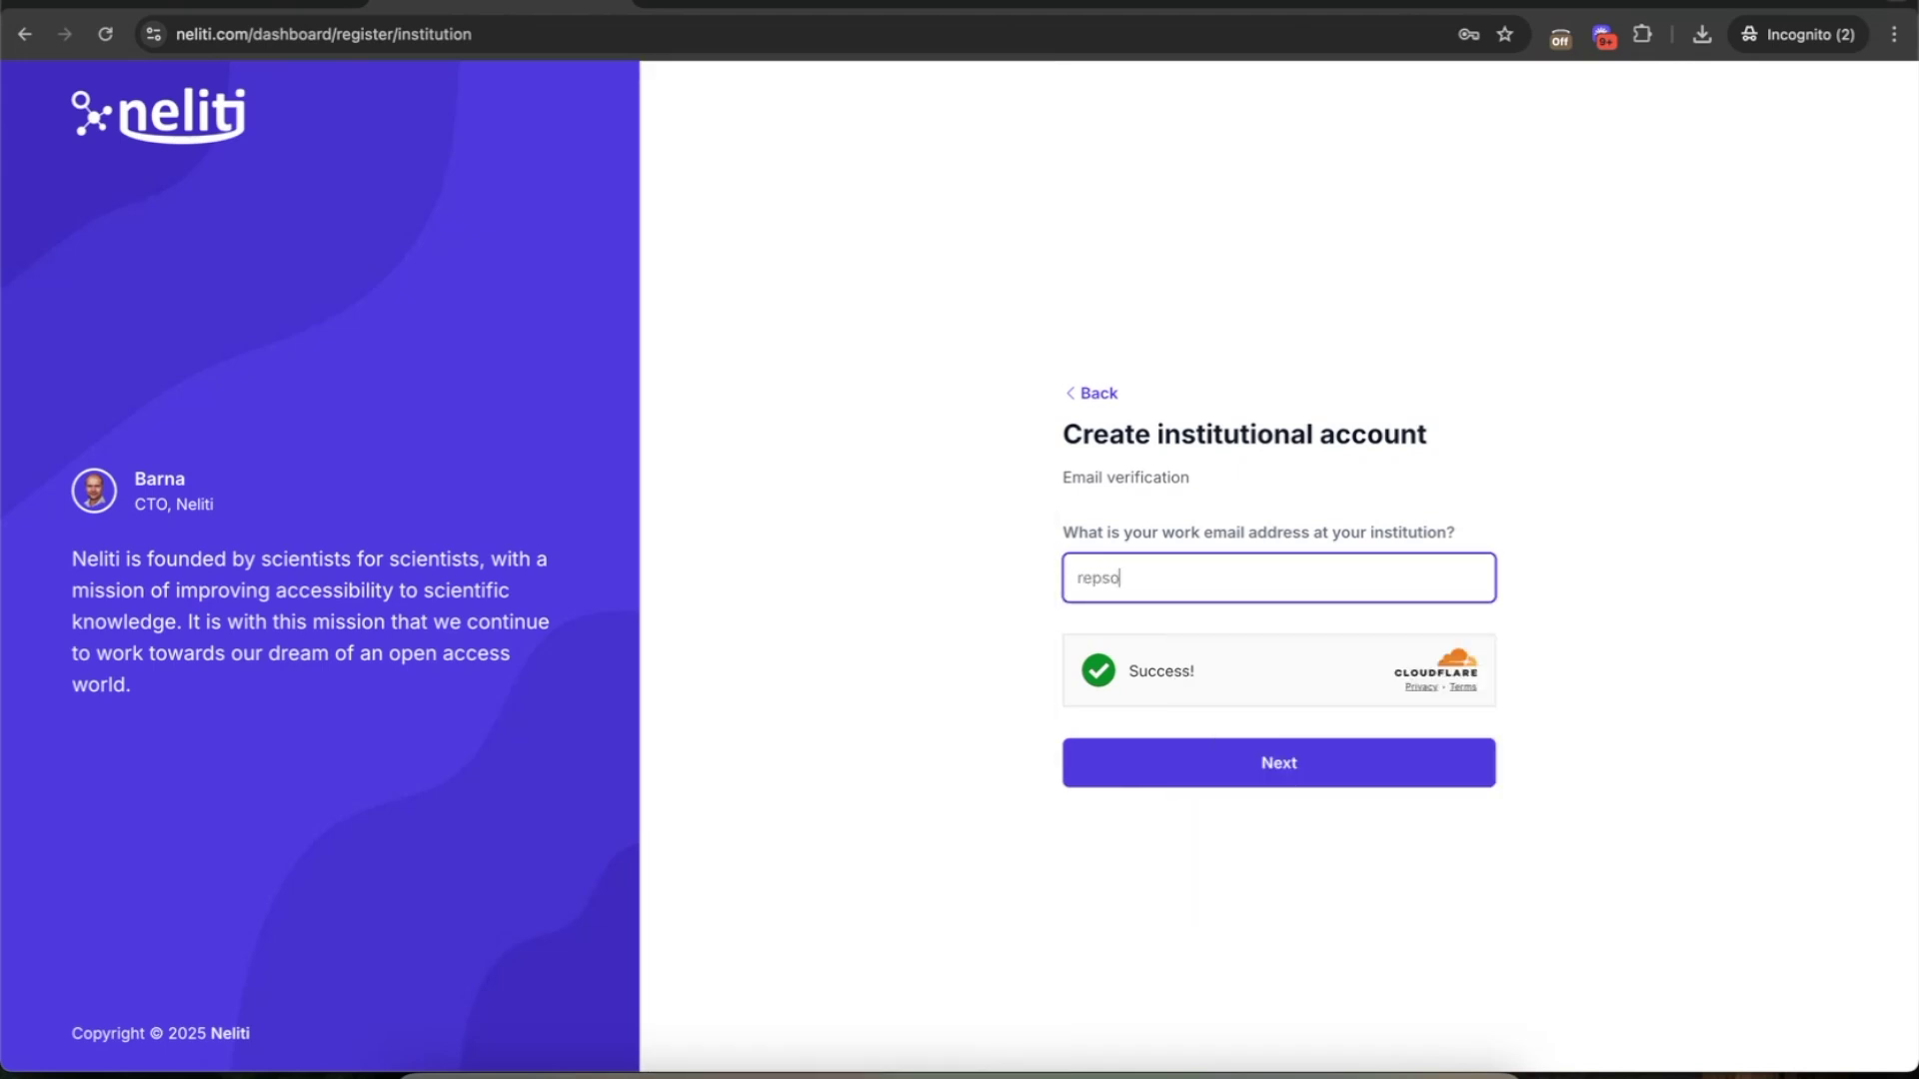
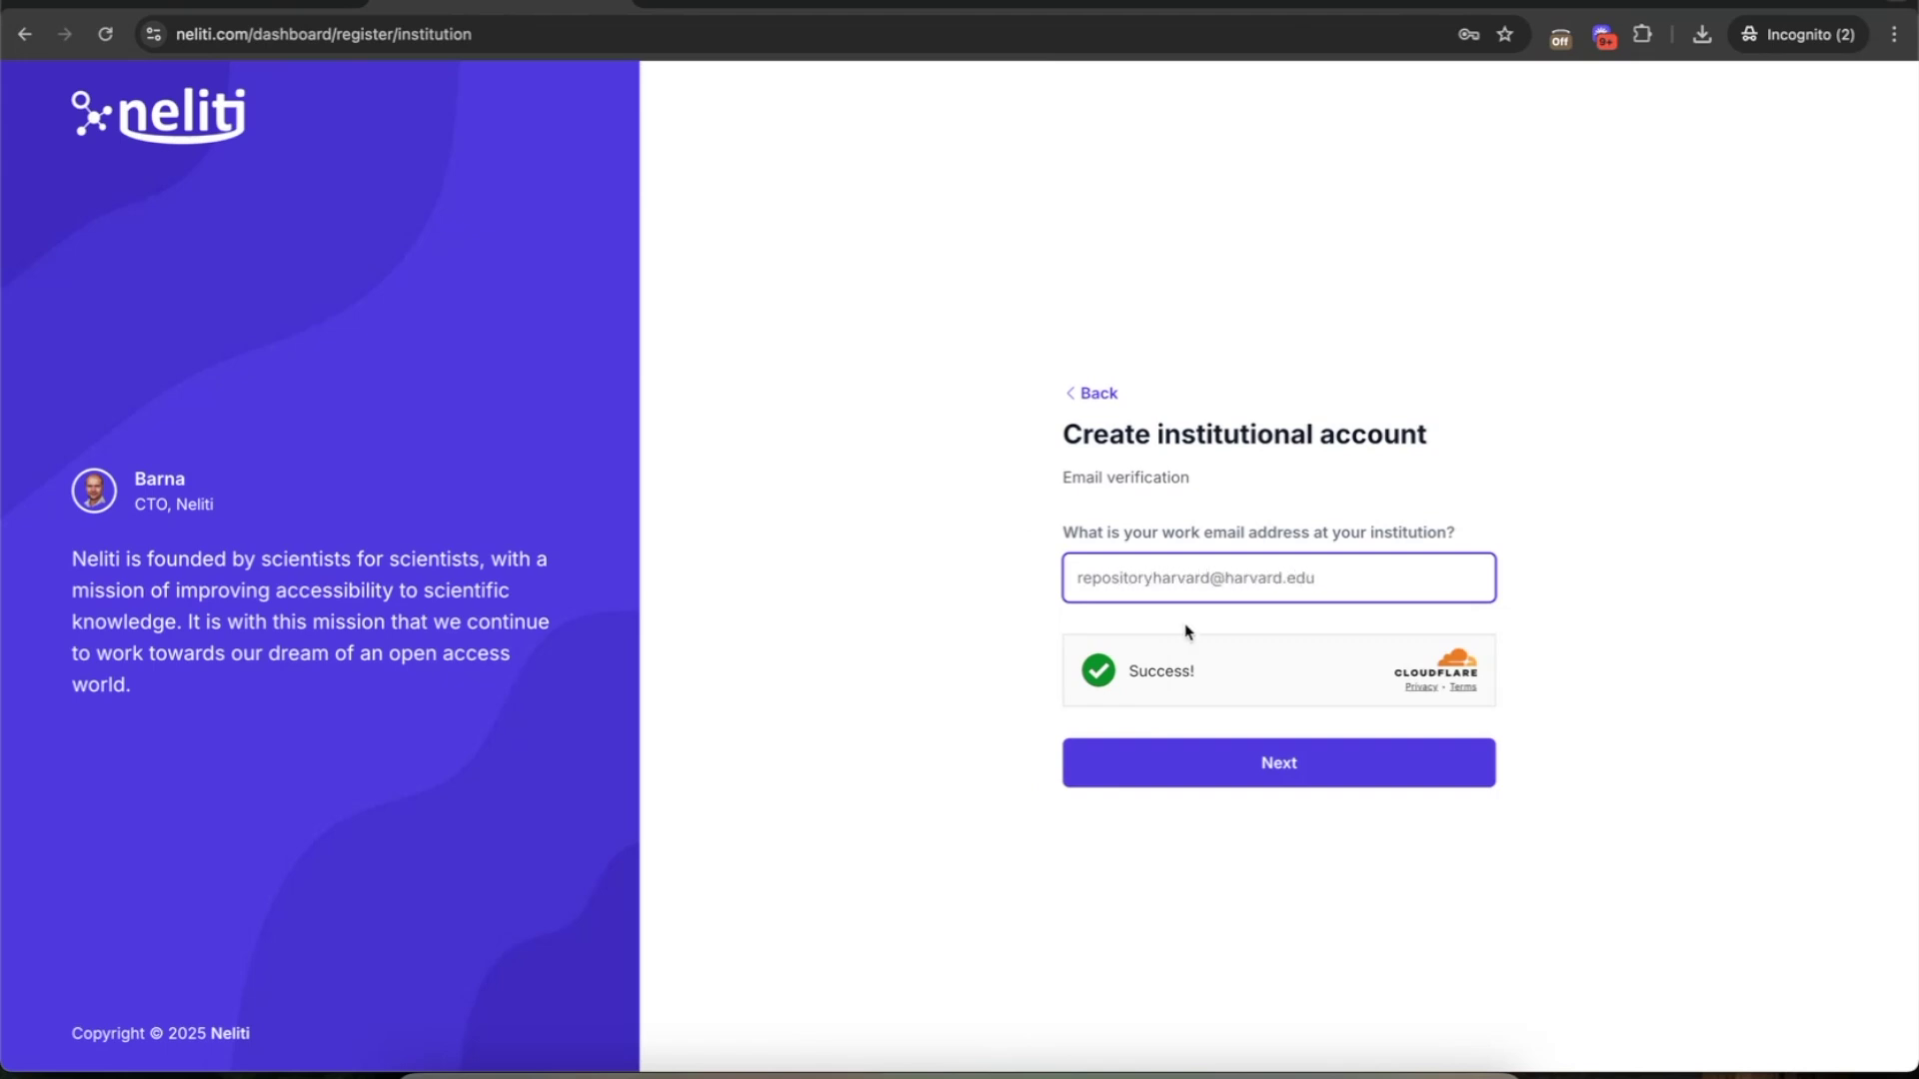
{"action": "left_click", "coordinate": [1232, 761]}
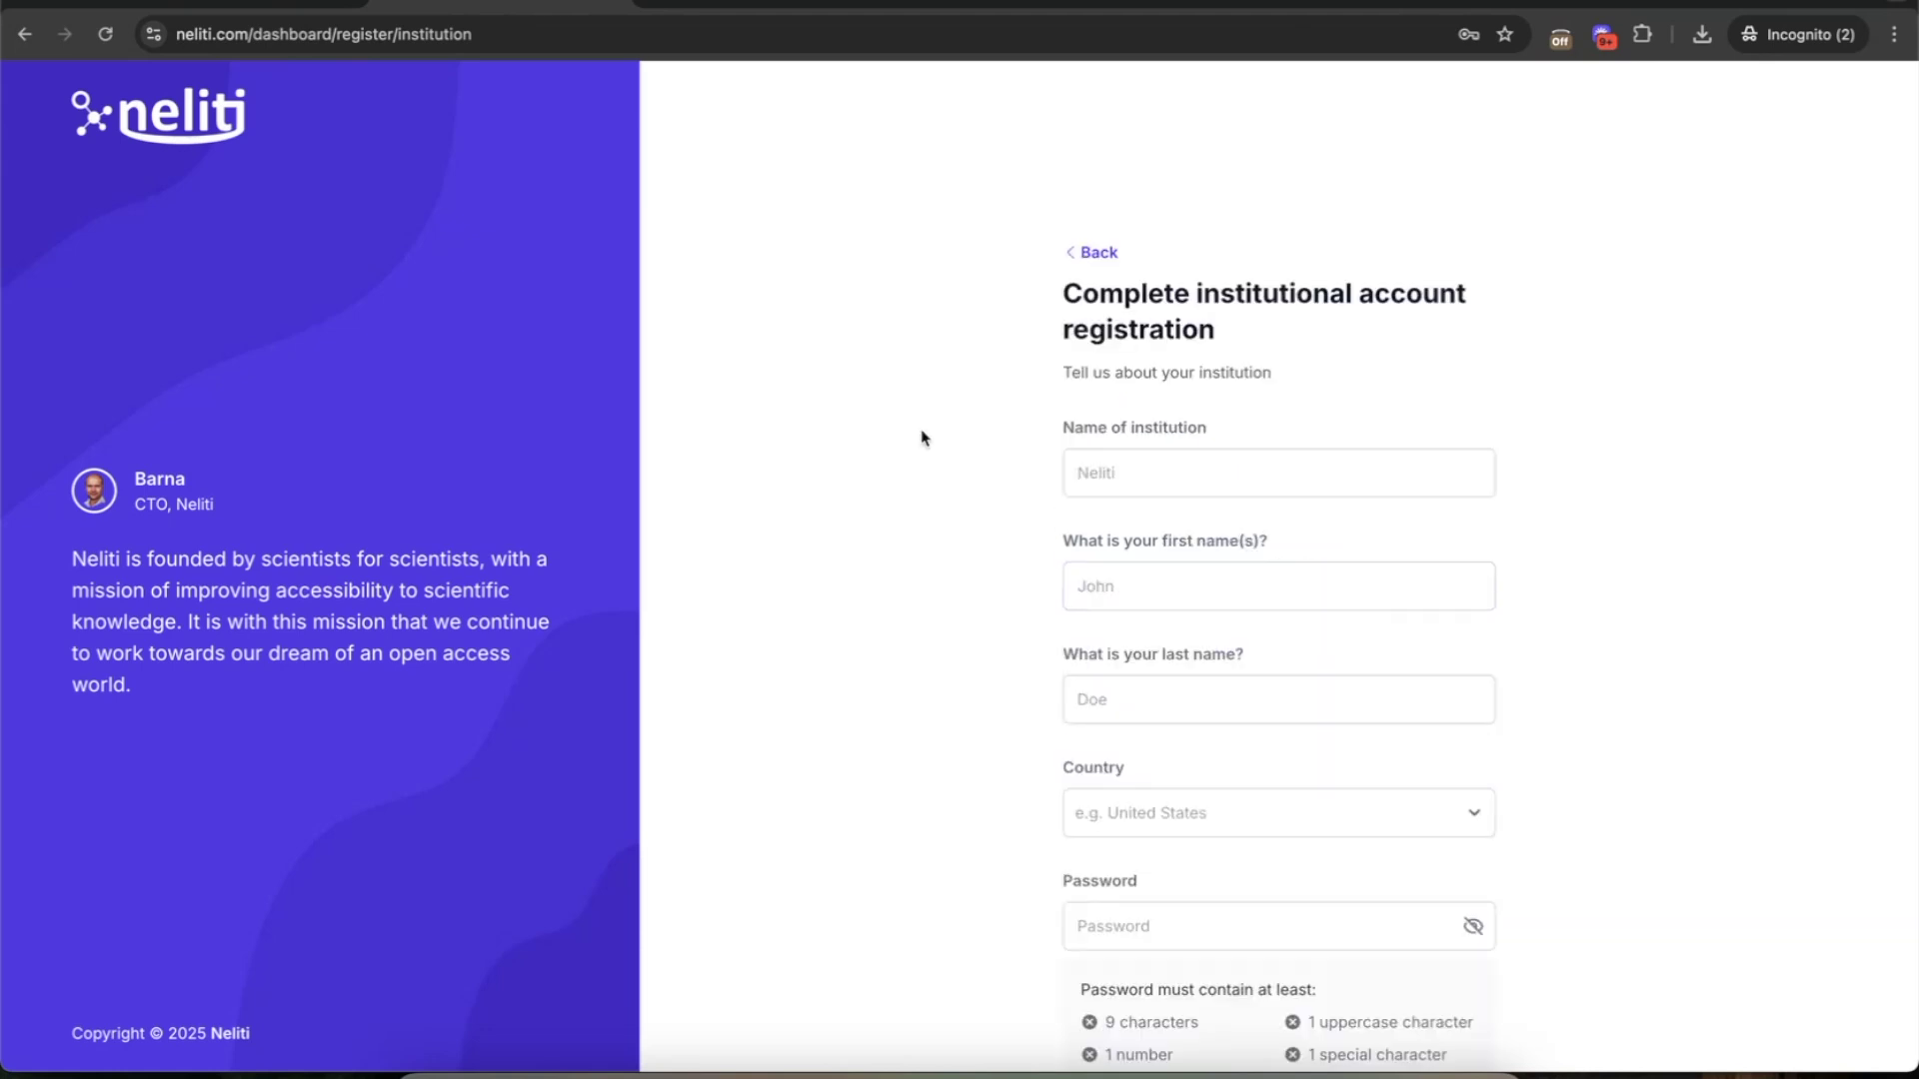
- Enter Harvard University as the institution, plus the contact's first and last name
{"action": "scroll", "coordinate": [950, 536], "scroll_direction": "down", "scroll_amount": 3}
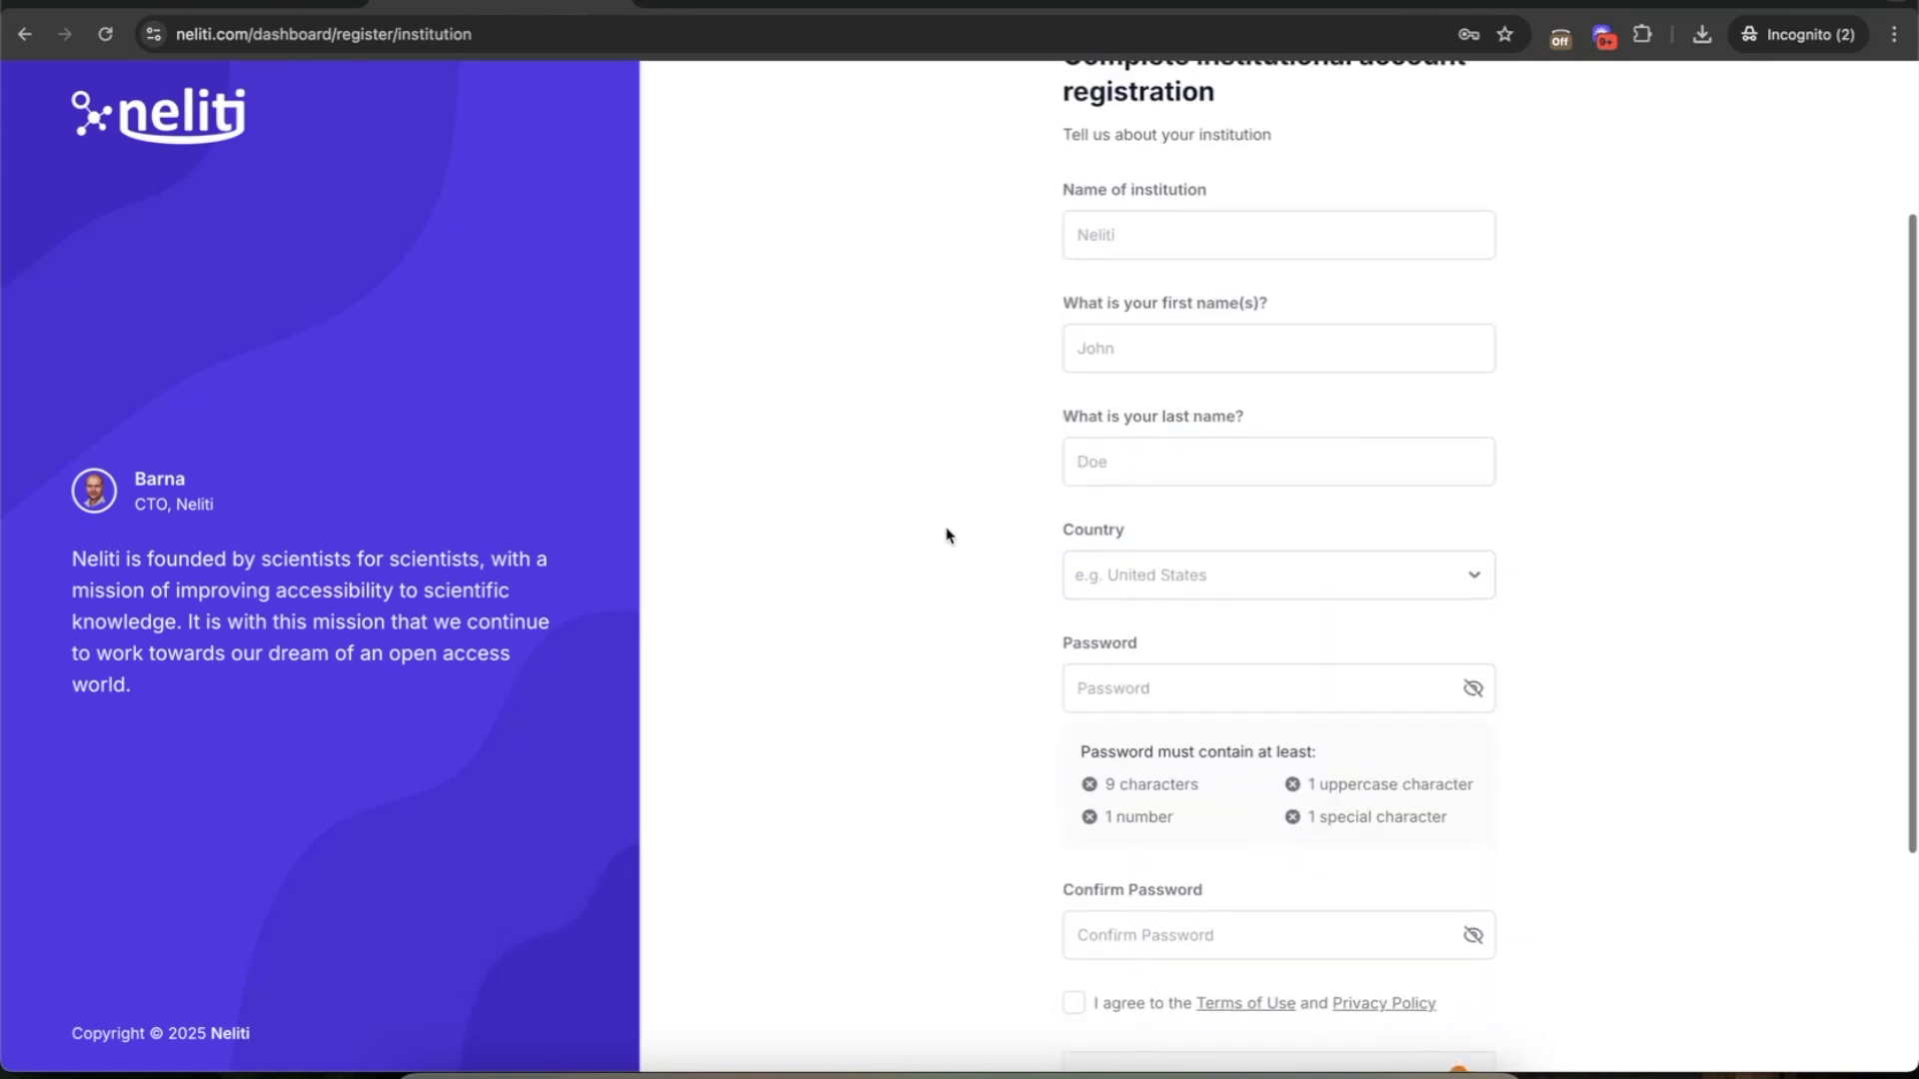
{"action": "scroll", "coordinate": [959, 515], "scroll_direction": "up", "scroll_amount": 2}
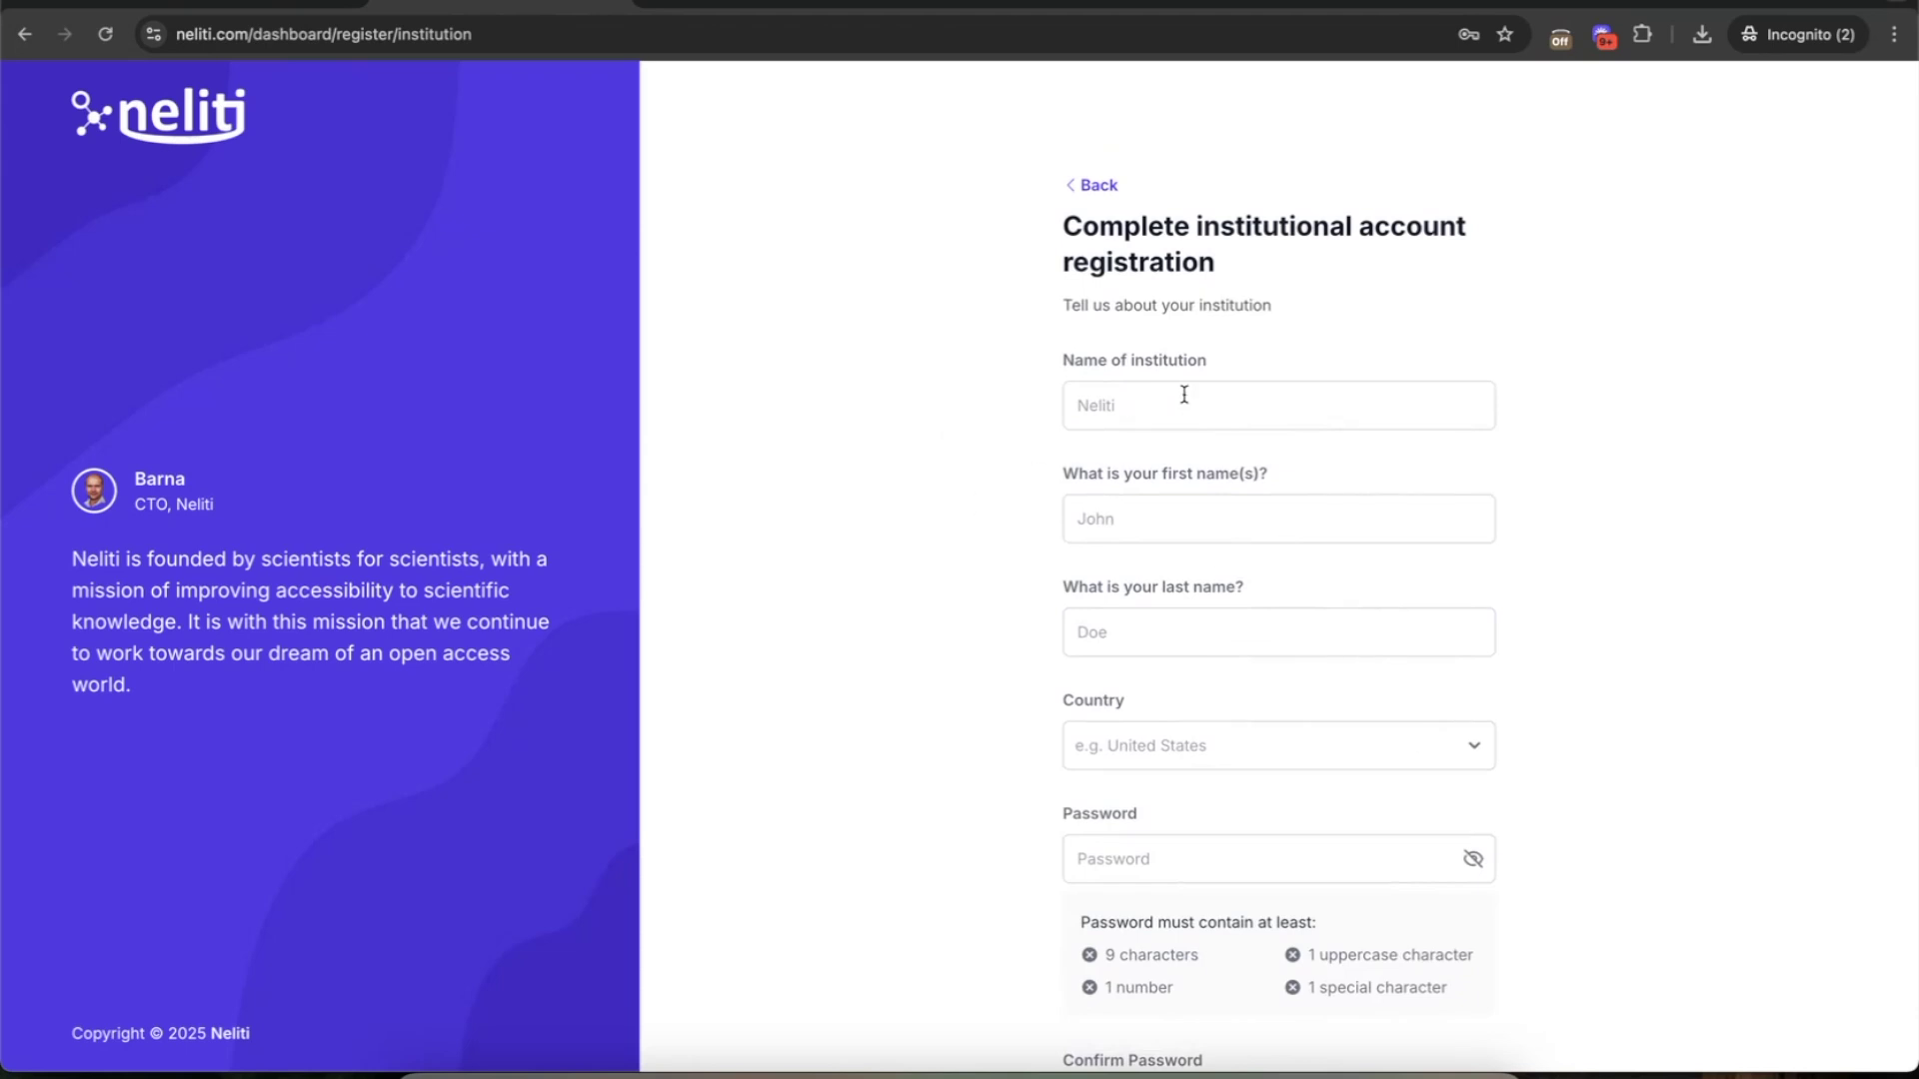
{"action": "left_click", "coordinate": [1257, 404]}
{"action": "type", "text": "Harva"}
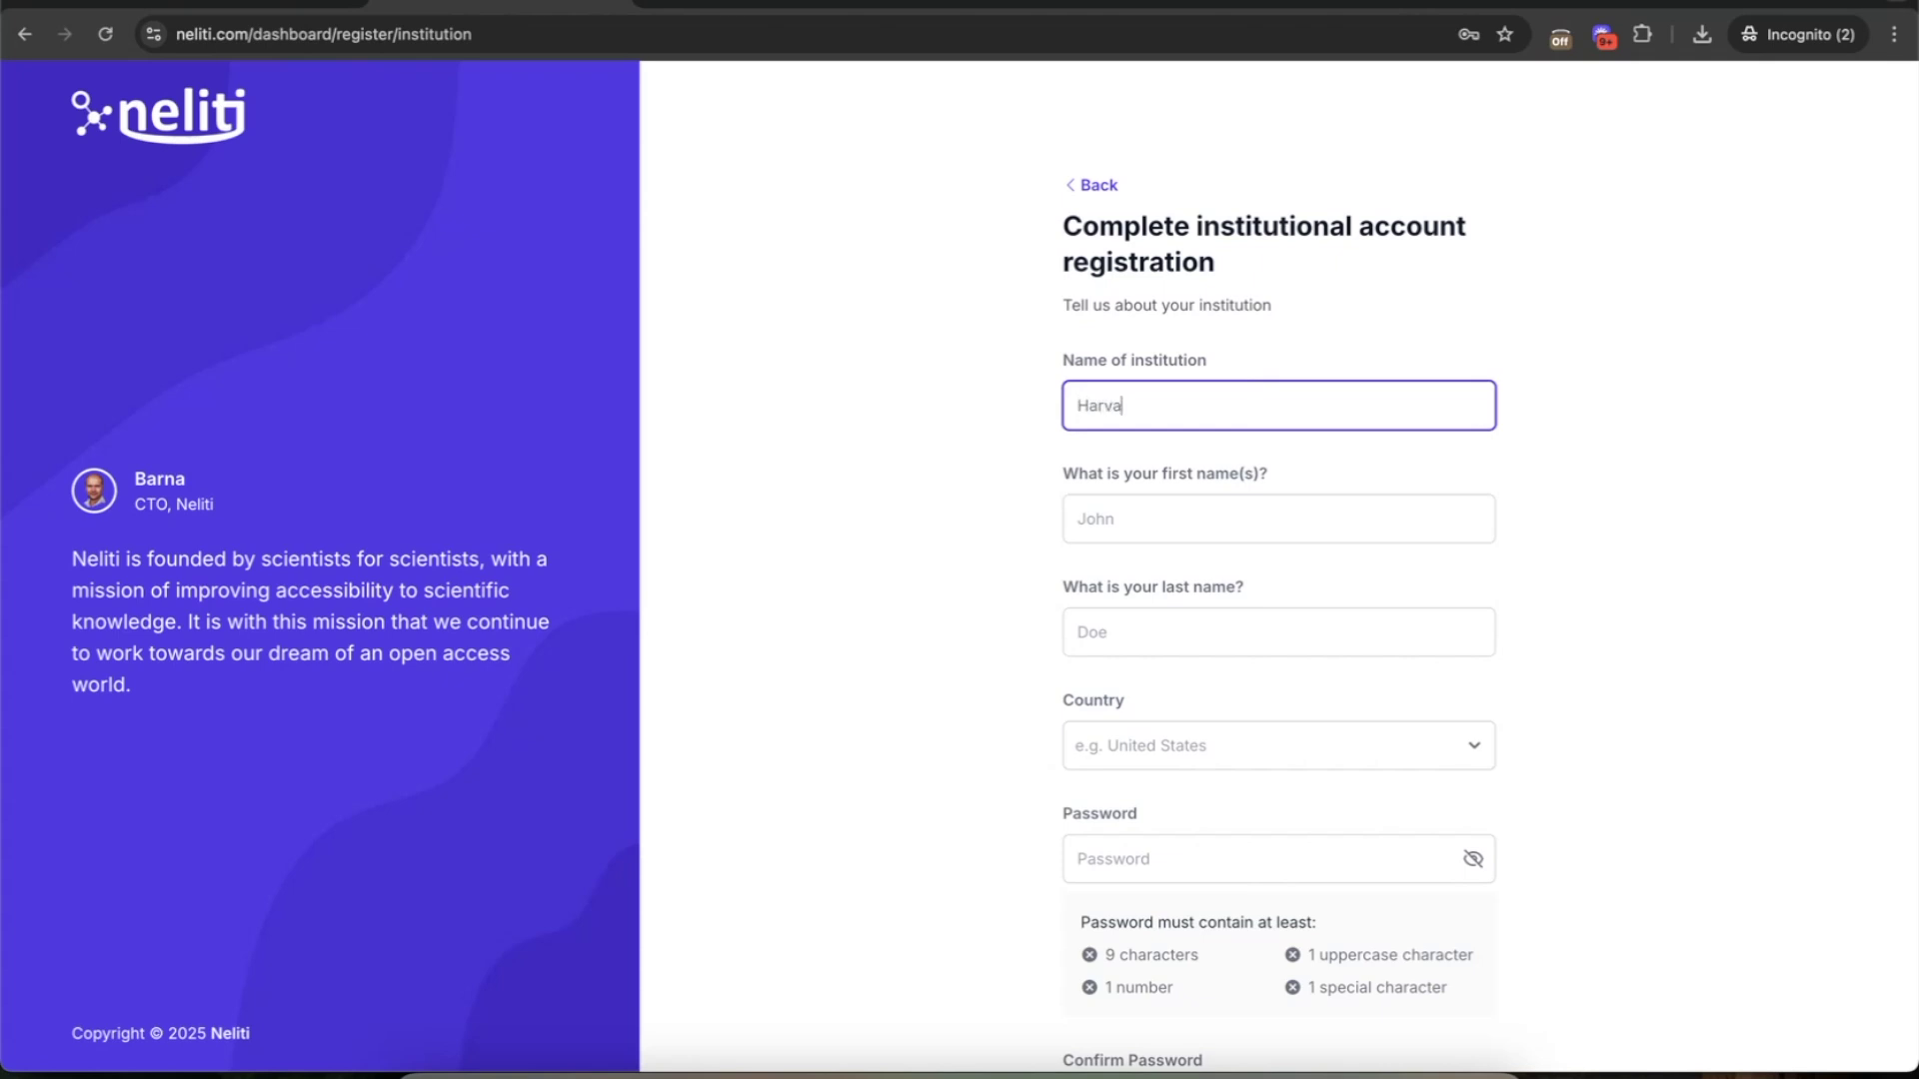
{"action": "type", "text": "rd University"}
{"action": "key", "text": "Tab"}
{"action": "key", "text": "Tab"}
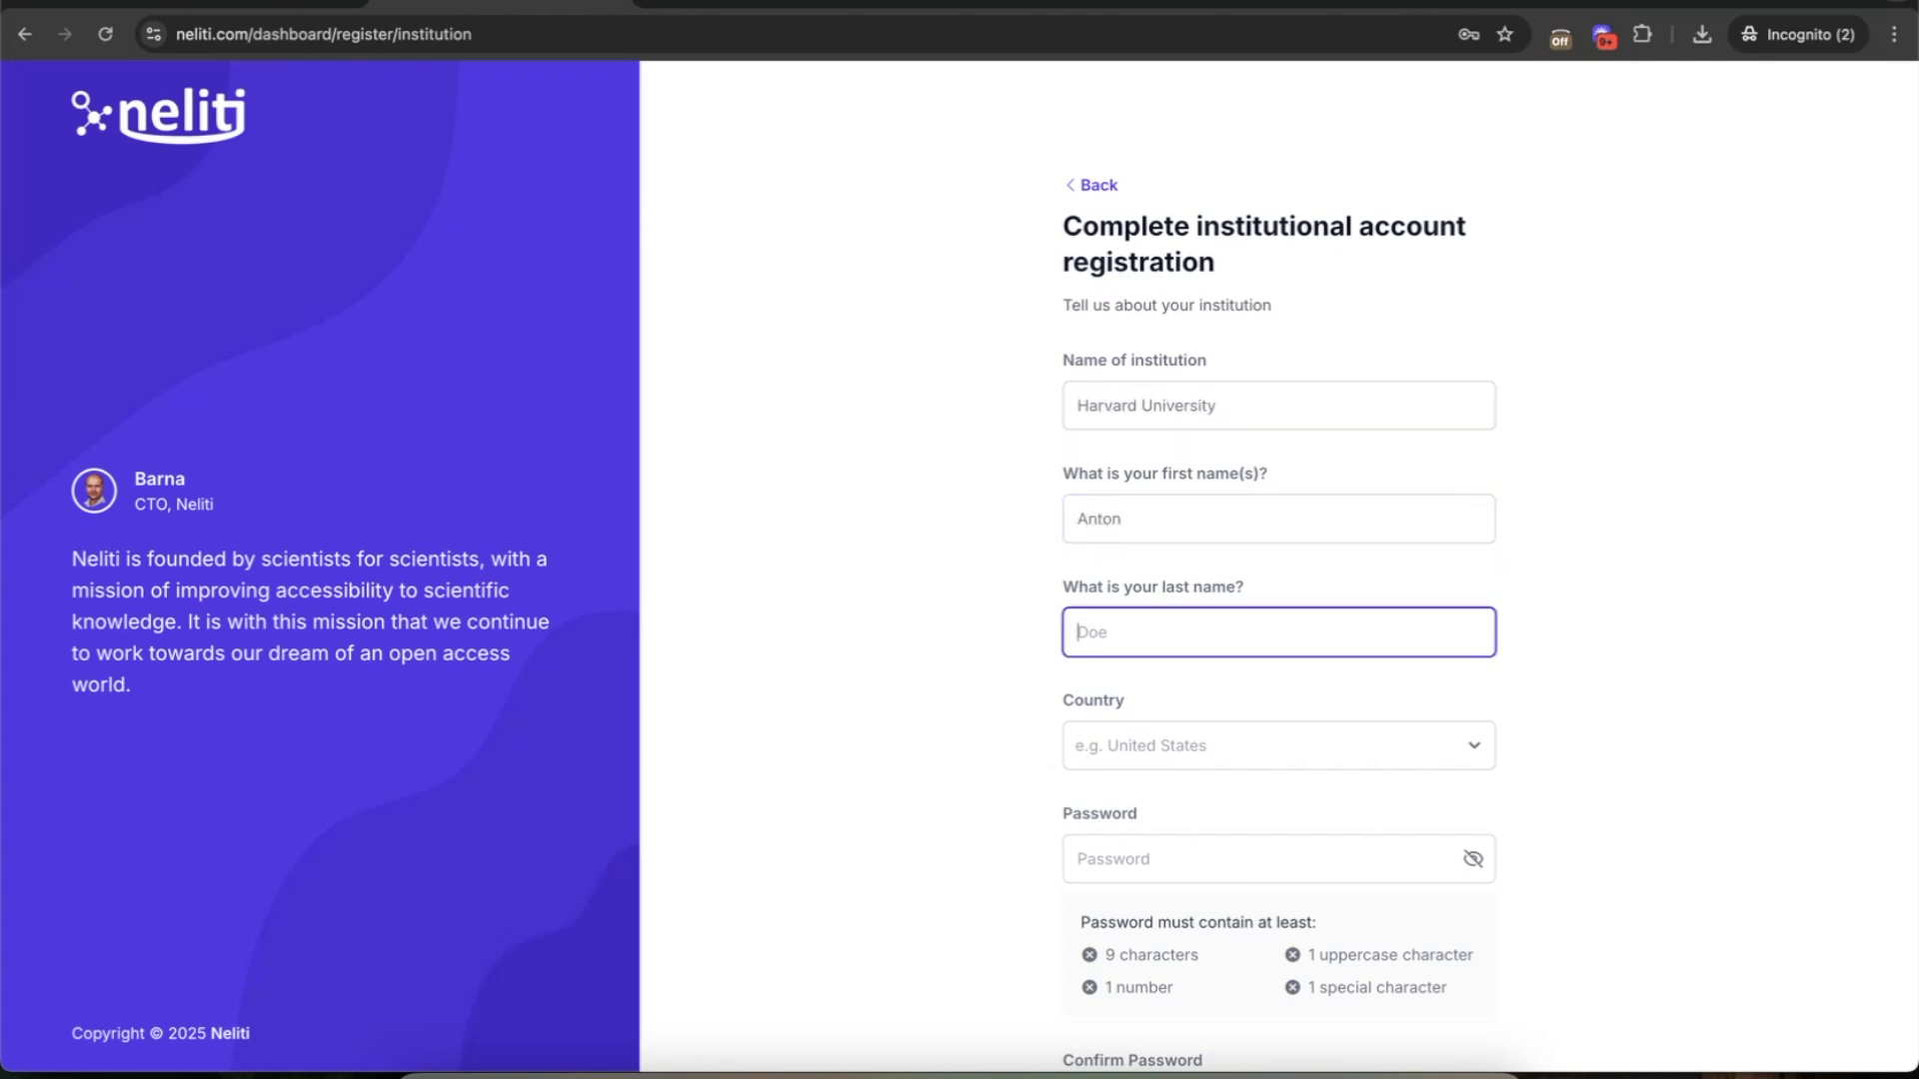
- Choose United States of America, enter and confirm the account password, accept the terms, and submit
{"action": "scroll", "coordinate": [1160, 590], "scroll_direction": "down", "scroll_amount": 2}
{"action": "left_click", "coordinate": [1159, 590]}
{"action": "type", "text": "unit"}
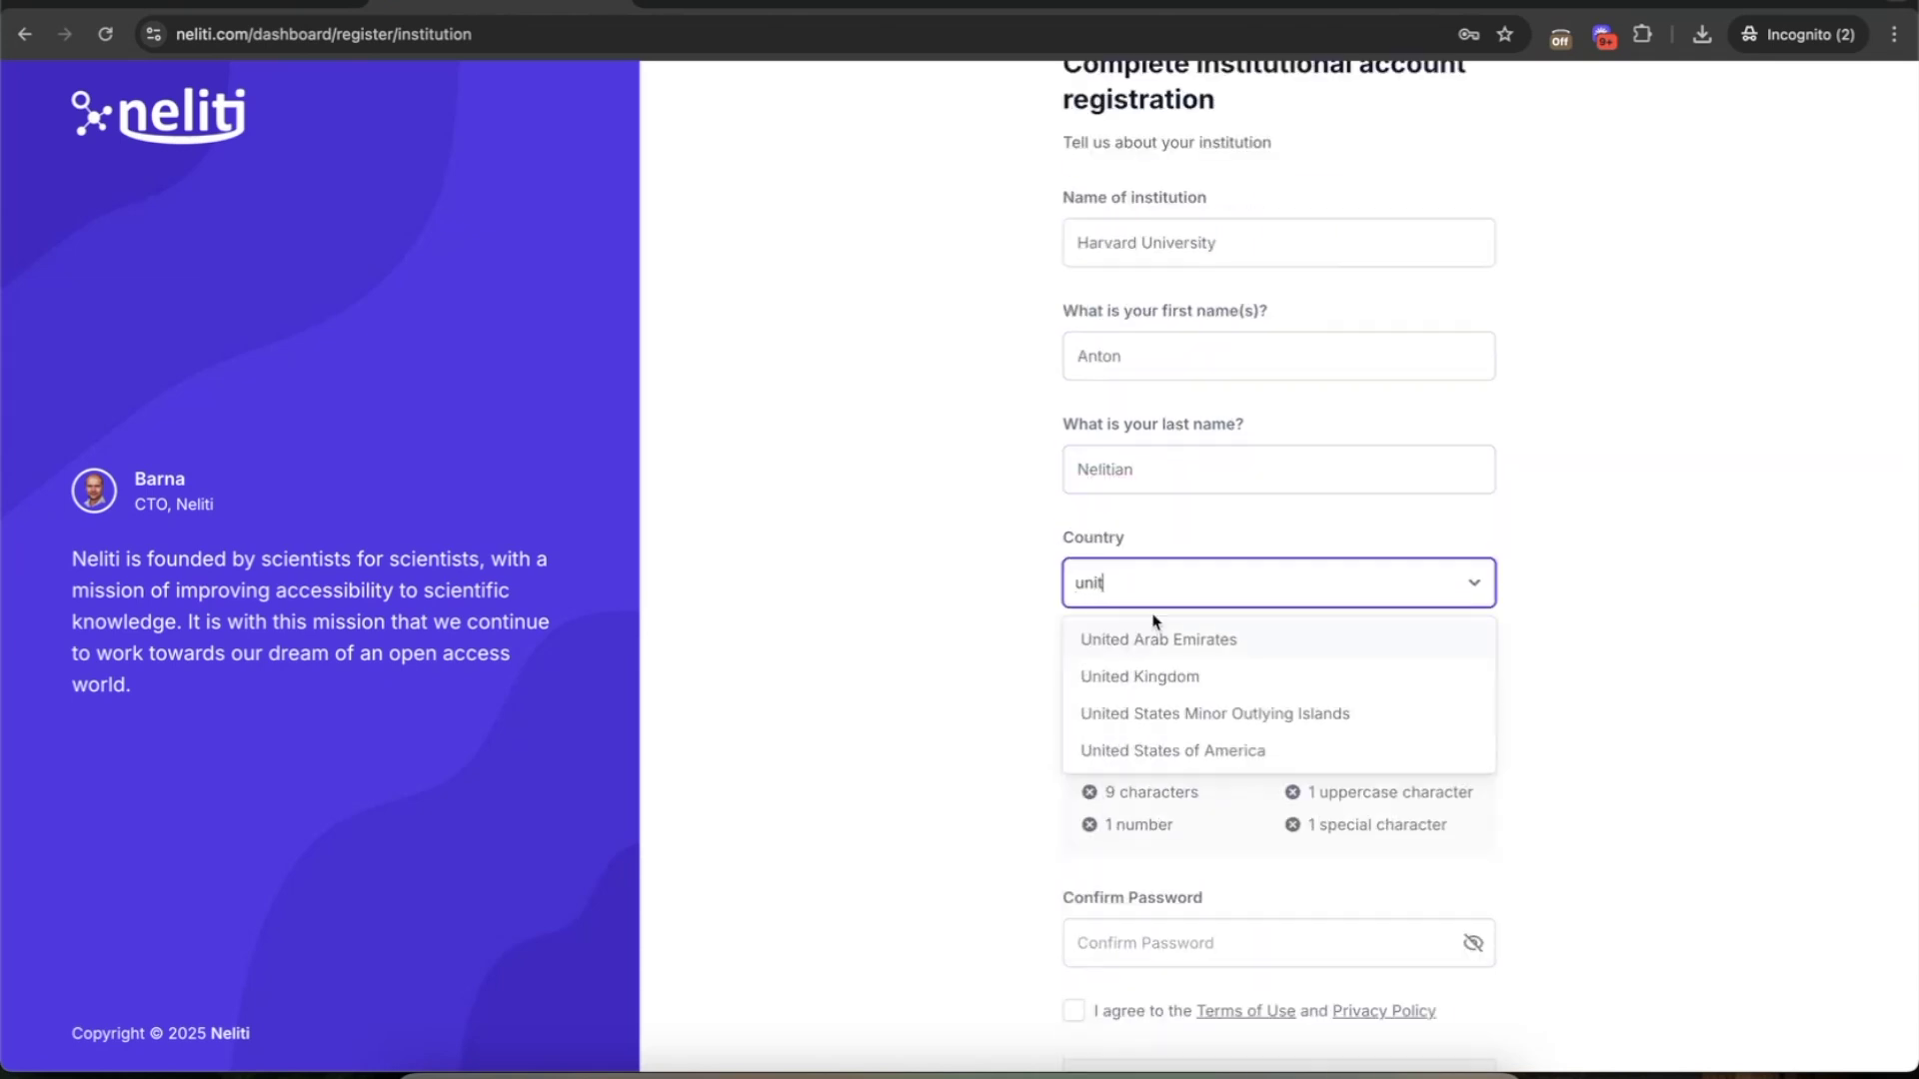
{"action": "left_click", "coordinate": [1163, 760]}
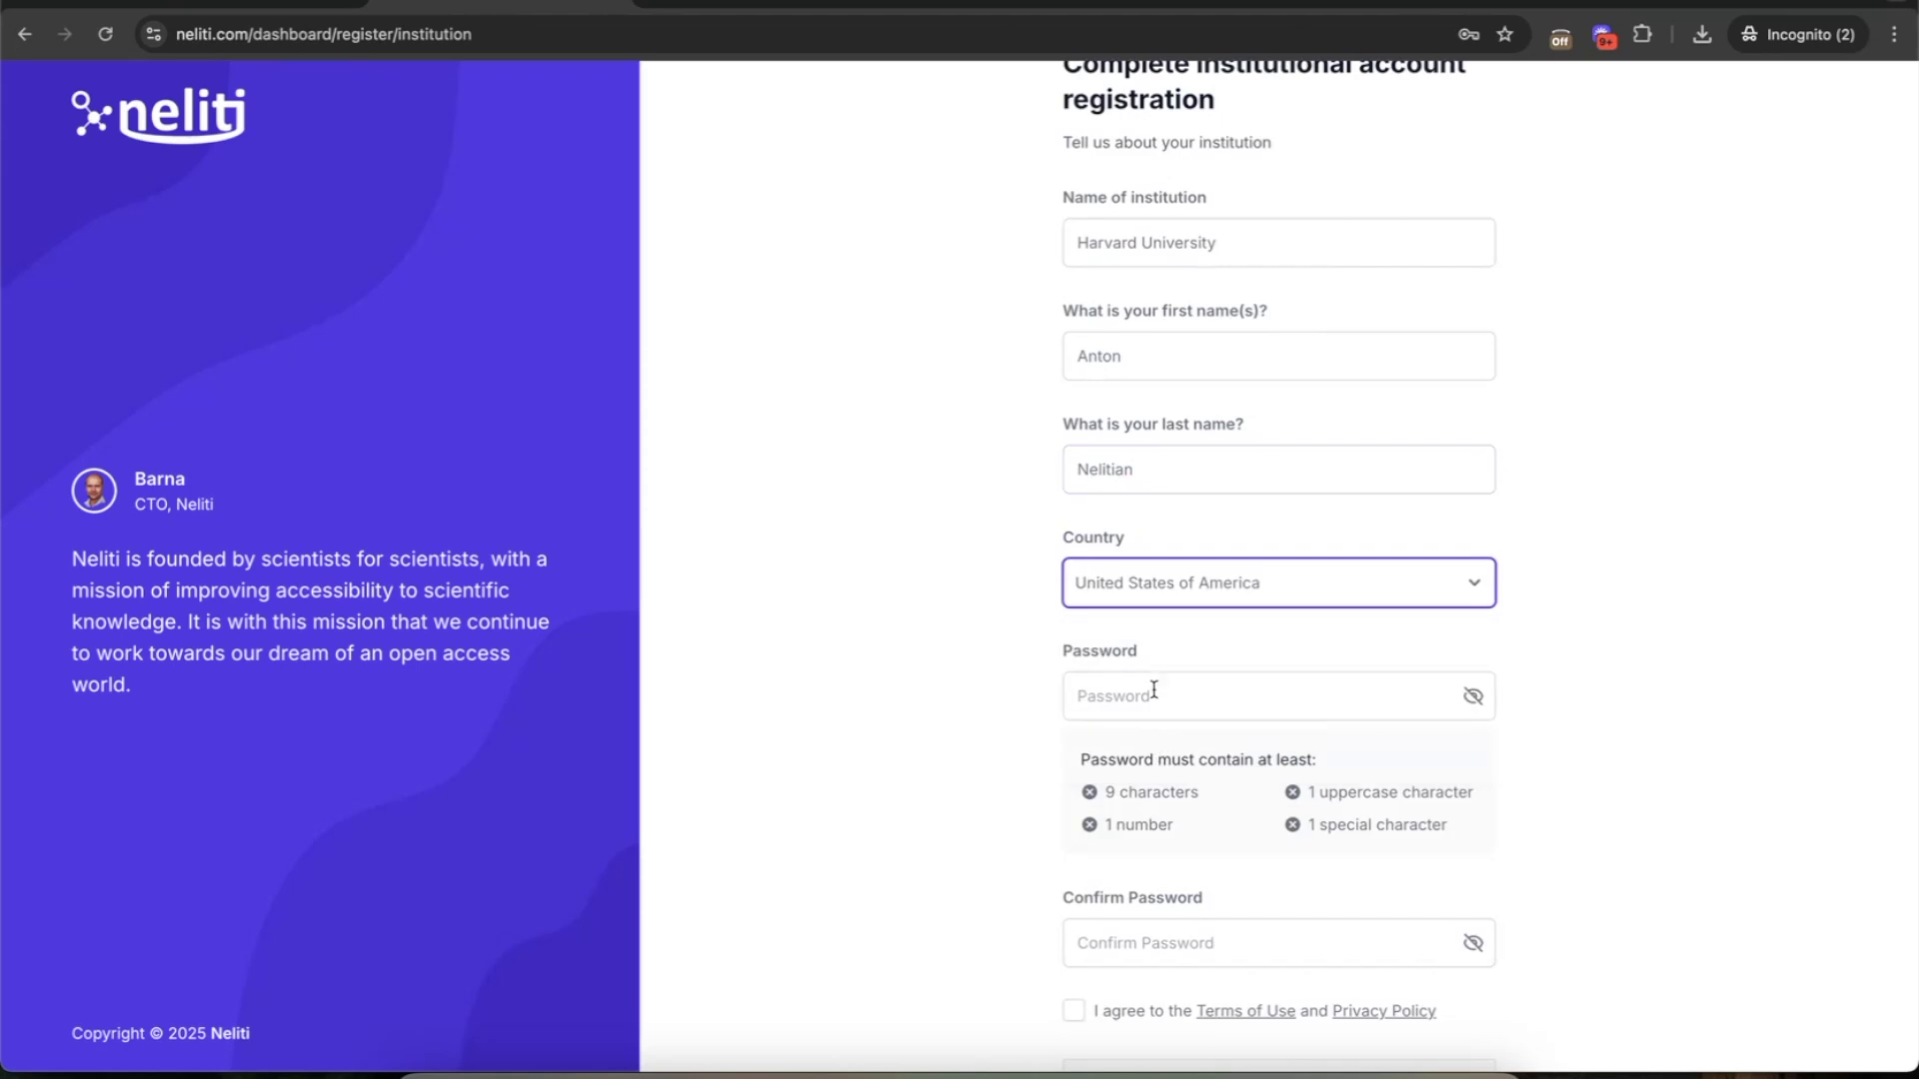
{"action": "left_click", "coordinate": [1151, 690]}
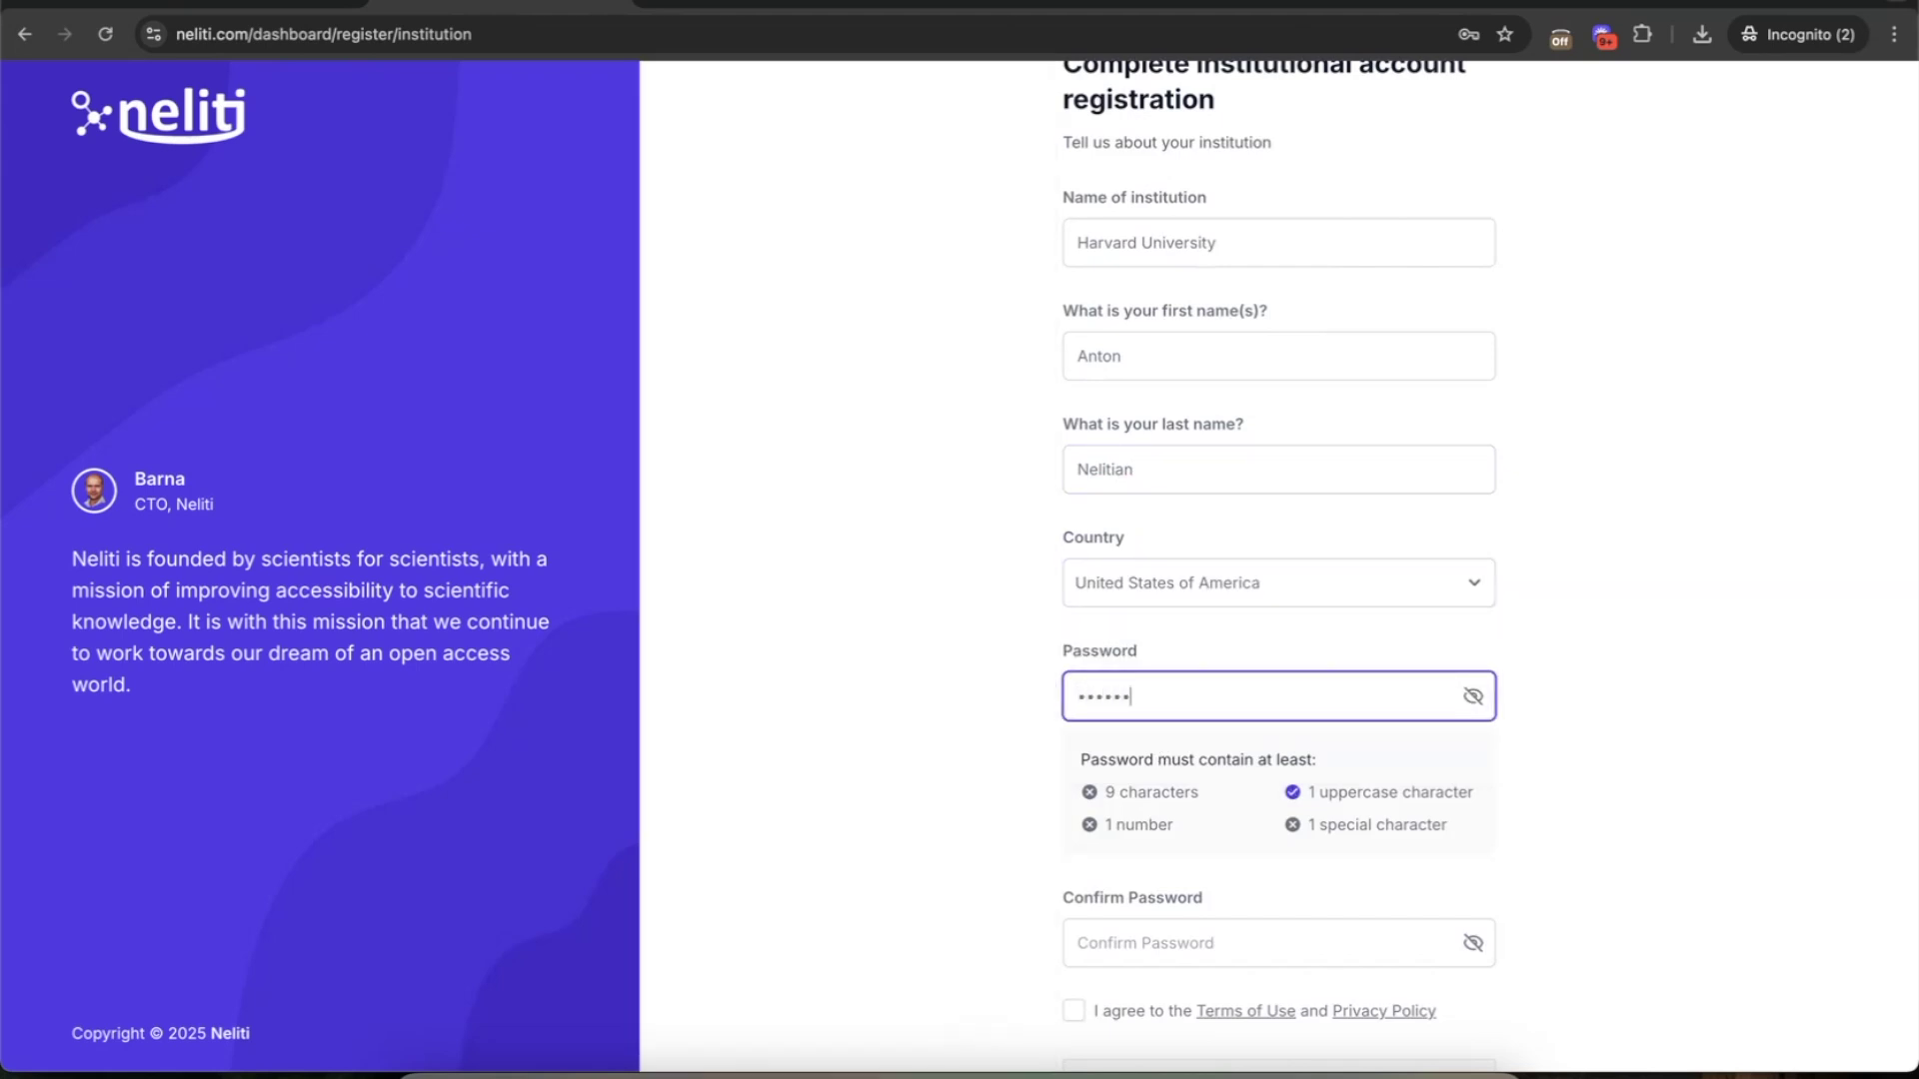
{"action": "left_click", "coordinate": [1160, 942]}
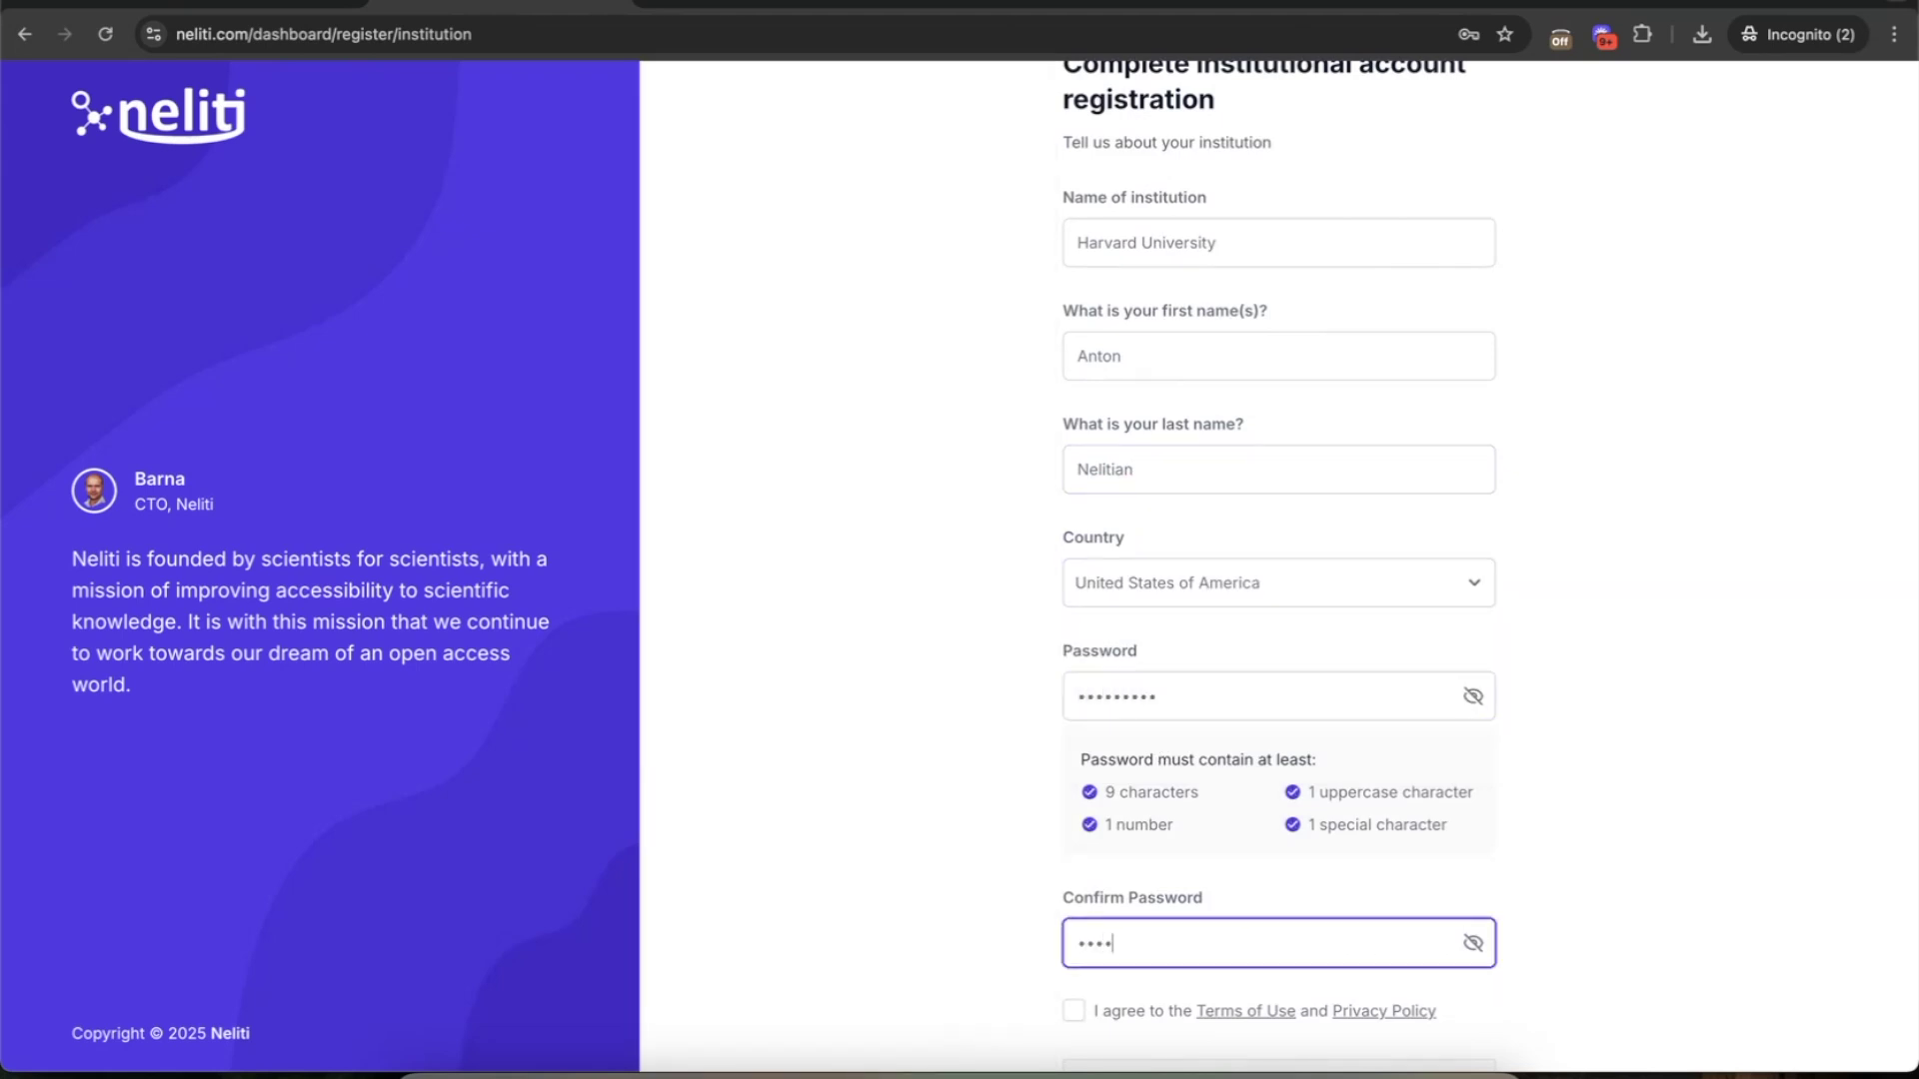
{"action": "scroll", "coordinate": [1099, 706], "scroll_direction": "down", "scroll_amount": 3}
{"action": "left_click", "coordinate": [1075, 850]}
{"action": "scroll", "coordinate": [1243, 930], "scroll_direction": "down", "scroll_amount": 1}
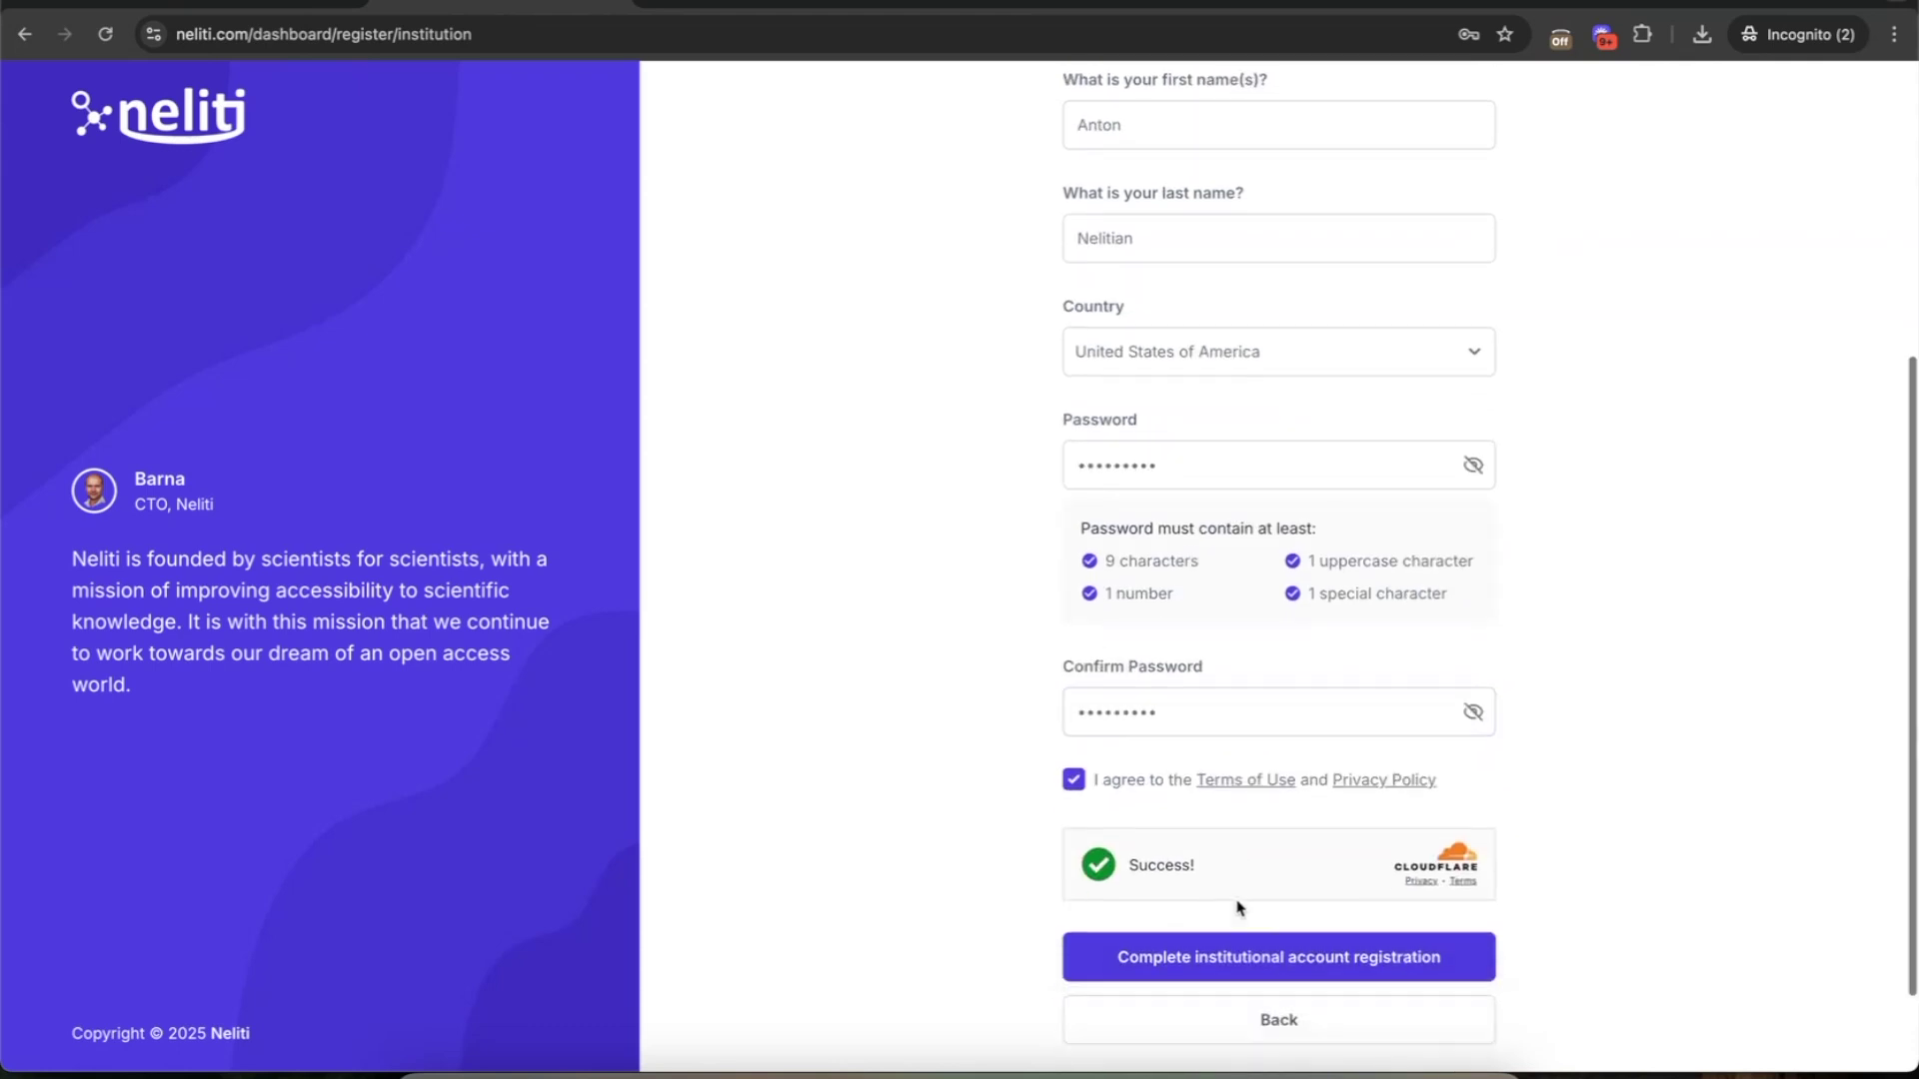
{"action": "left_click", "coordinate": [1271, 960]}
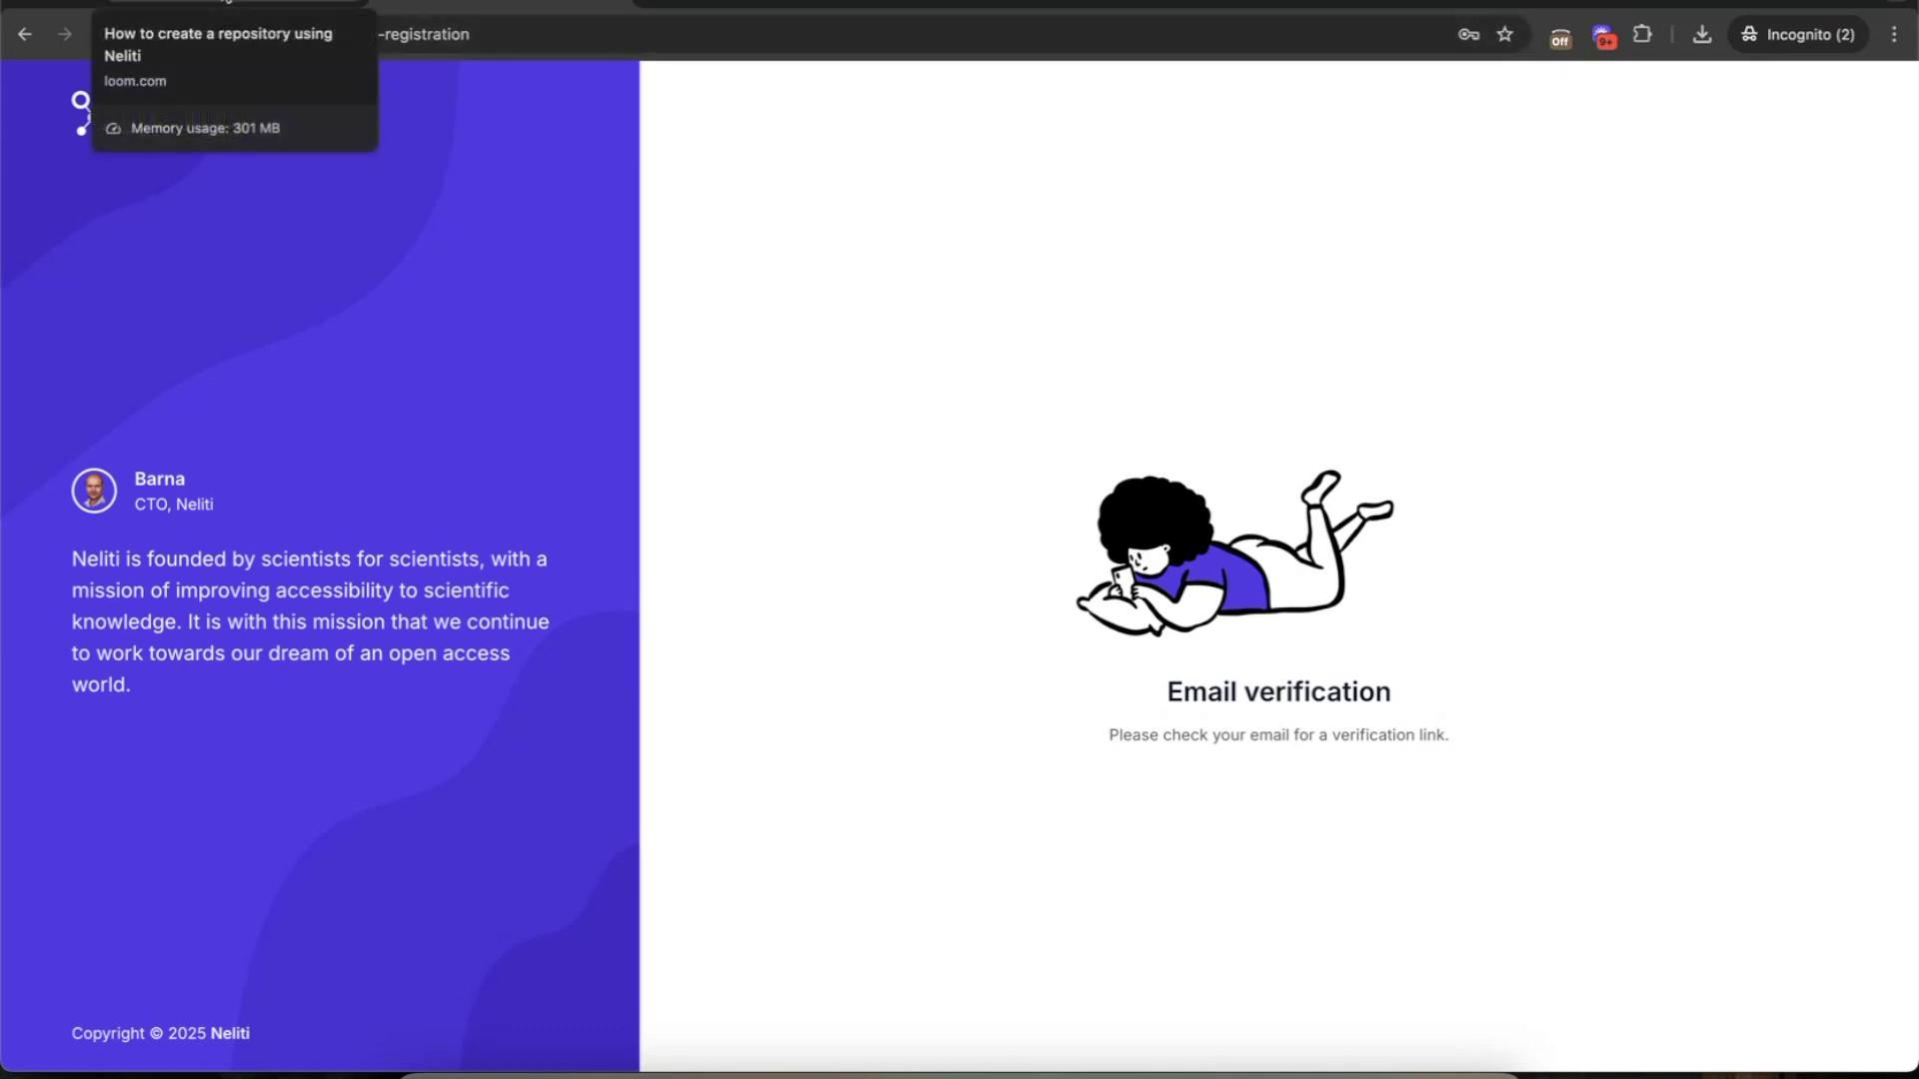
- Switch to the Loom slide 'How to create a repository using Neliti'
{"action": "left_click", "coordinate": [235, 10]}
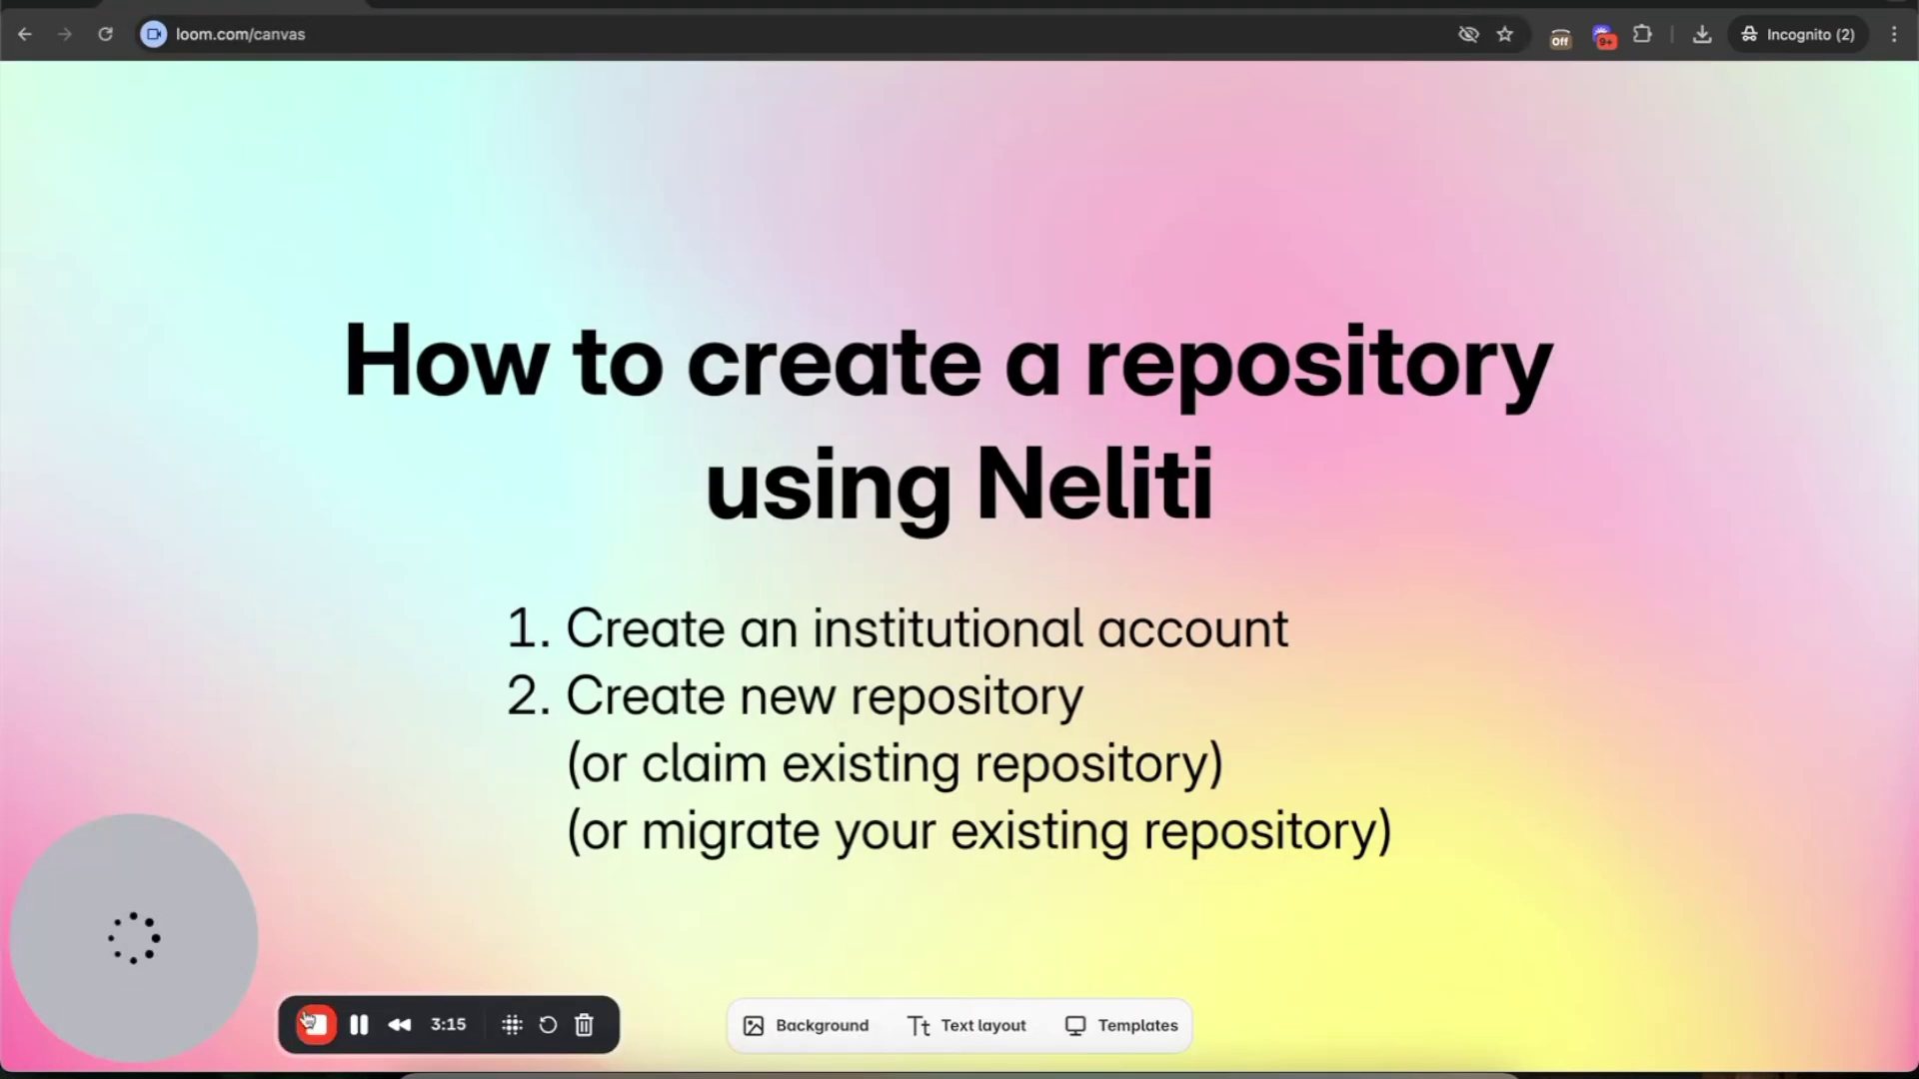
- Switch back to the Neliti dashboard showing no repositories yet
{"action": "key", "text": "ctrl+Tab"}
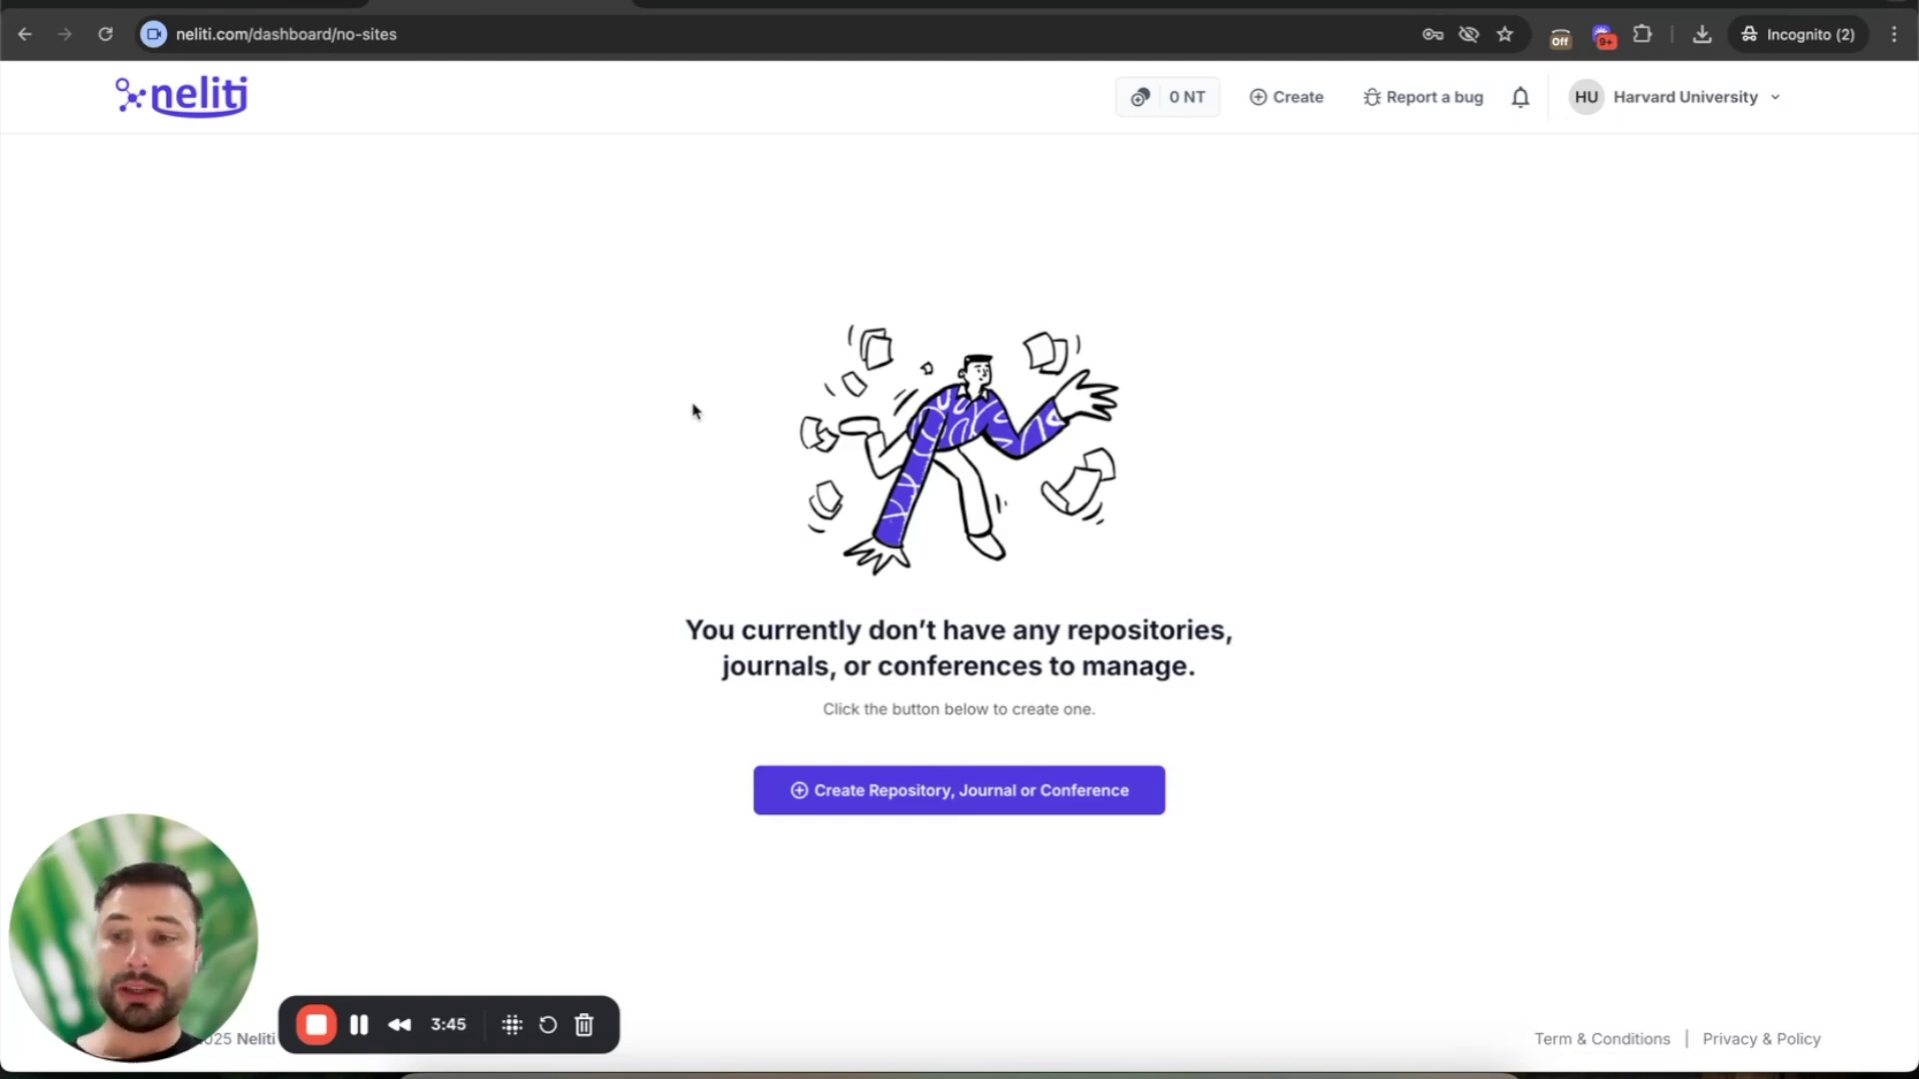
{"action": "left_click", "coordinate": [1664, 97]}
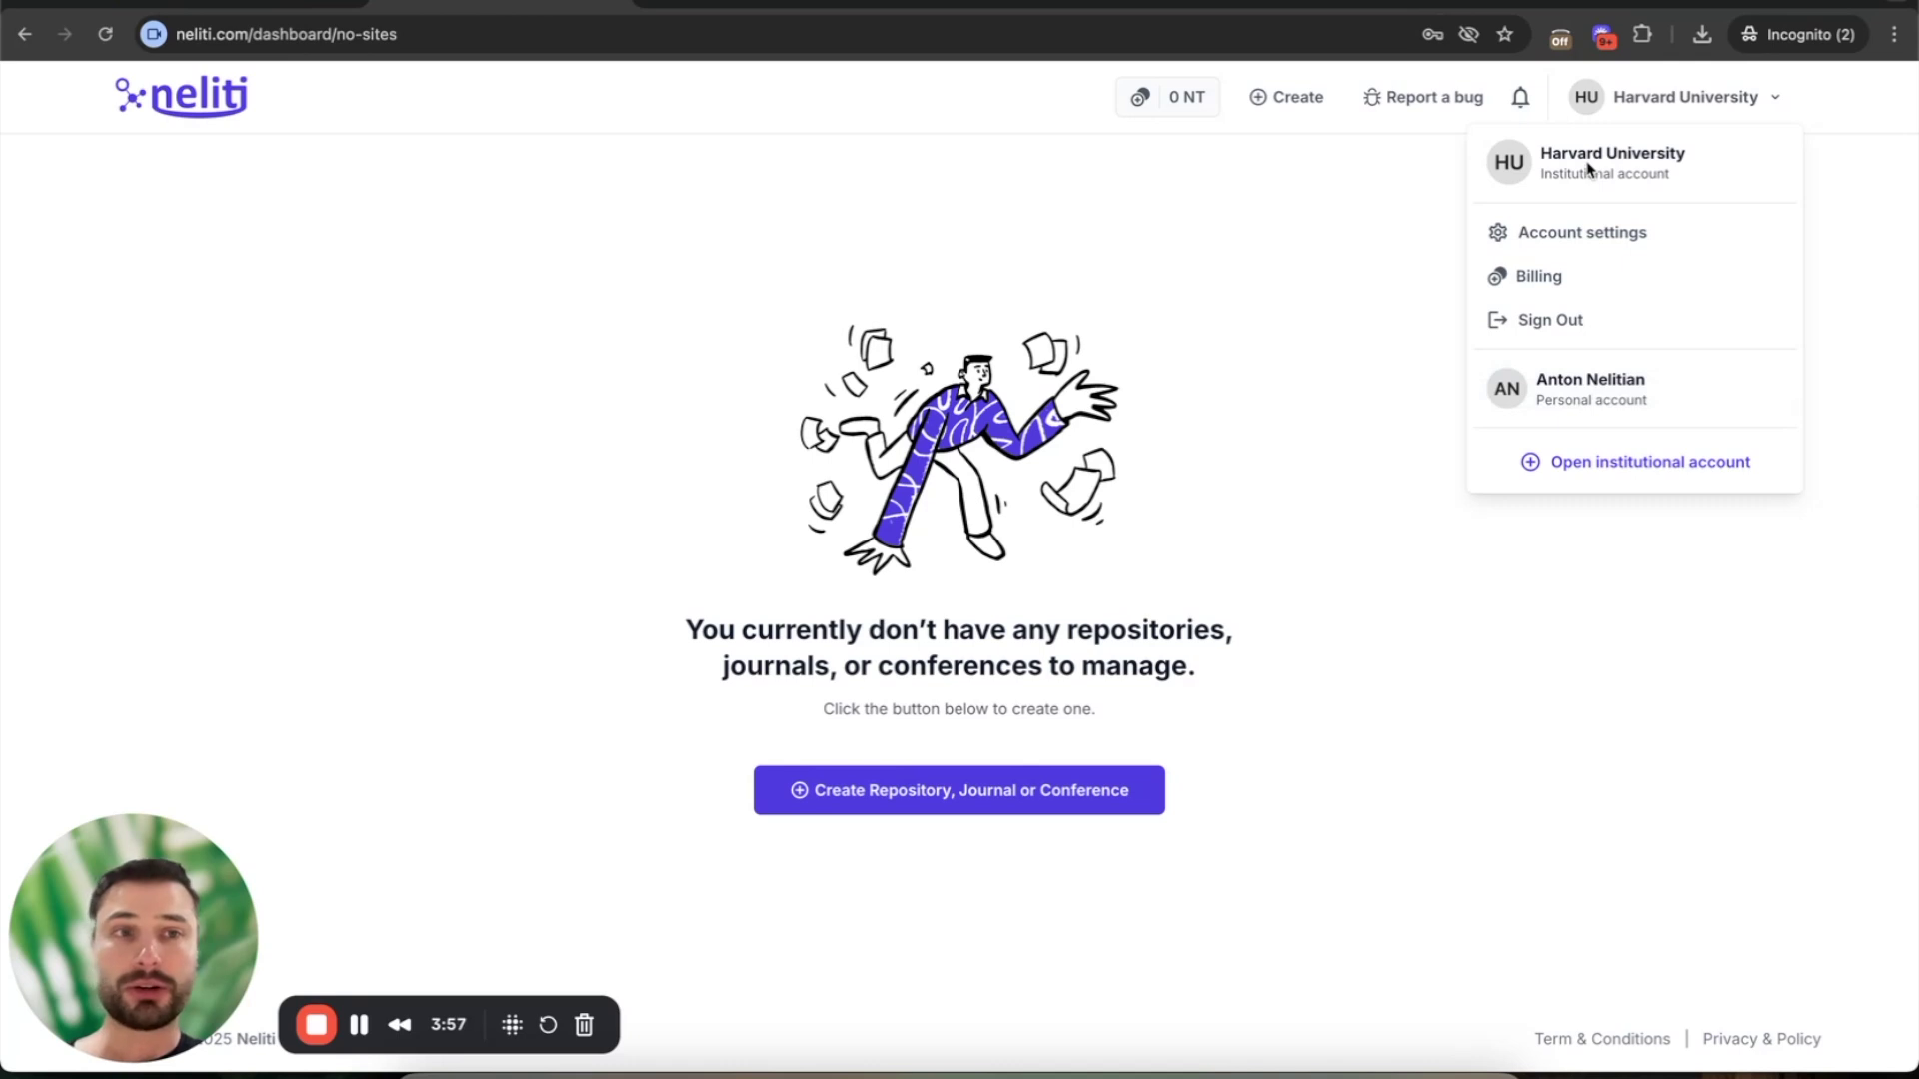
{"action": "left_click", "coordinate": [1256, 507]}
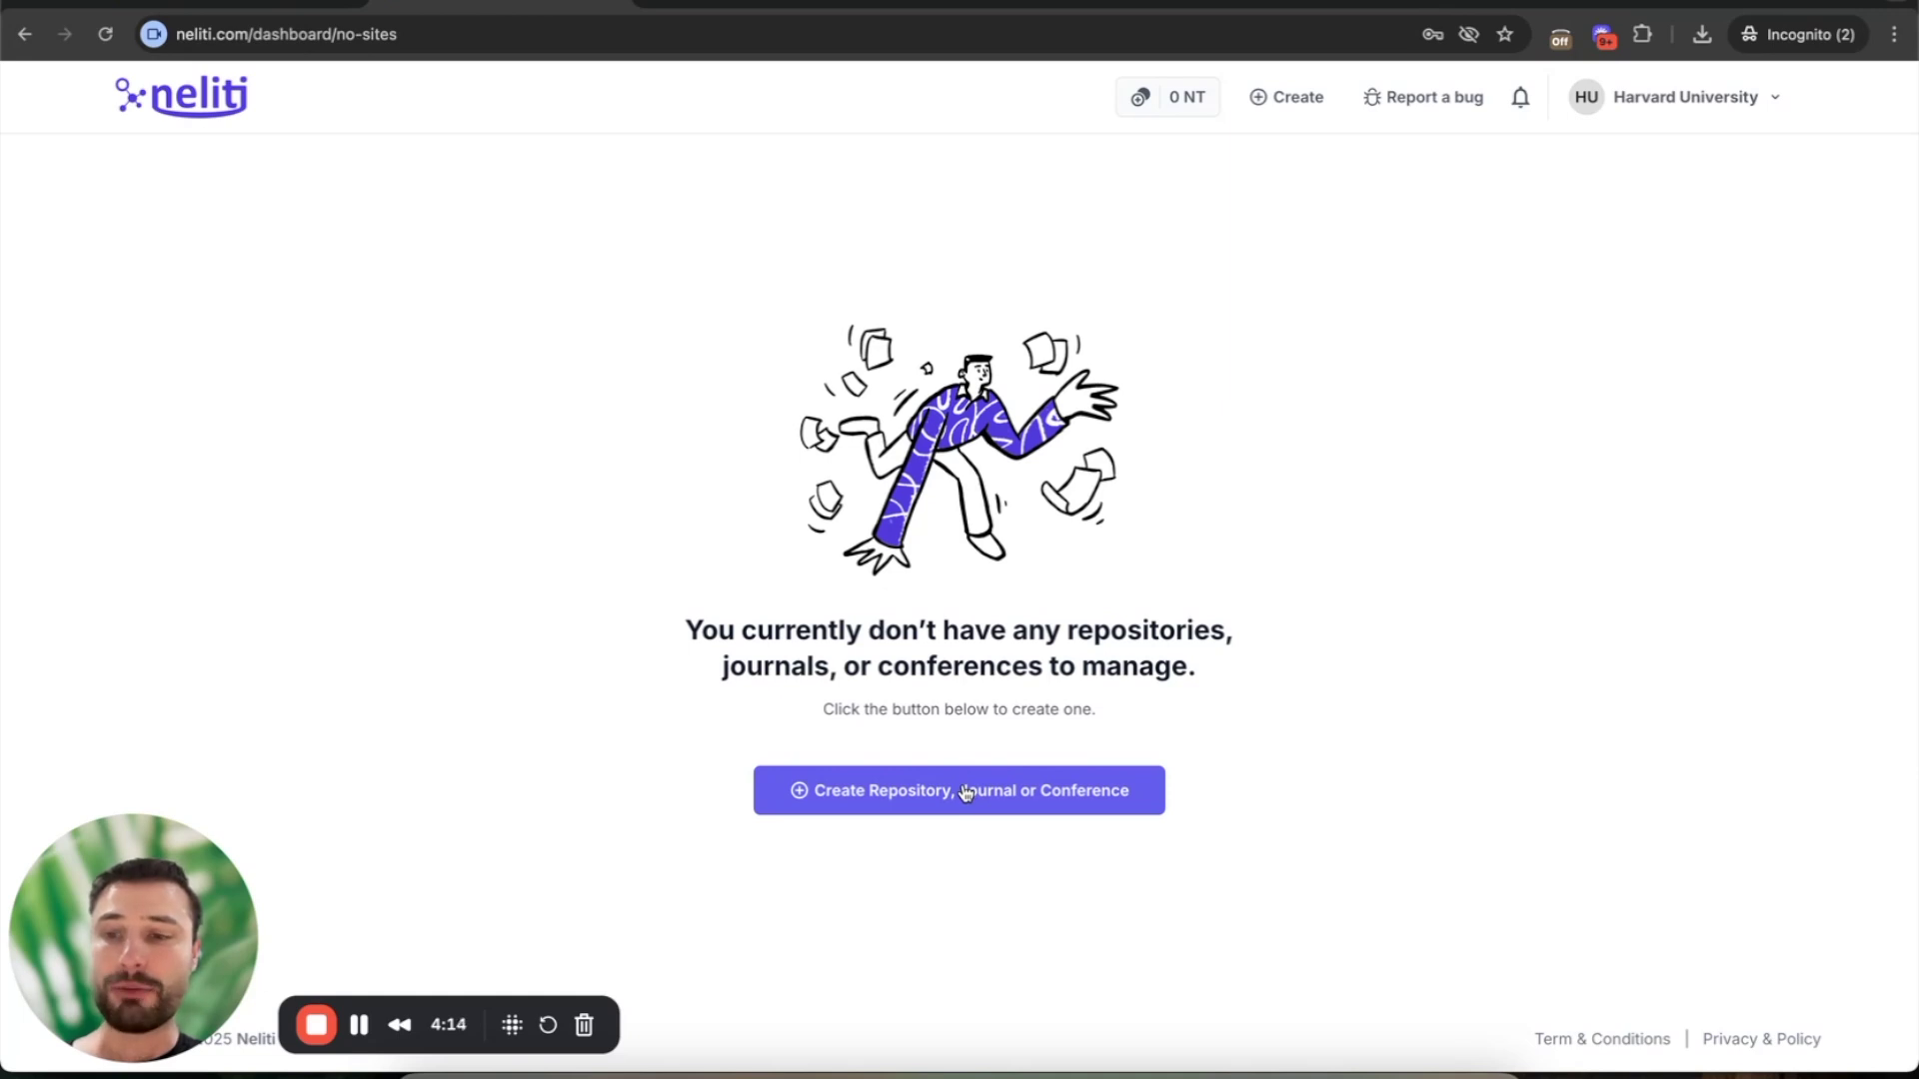
{"action": "left_click", "coordinate": [1289, 100]}
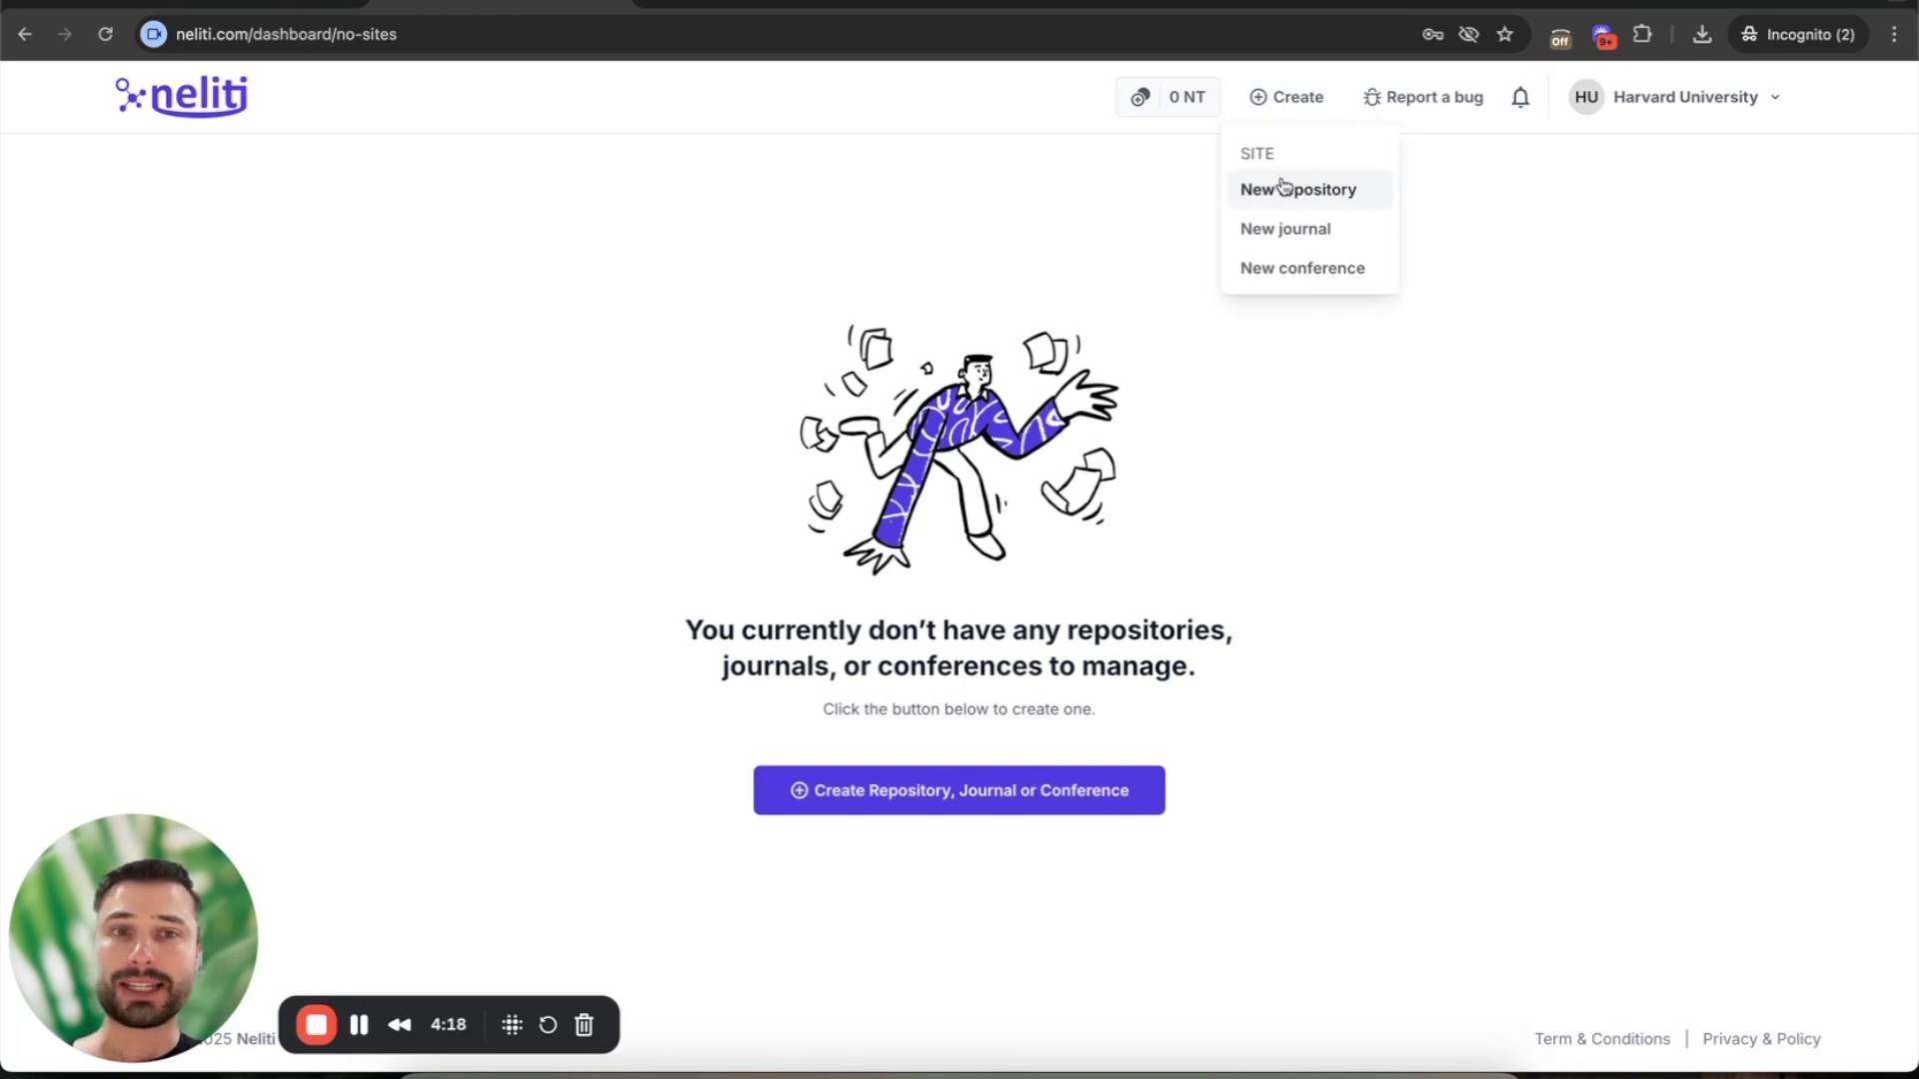
{"action": "left_click", "coordinate": [1366, 548]}
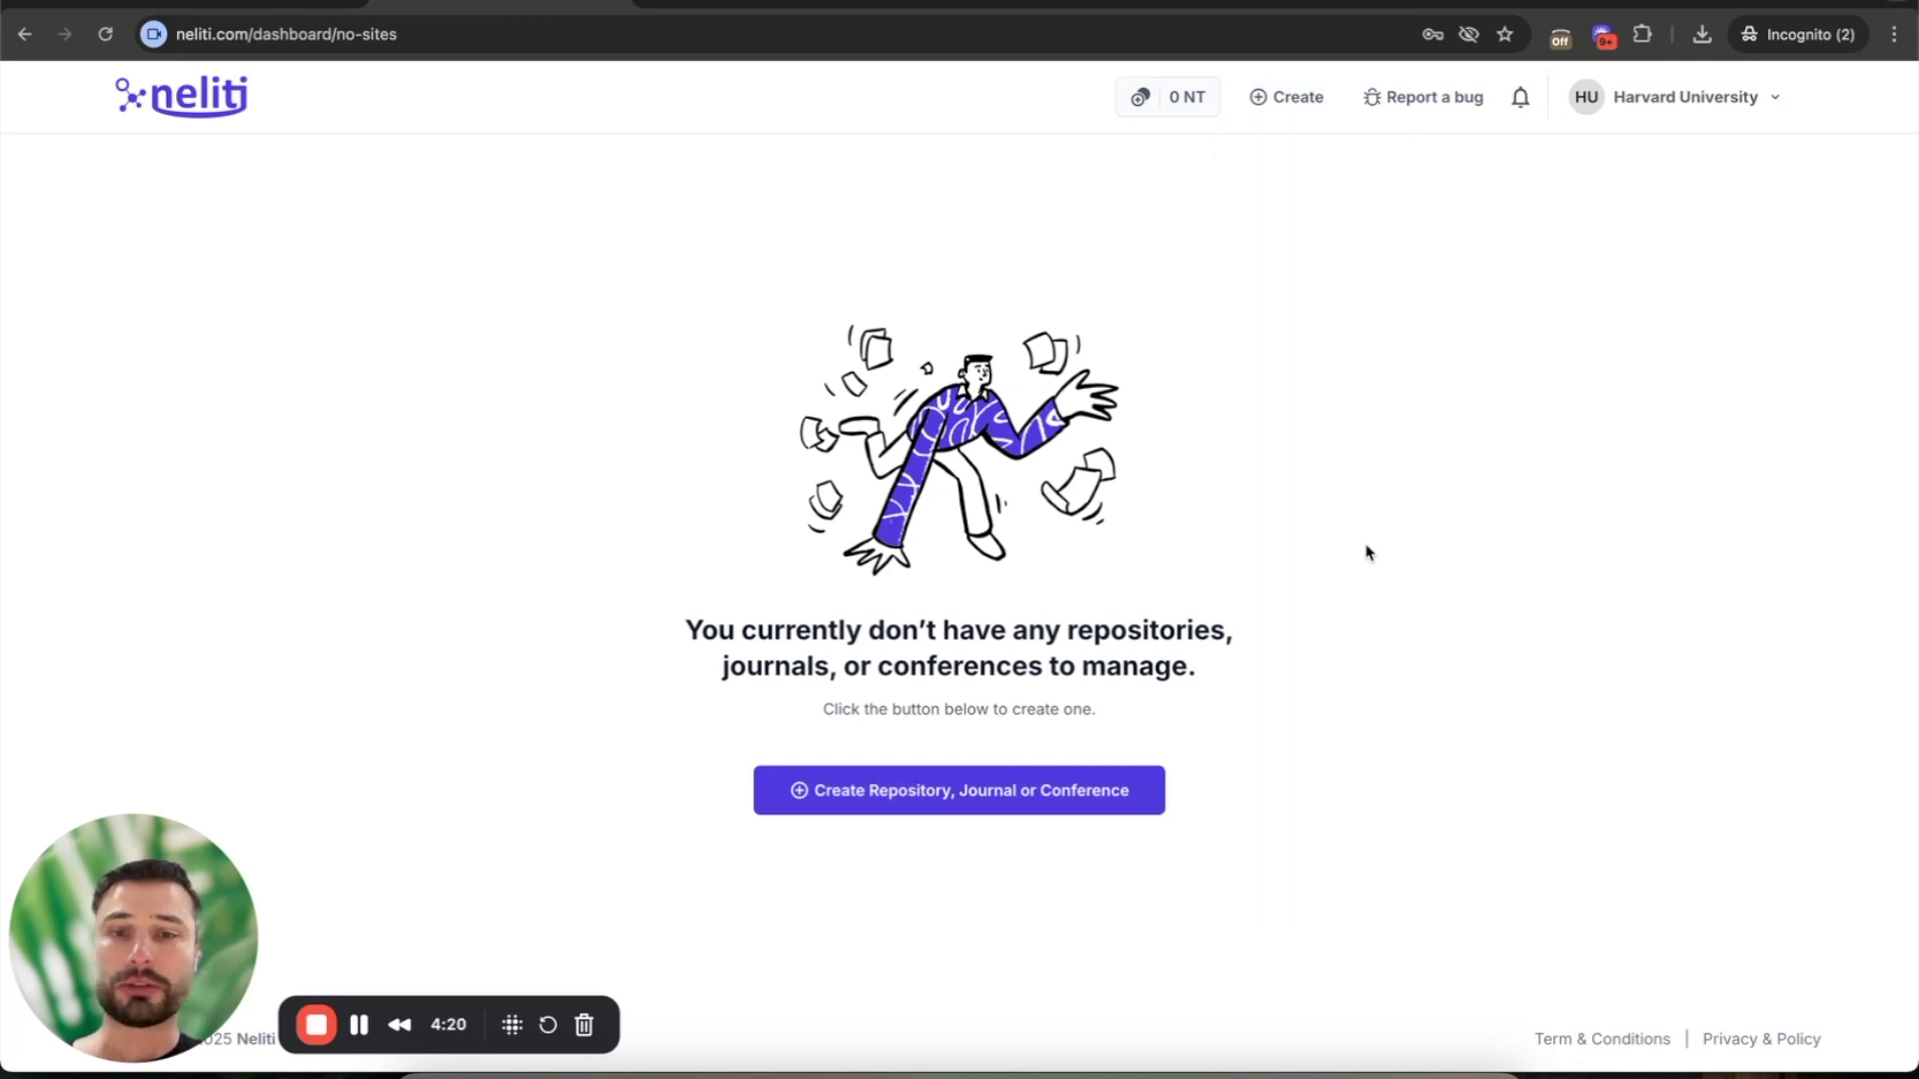
- Start creating a new site with Repository as its type
{"action": "left_click", "coordinate": [910, 789]}
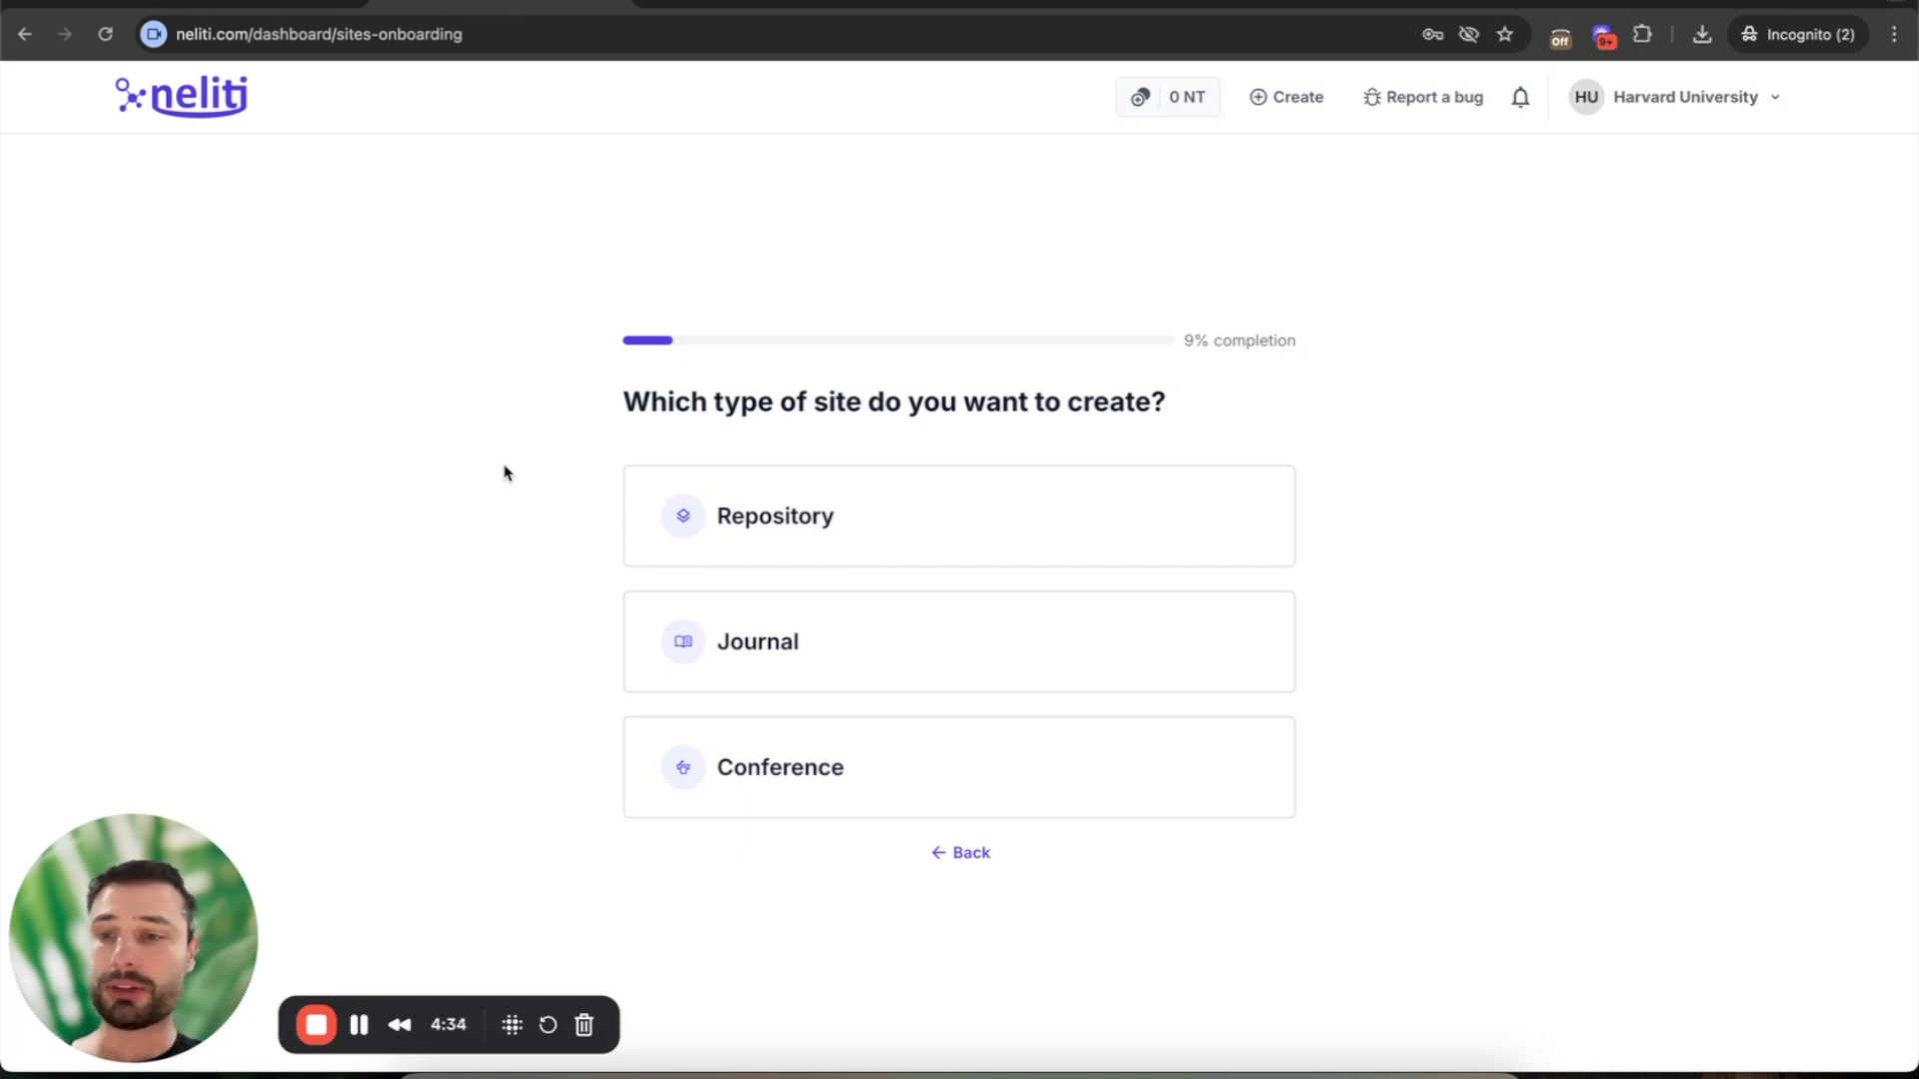
{"action": "left_click", "coordinate": [965, 525]}
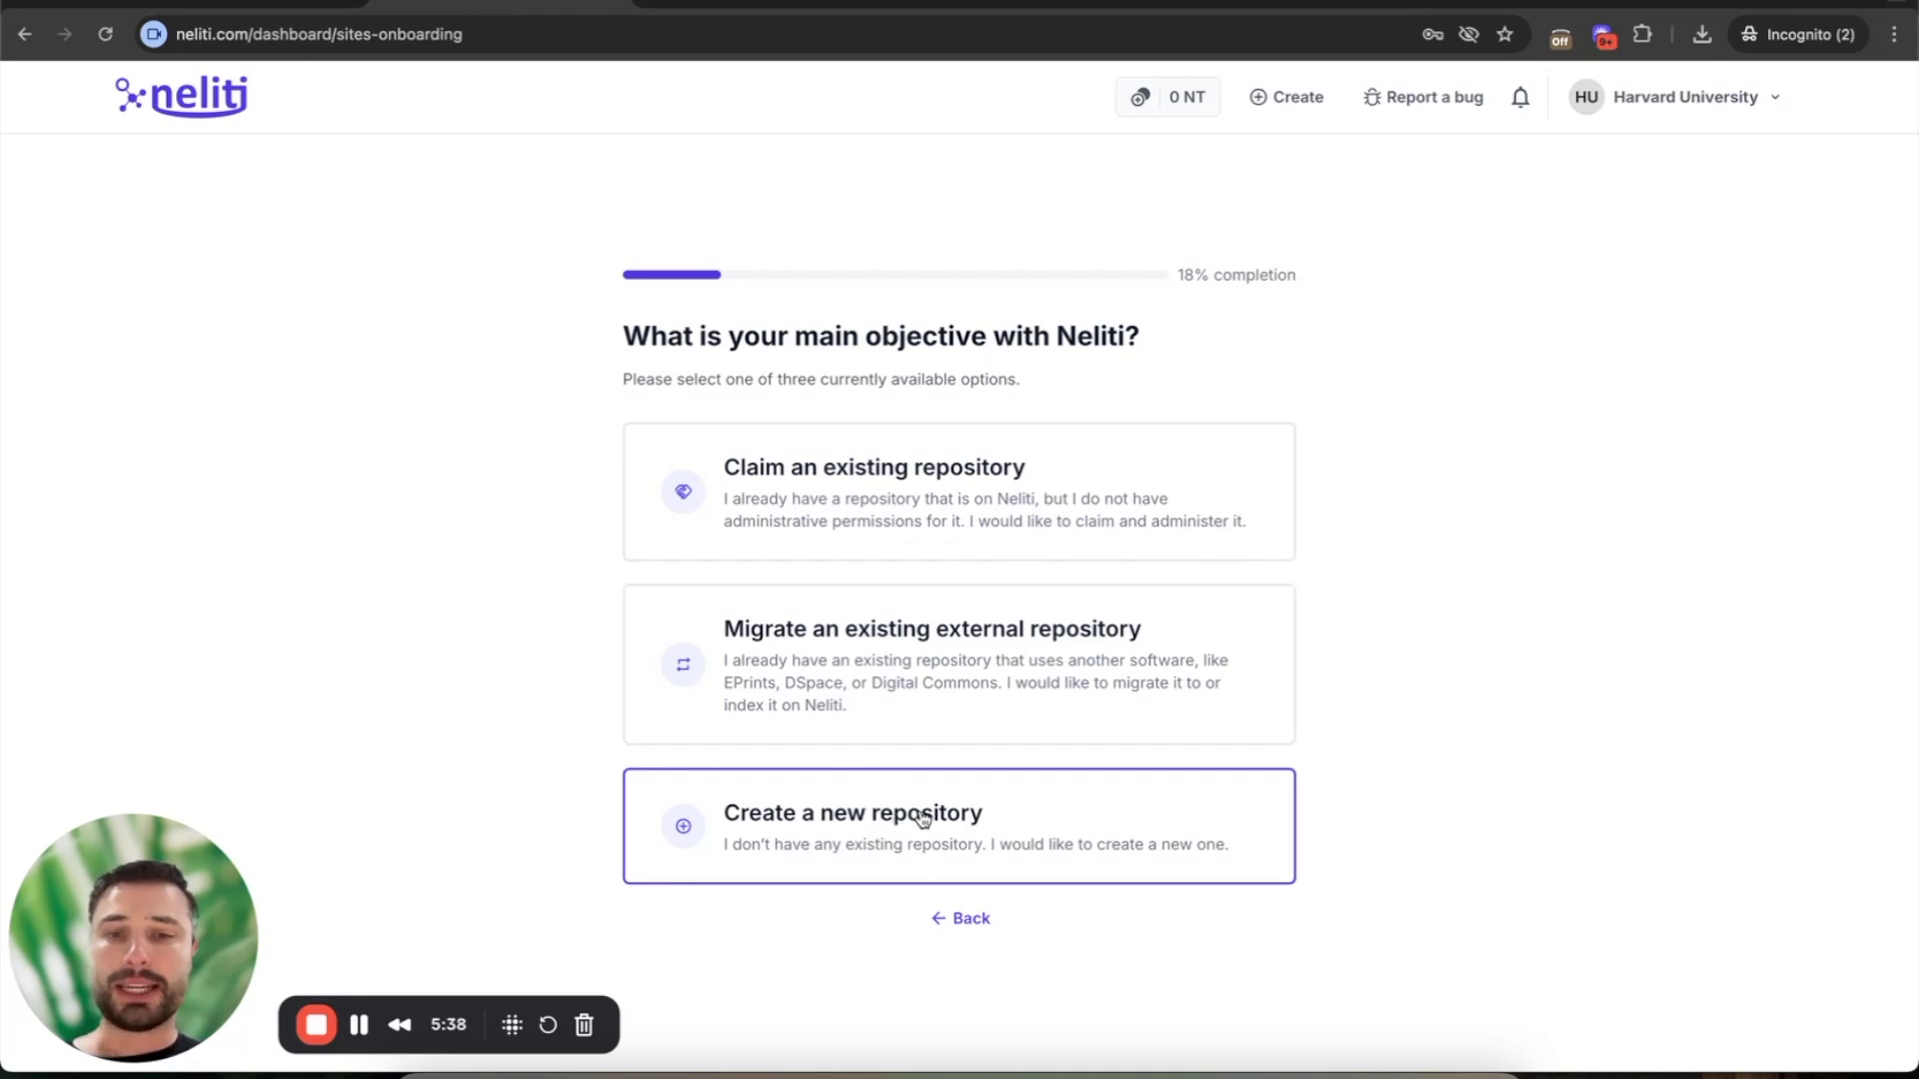
- Create a new repository managed by the Harvard University institutional account
{"action": "left_click", "coordinate": [922, 818]}
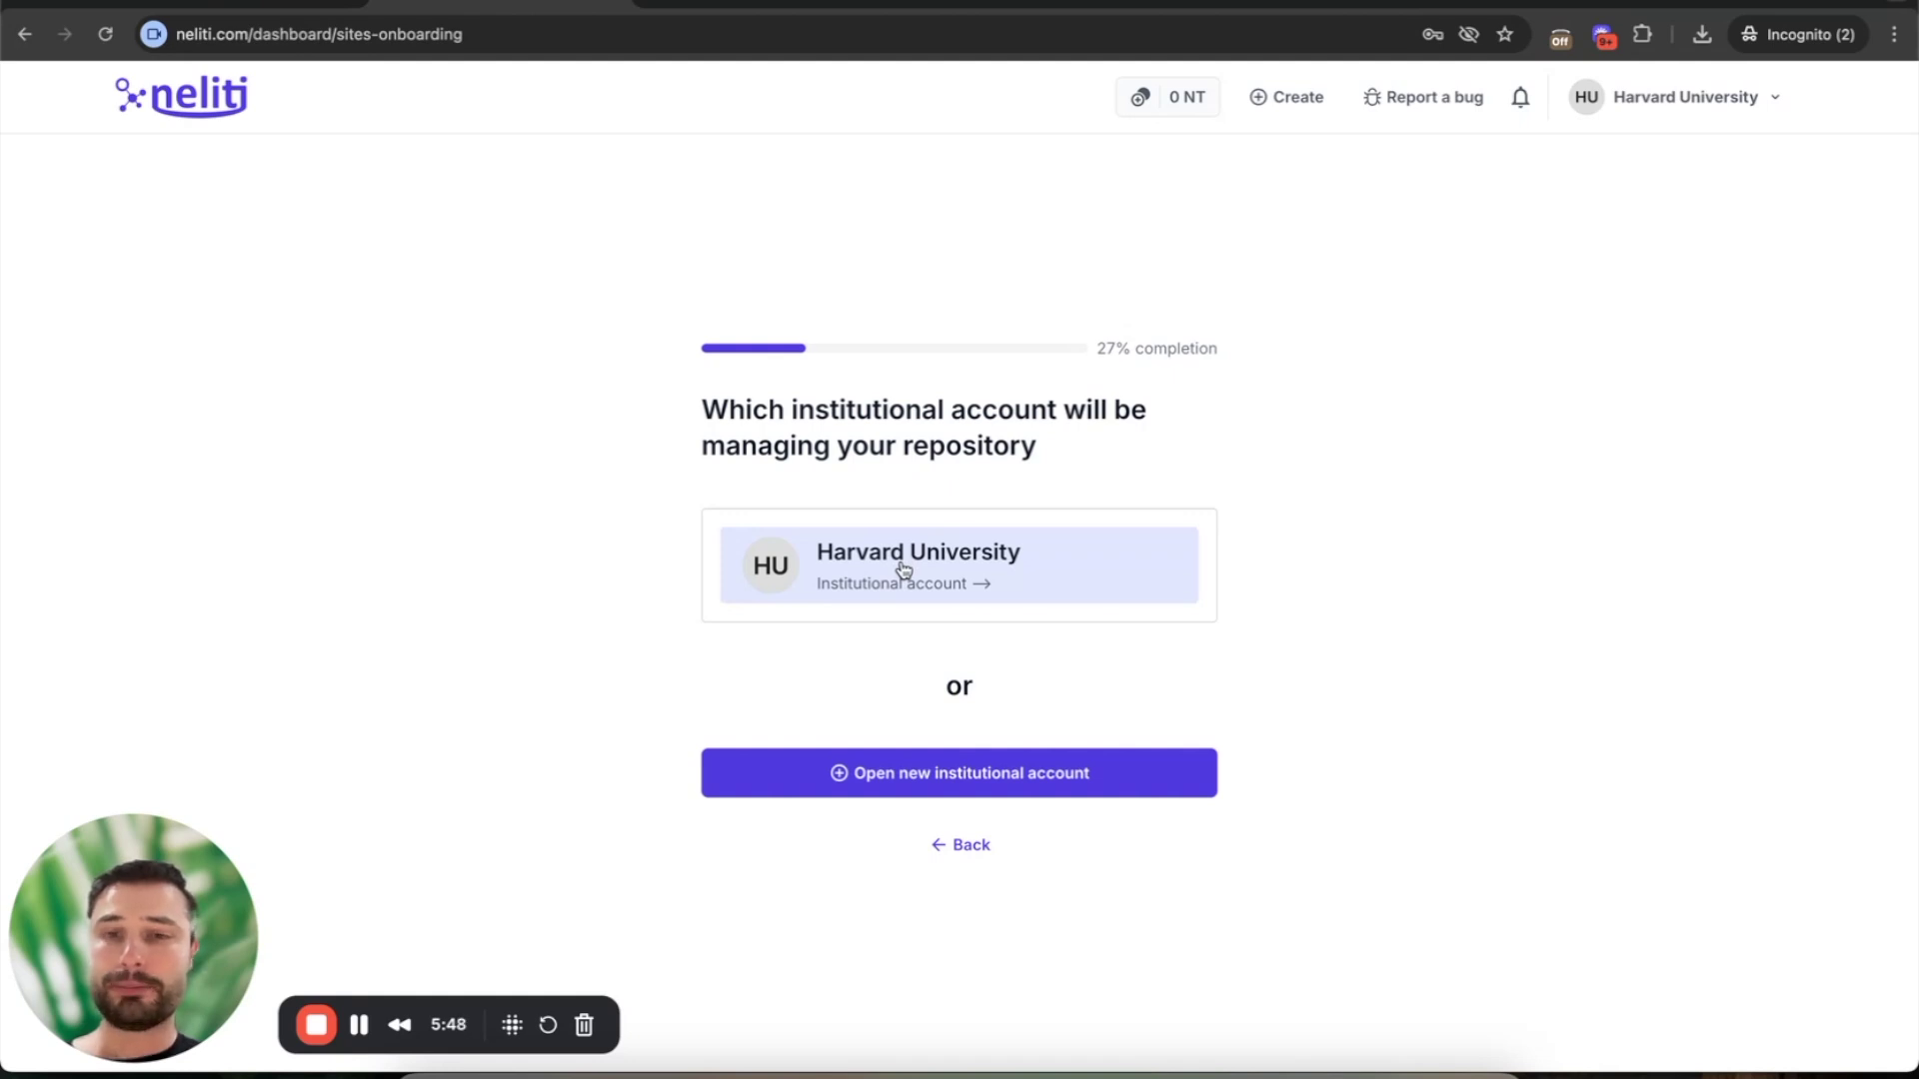
{"action": "left_click", "coordinate": [903, 568]}
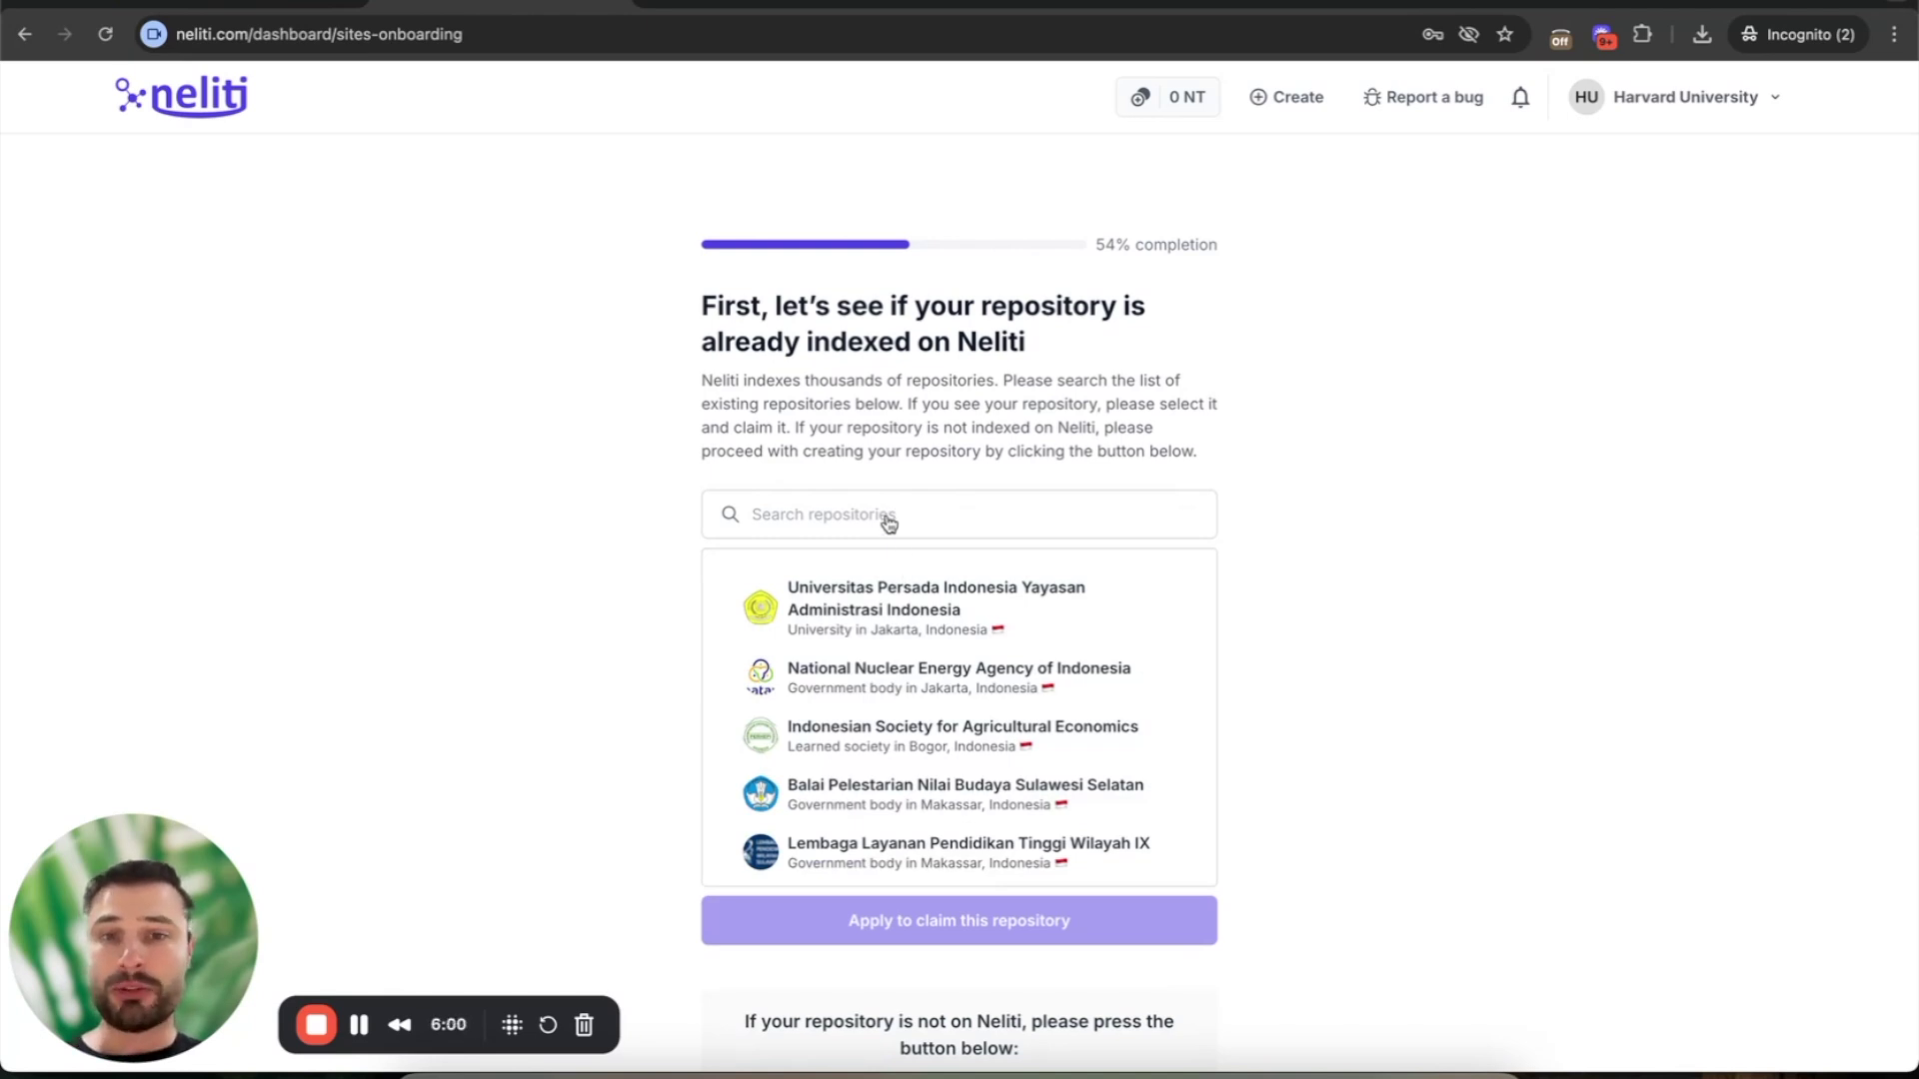
- Search the indexed repositories for 'Harvard University' and browse the results
{"action": "left_click", "coordinate": [886, 521]}
{"action": "type", "text": "Harv"}
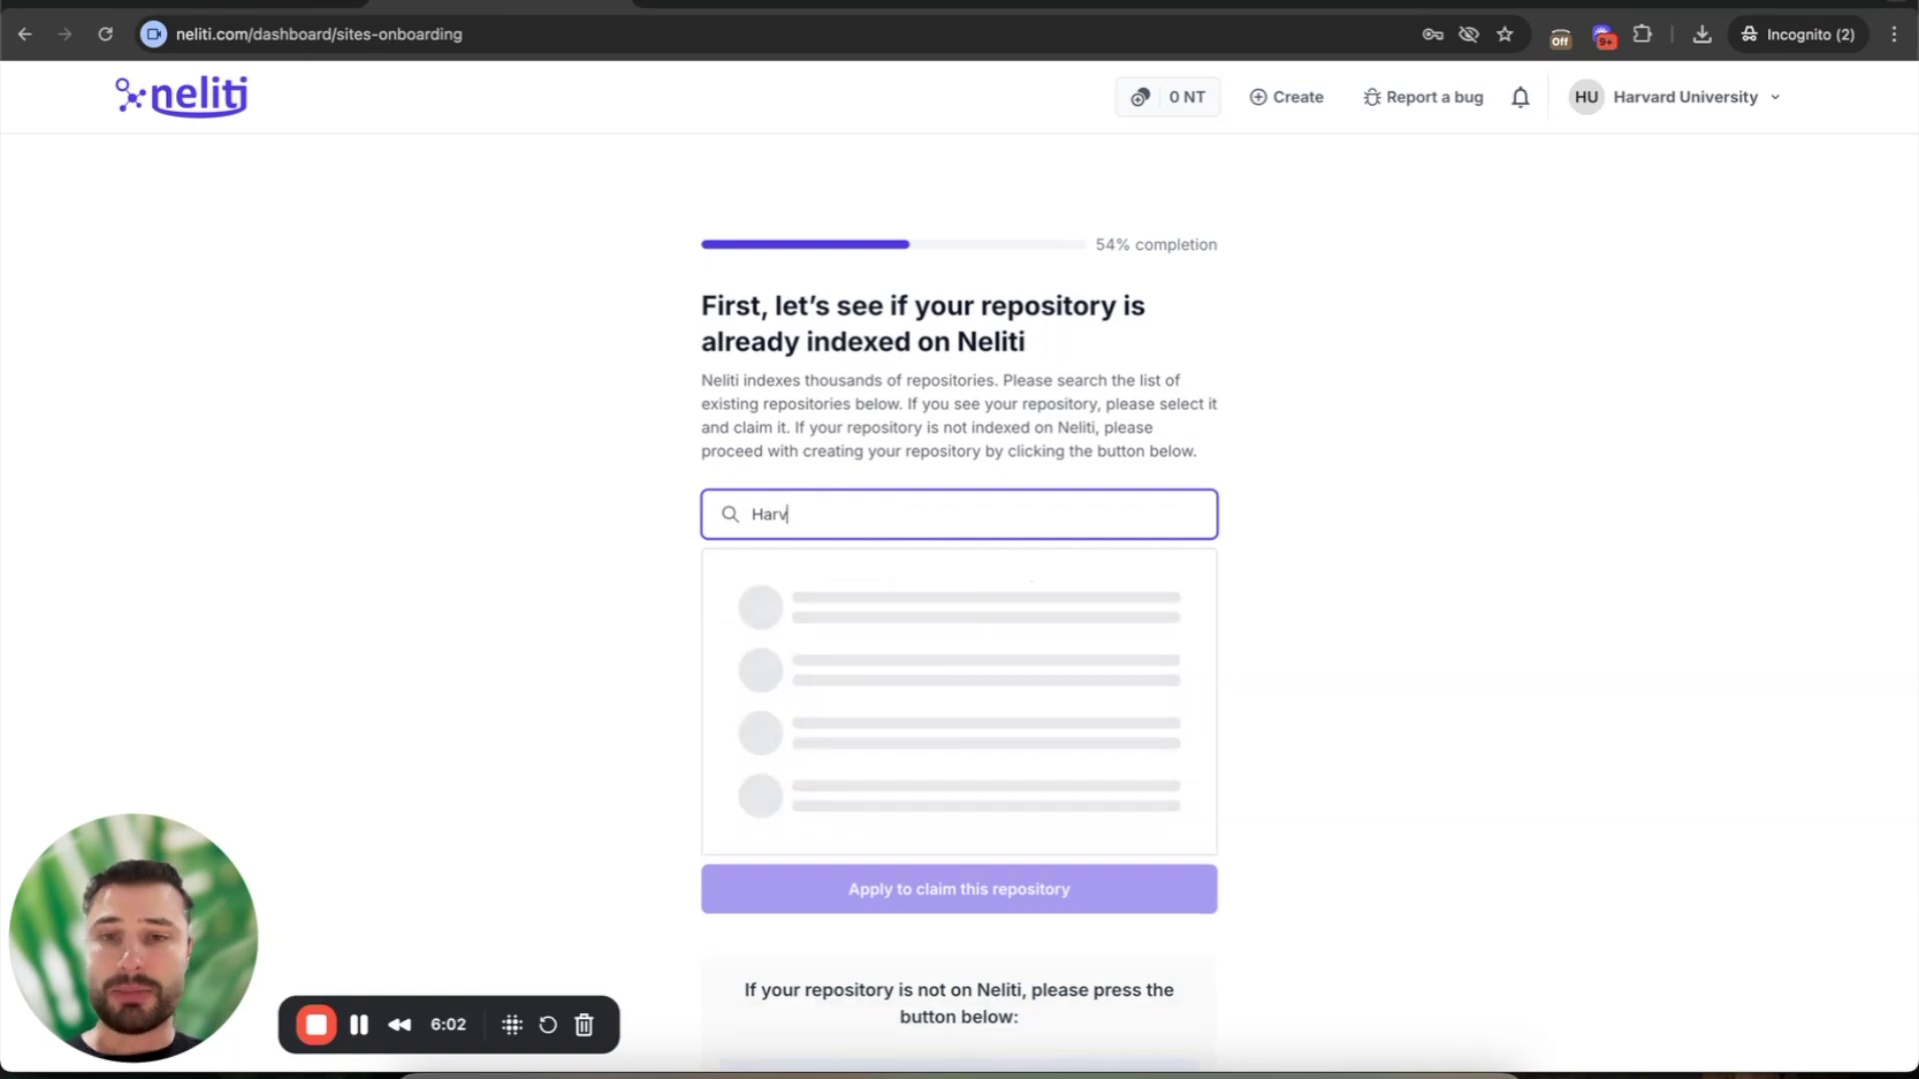
{"action": "type", "text": "ard University"}
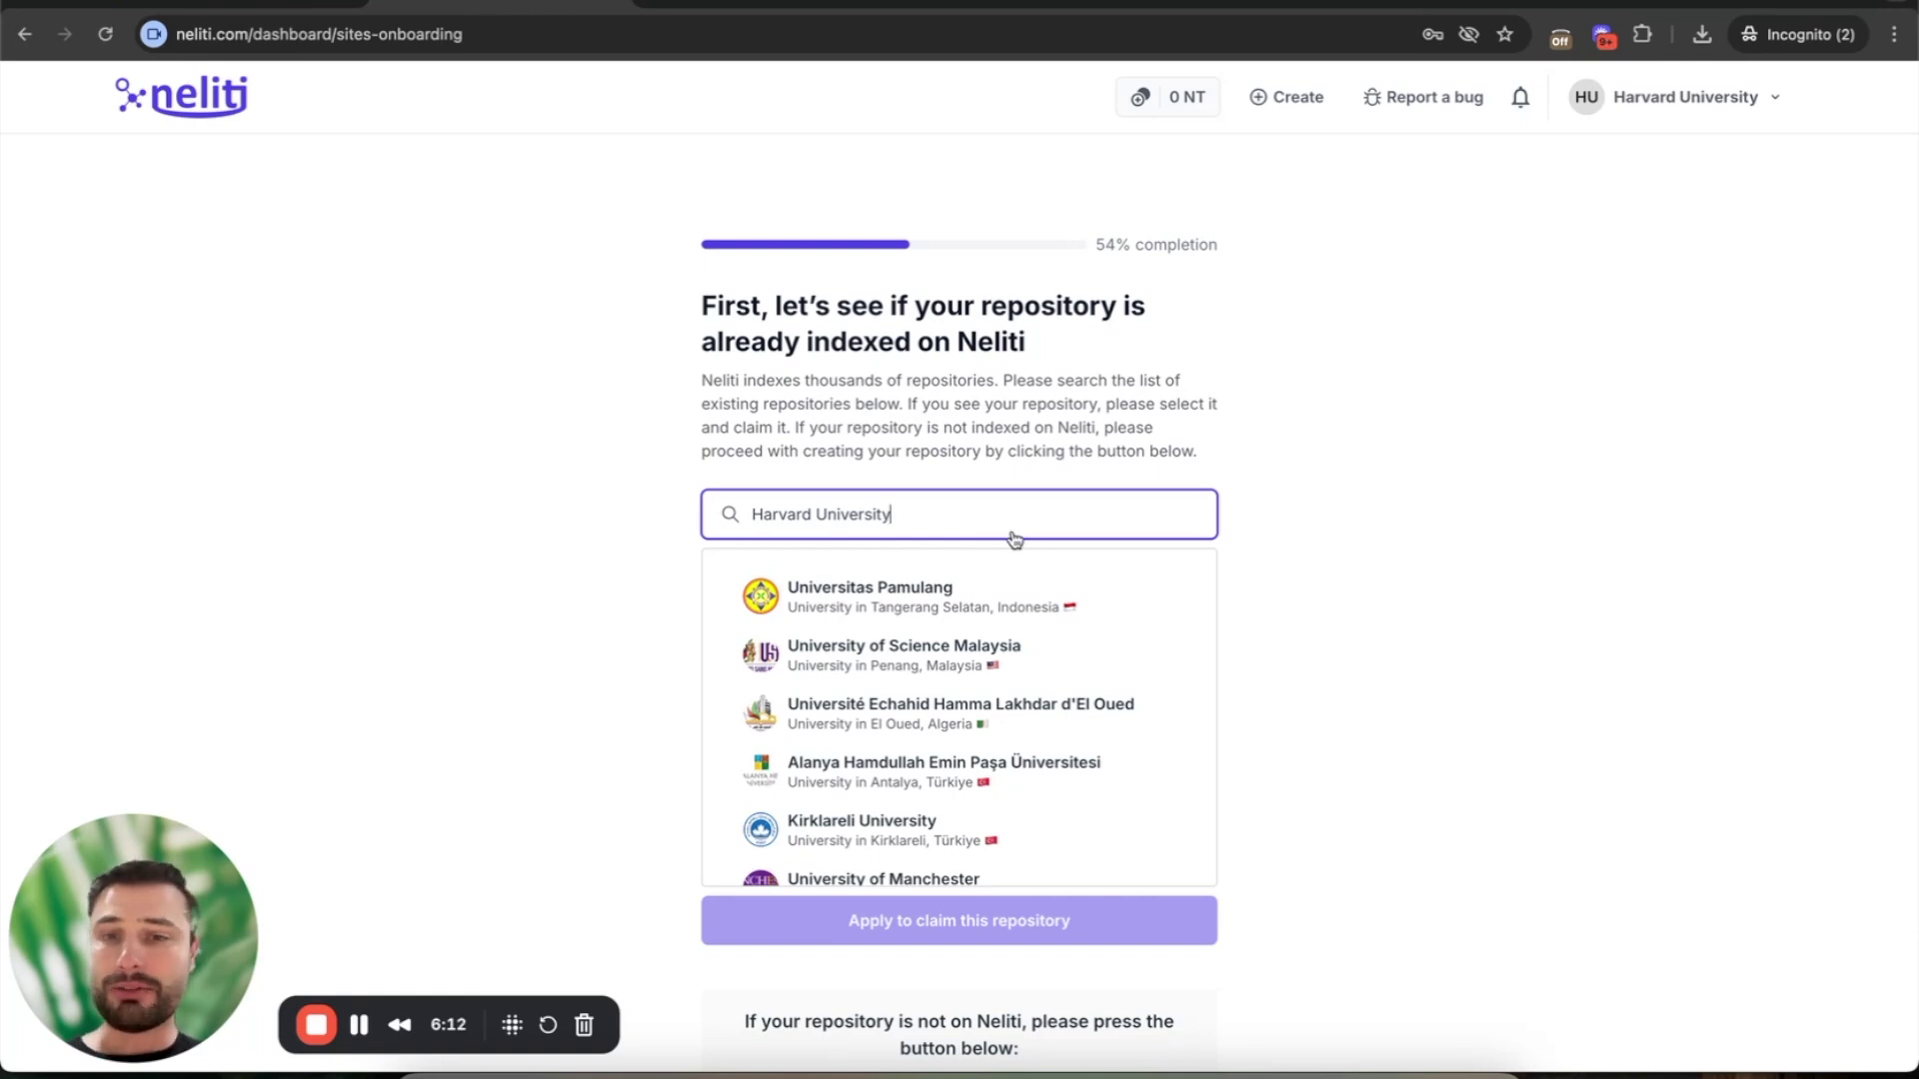
{"action": "scroll", "coordinate": [937, 736], "scroll_direction": "down", "scroll_amount": 5}
{"action": "scroll", "coordinate": [939, 739], "scroll_direction": "down", "scroll_amount": 15}
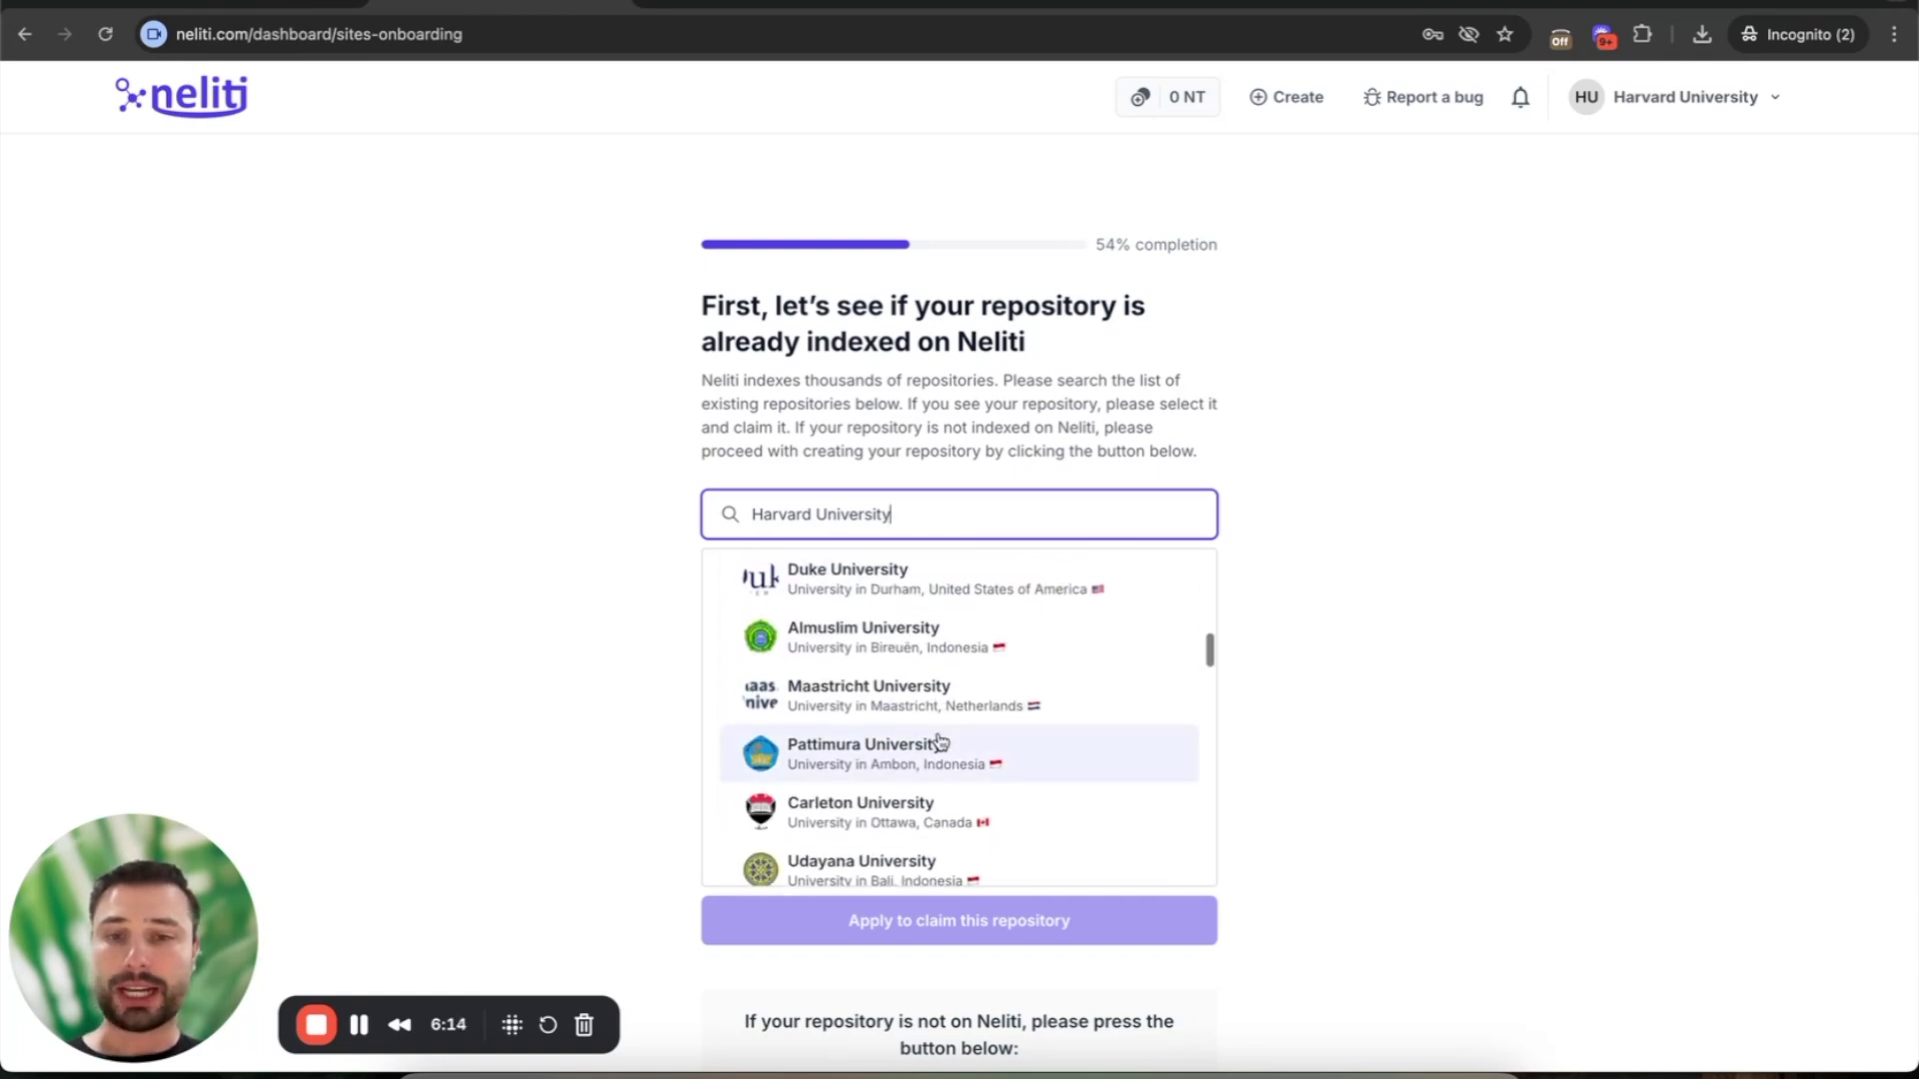
{"action": "scroll", "coordinate": [939, 739], "scroll_direction": "down", "scroll_amount": 15}
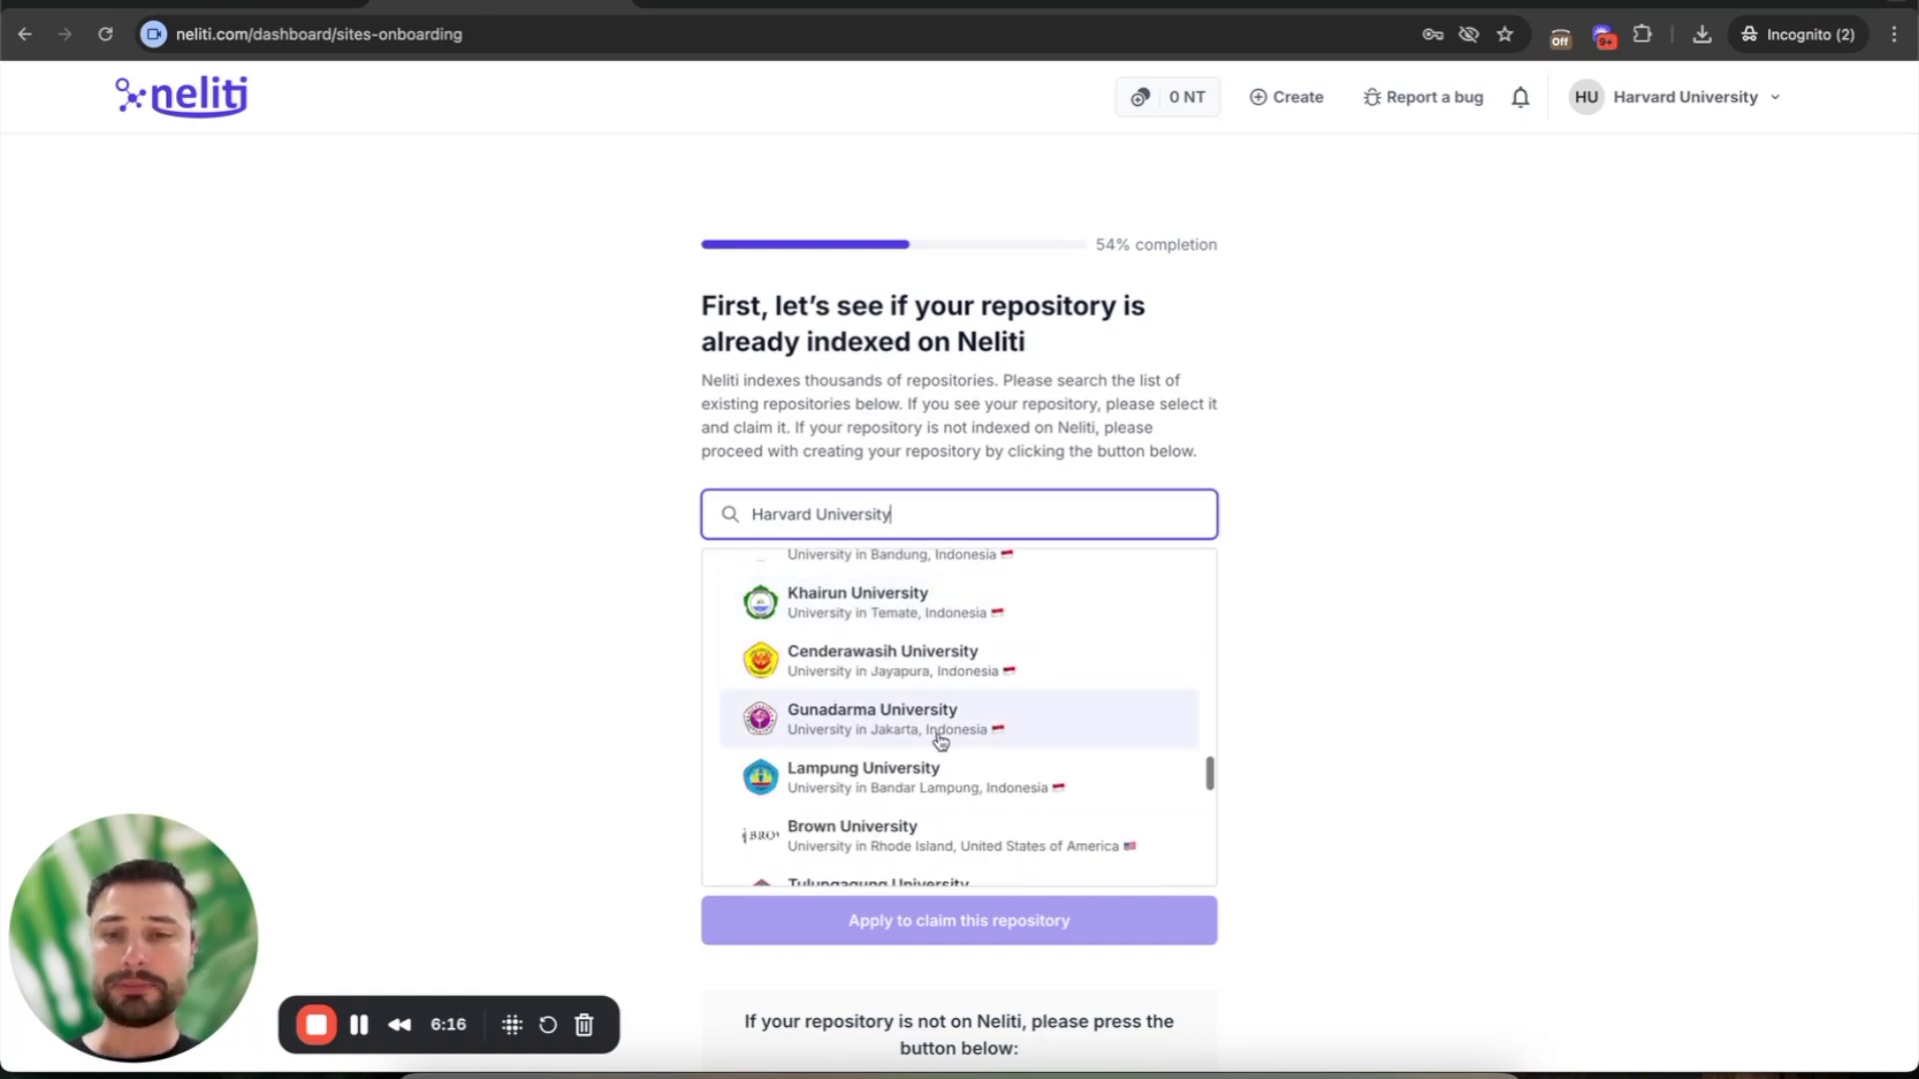
{"action": "scroll", "coordinate": [939, 741], "scroll_direction": "down", "scroll_amount": 4}
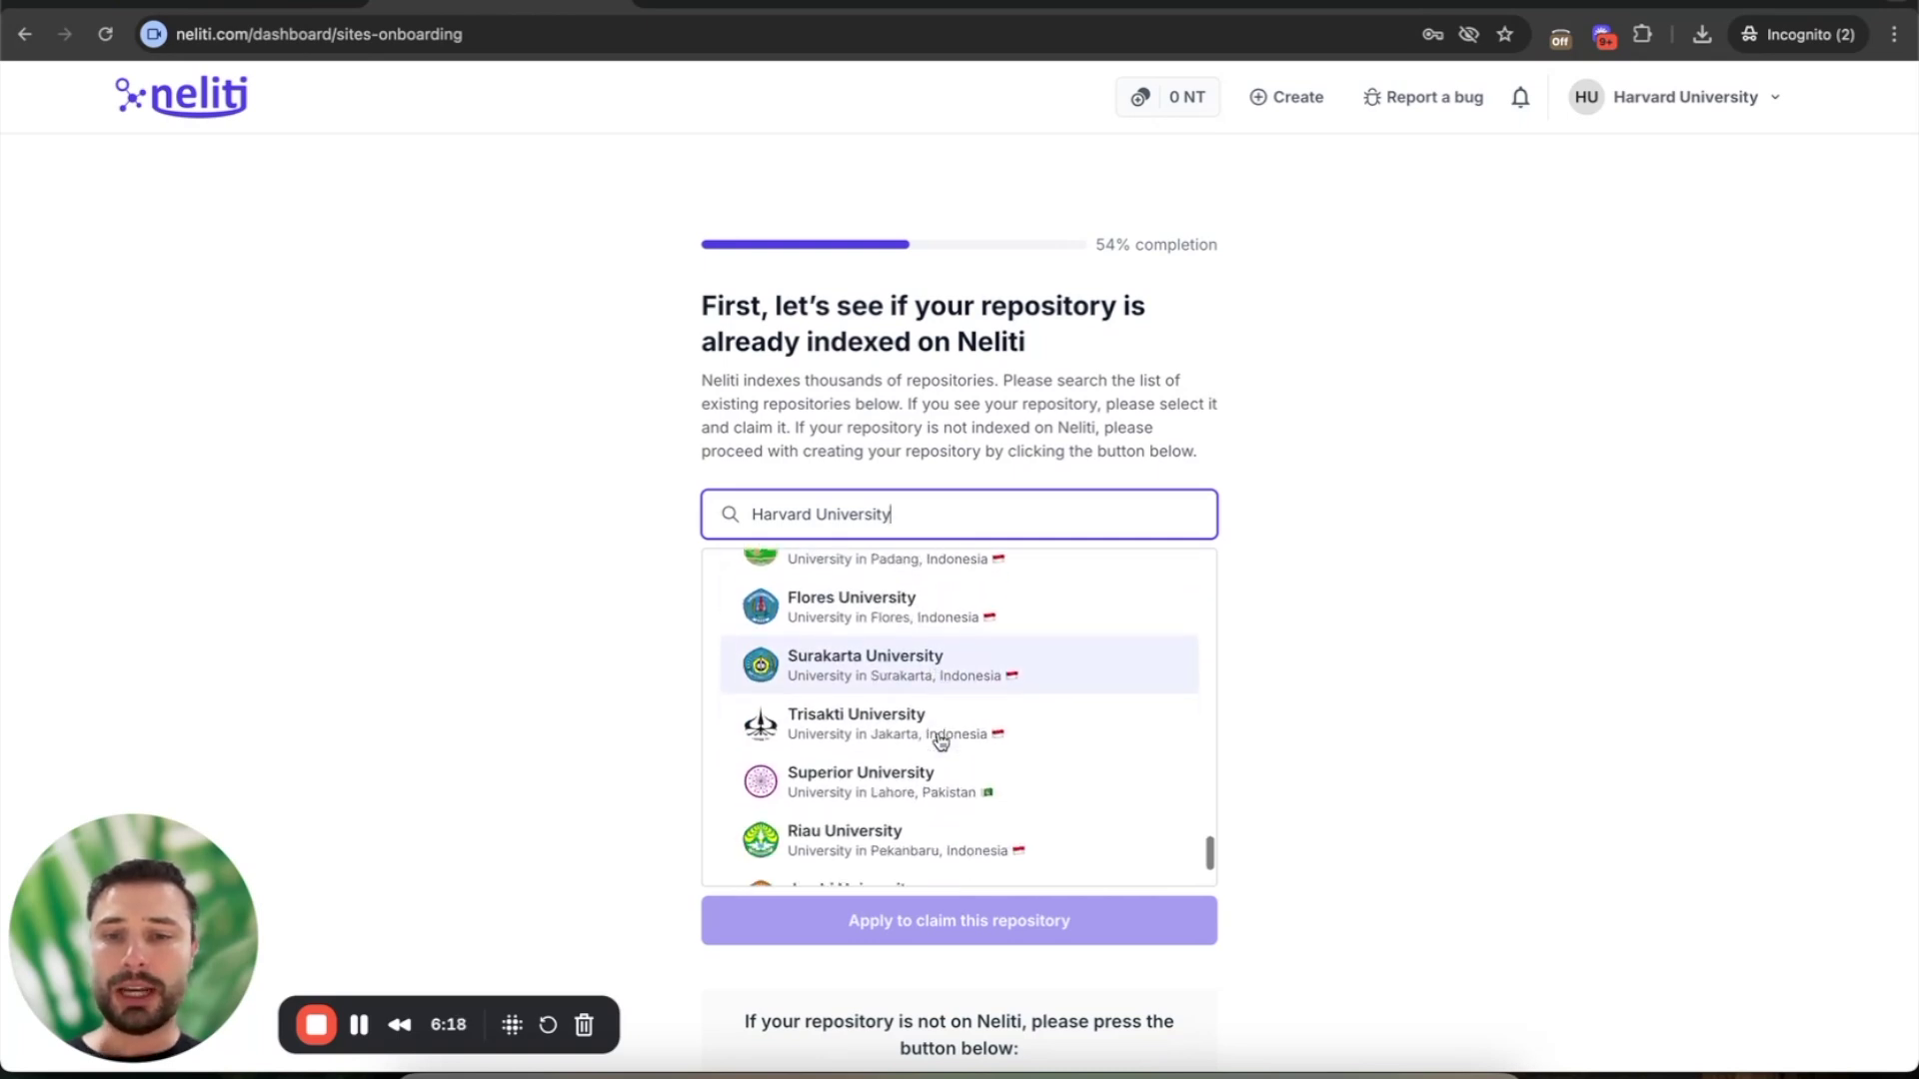
{"action": "scroll", "coordinate": [939, 740], "scroll_direction": "up", "scroll_amount": 20}
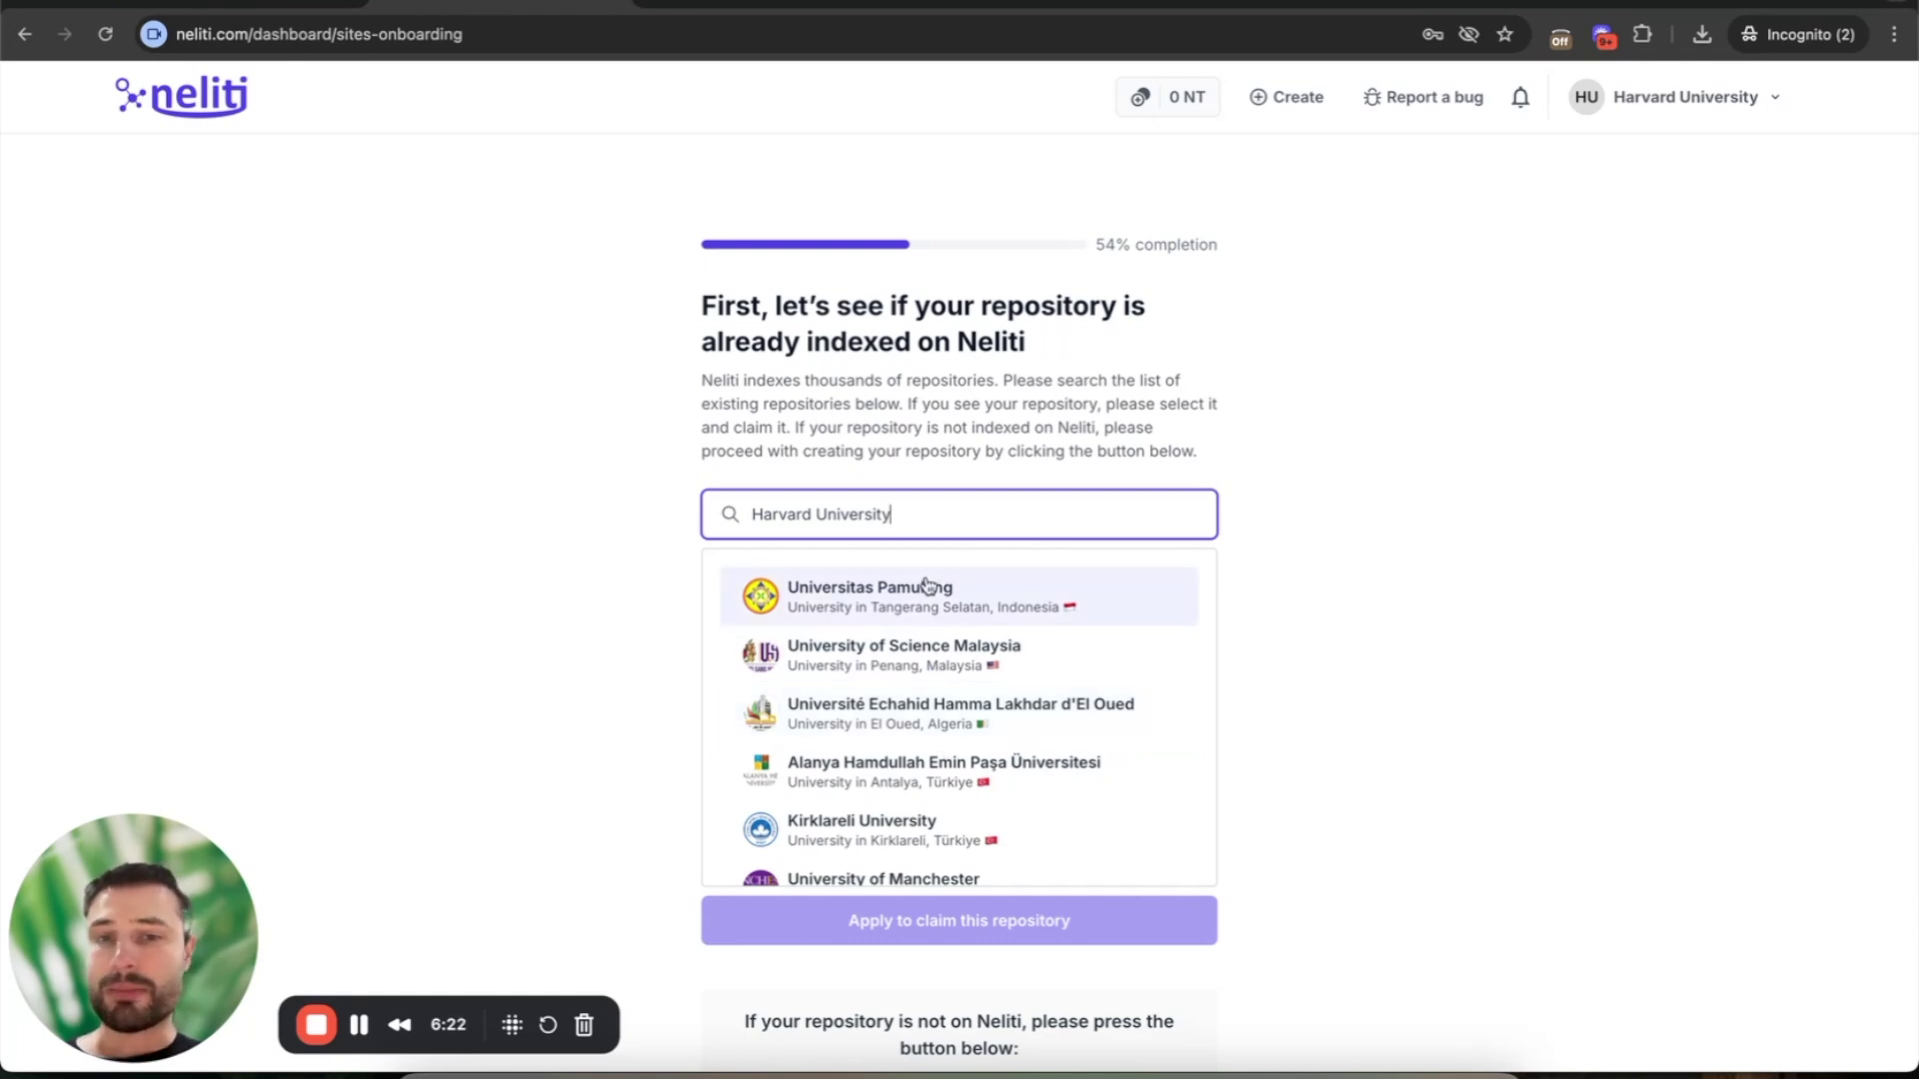
- Search for 'University of Indonesia', select it, and apply to claim that repository
{"action": "double_click", "coordinate": [852, 505]}
{"action": "triple_click", "coordinate": [852, 505]}
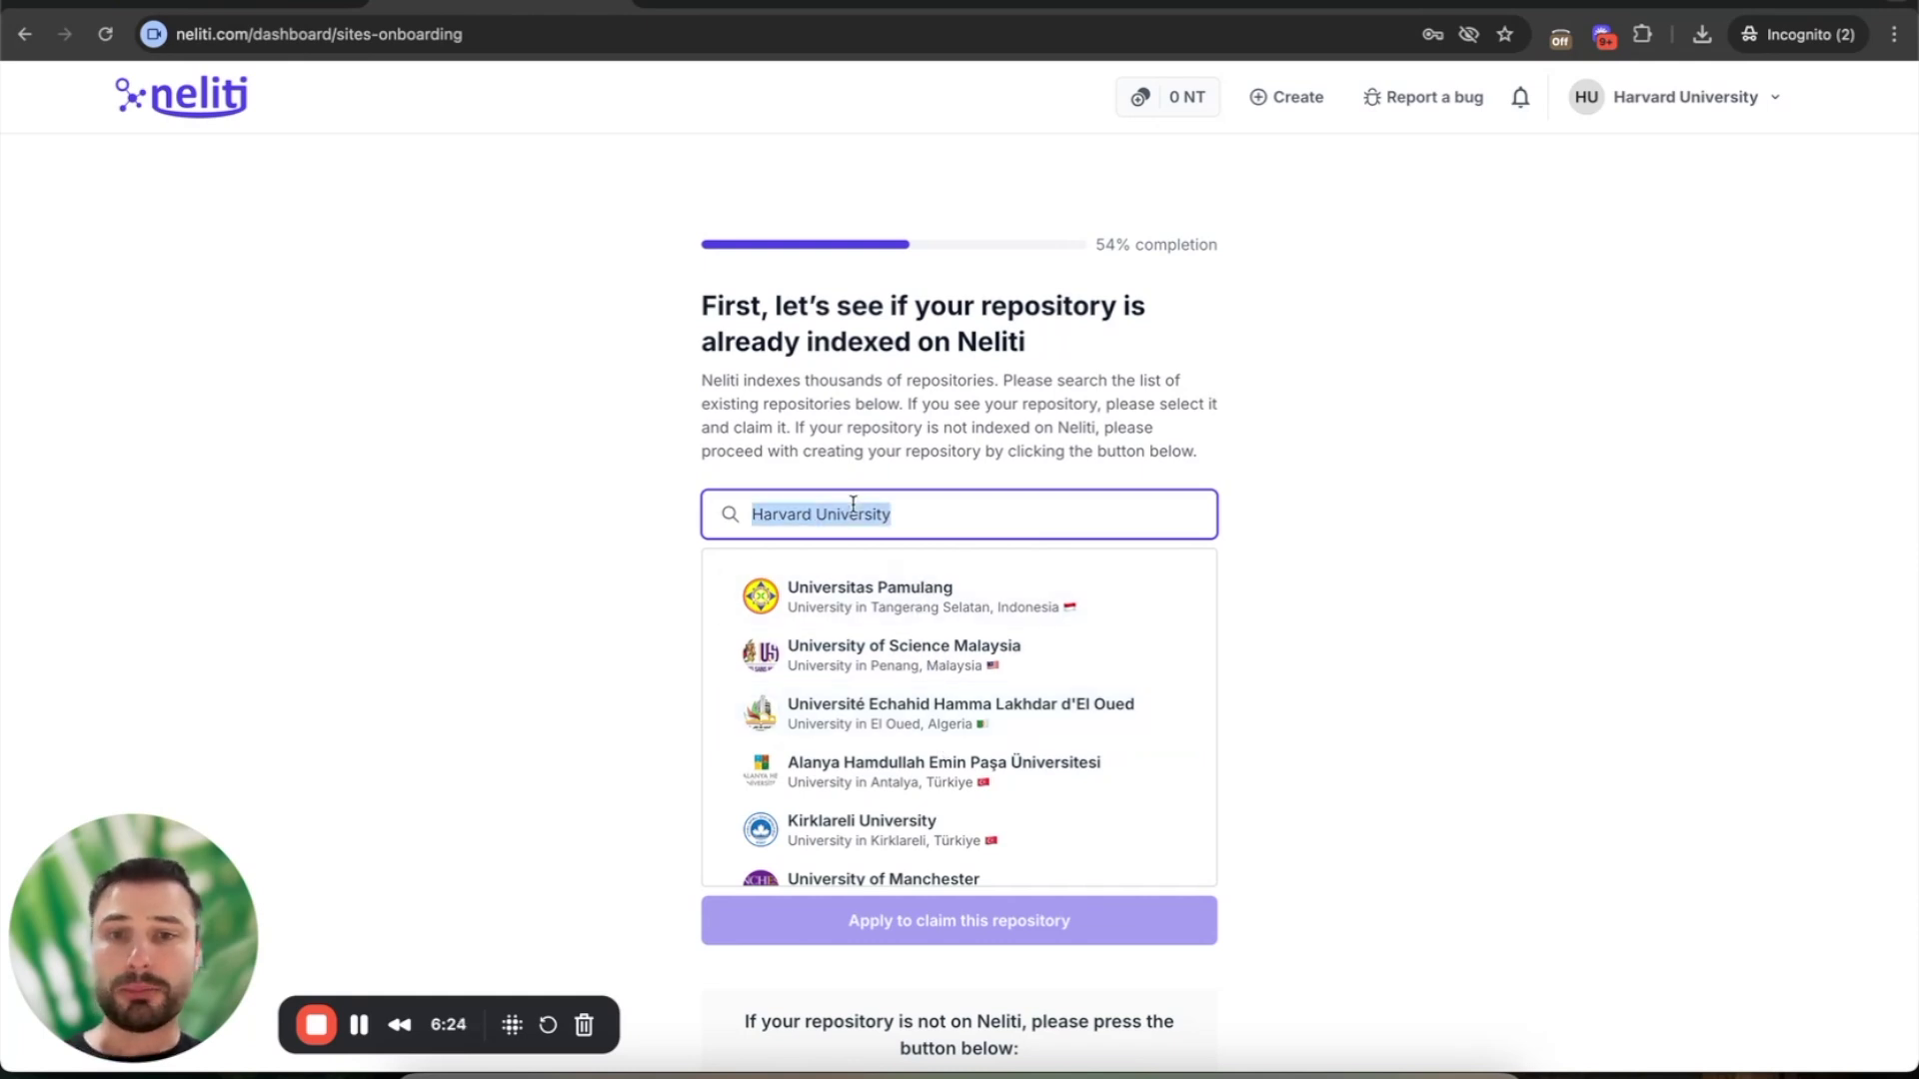
{"action": "type", "text": "University of Indonesia"}
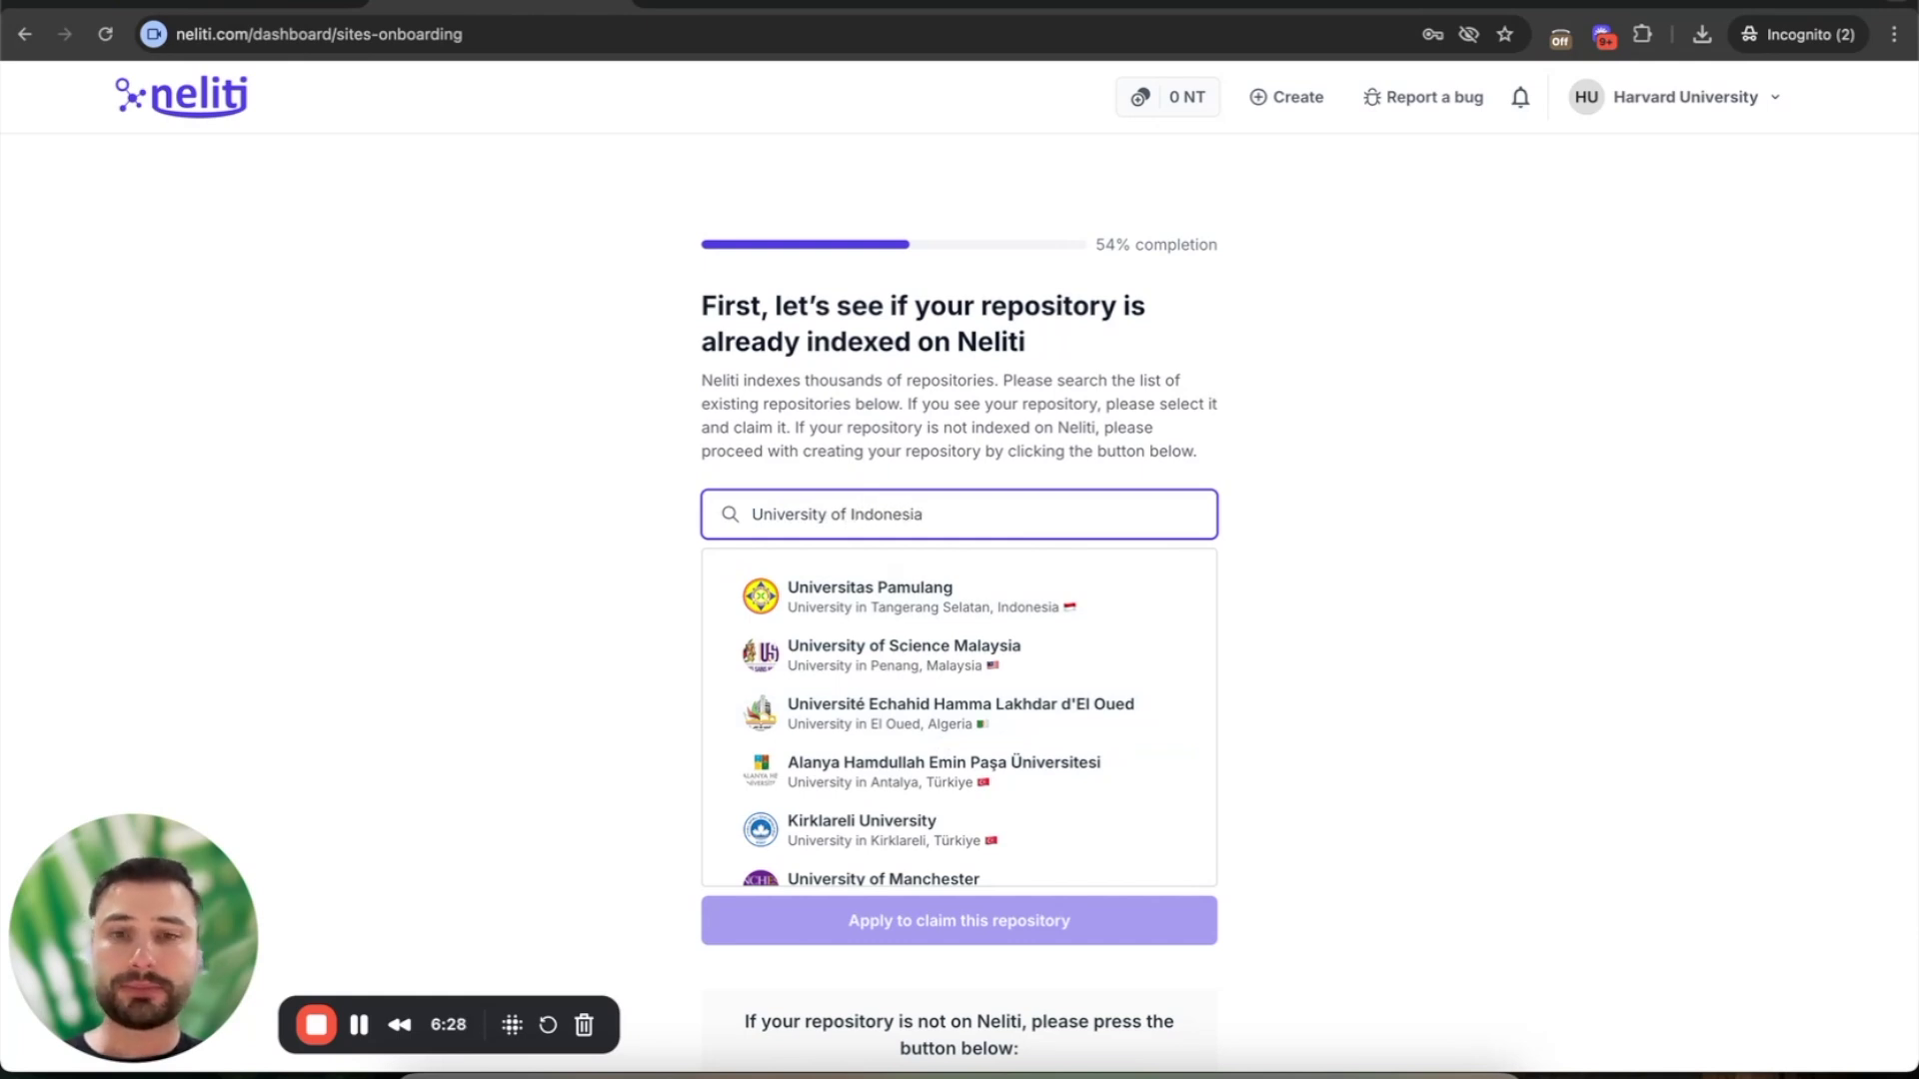
{"action": "triple_click", "coordinate": [826, 509]}
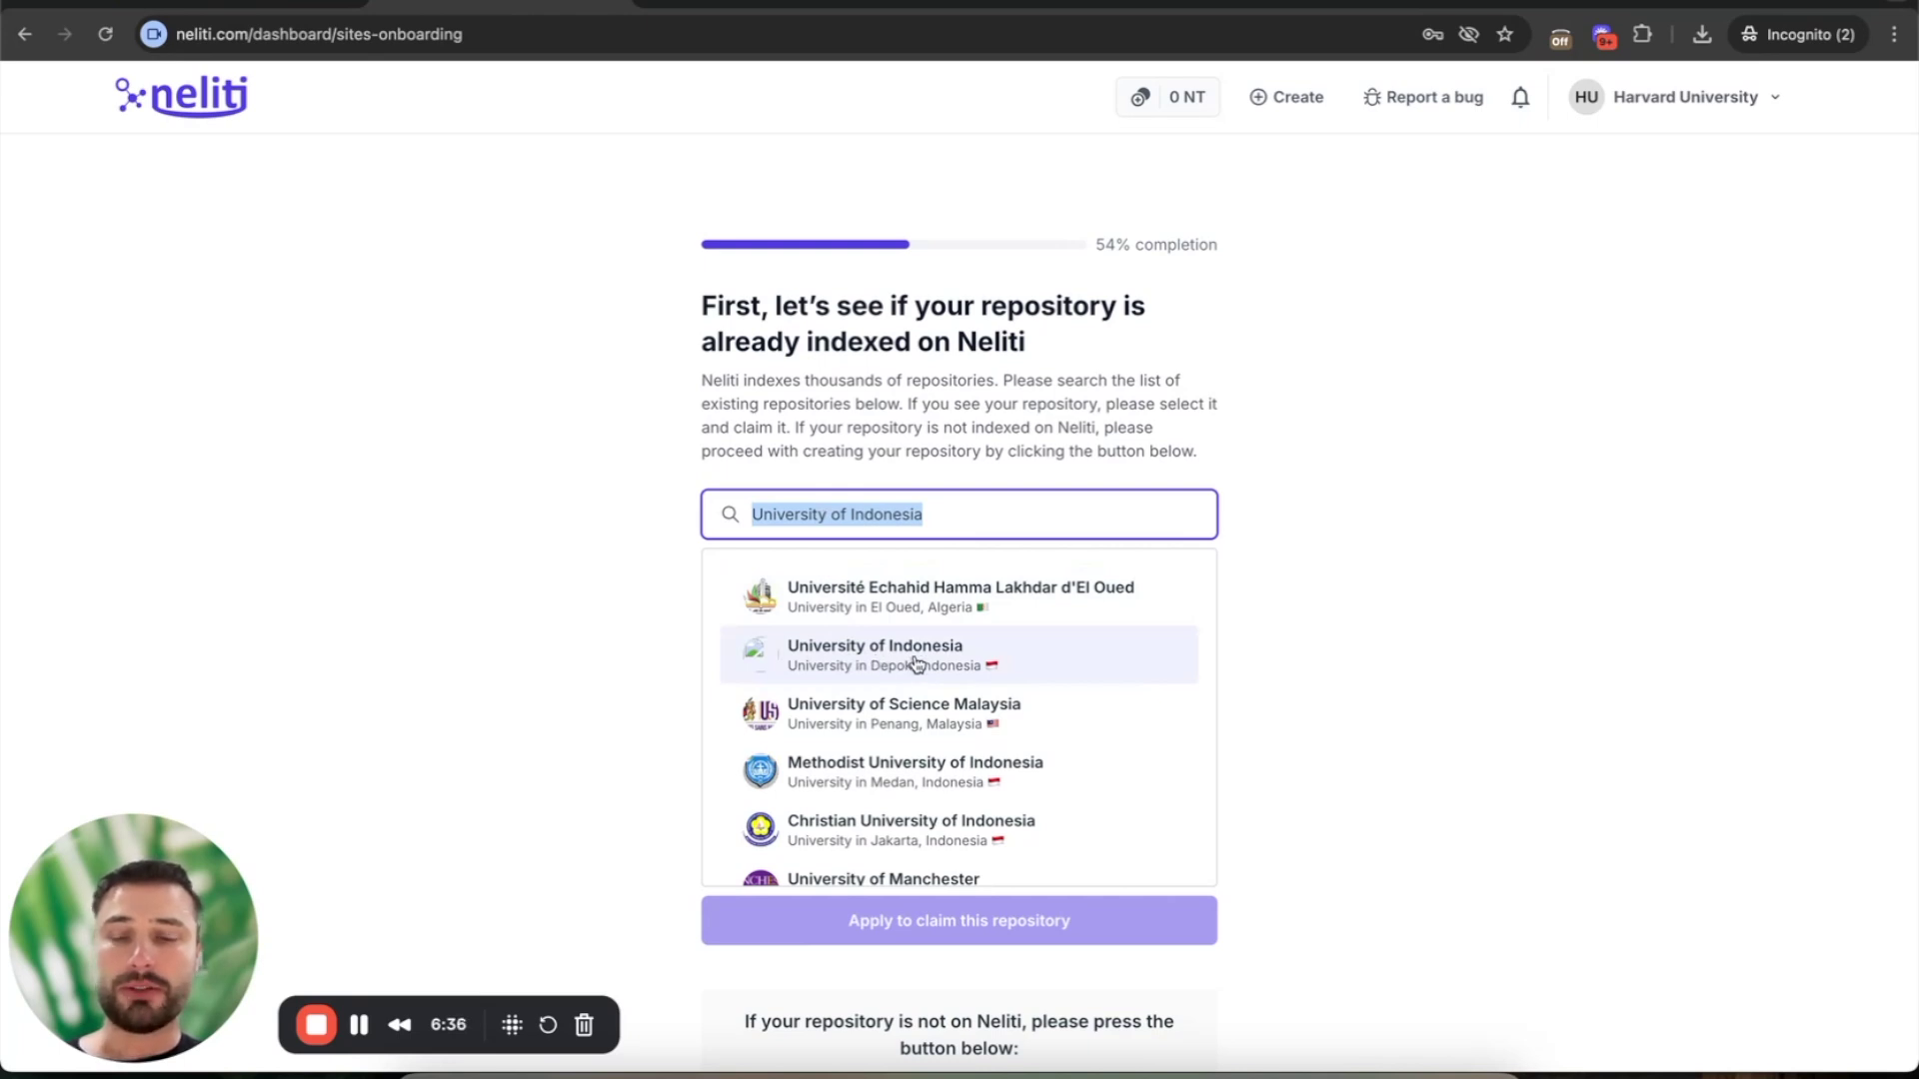
{"action": "left_click", "coordinate": [914, 663]}
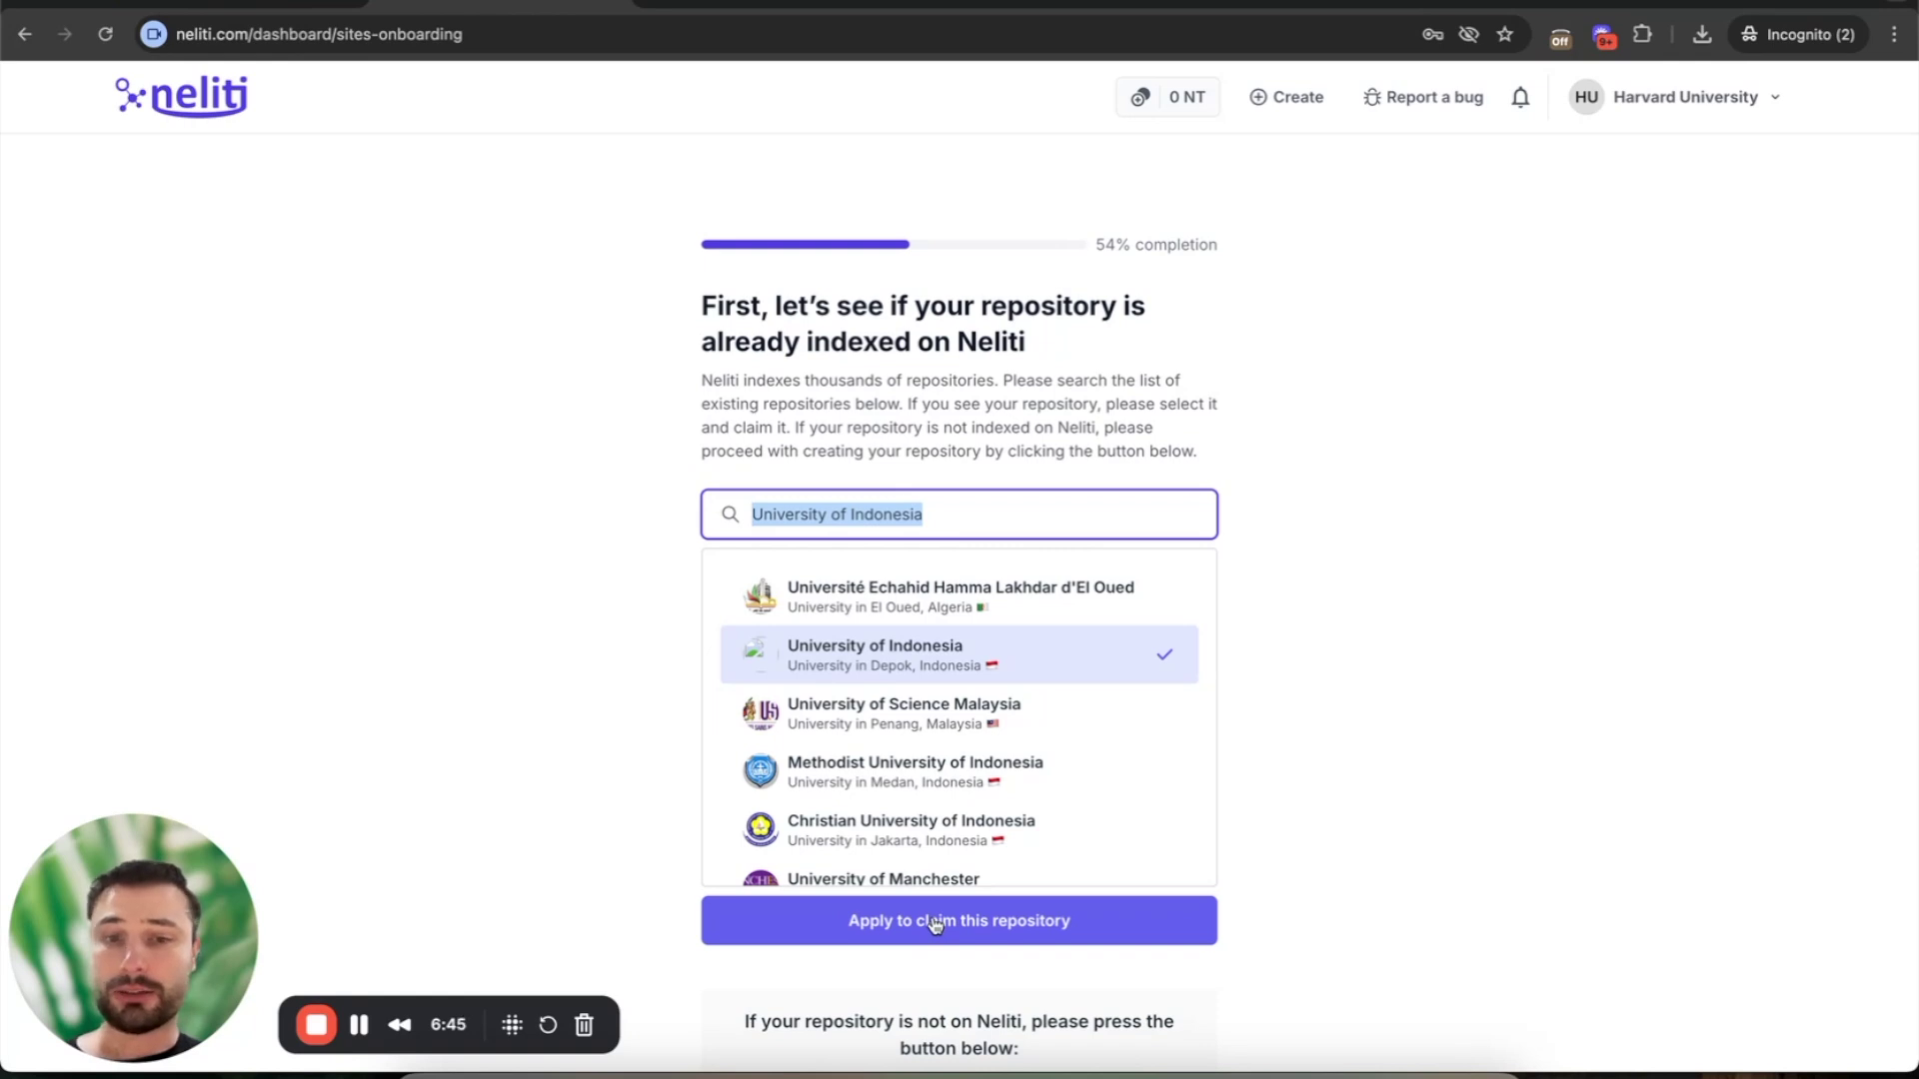
{"action": "left_click", "coordinate": [935, 922]}
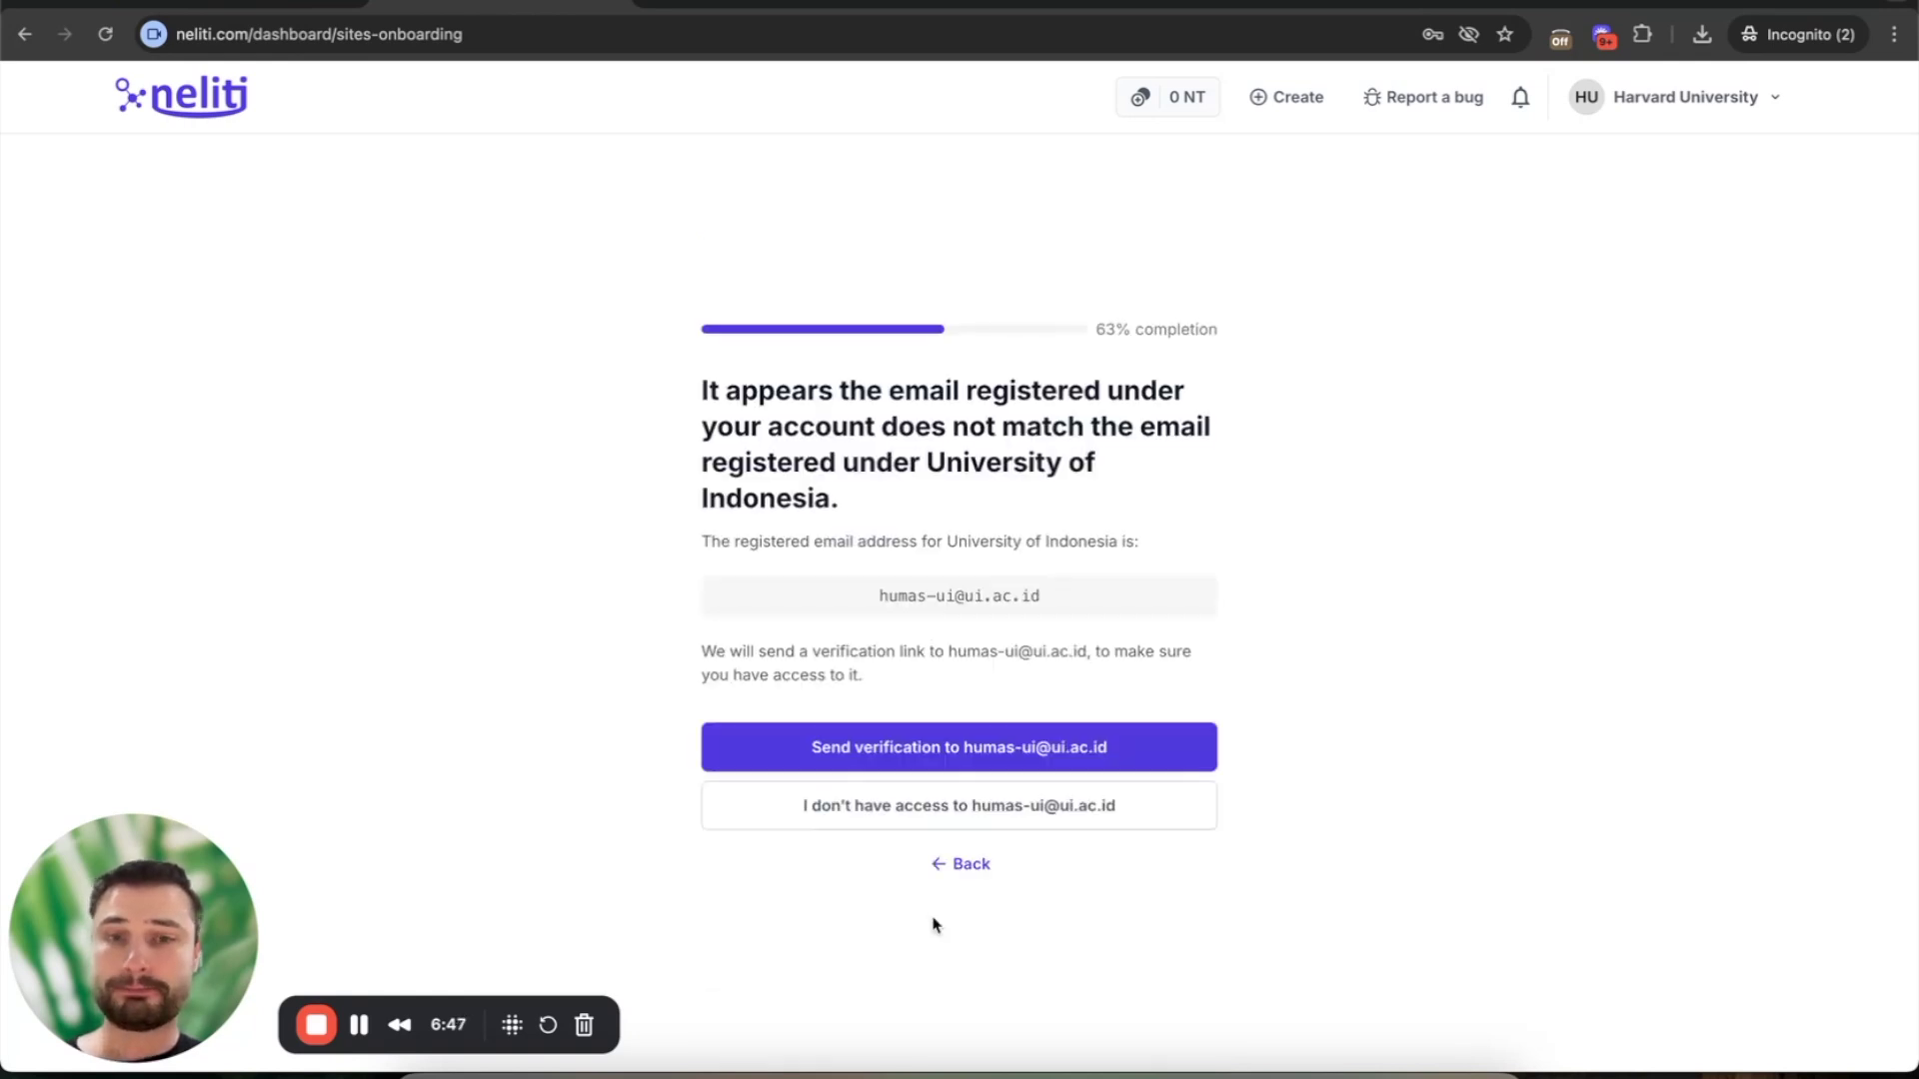
- Select the university's registered email, report no access to it, then return home
{"action": "triple_click", "coordinate": [895, 595]}
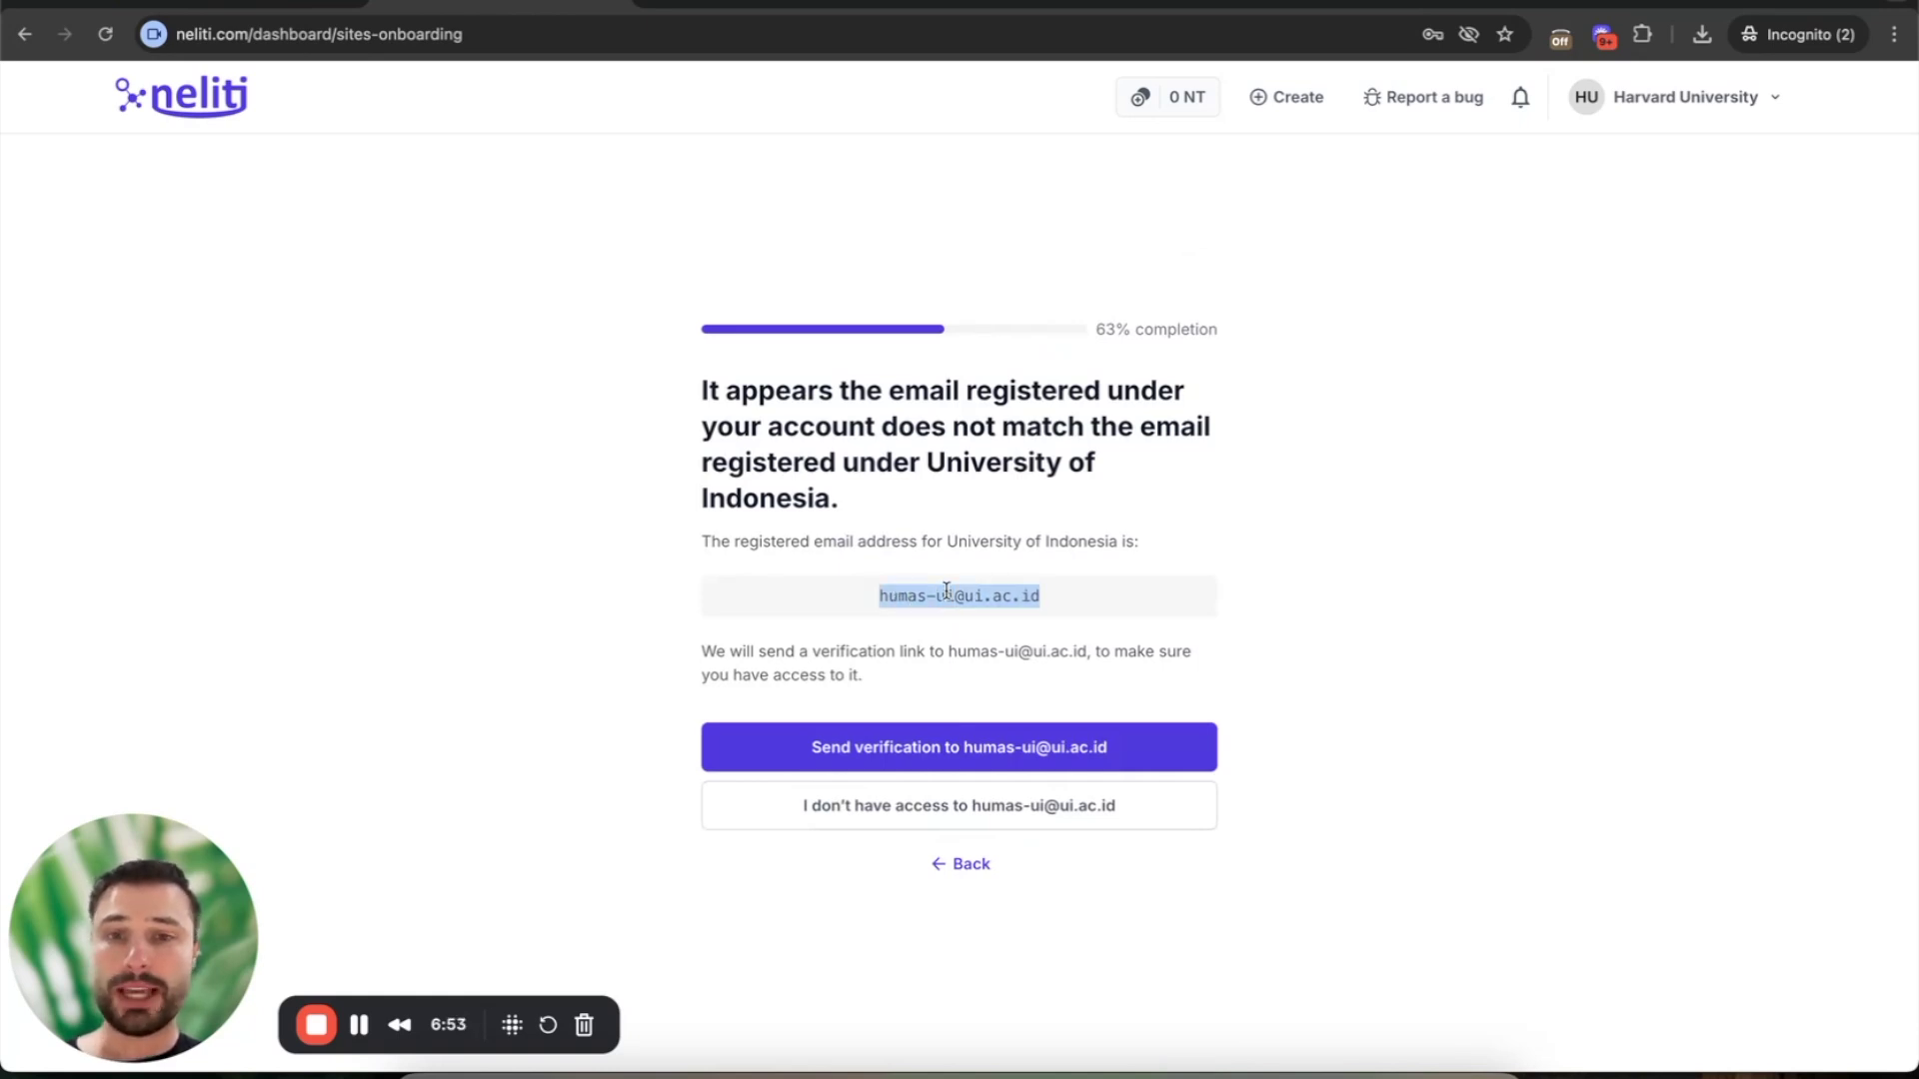
{"action": "left_click", "coordinate": [882, 595]}
{"action": "left_click_drag", "start_coordinate": [882, 596], "coordinate": [1112, 610]}
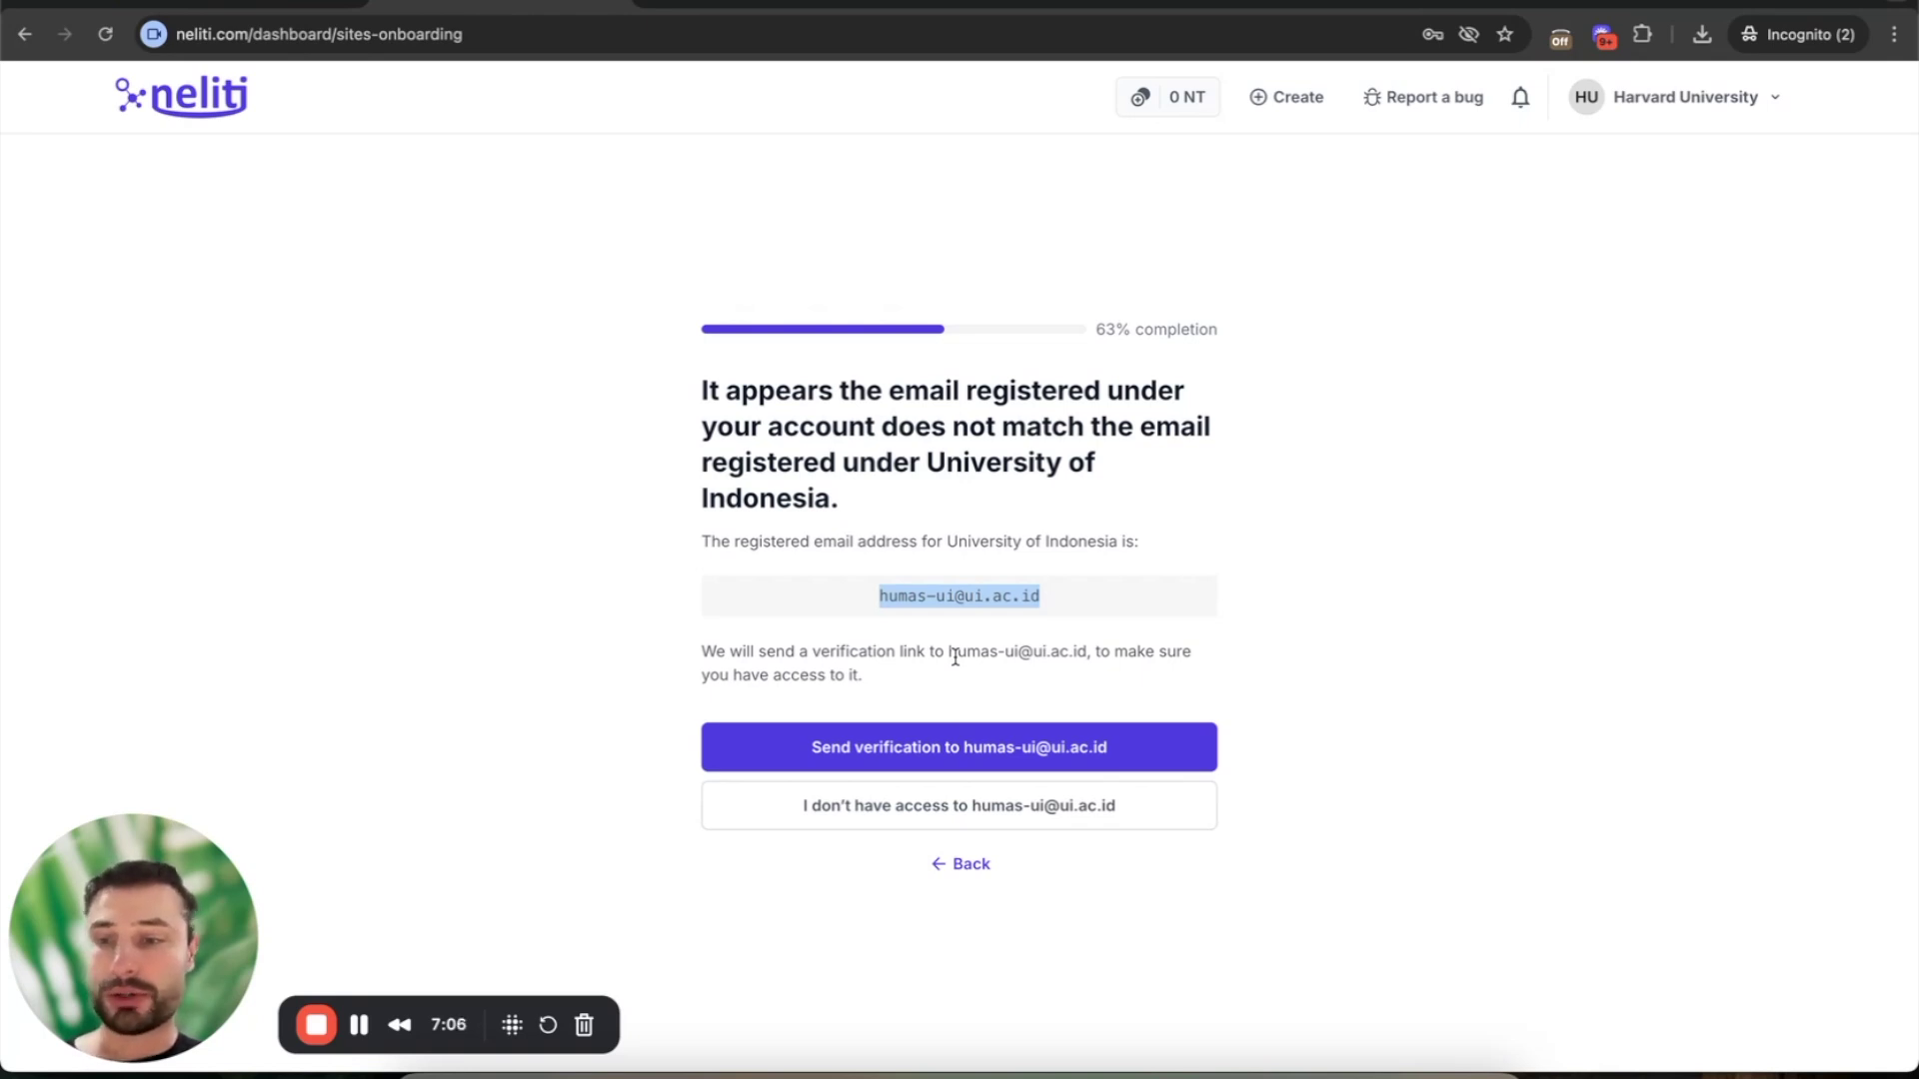
{"action": "left_click", "coordinate": [942, 811]}
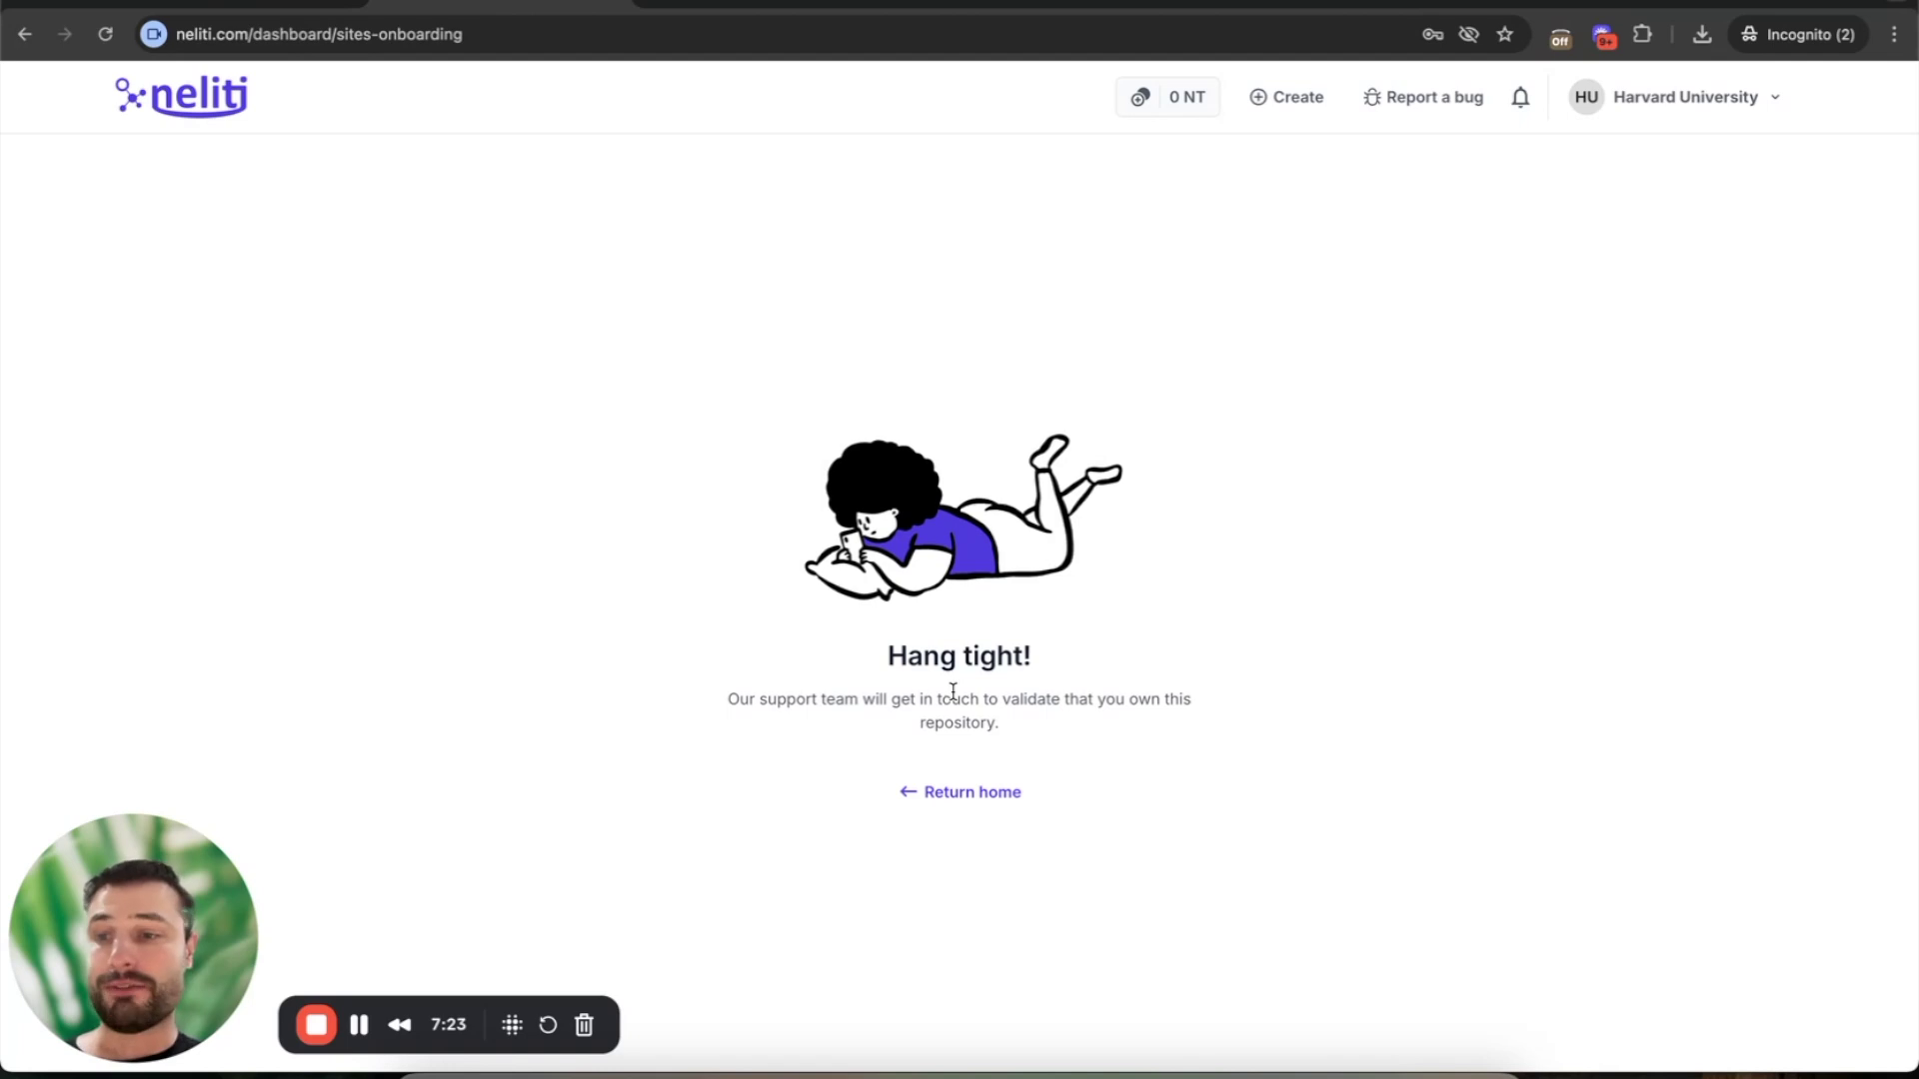
{"action": "left_click", "coordinate": [958, 800]}
- Choose Repository, a new repository under the Harvard University account, and proceed with creating it
{"action": "left_click", "coordinate": [954, 800]}
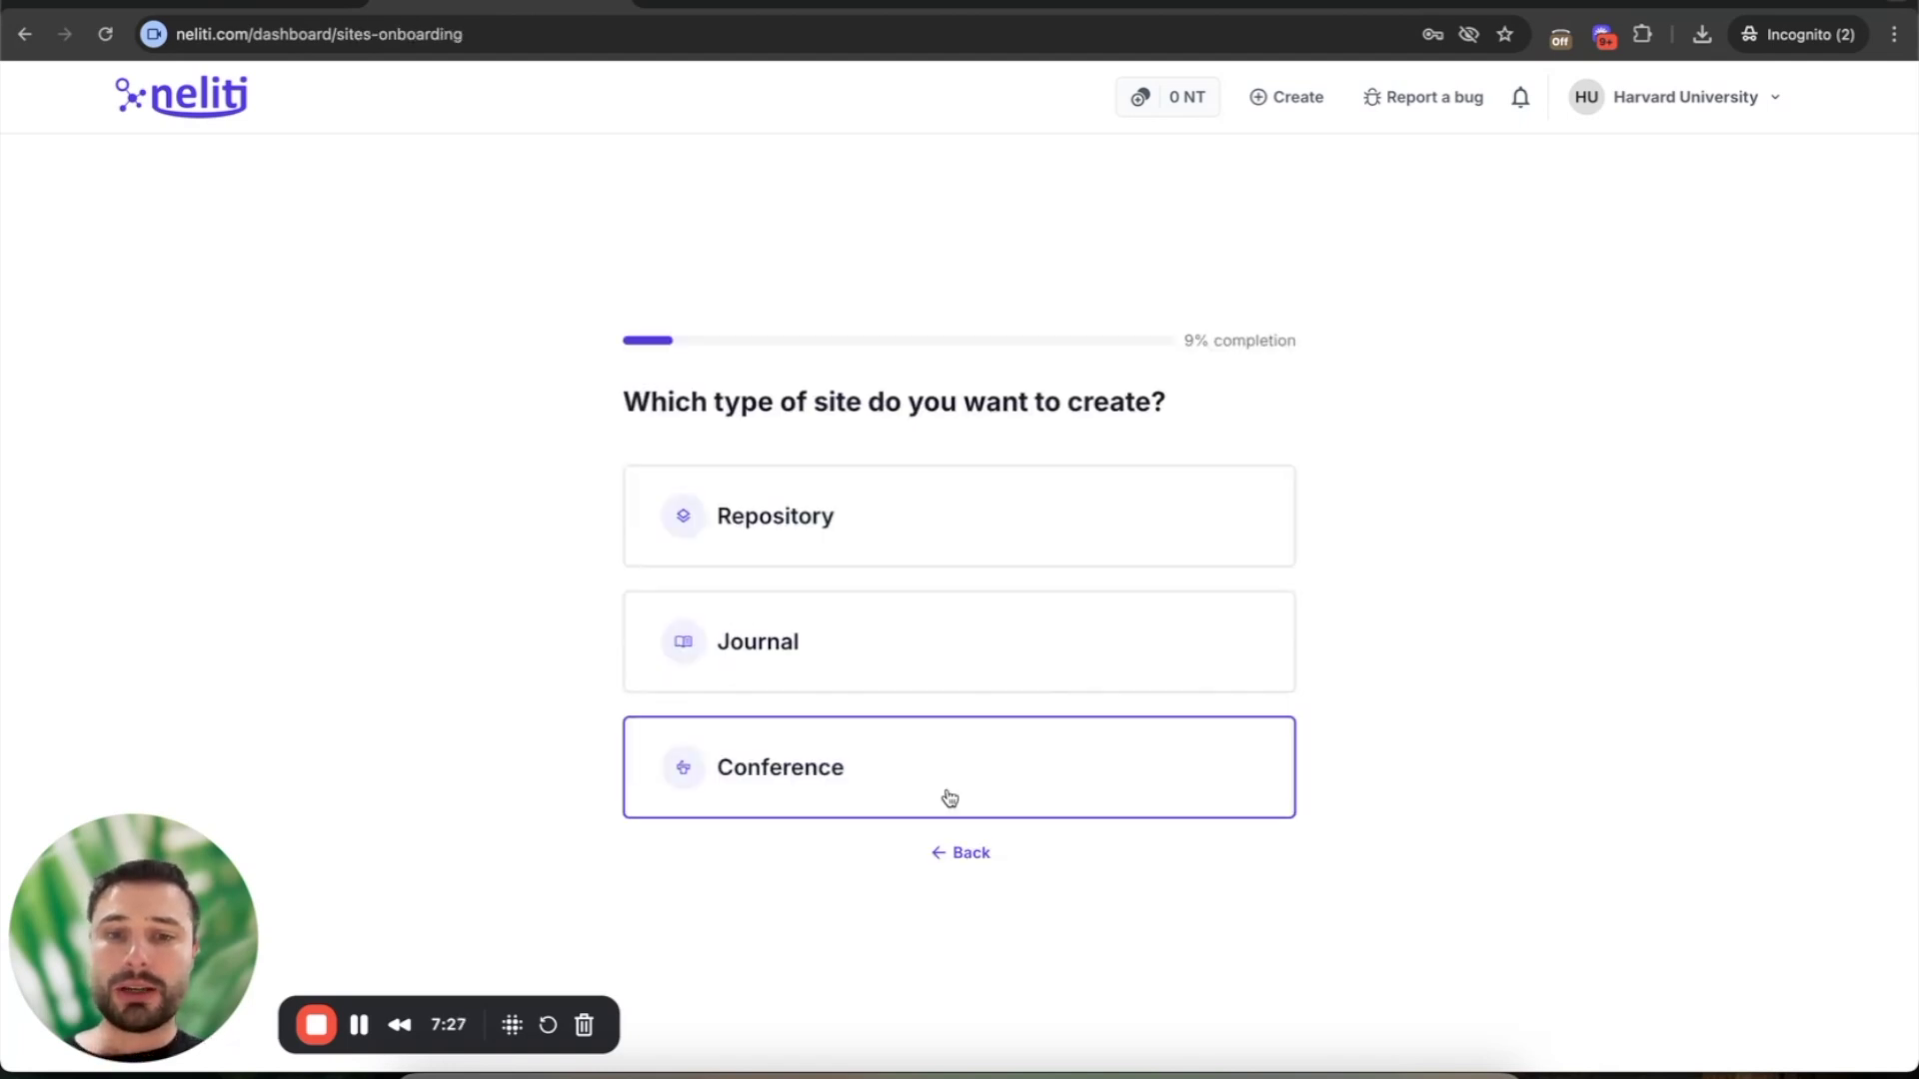
{"action": "left_click", "coordinate": [865, 510]}
{"action": "left_click", "coordinate": [888, 848]}
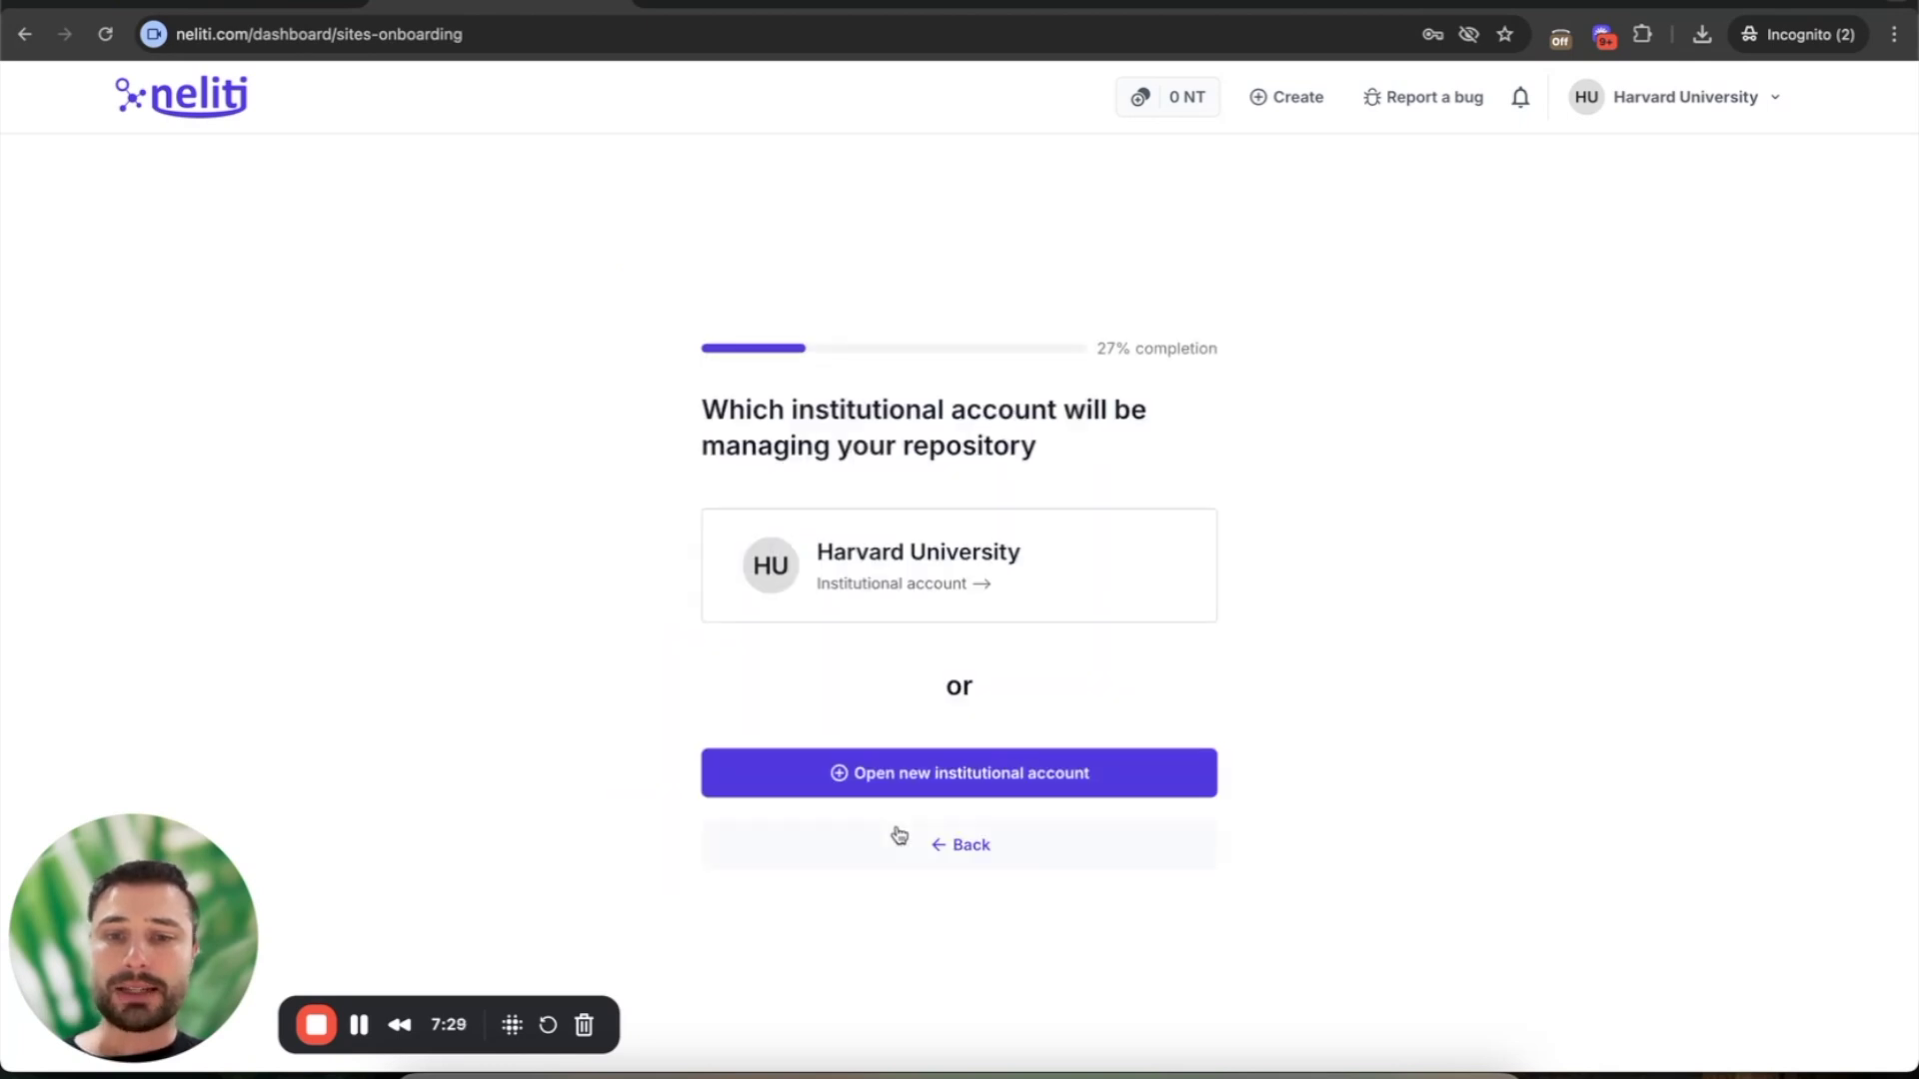
{"action": "left_click", "coordinate": [908, 584]}
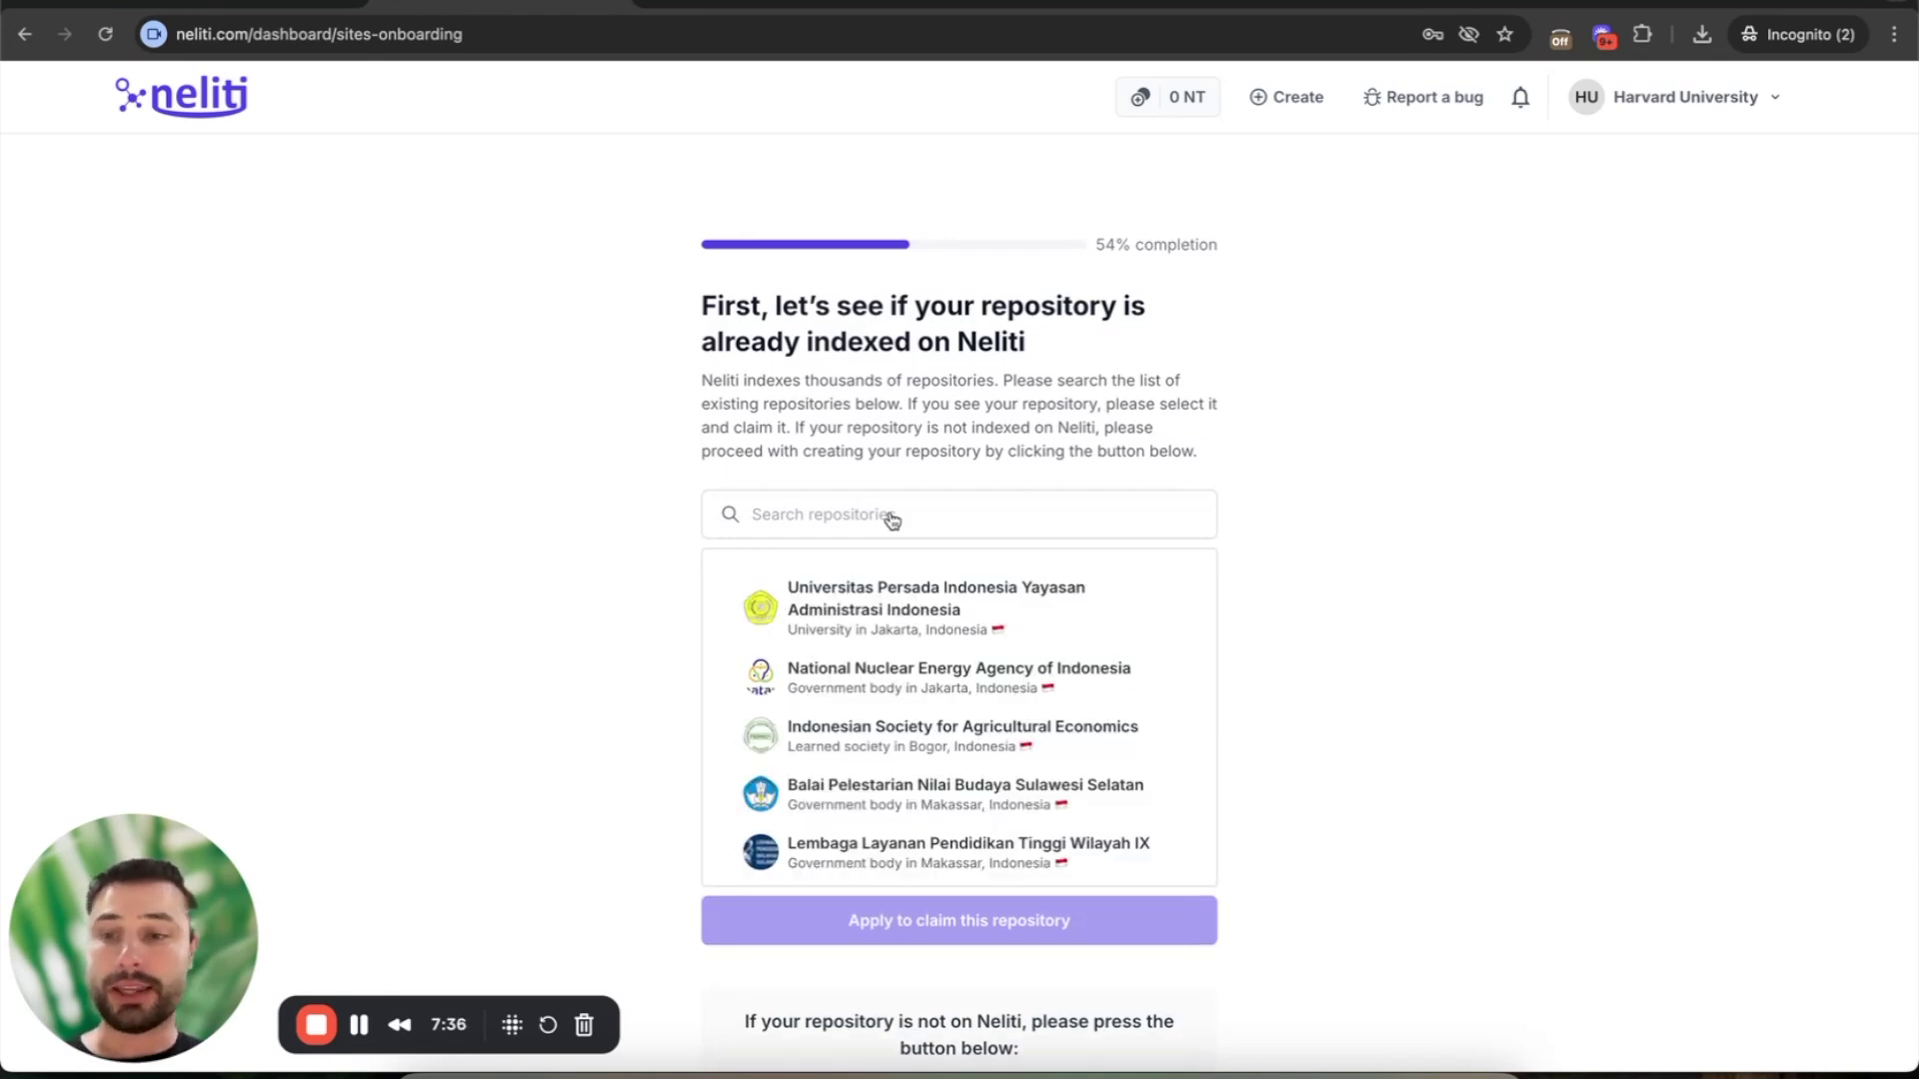
{"action": "scroll", "coordinate": [608, 769], "scroll_direction": "down", "scroll_amount": 1}
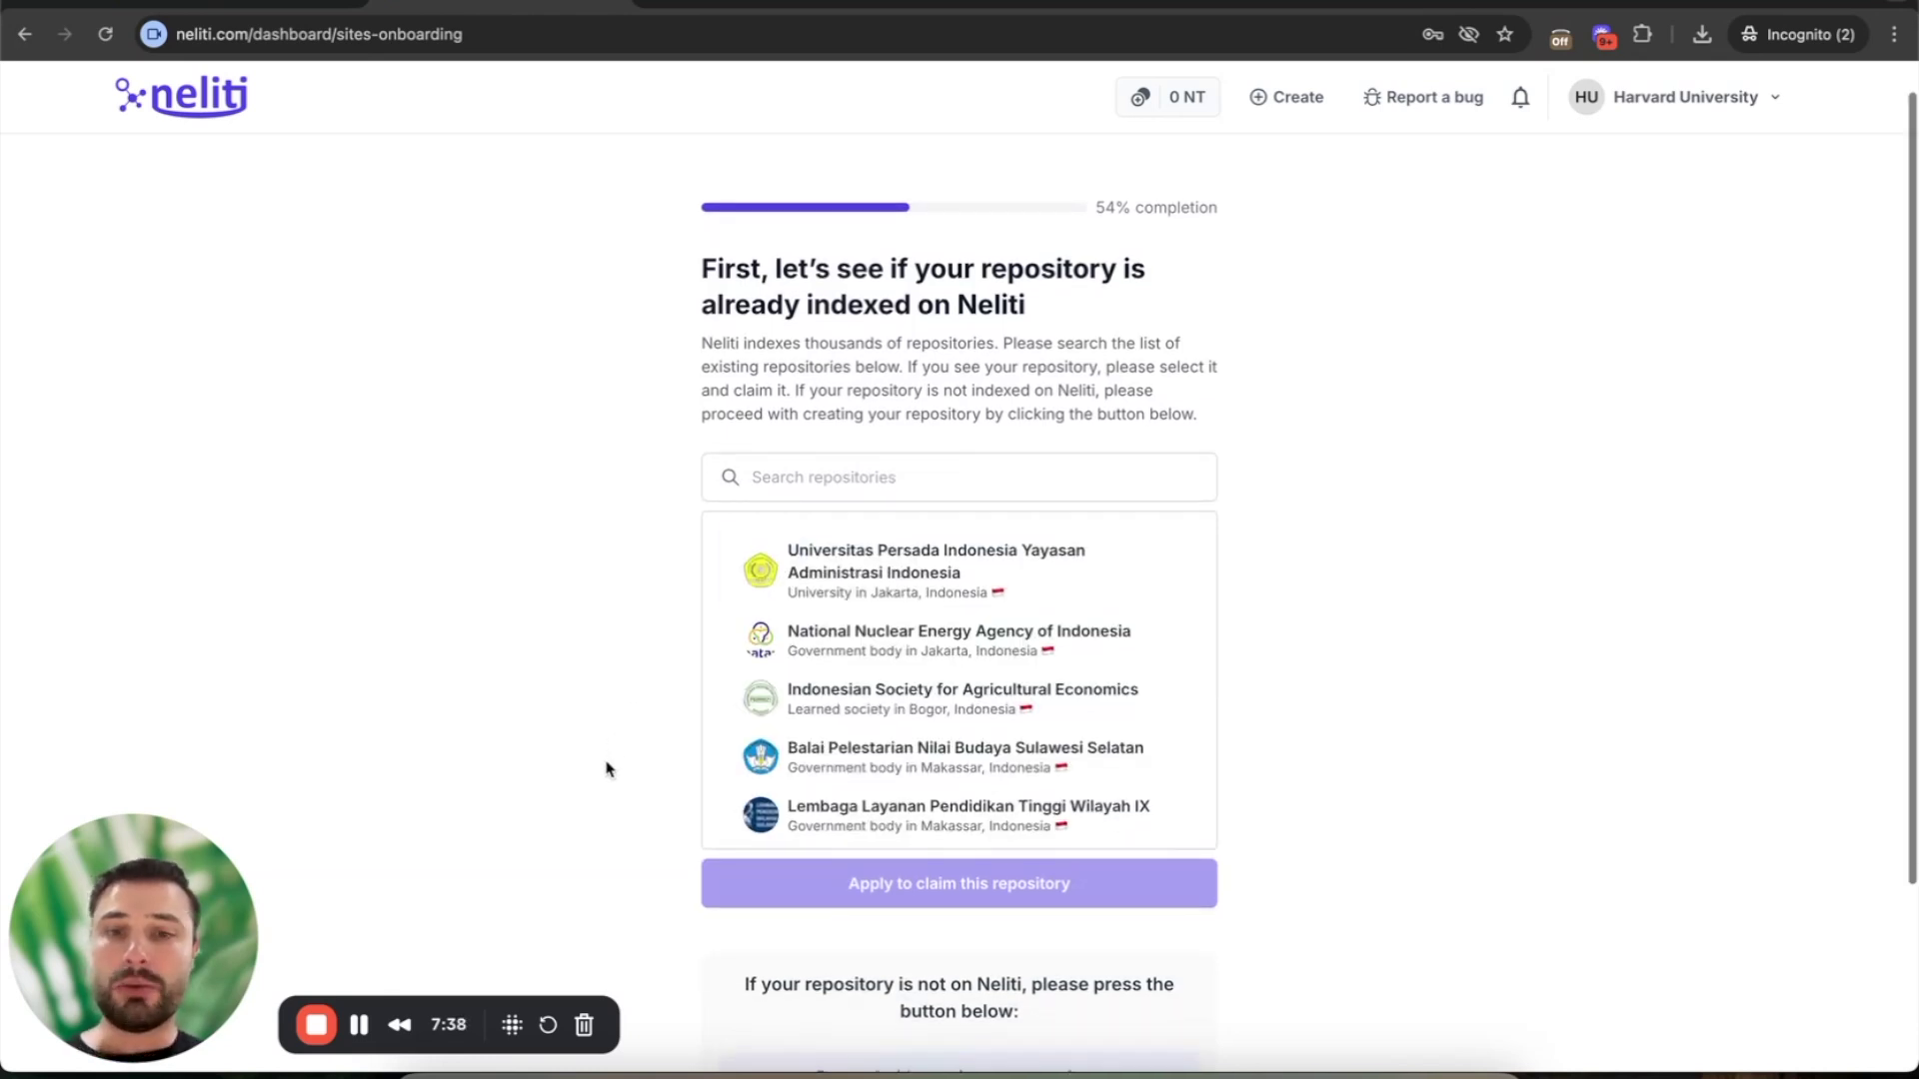
{"action": "scroll", "coordinate": [608, 768], "scroll_direction": "down", "scroll_amount": 3}
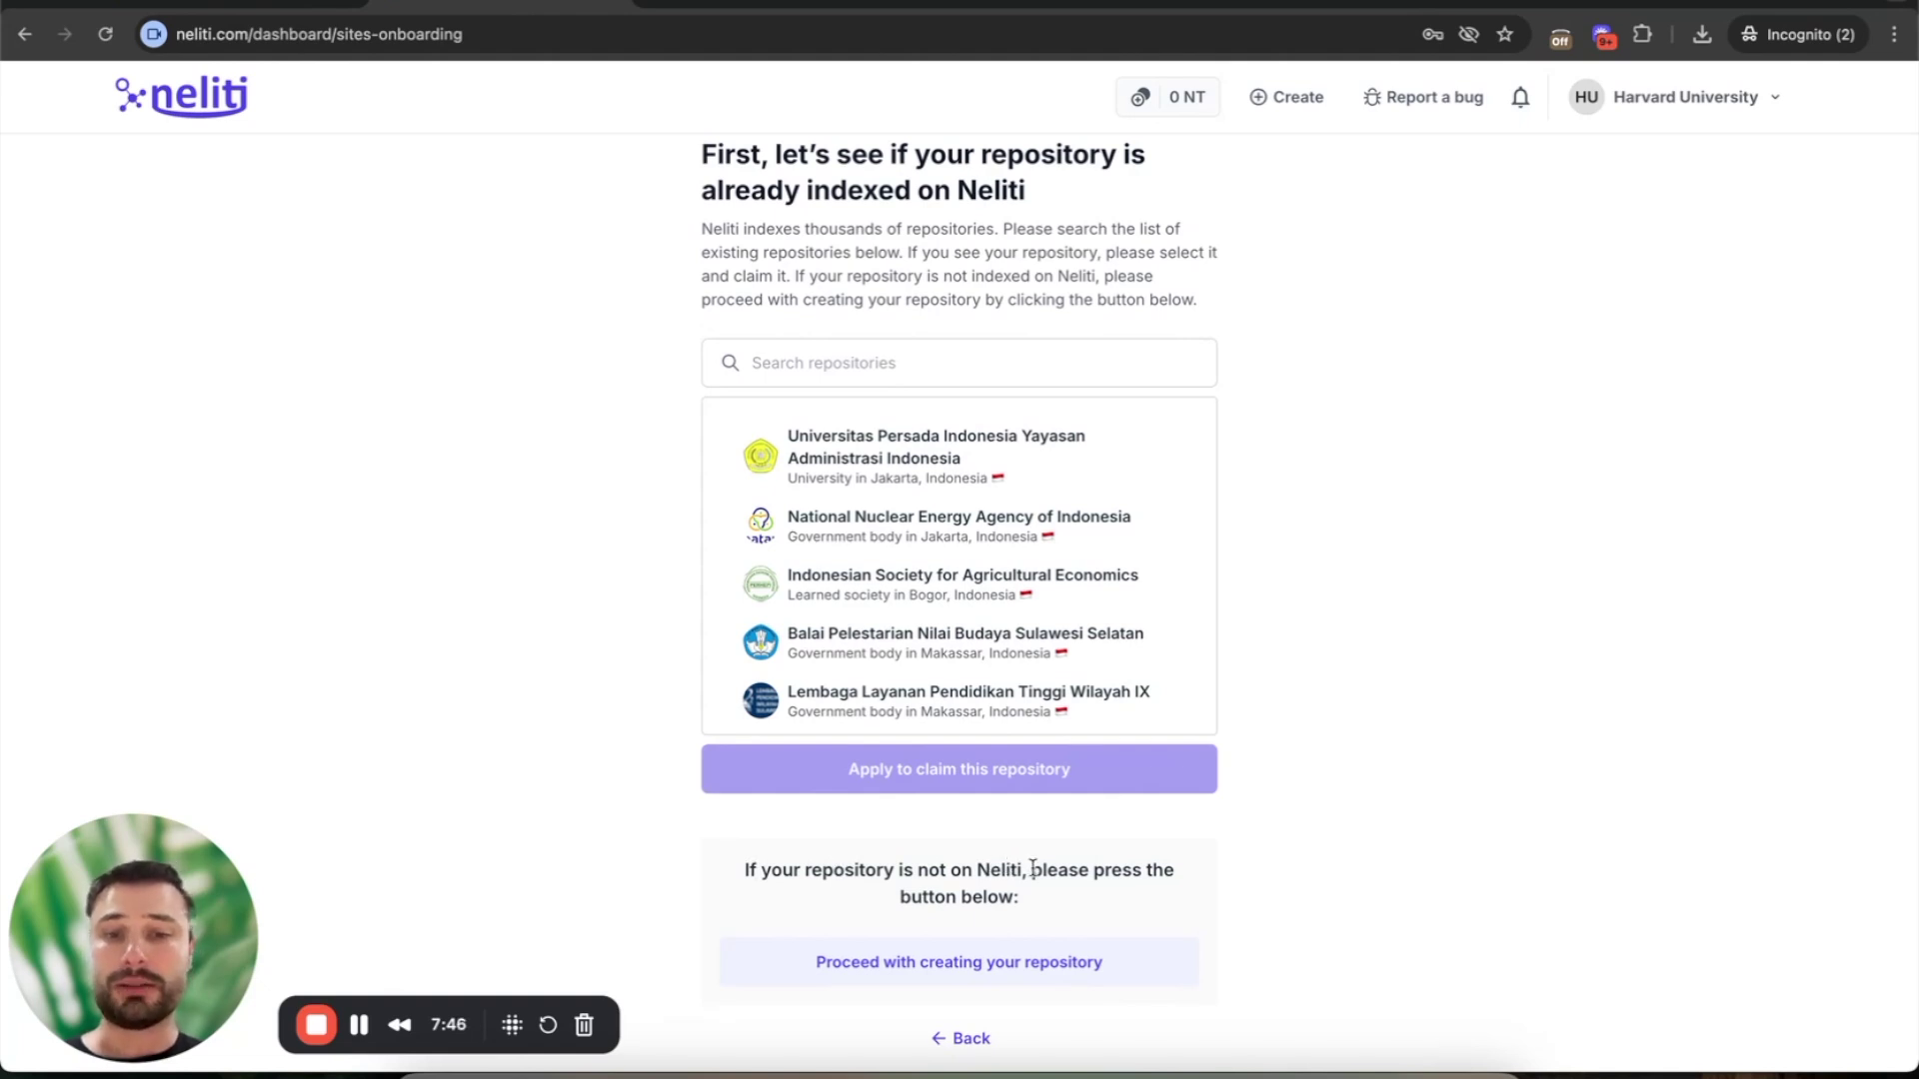
{"action": "scroll", "coordinate": [999, 879], "scroll_direction": "down", "scroll_amount": 1}
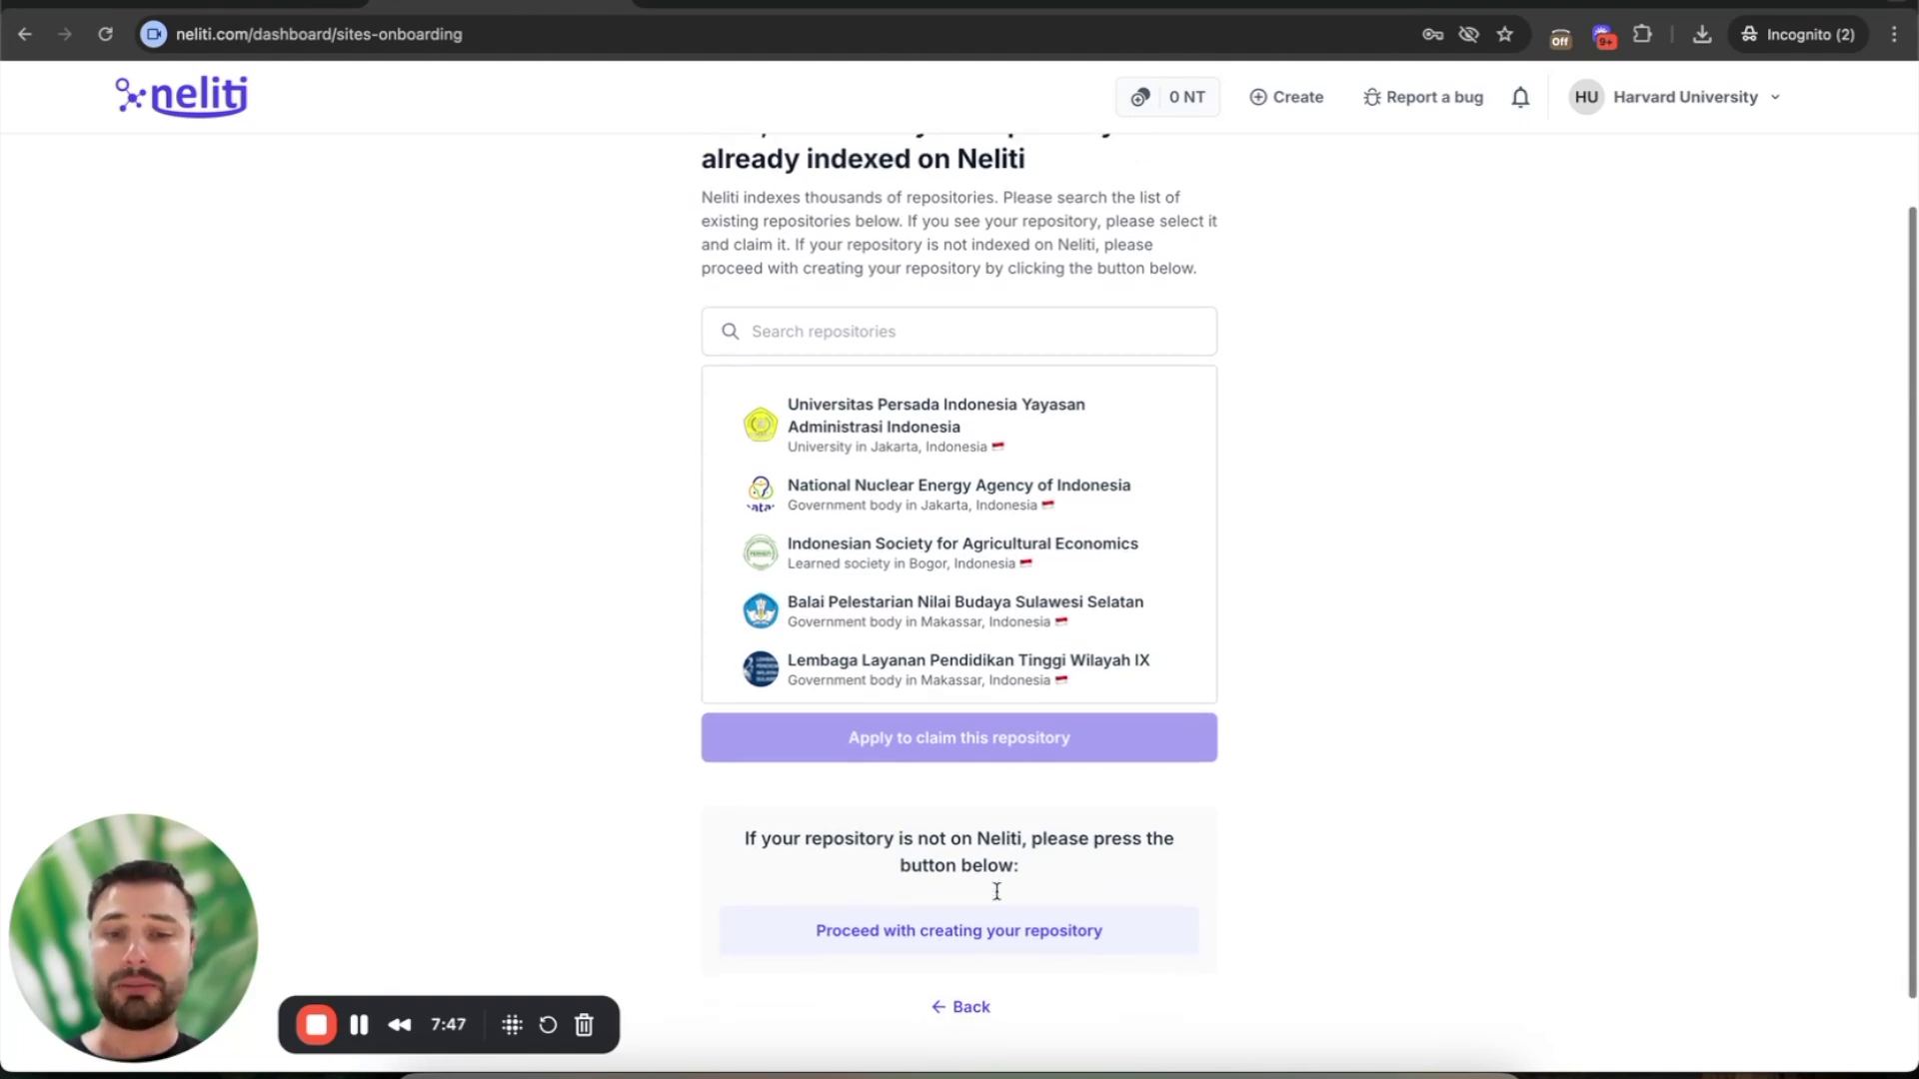
{"action": "left_click", "coordinate": [934, 930]}
- Set the metadata language to English and the institution name to Harvard University
{"action": "scroll", "coordinate": [790, 507], "scroll_direction": "down", "scroll_amount": 3}
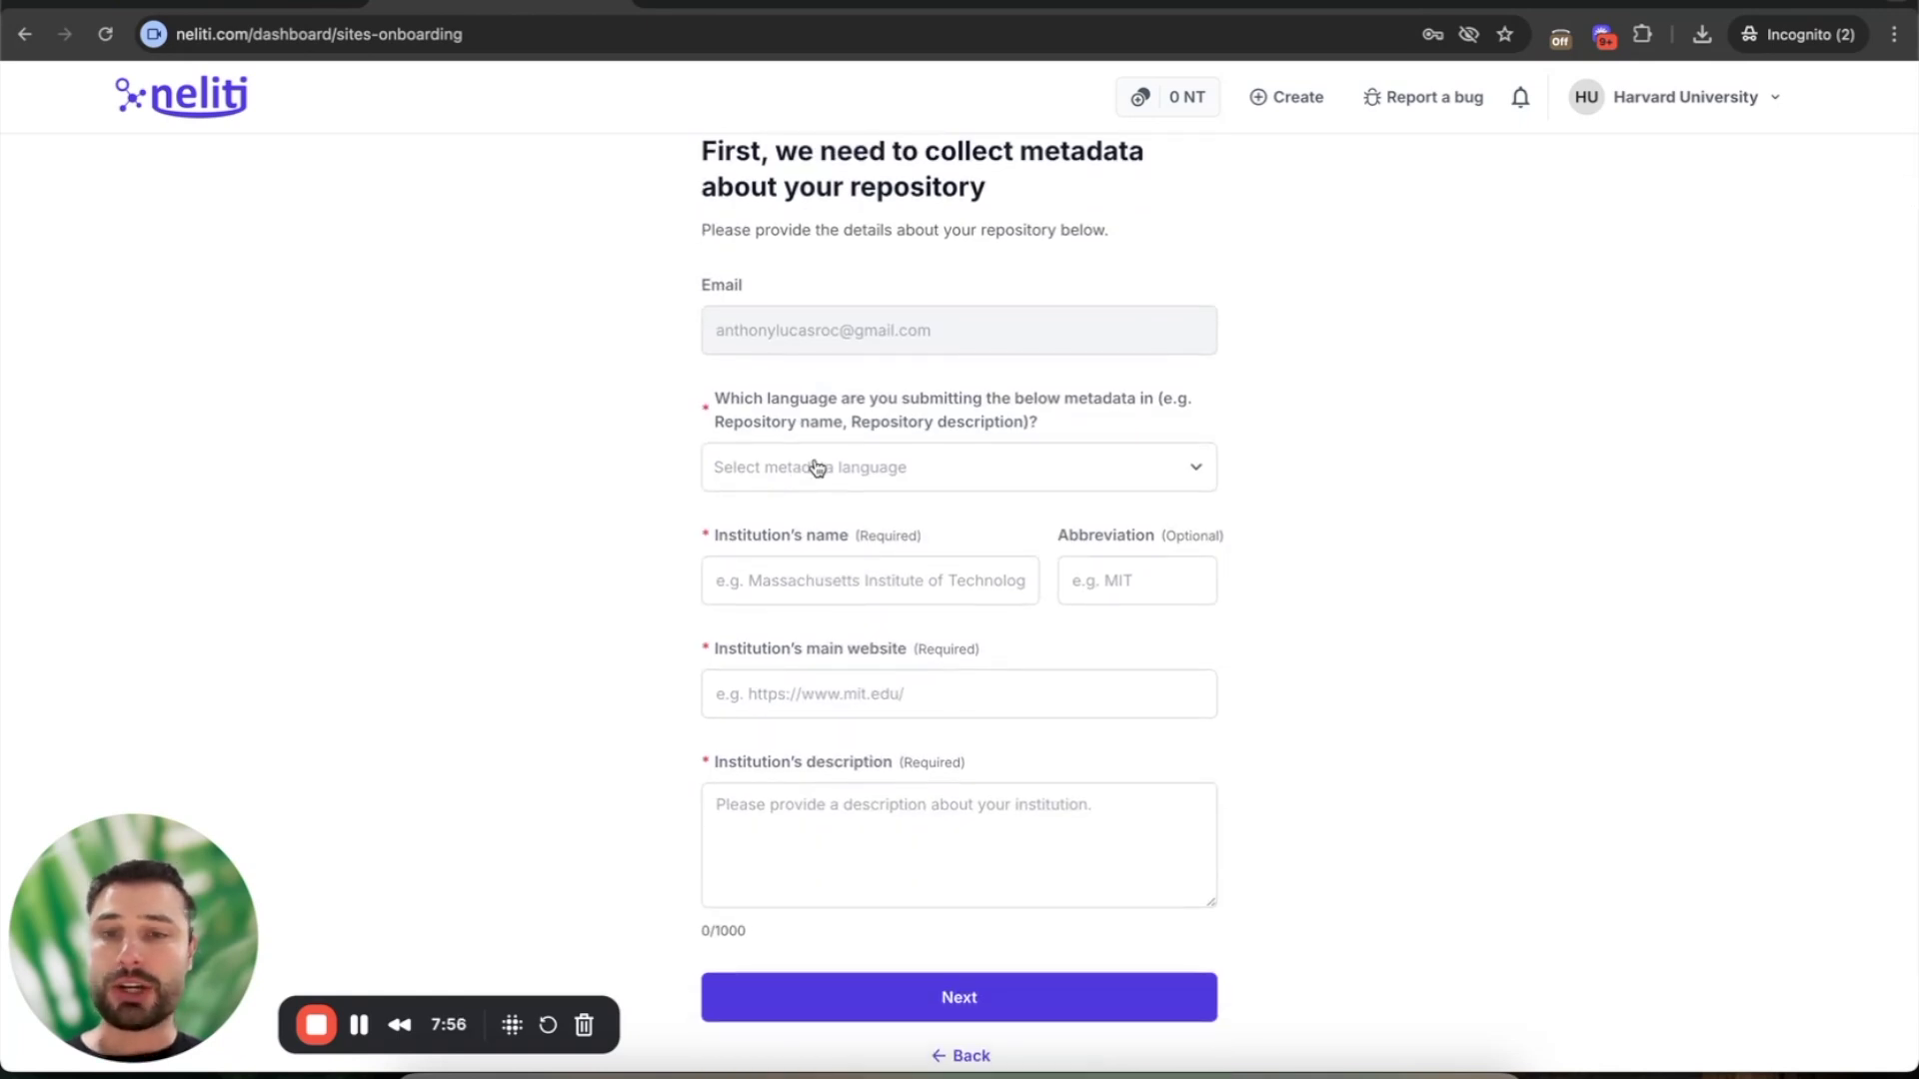
{"action": "left_click", "coordinate": [893, 470]}
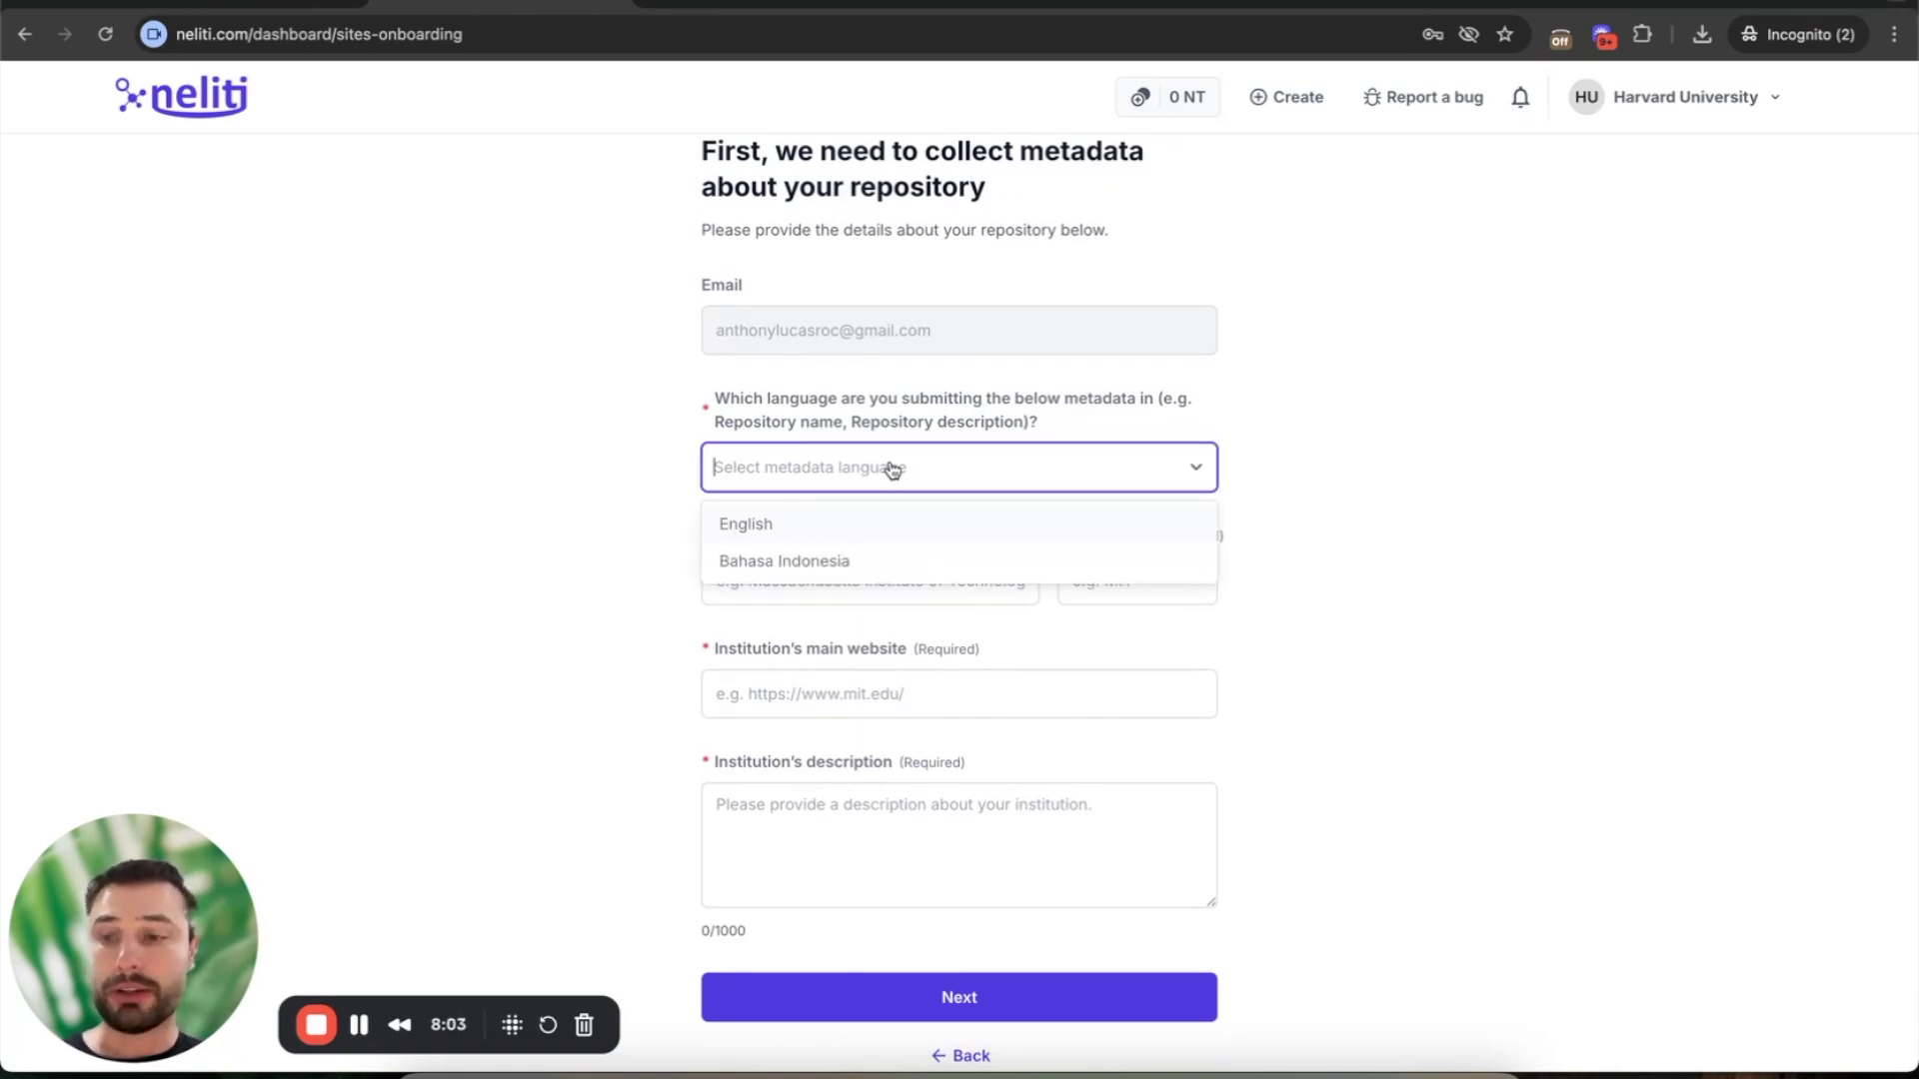
{"action": "left_click", "coordinate": [939, 533]}
{"action": "left_click", "coordinate": [848, 582]}
{"action": "type", "text": "Ha"}
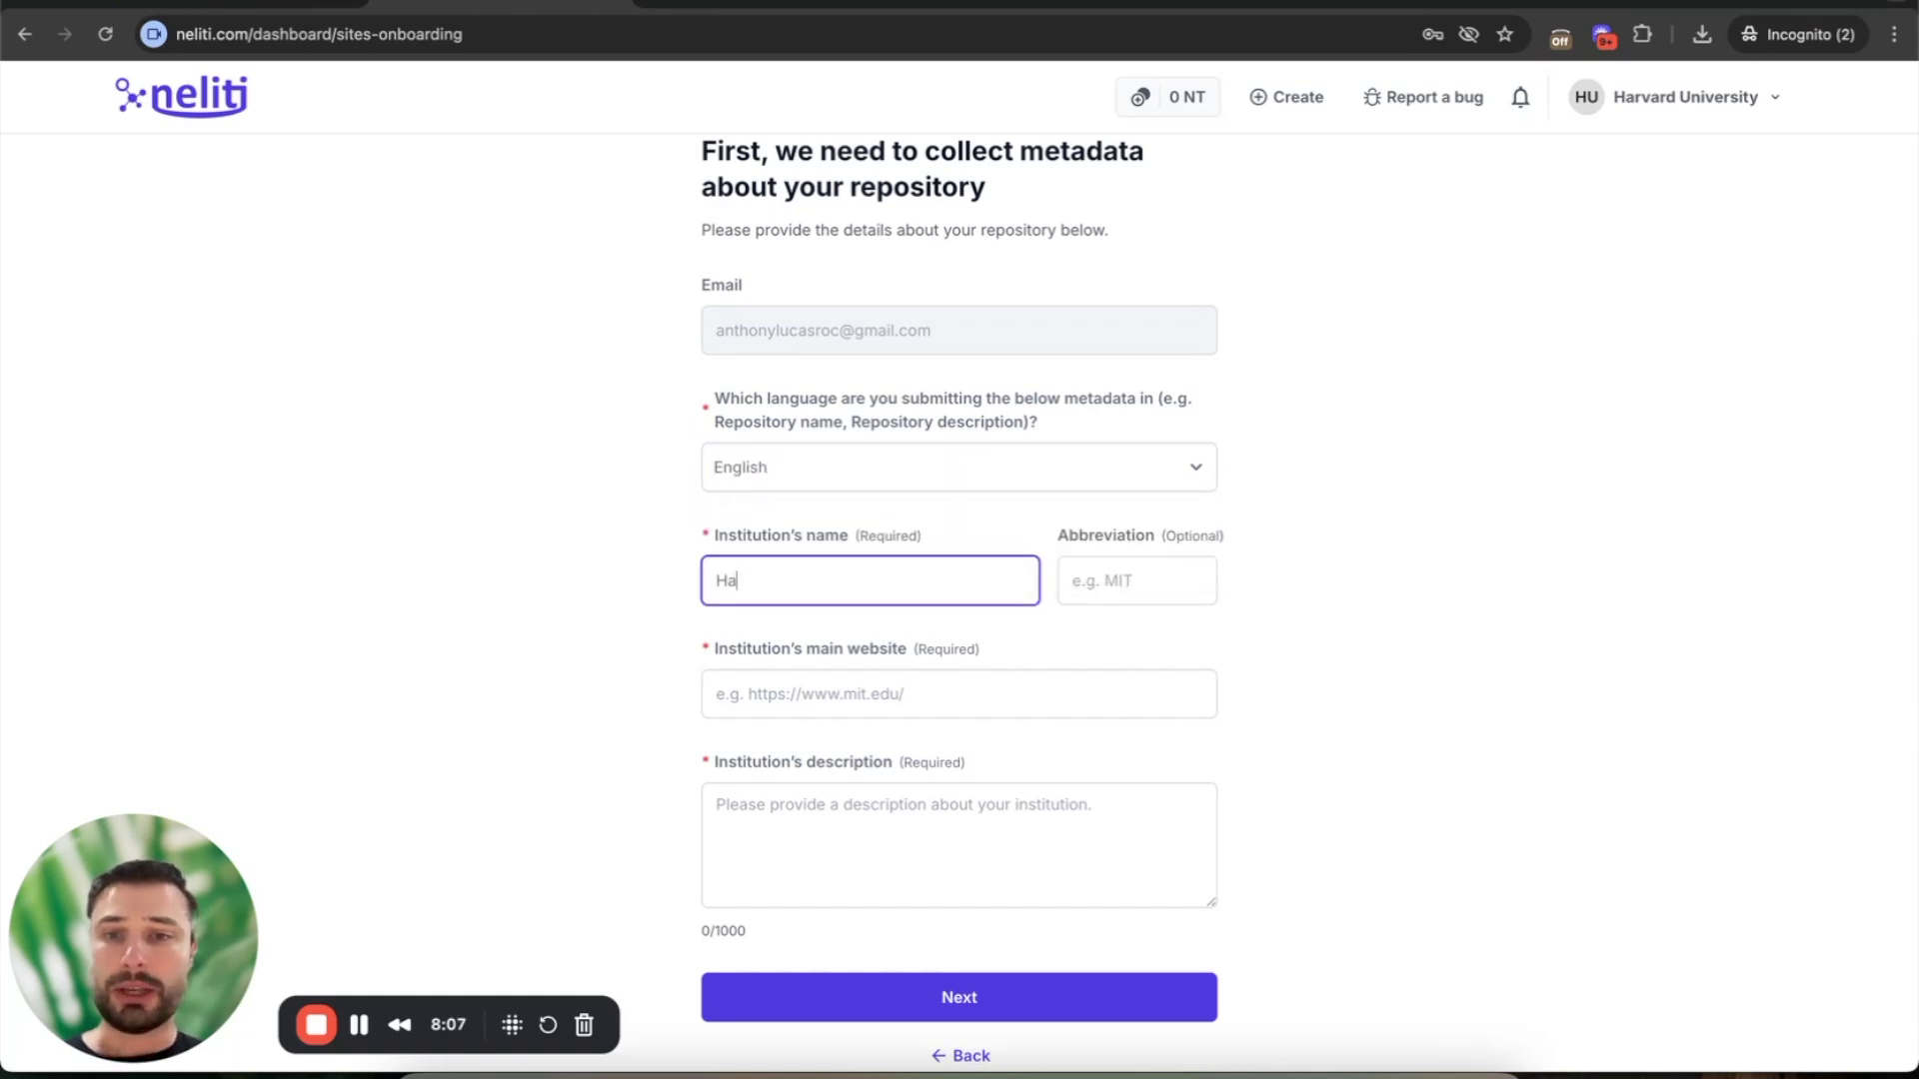
{"action": "type", "text": "rvard University"}
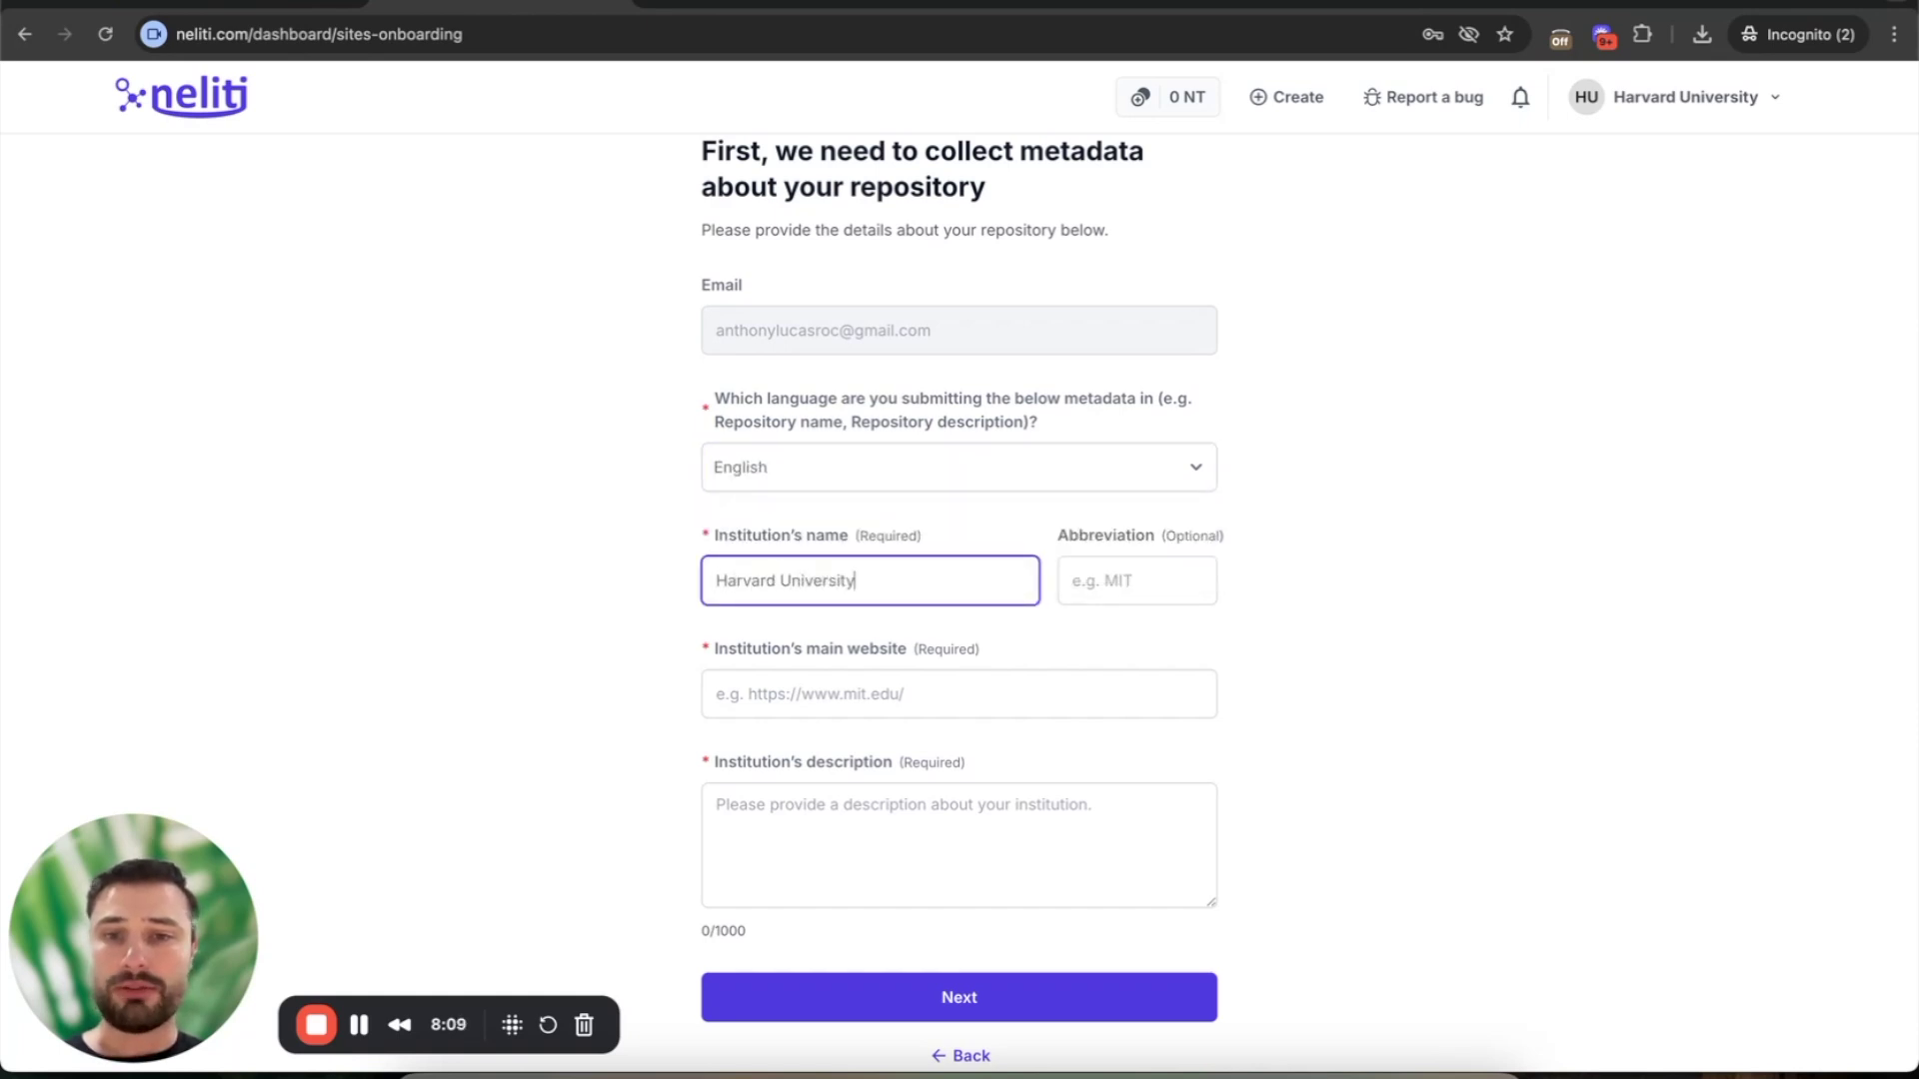
{"action": "left_click", "coordinate": [1113, 582]}
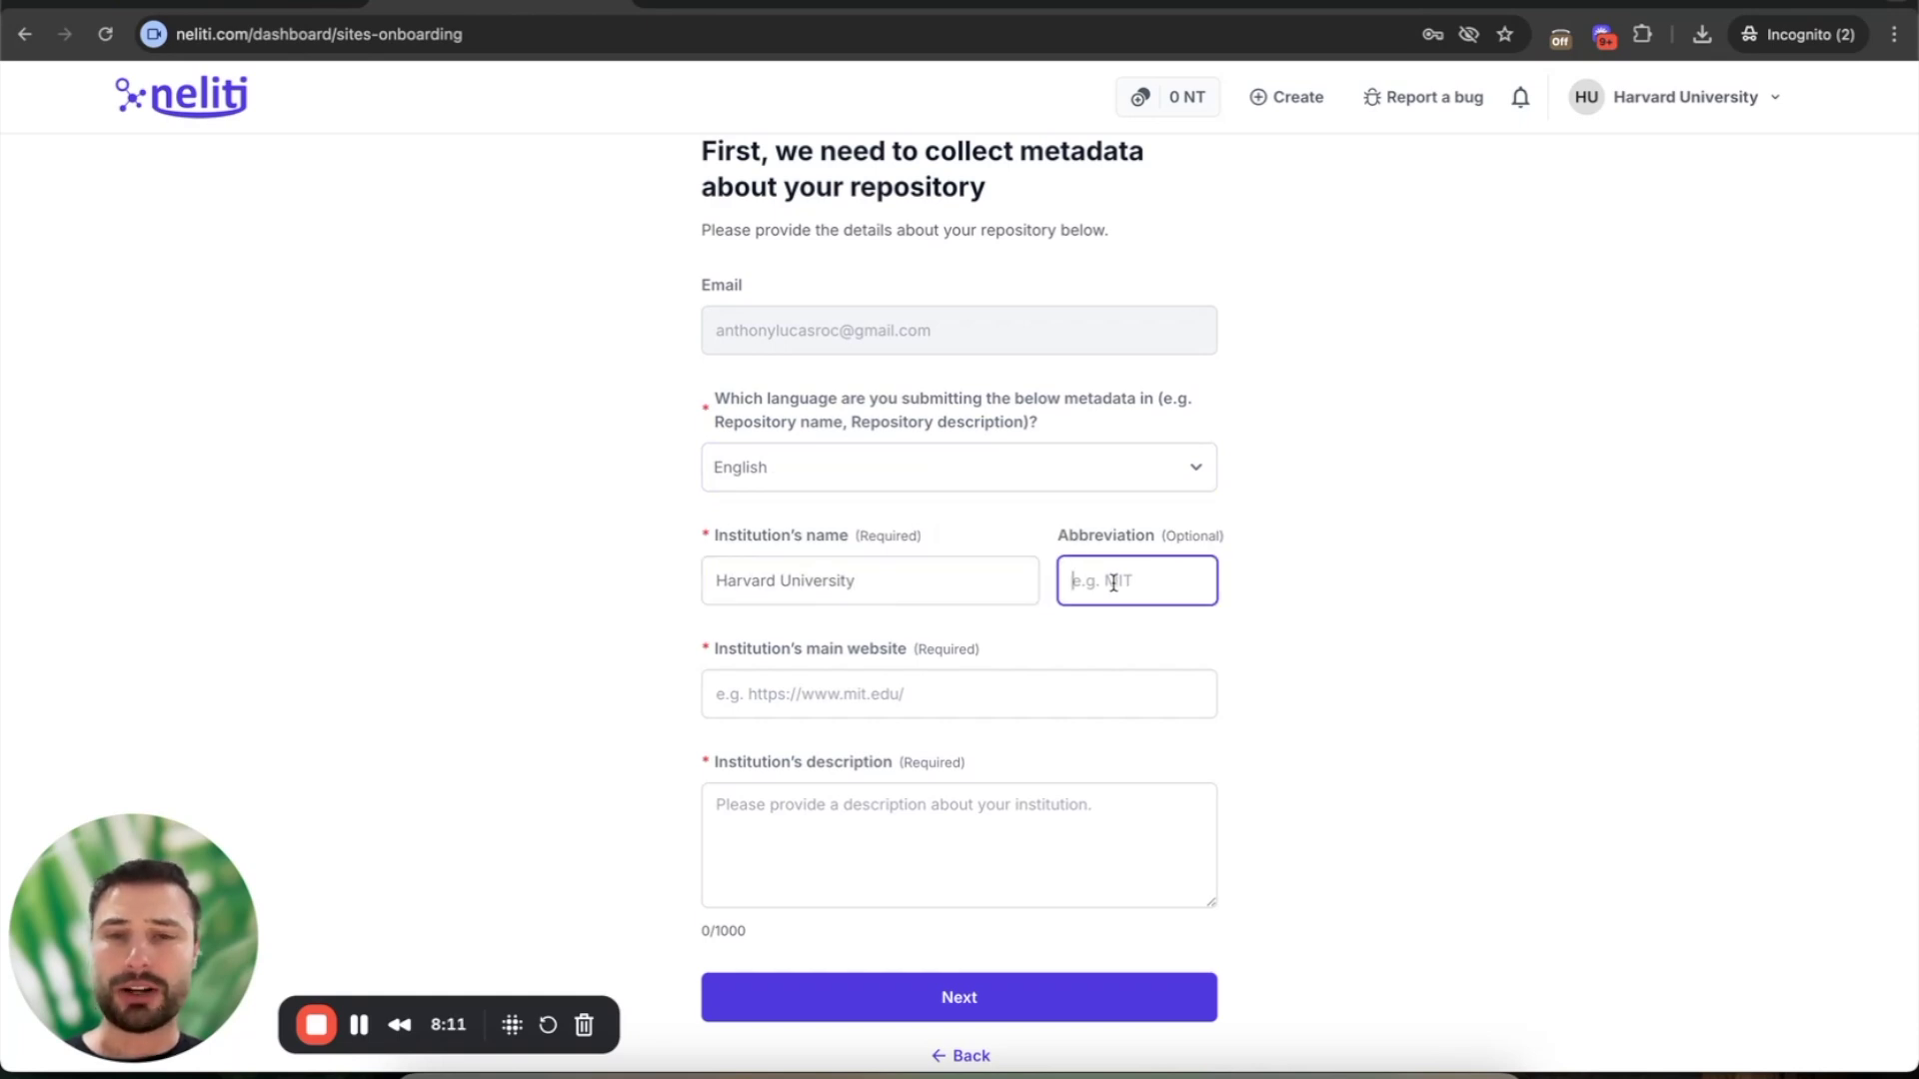
{"action": "left_click", "coordinate": [879, 585]}
{"action": "triple_click", "coordinate": [879, 584]}
{"action": "key", "text": "ctrl+c"}
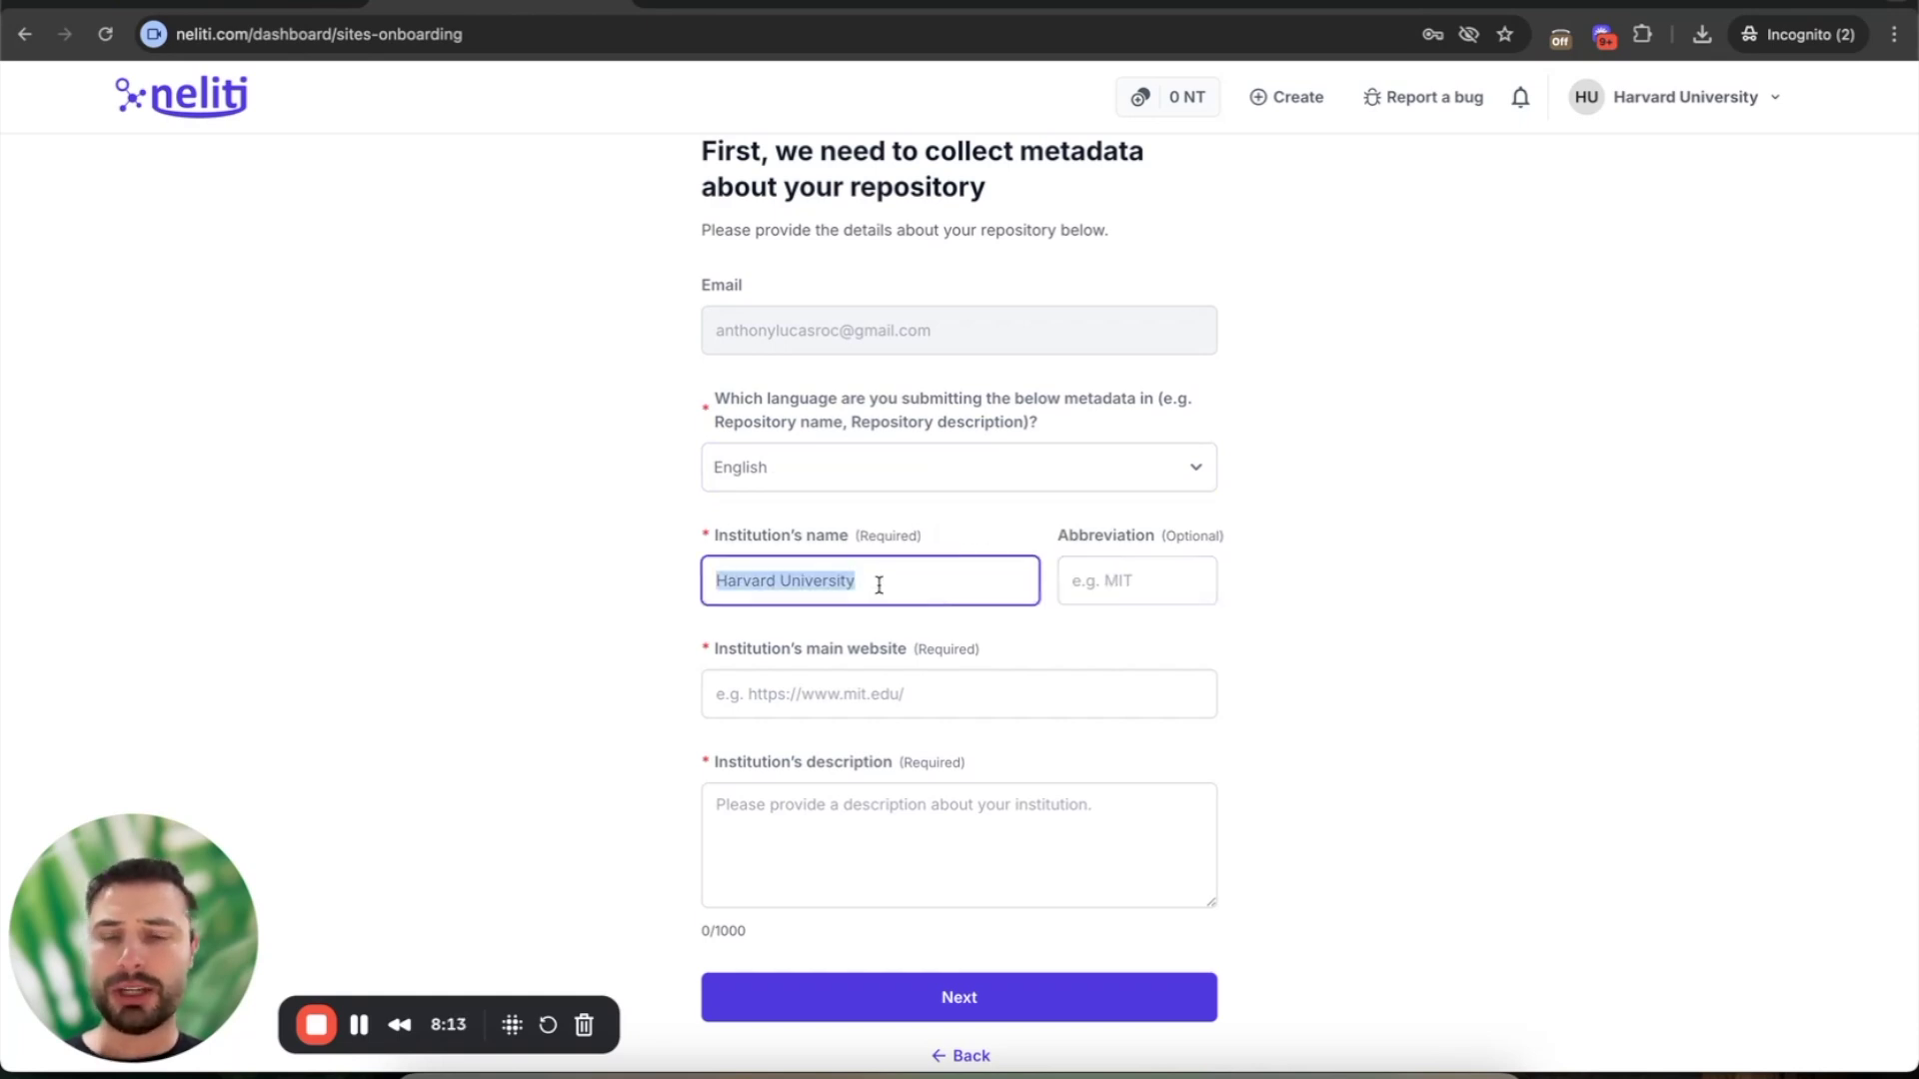
{"action": "key", "text": "BackSpace"}
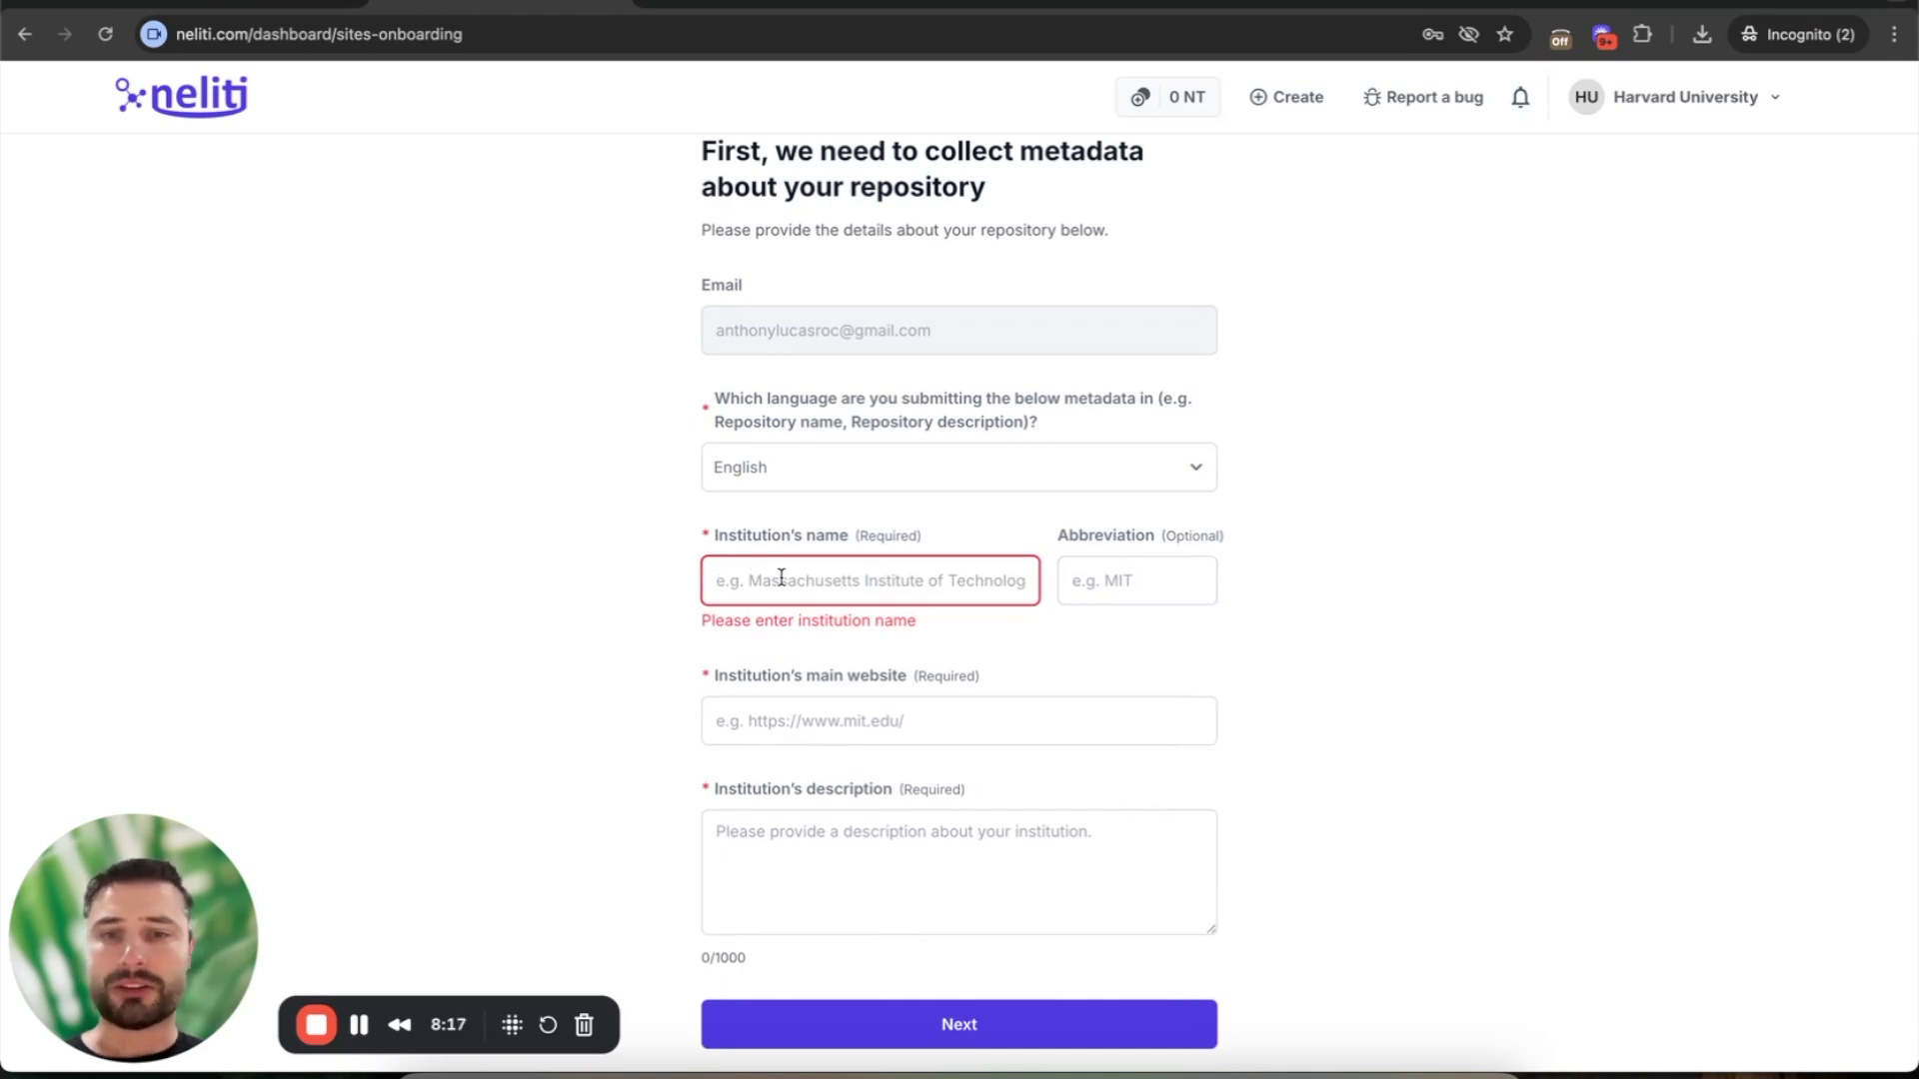
{"action": "left_click", "coordinate": [1101, 580]}
{"action": "left_click", "coordinate": [844, 573]}
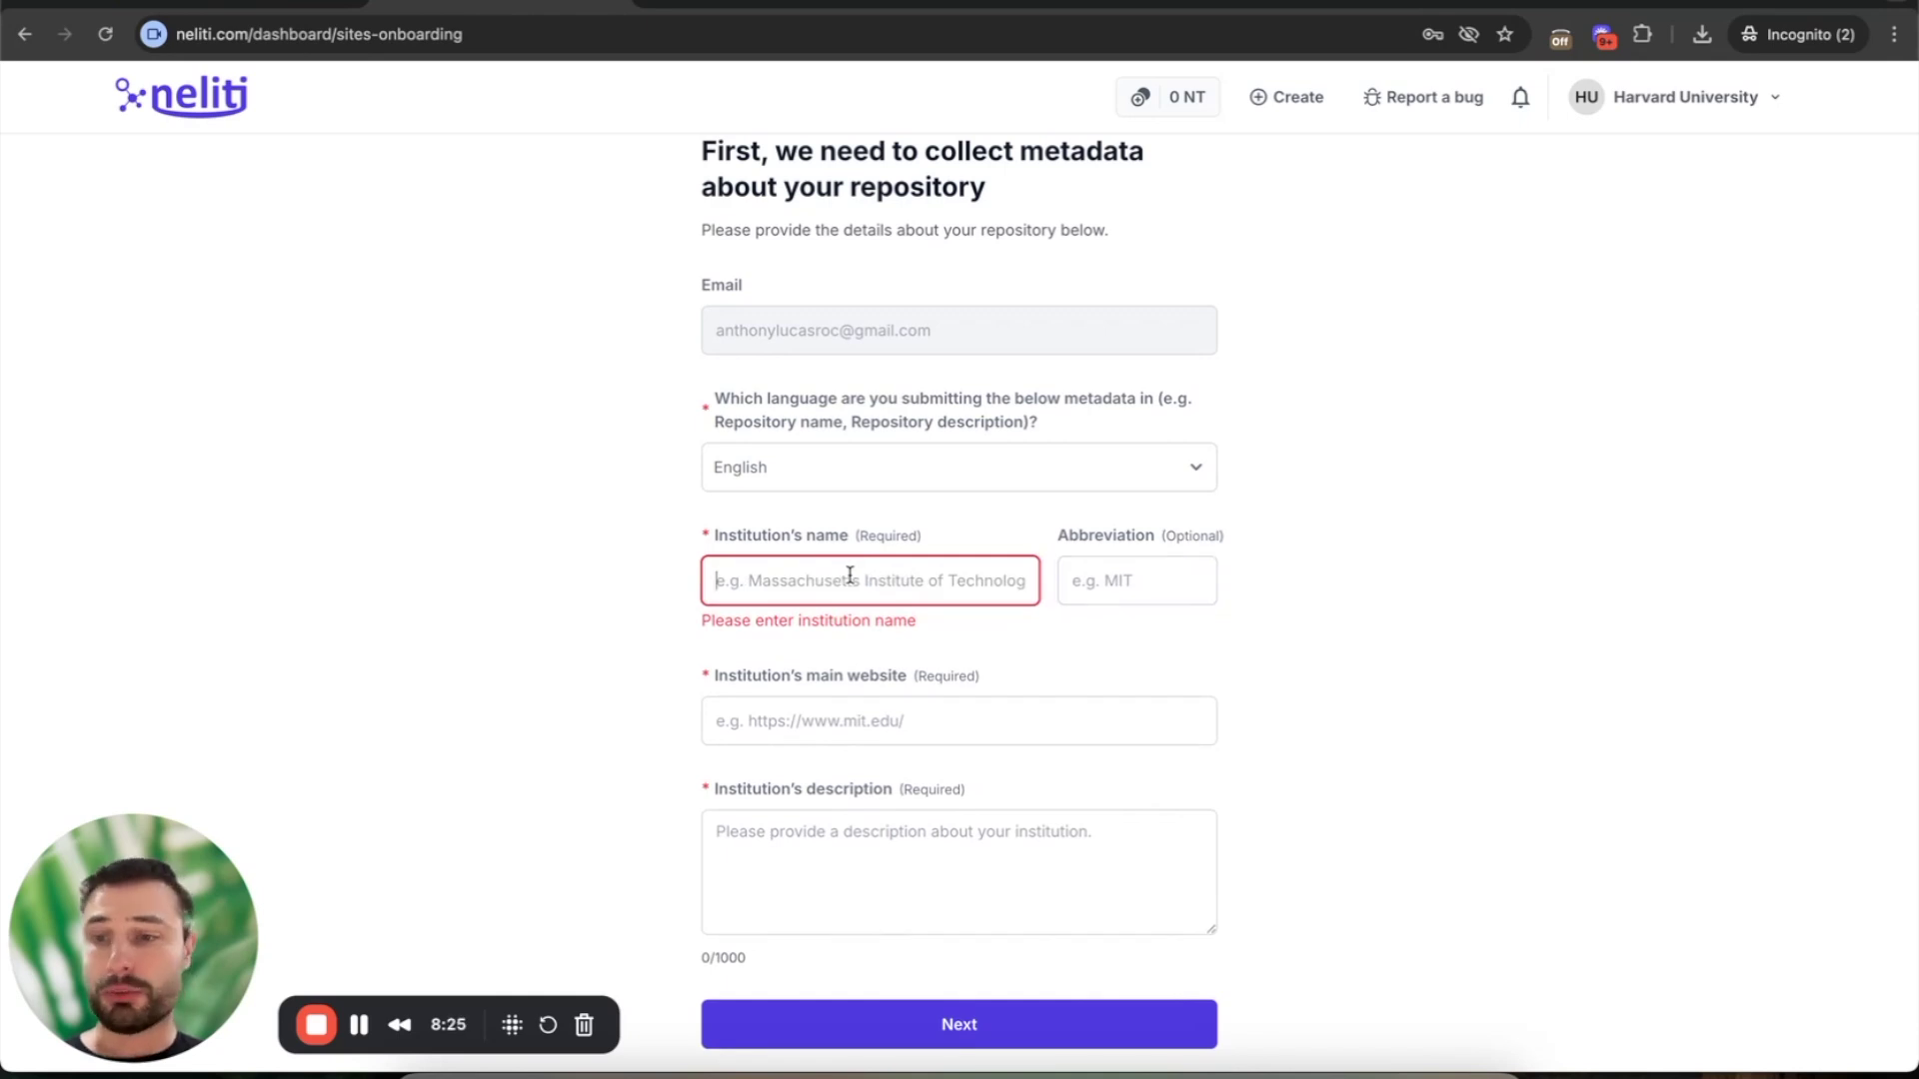
{"action": "key", "text": "ctrl+v"}
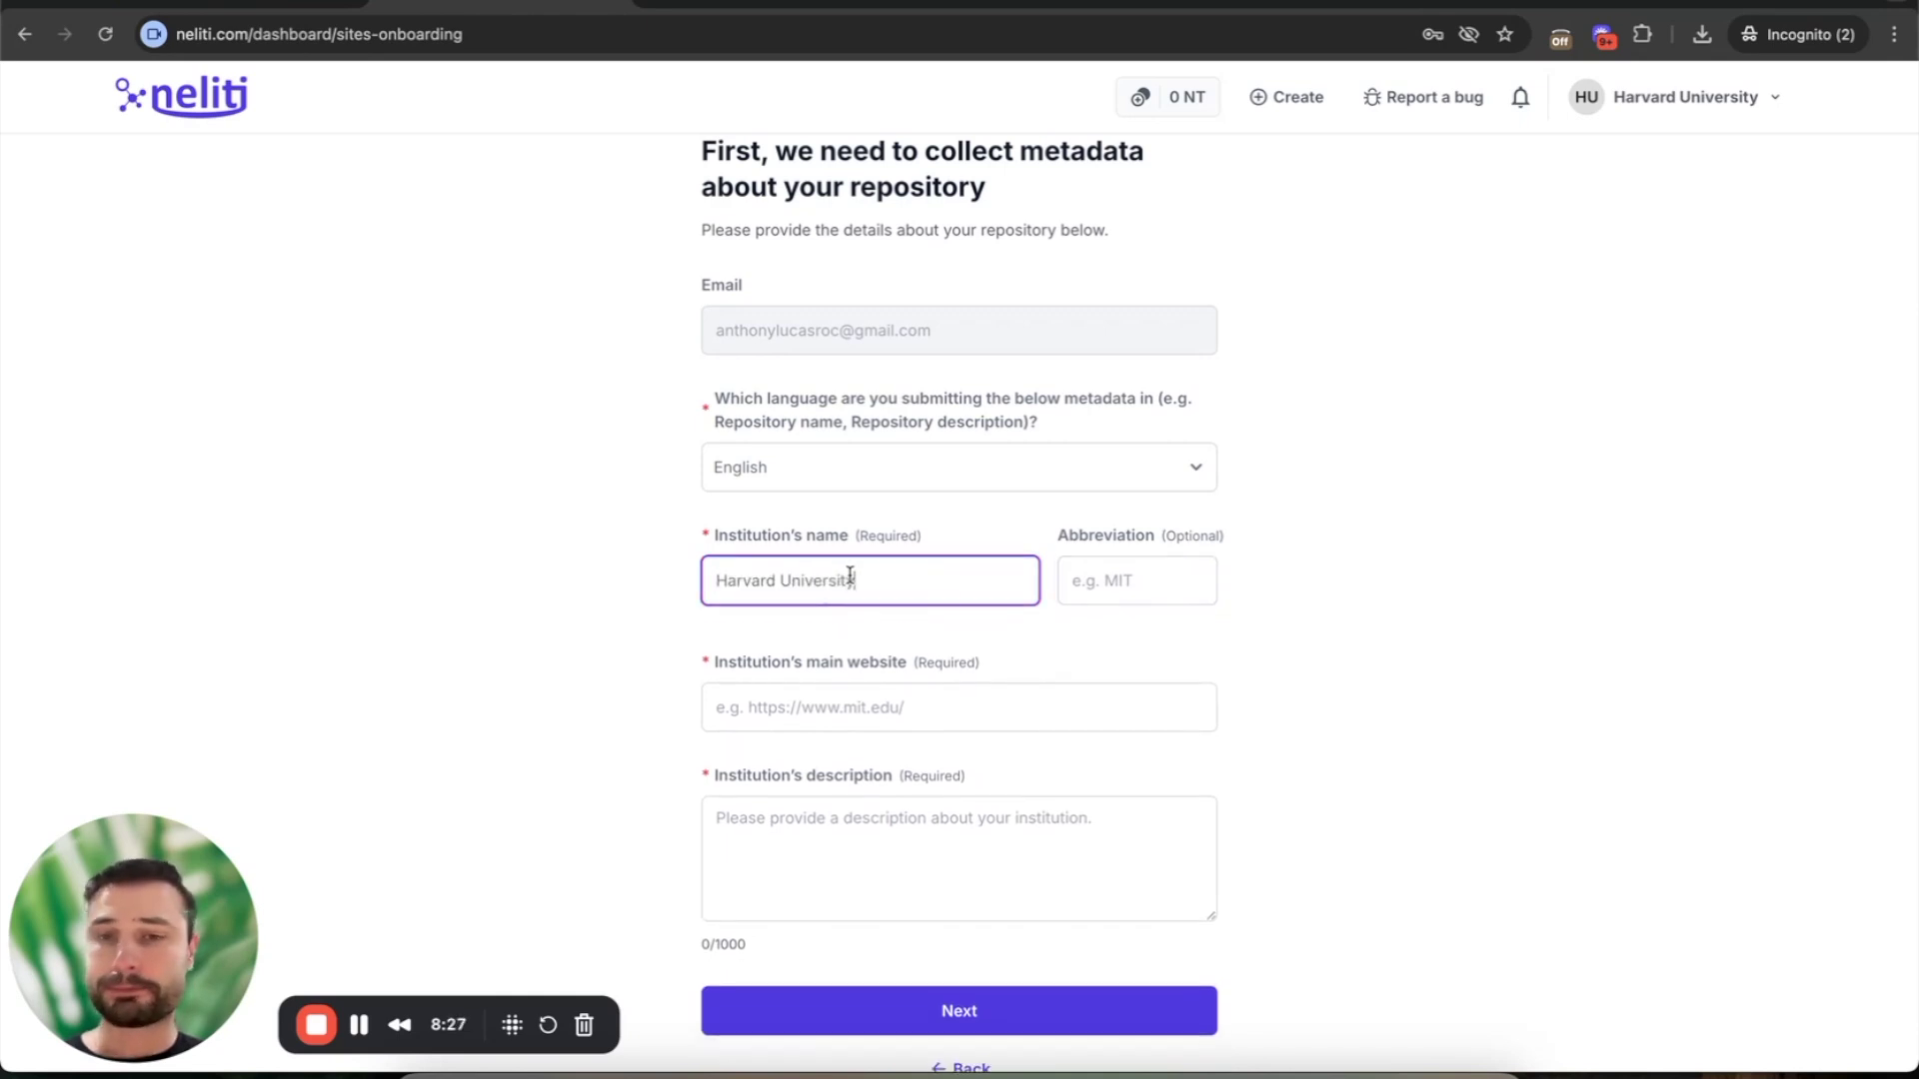
{"action": "left_click", "coordinate": [815, 700]}
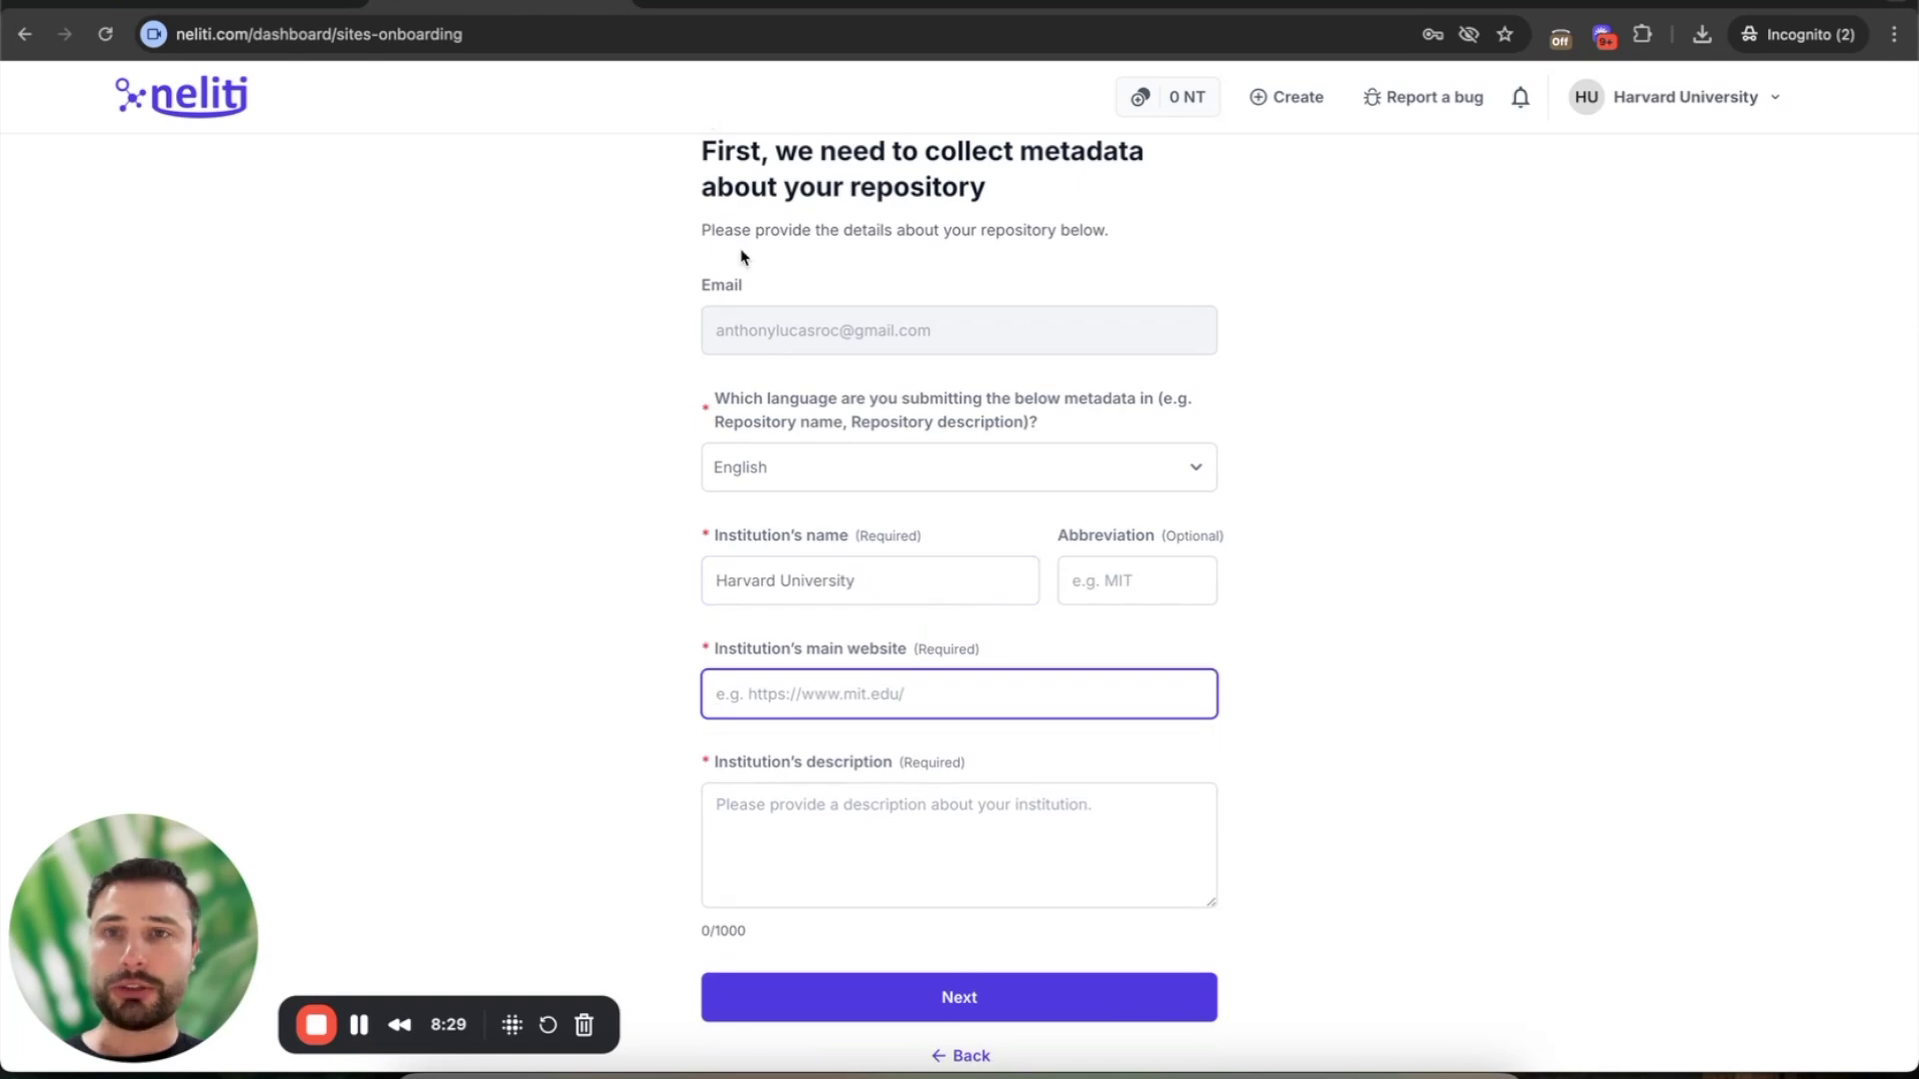
{"action": "type", "text": "https://www.harvard.edu/"}
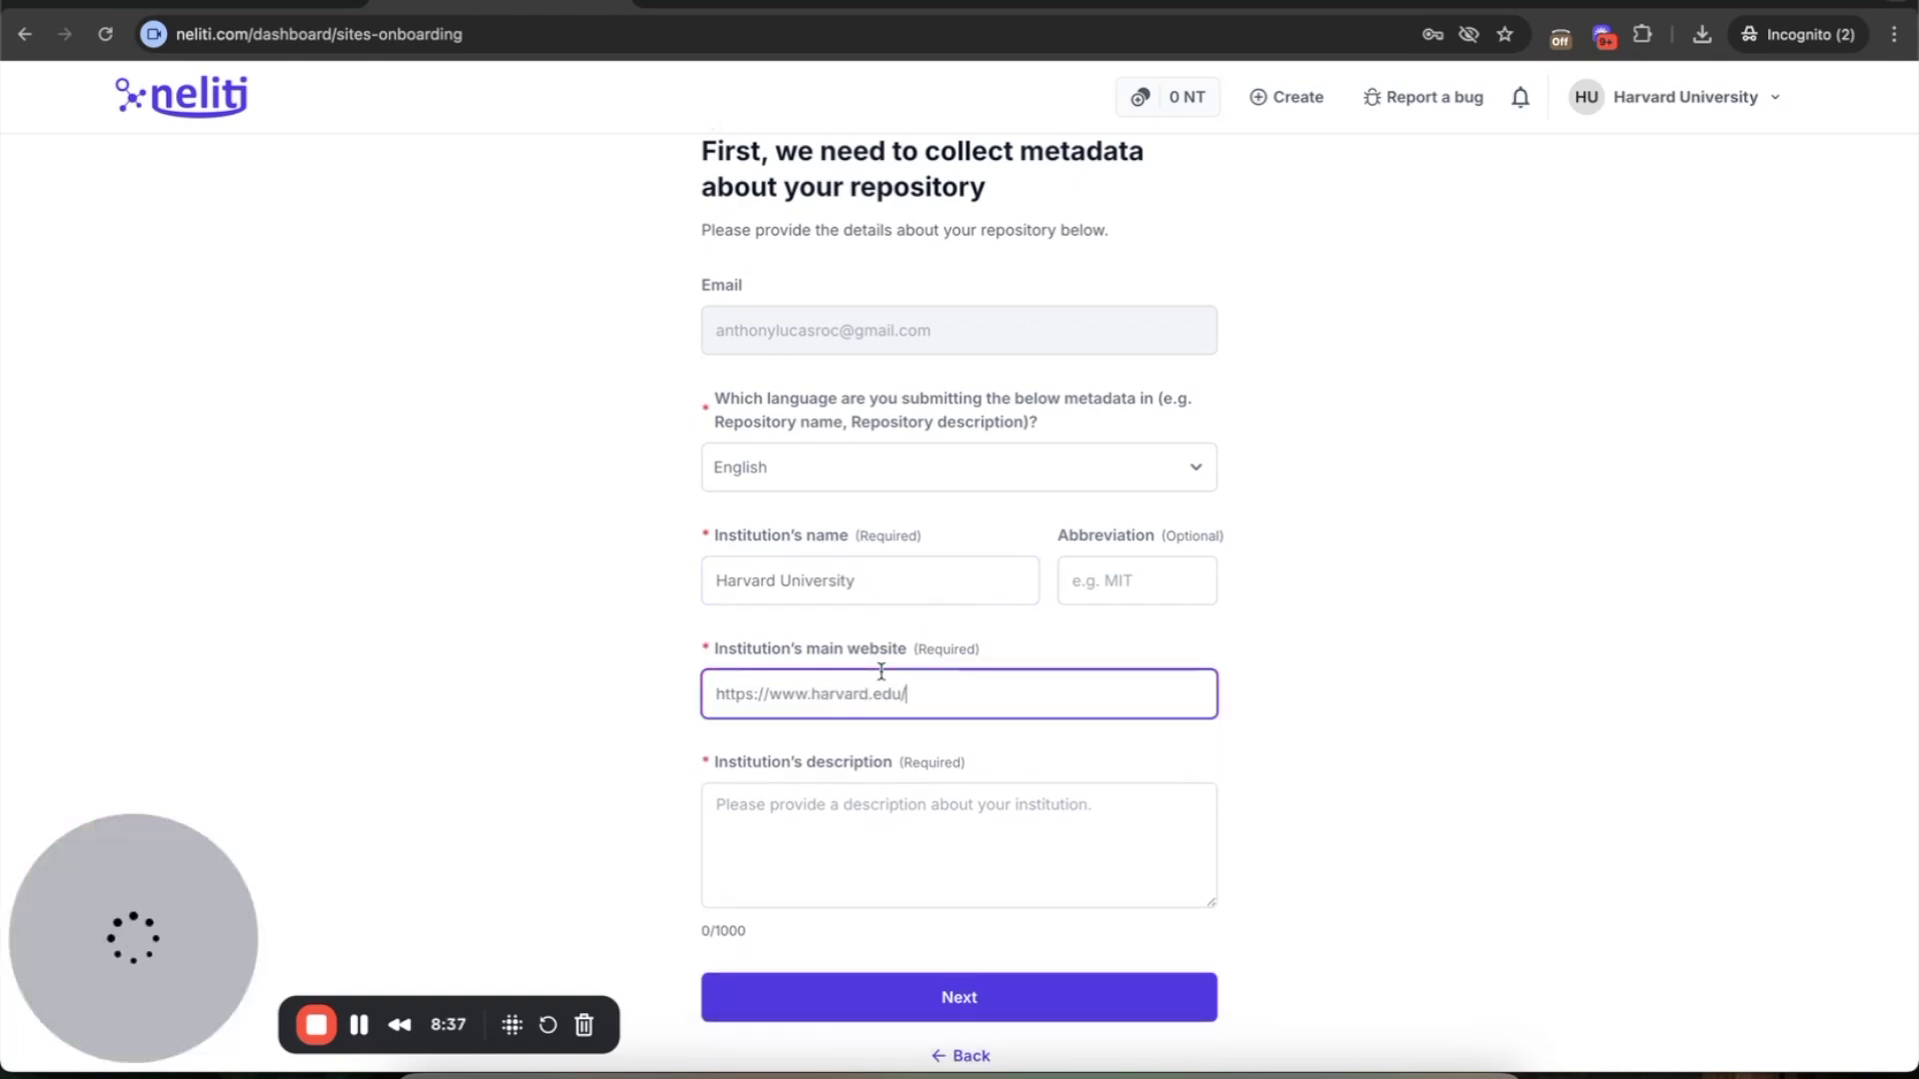
{"action": "scroll", "coordinate": [880, 671], "scroll_direction": "down", "scroll_amount": 1}
{"action": "left_click", "coordinate": [869, 706]}
{"action": "type", "text": "Harvard University "}
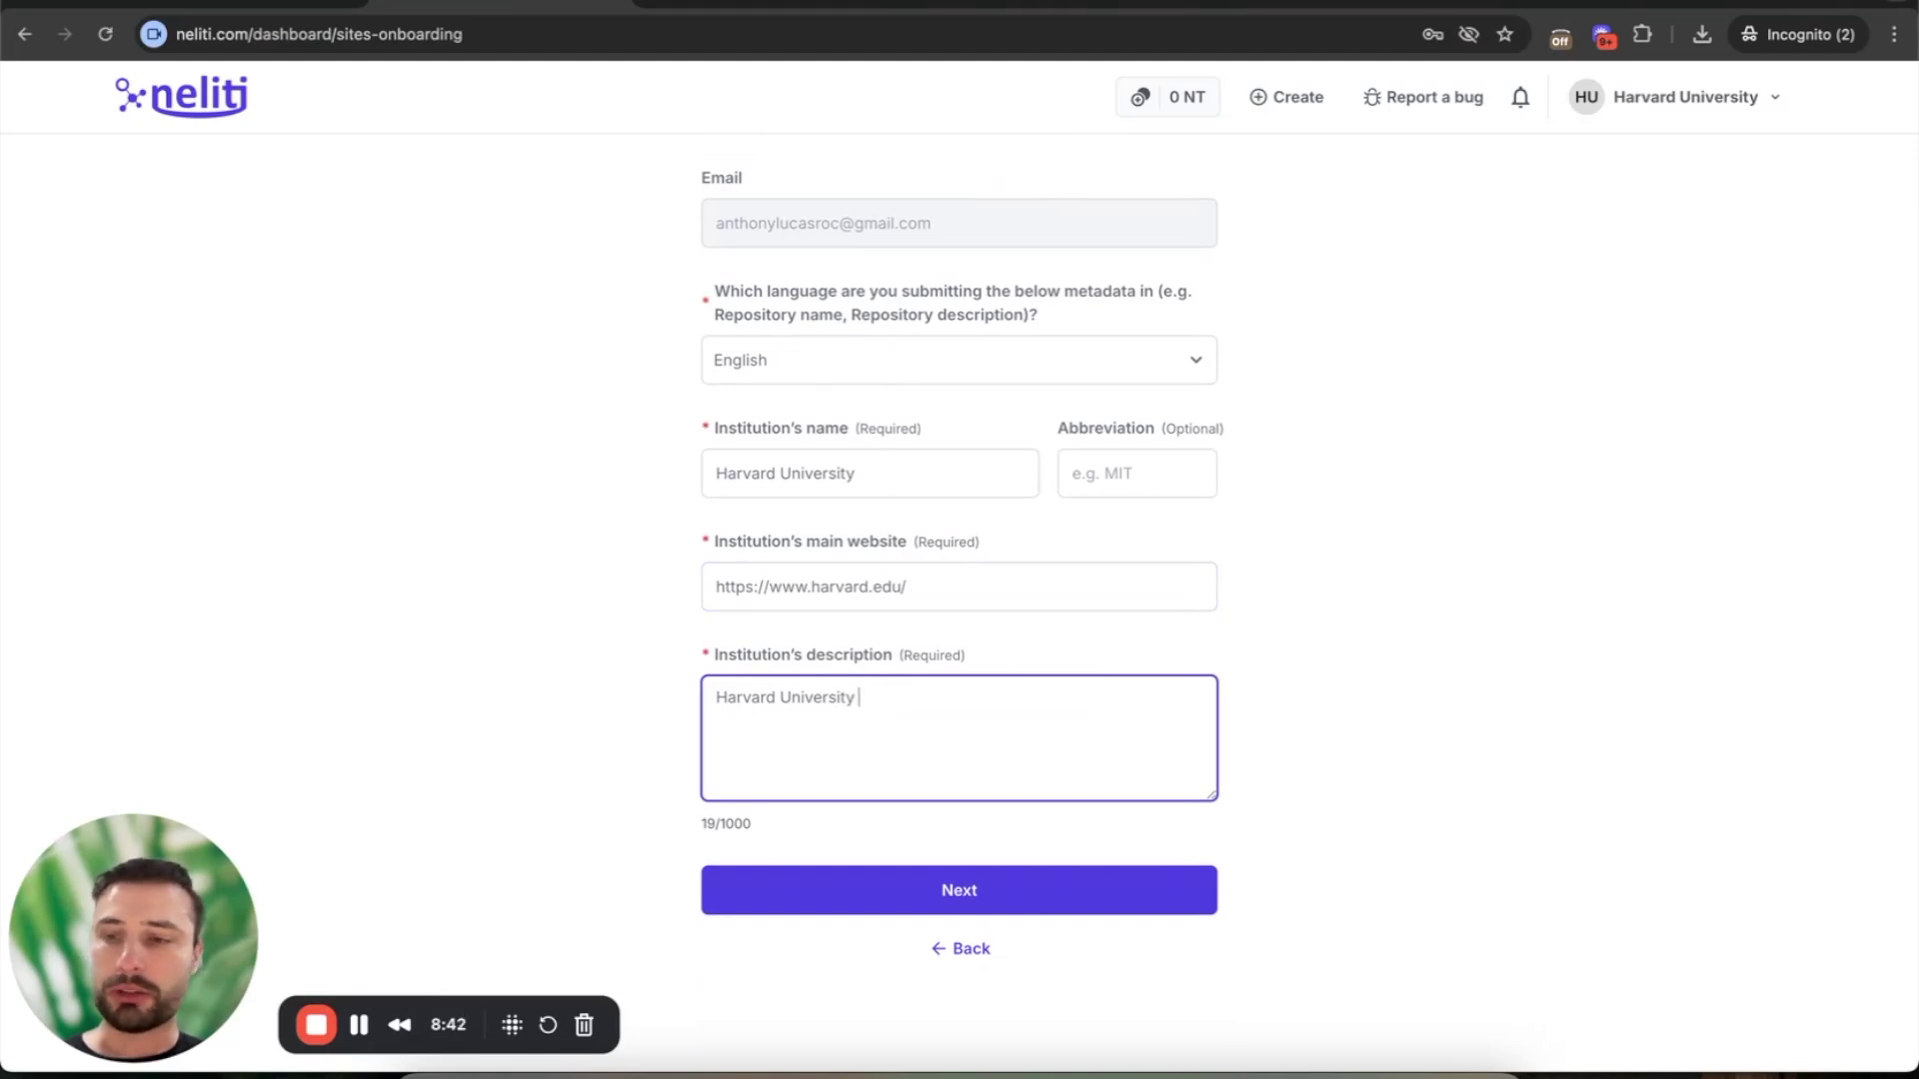
{"action": "type", "text": "is a university l"}
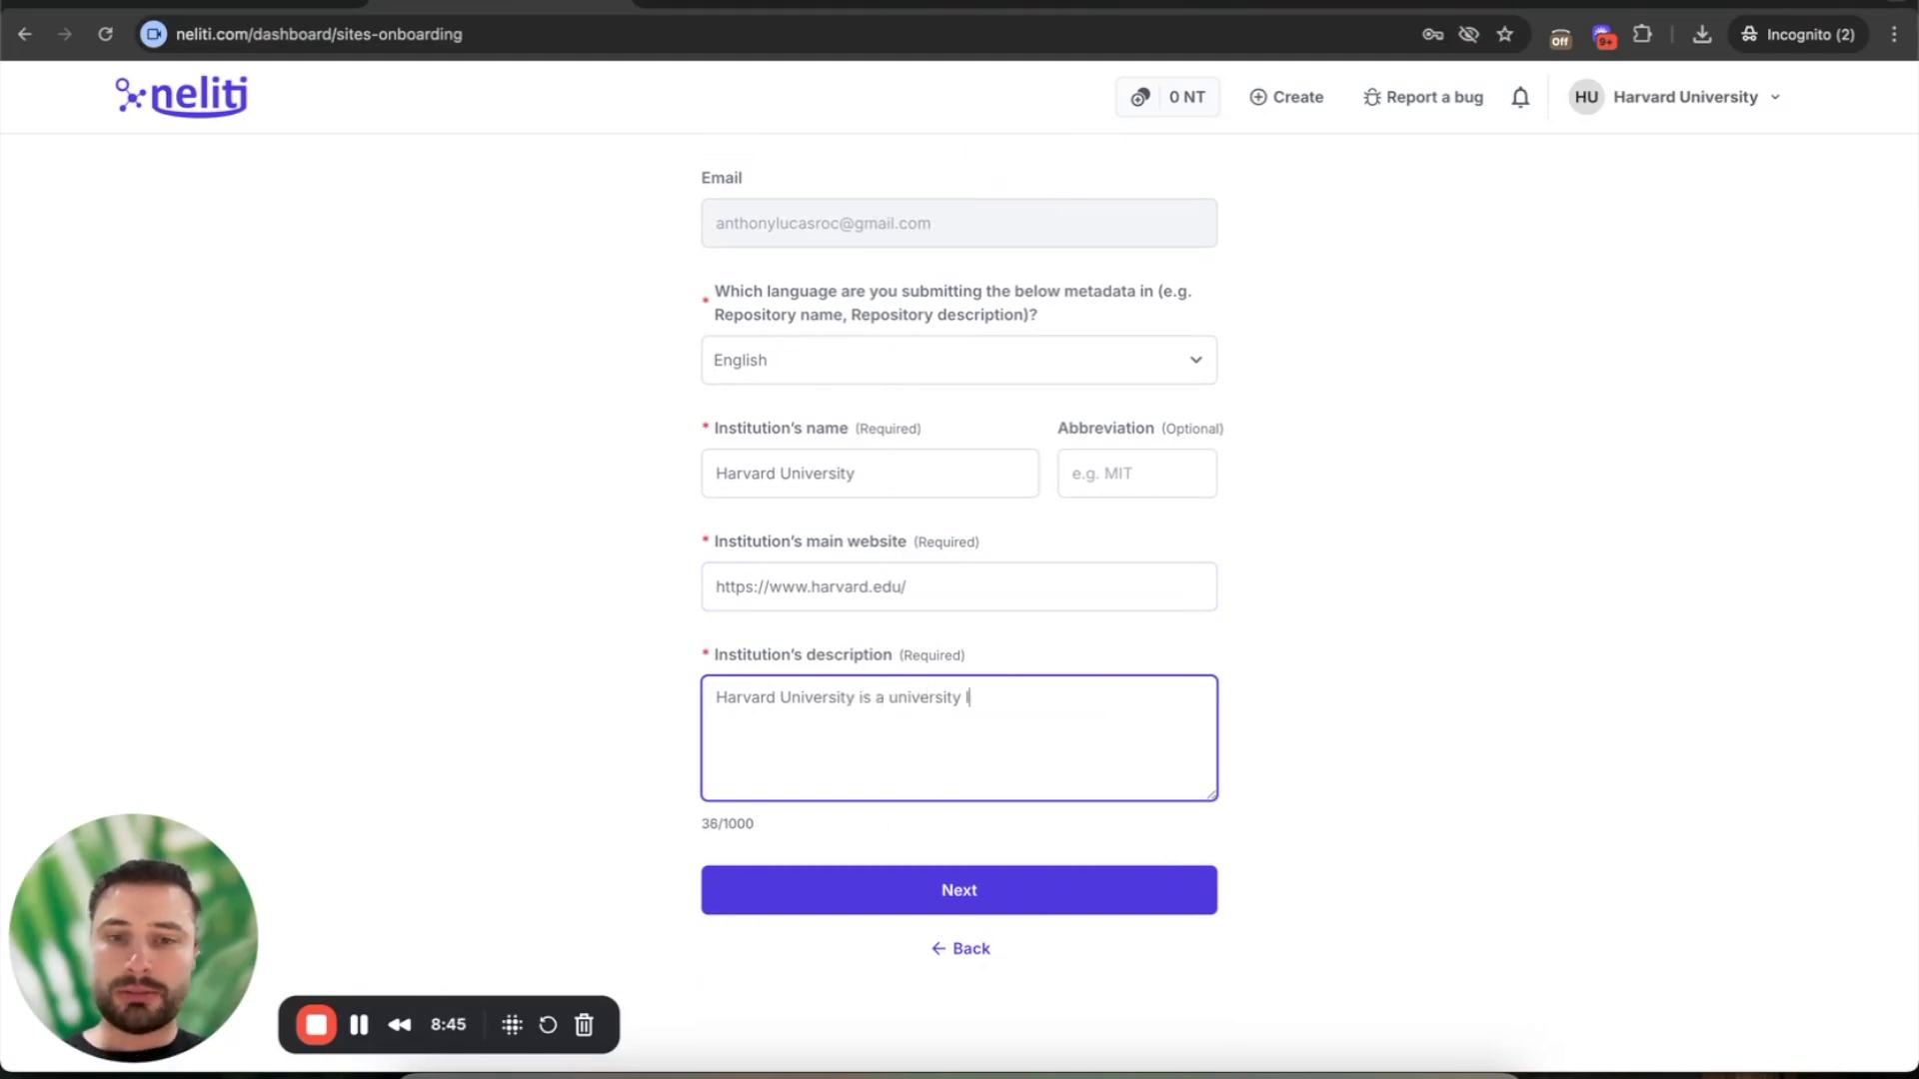
{"action": "type", "text": "ocated in Boston, "}
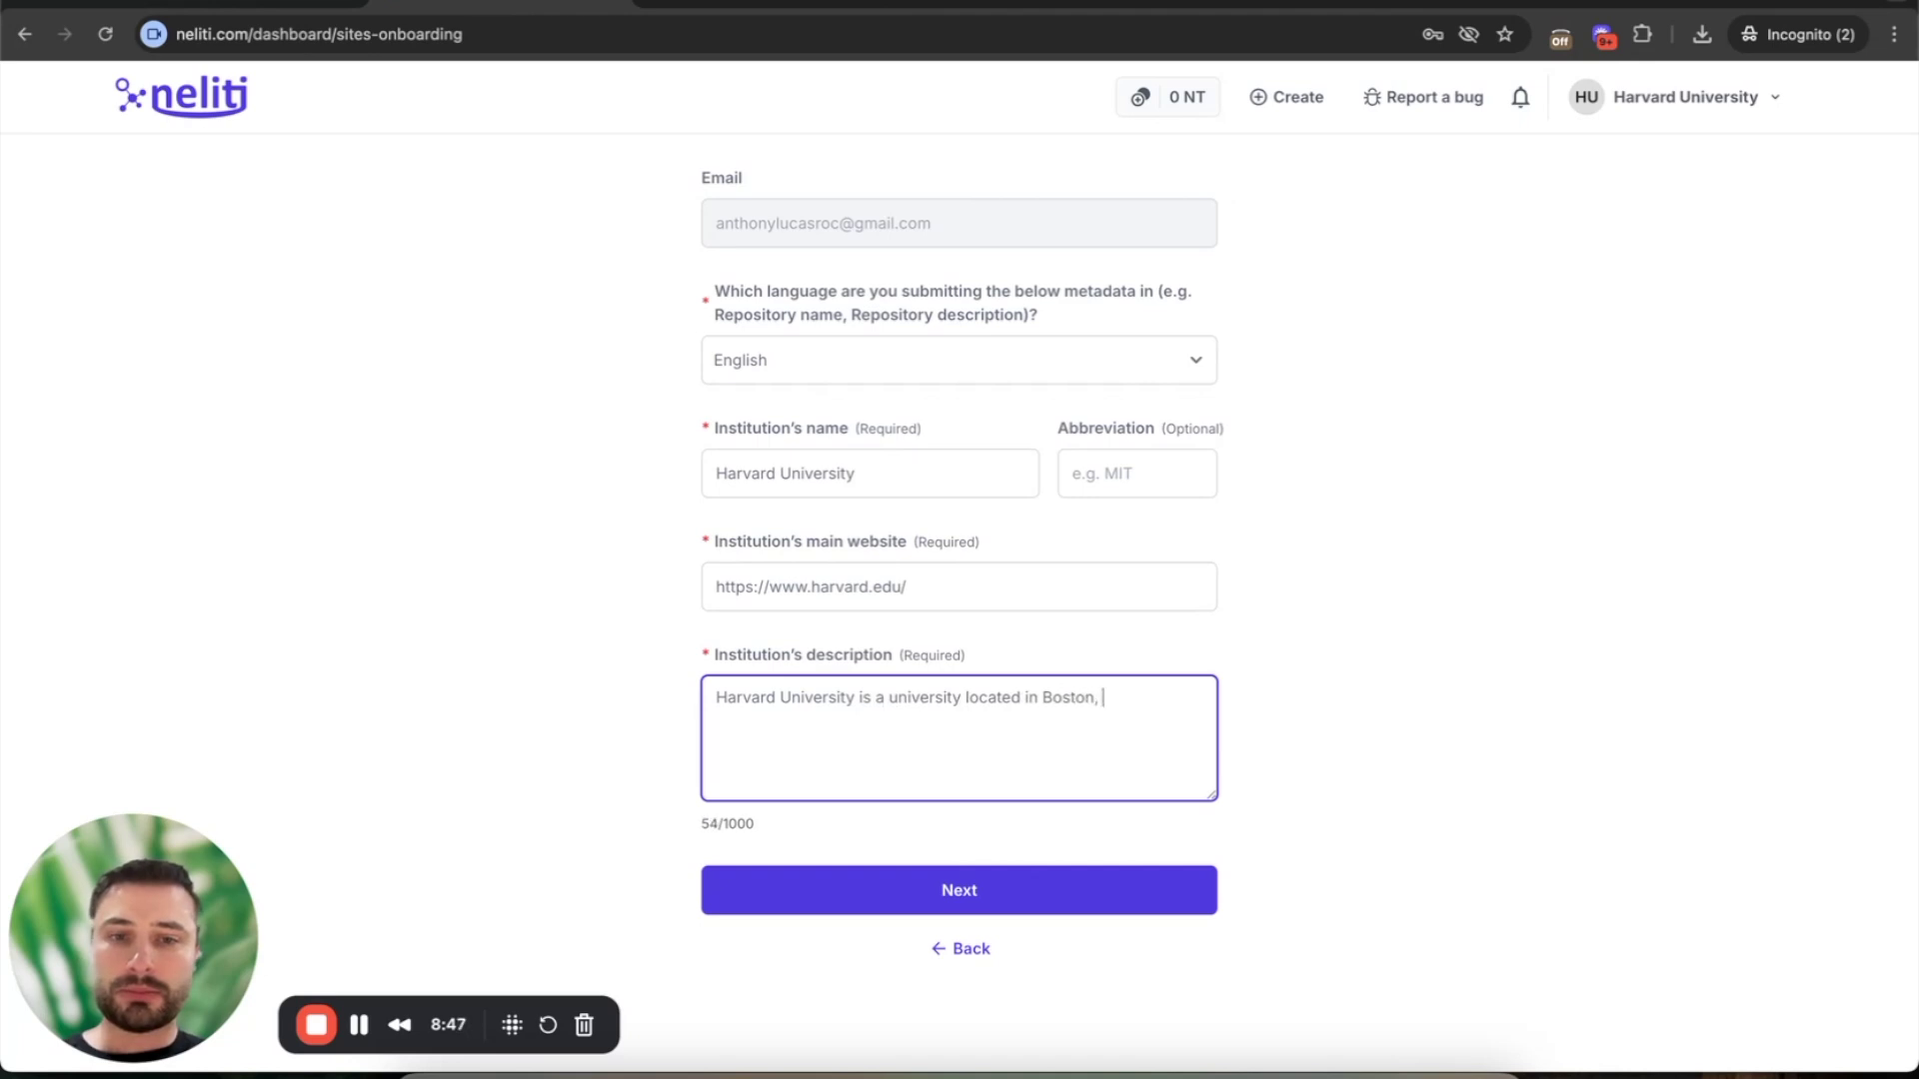
{"action": "type", "text": "Massachusetts."}
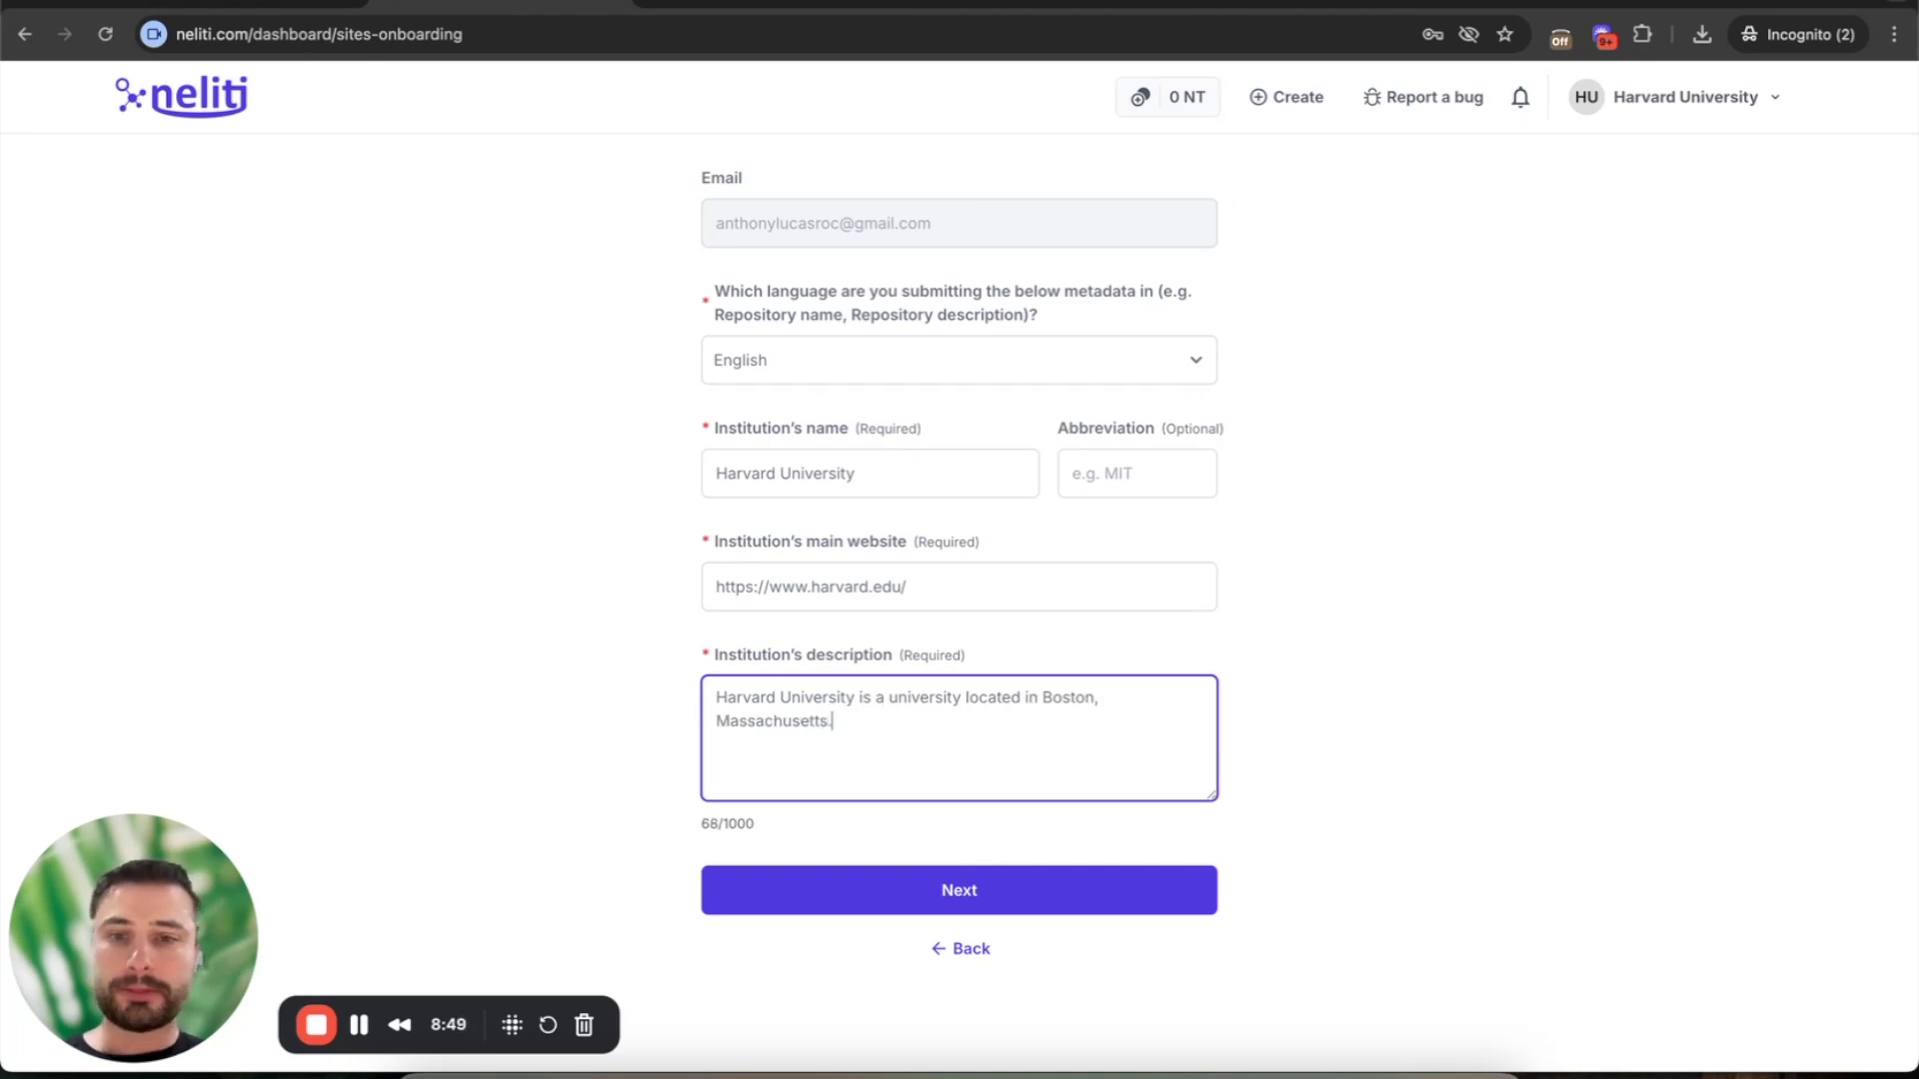
{"action": "left_click", "coordinate": [963, 894]}
- Try Multidisciplinary, Biochemistry and Life & Biological Sciences as fields of study, then remove them all
{"action": "scroll", "coordinate": [815, 532], "scroll_direction": "down", "scroll_amount": 1}
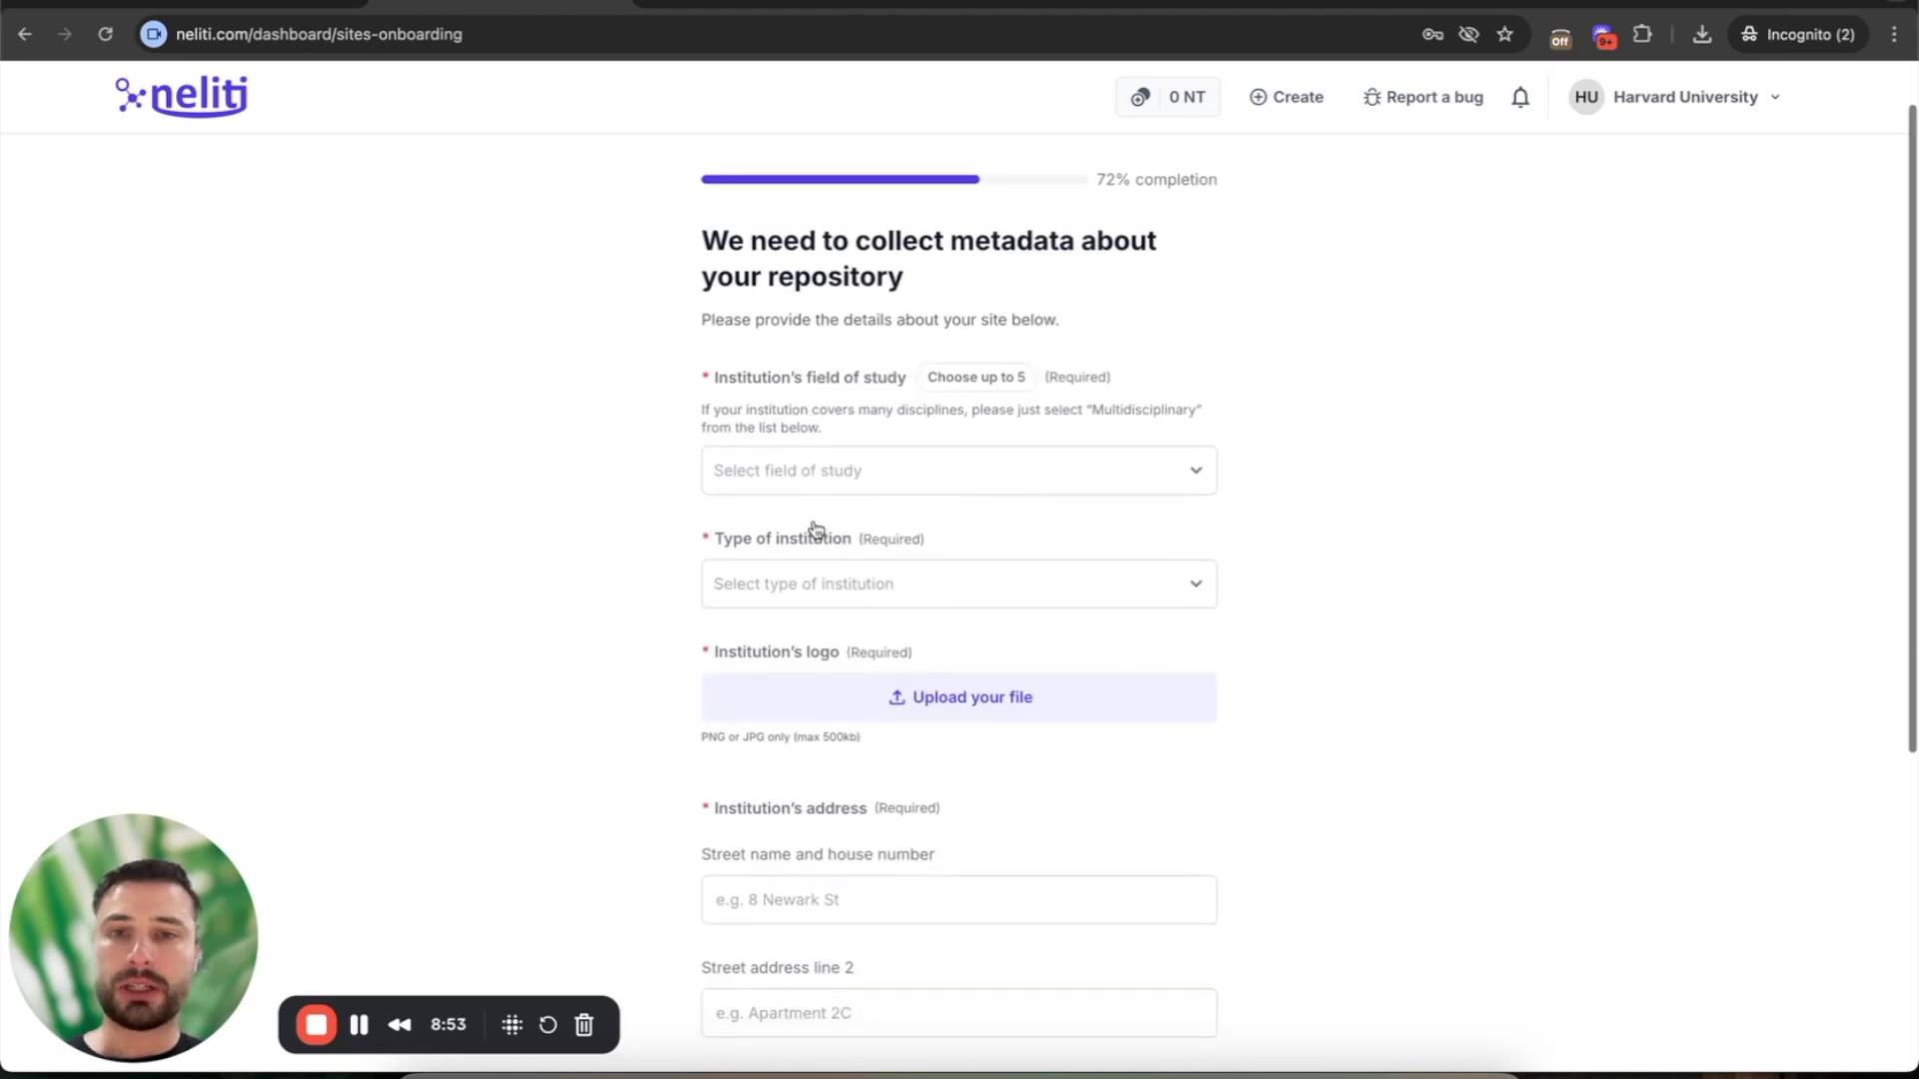
{"action": "left_click", "coordinate": [825, 470]}
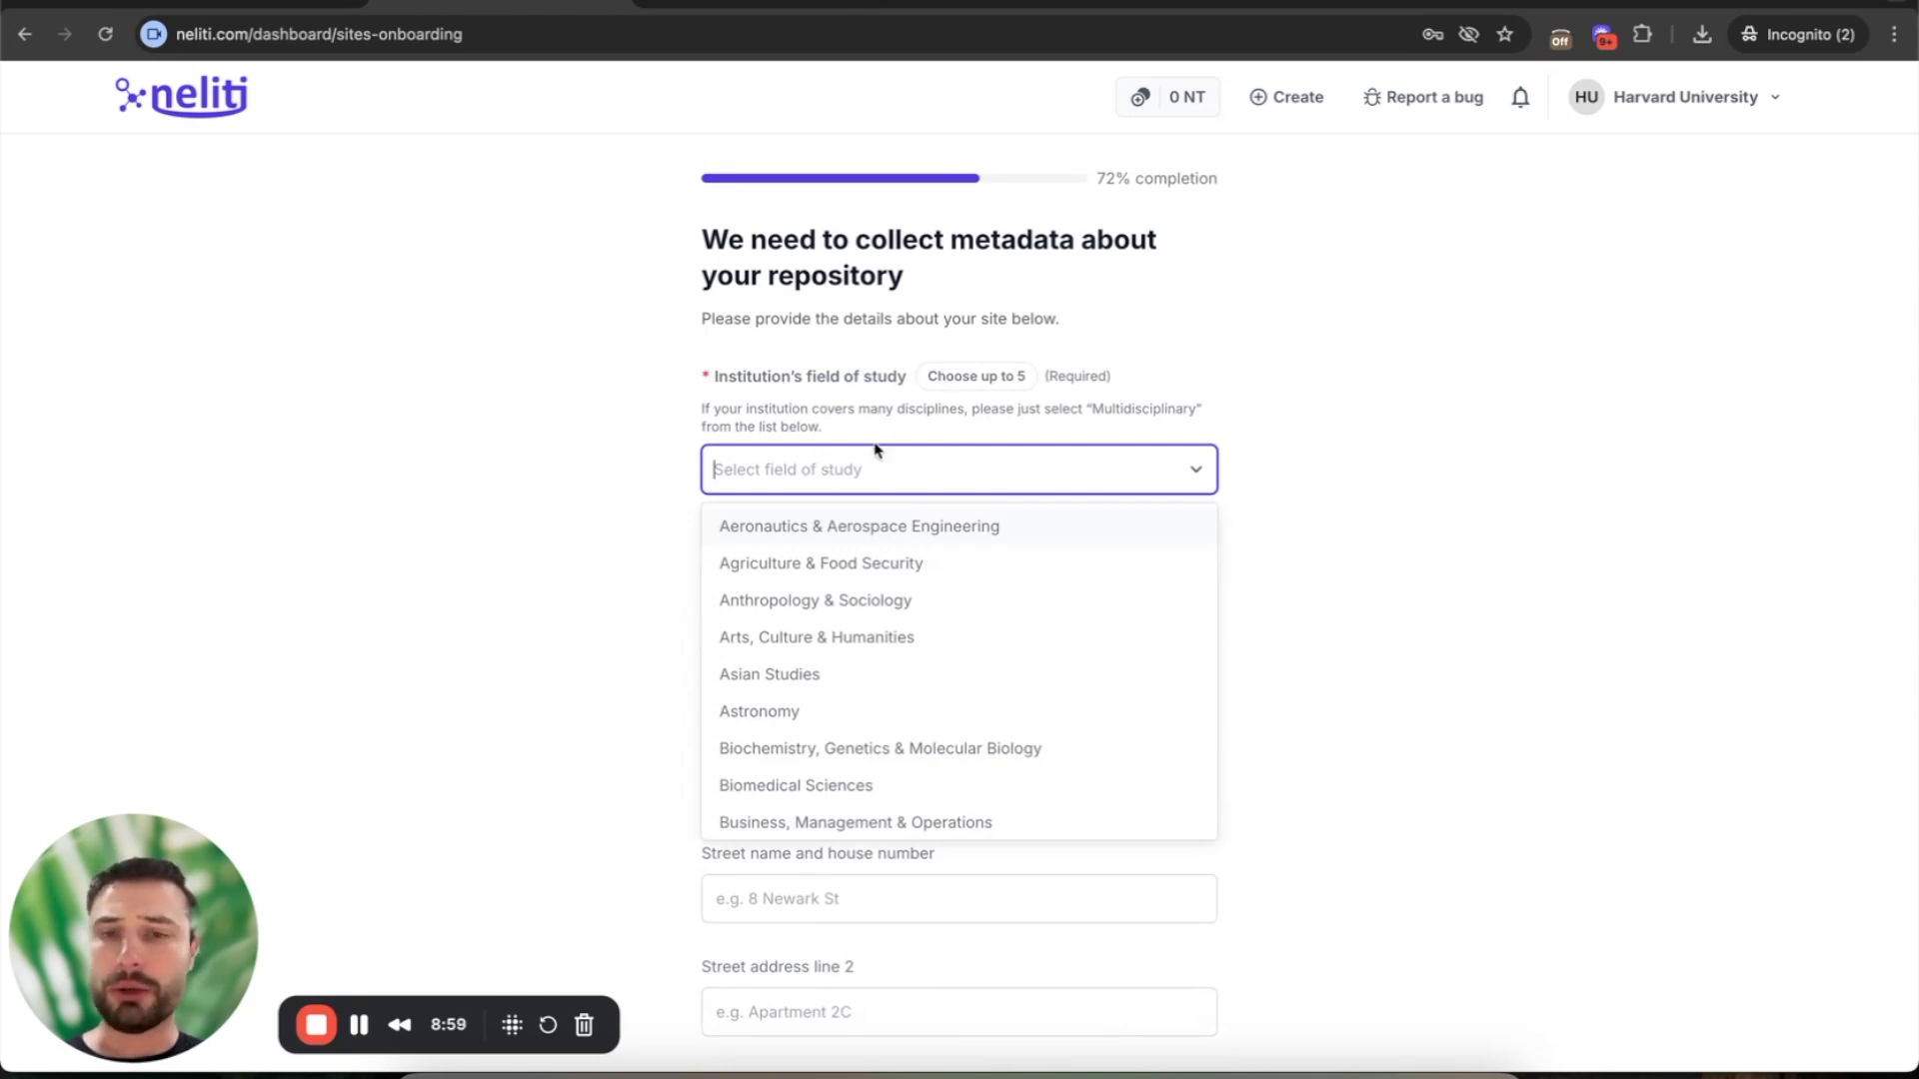
{"action": "type", "text": "Multi"}
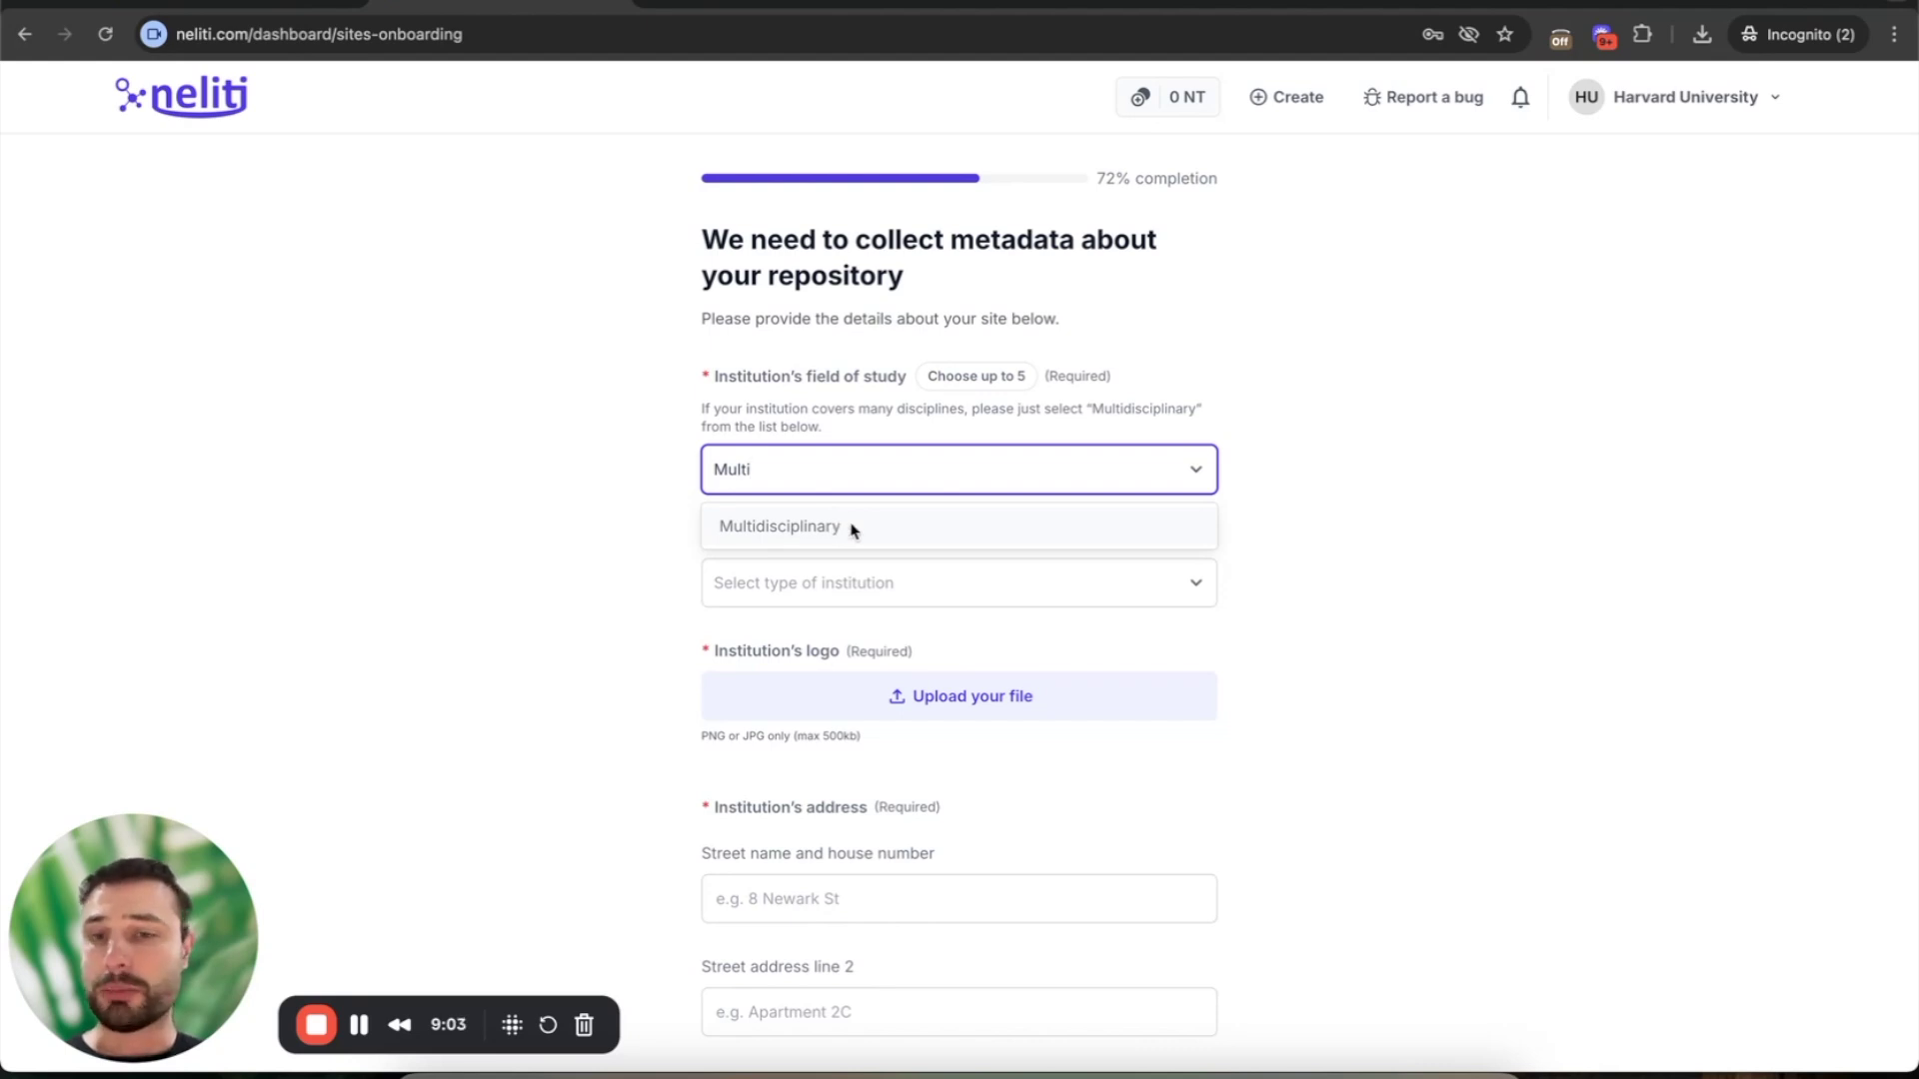
{"action": "left_click", "coordinate": [852, 530]}
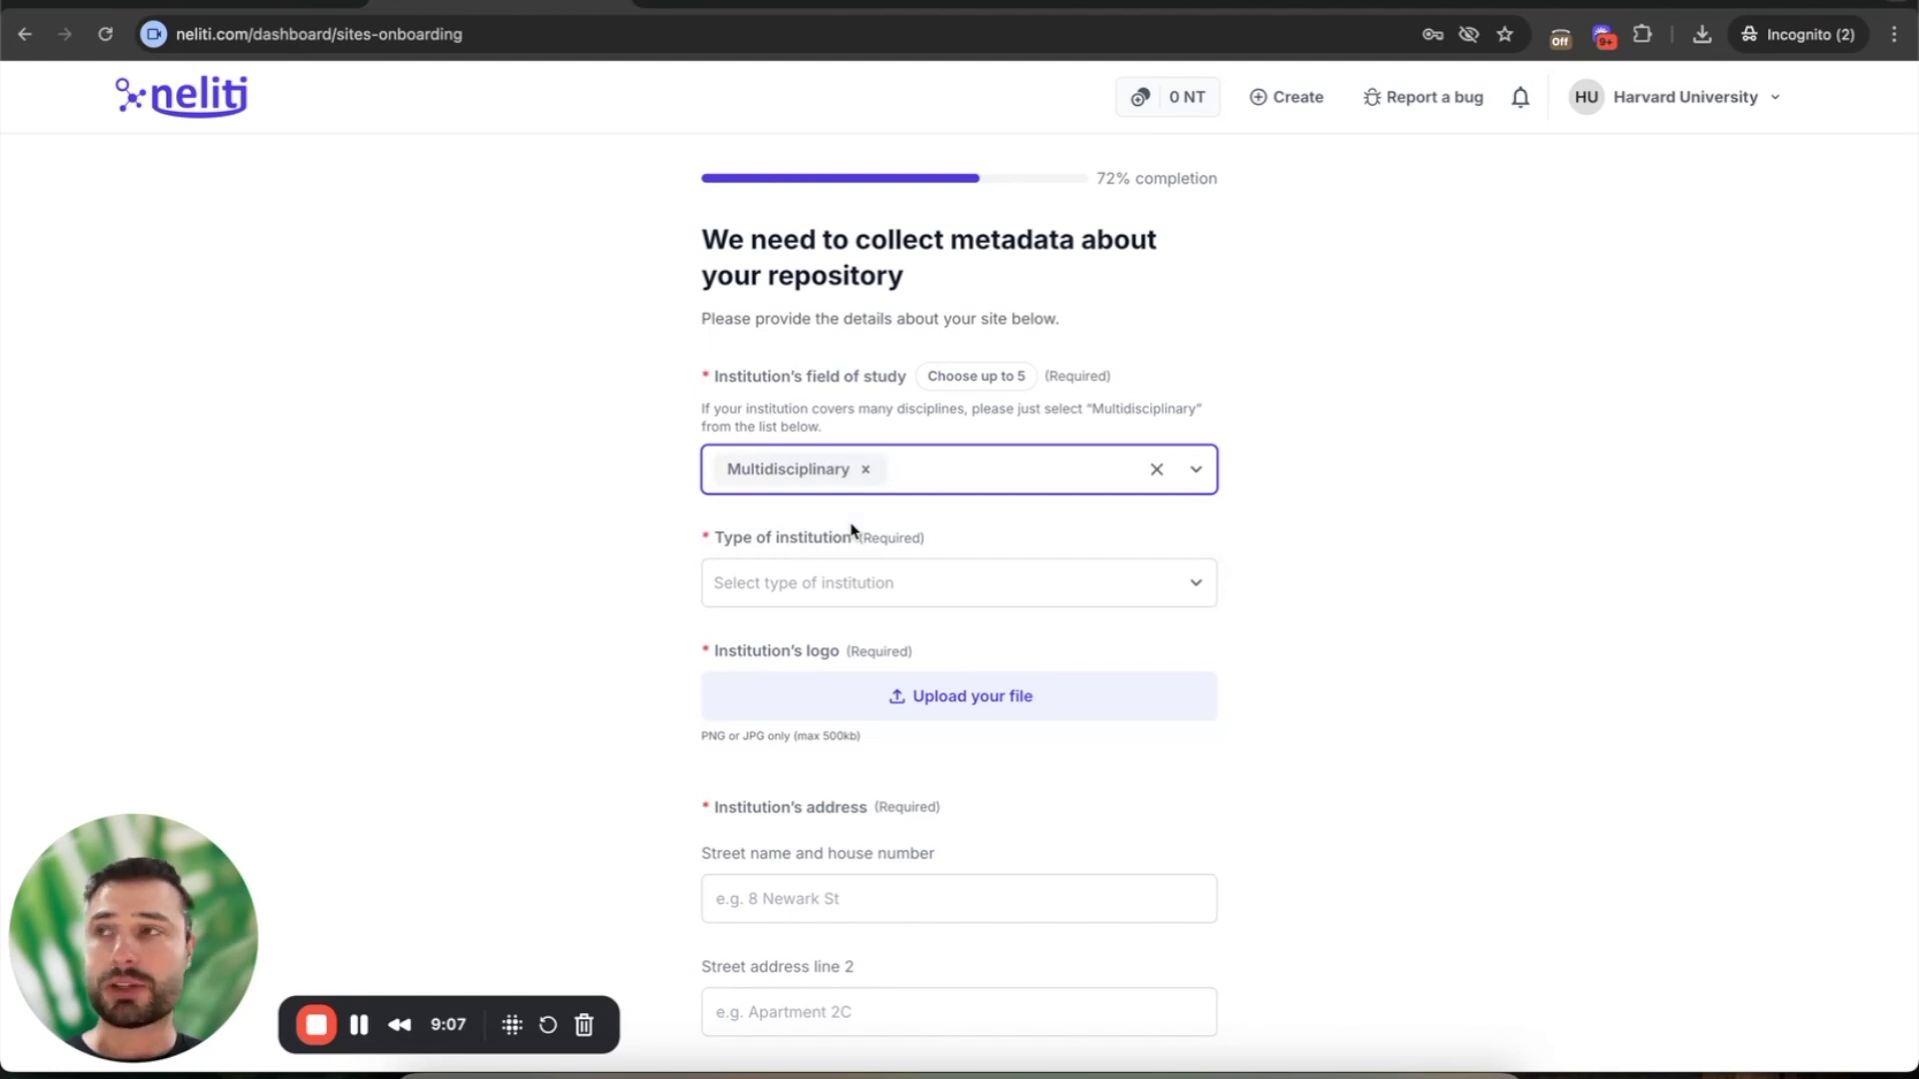
{"action": "left_click", "coordinate": [871, 470]}
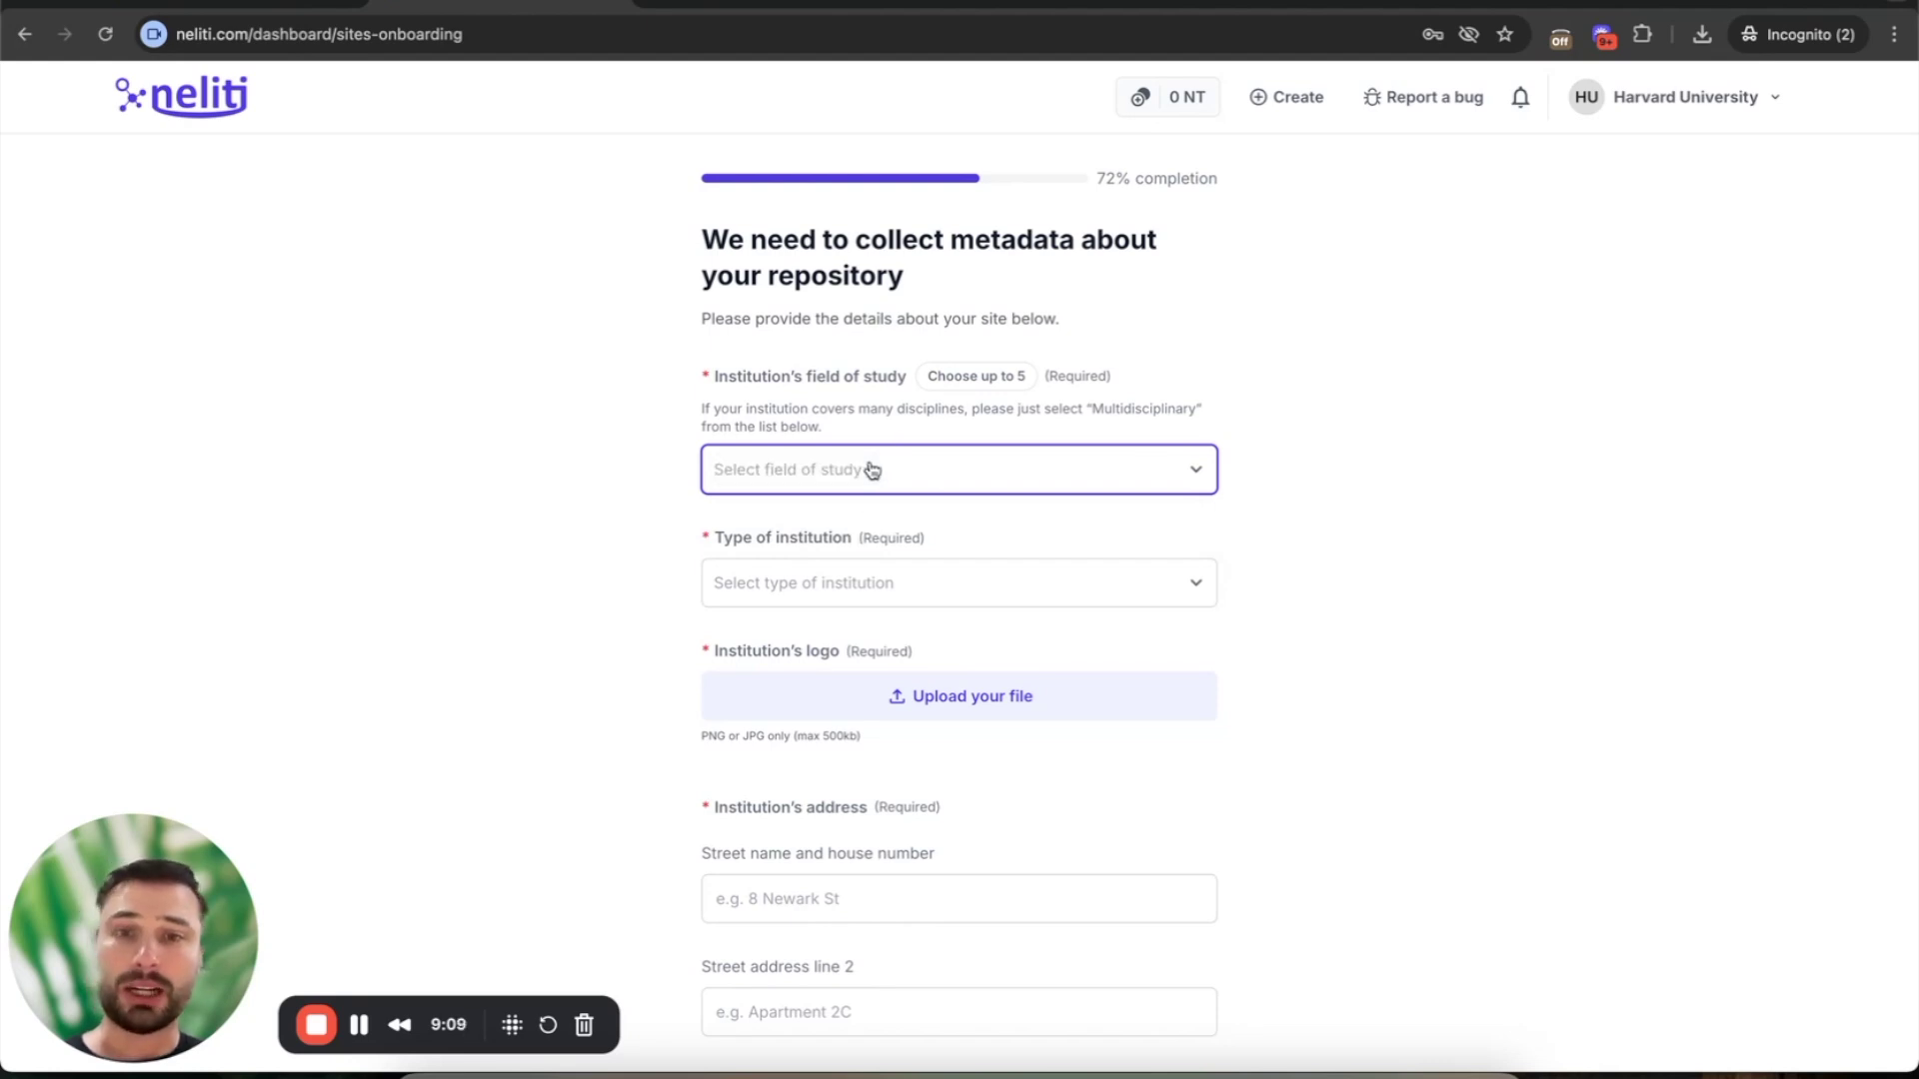
{"action": "type", "text": "Biolo"}
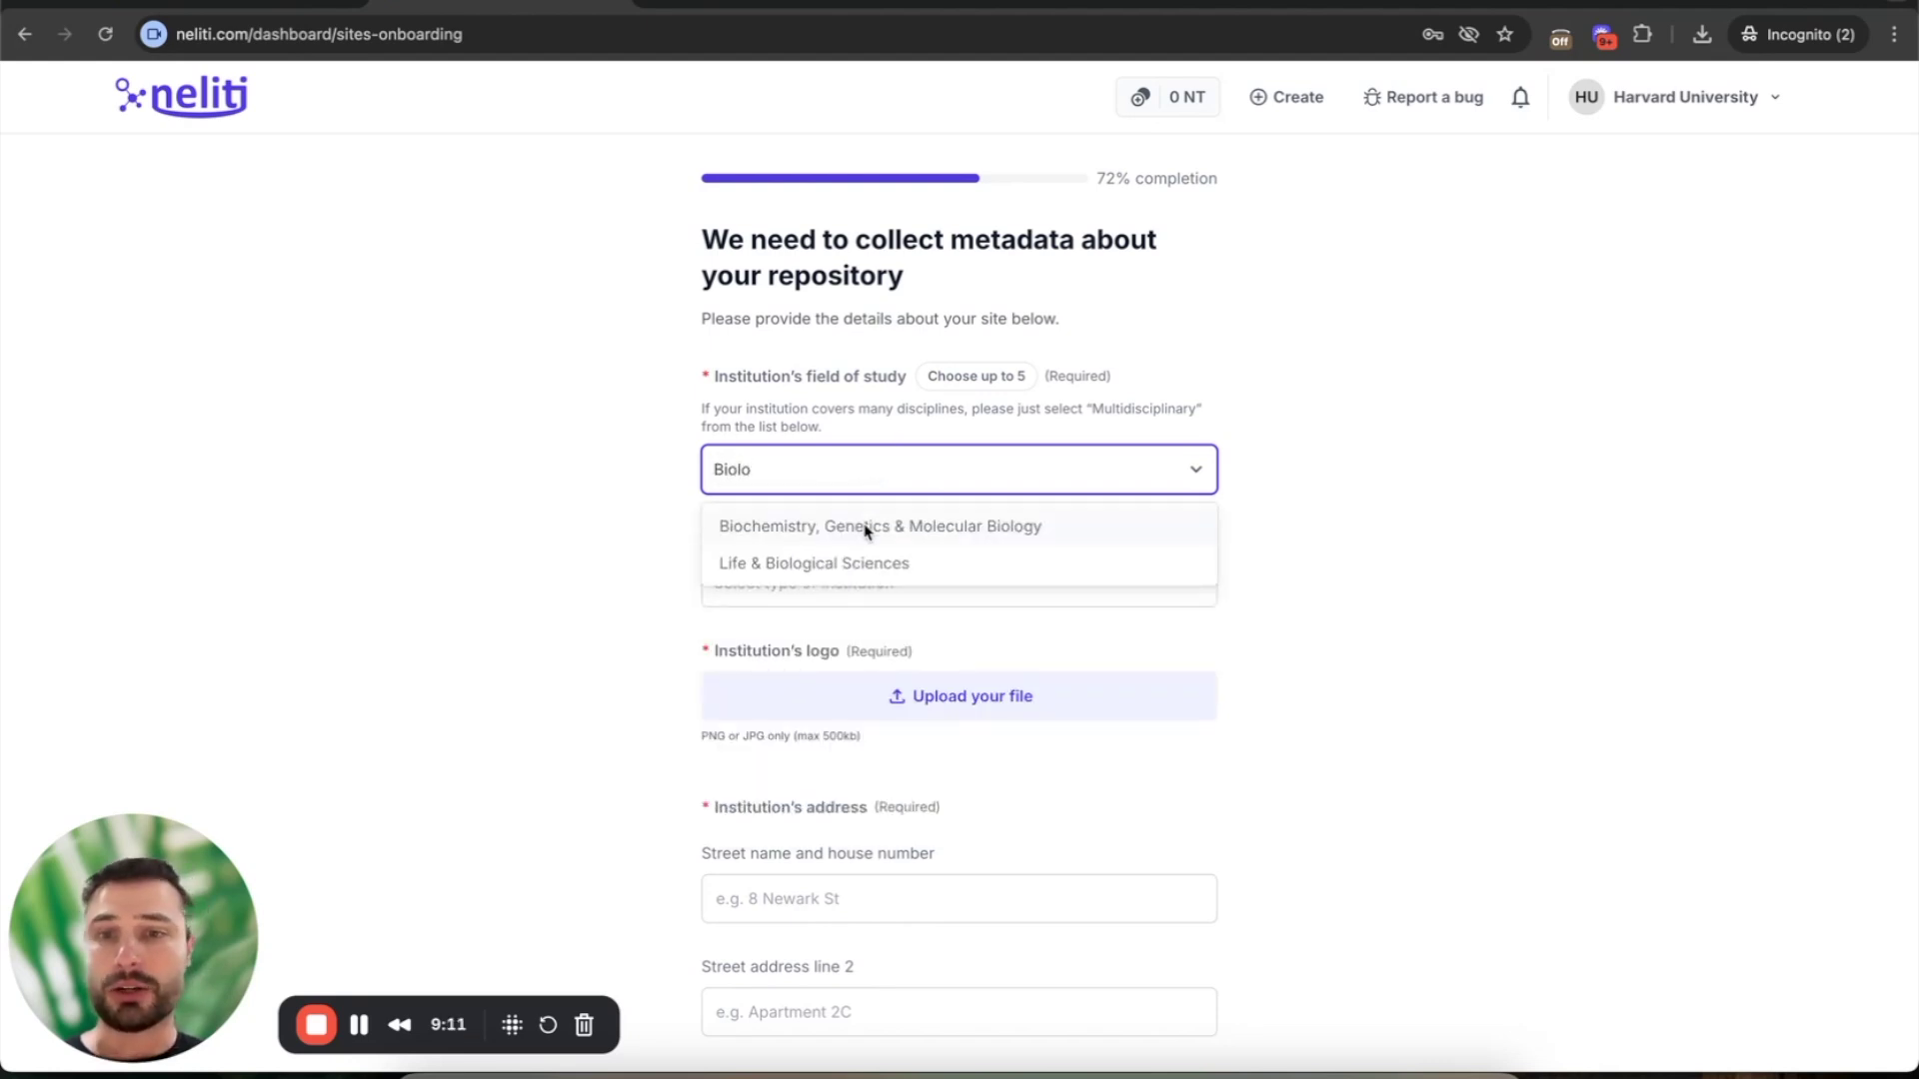
{"action": "left_click", "coordinate": [869, 529]}
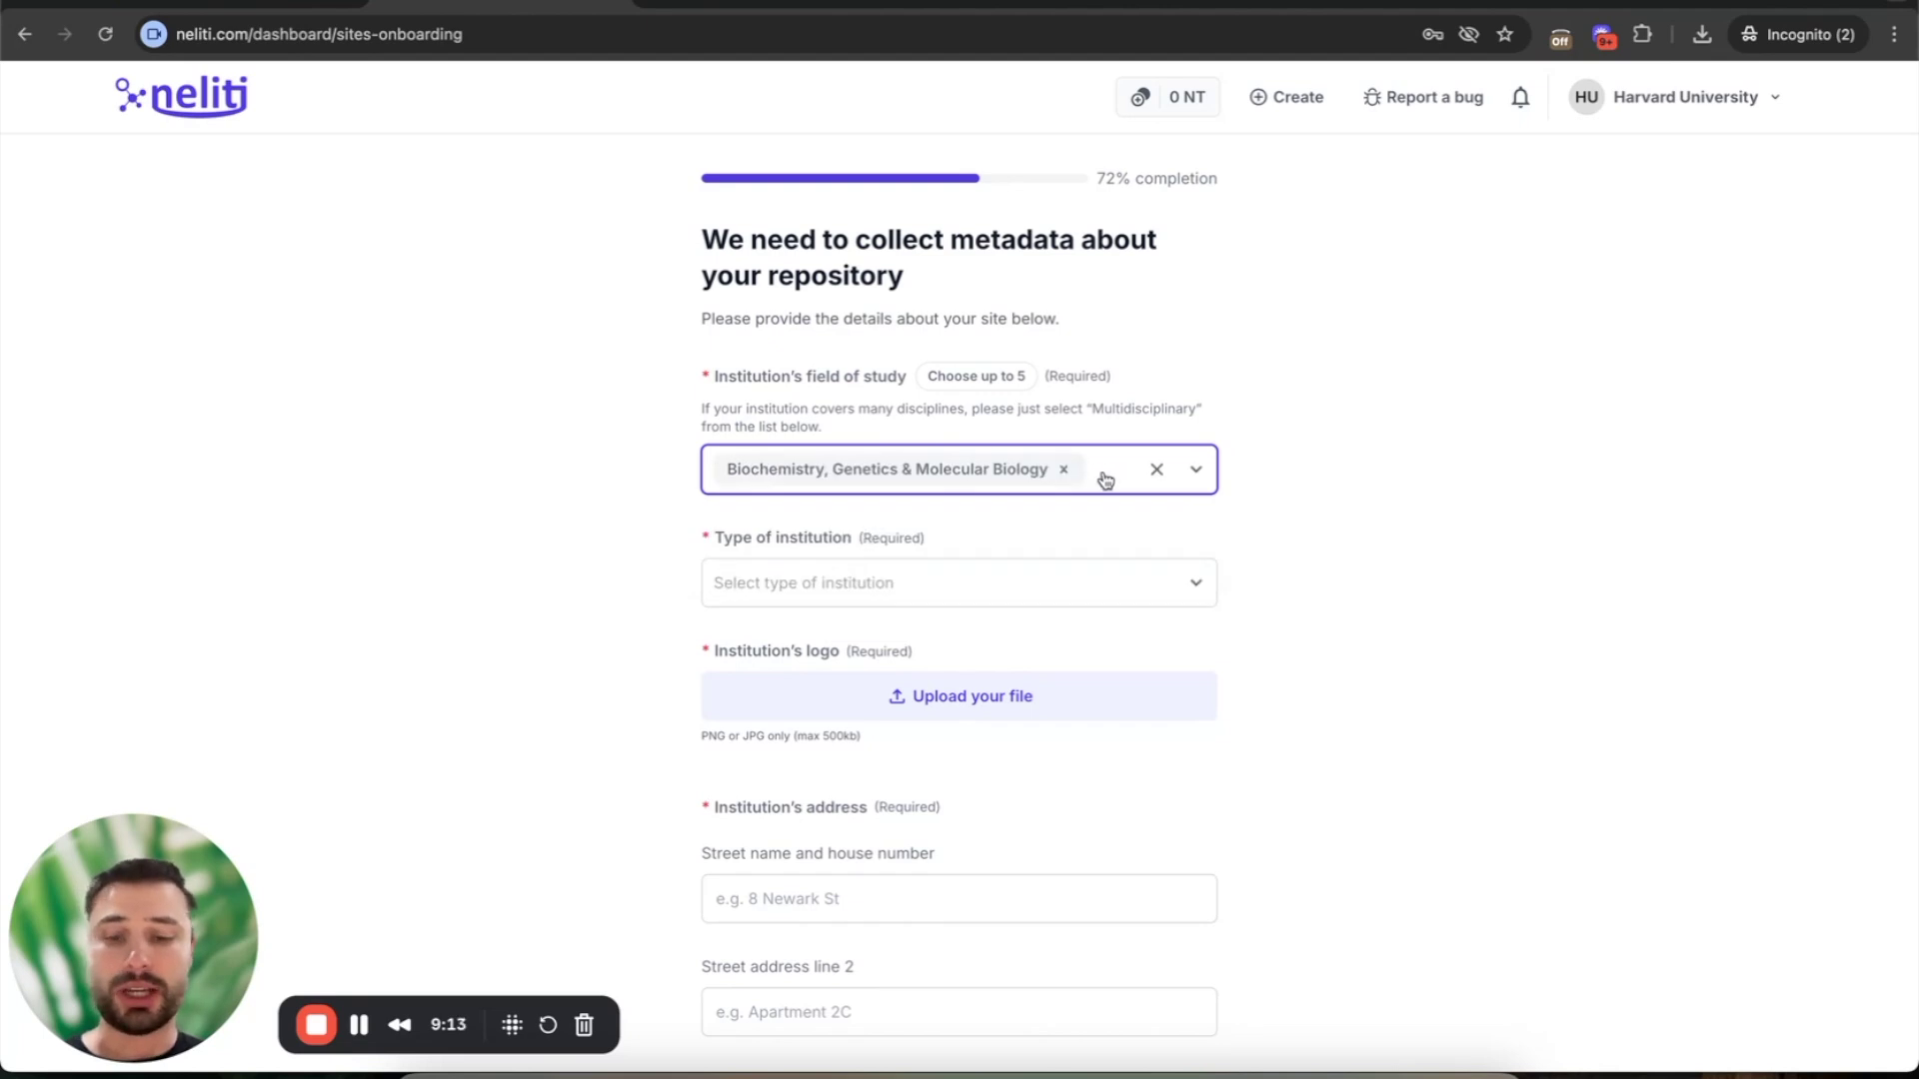
{"action": "type", "text": "Bio"}
{"action": "left_click", "coordinate": [904, 563]}
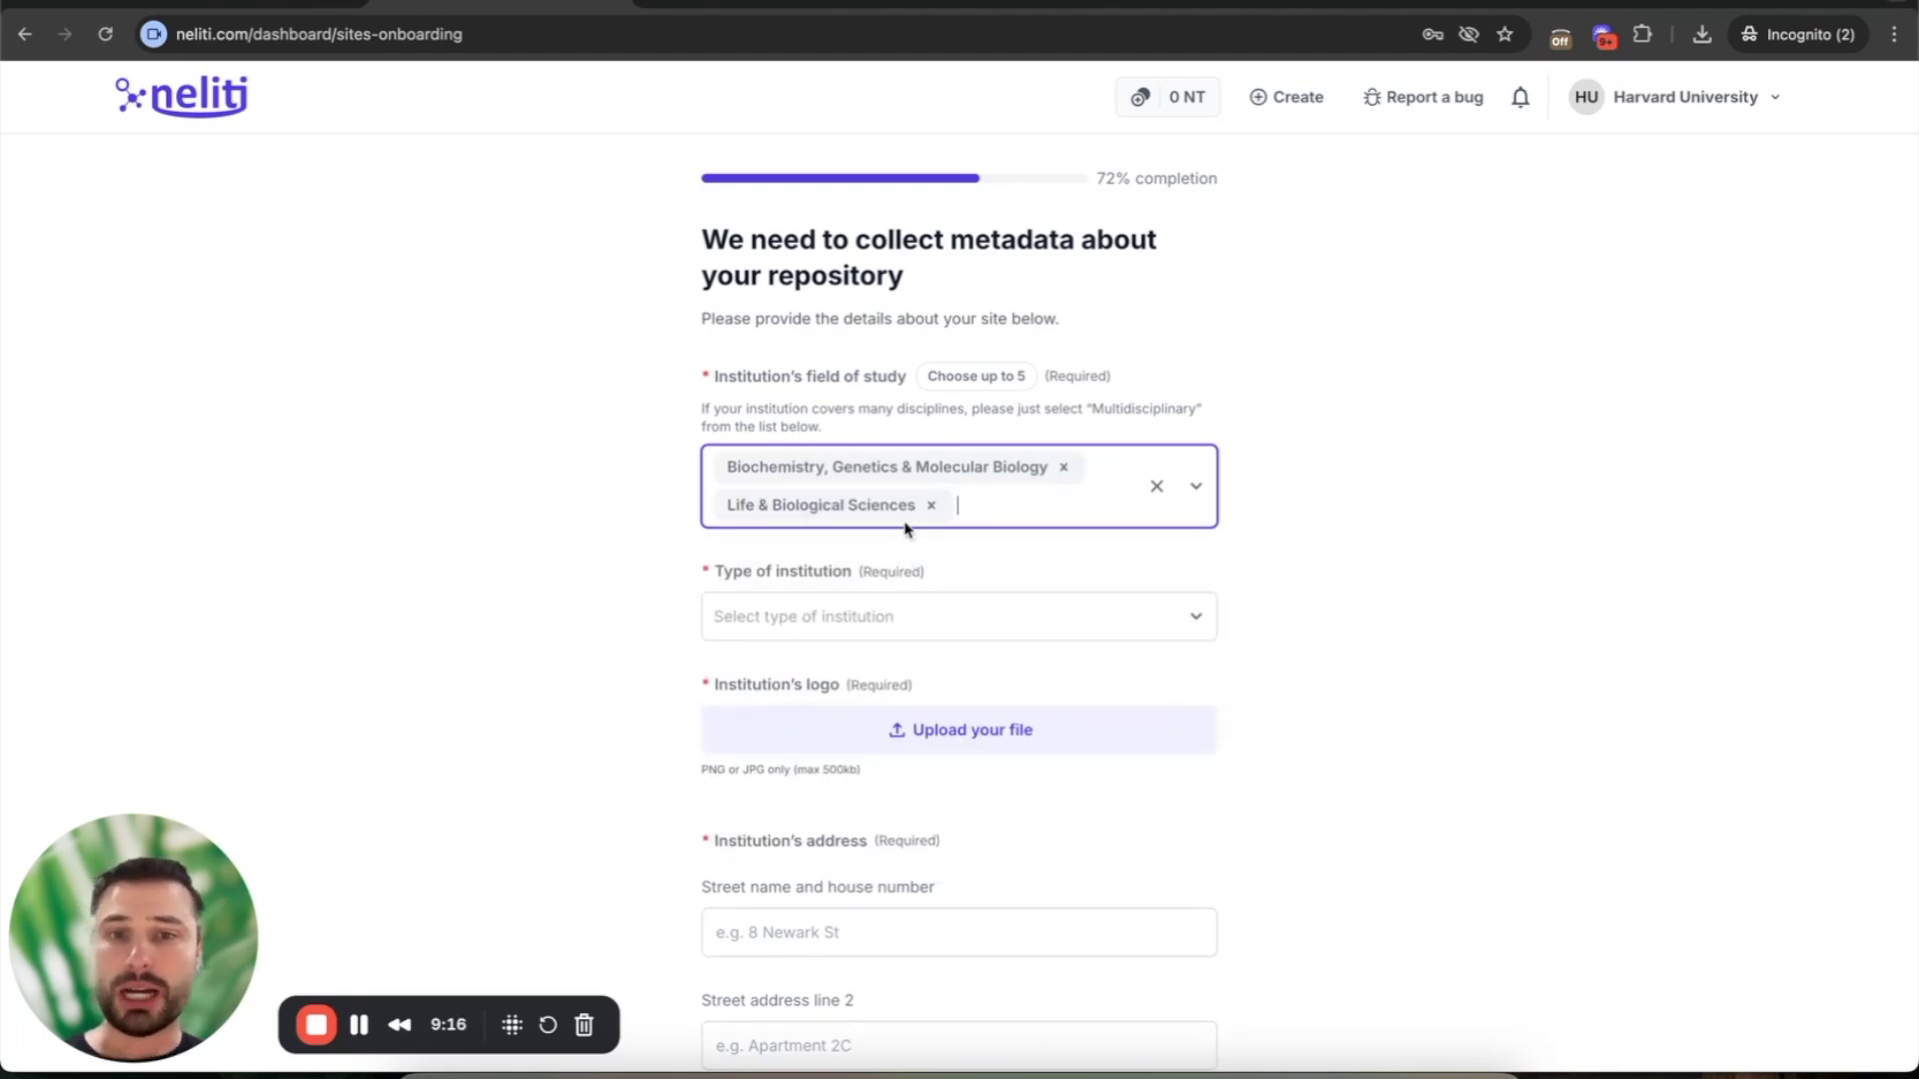
{"action": "left_click", "coordinate": [929, 503]}
{"action": "left_click", "coordinate": [1062, 468]}
- Search 'Mult' and keep Multidisciplinary as the only field of study
{"action": "type", "text": "poli"}
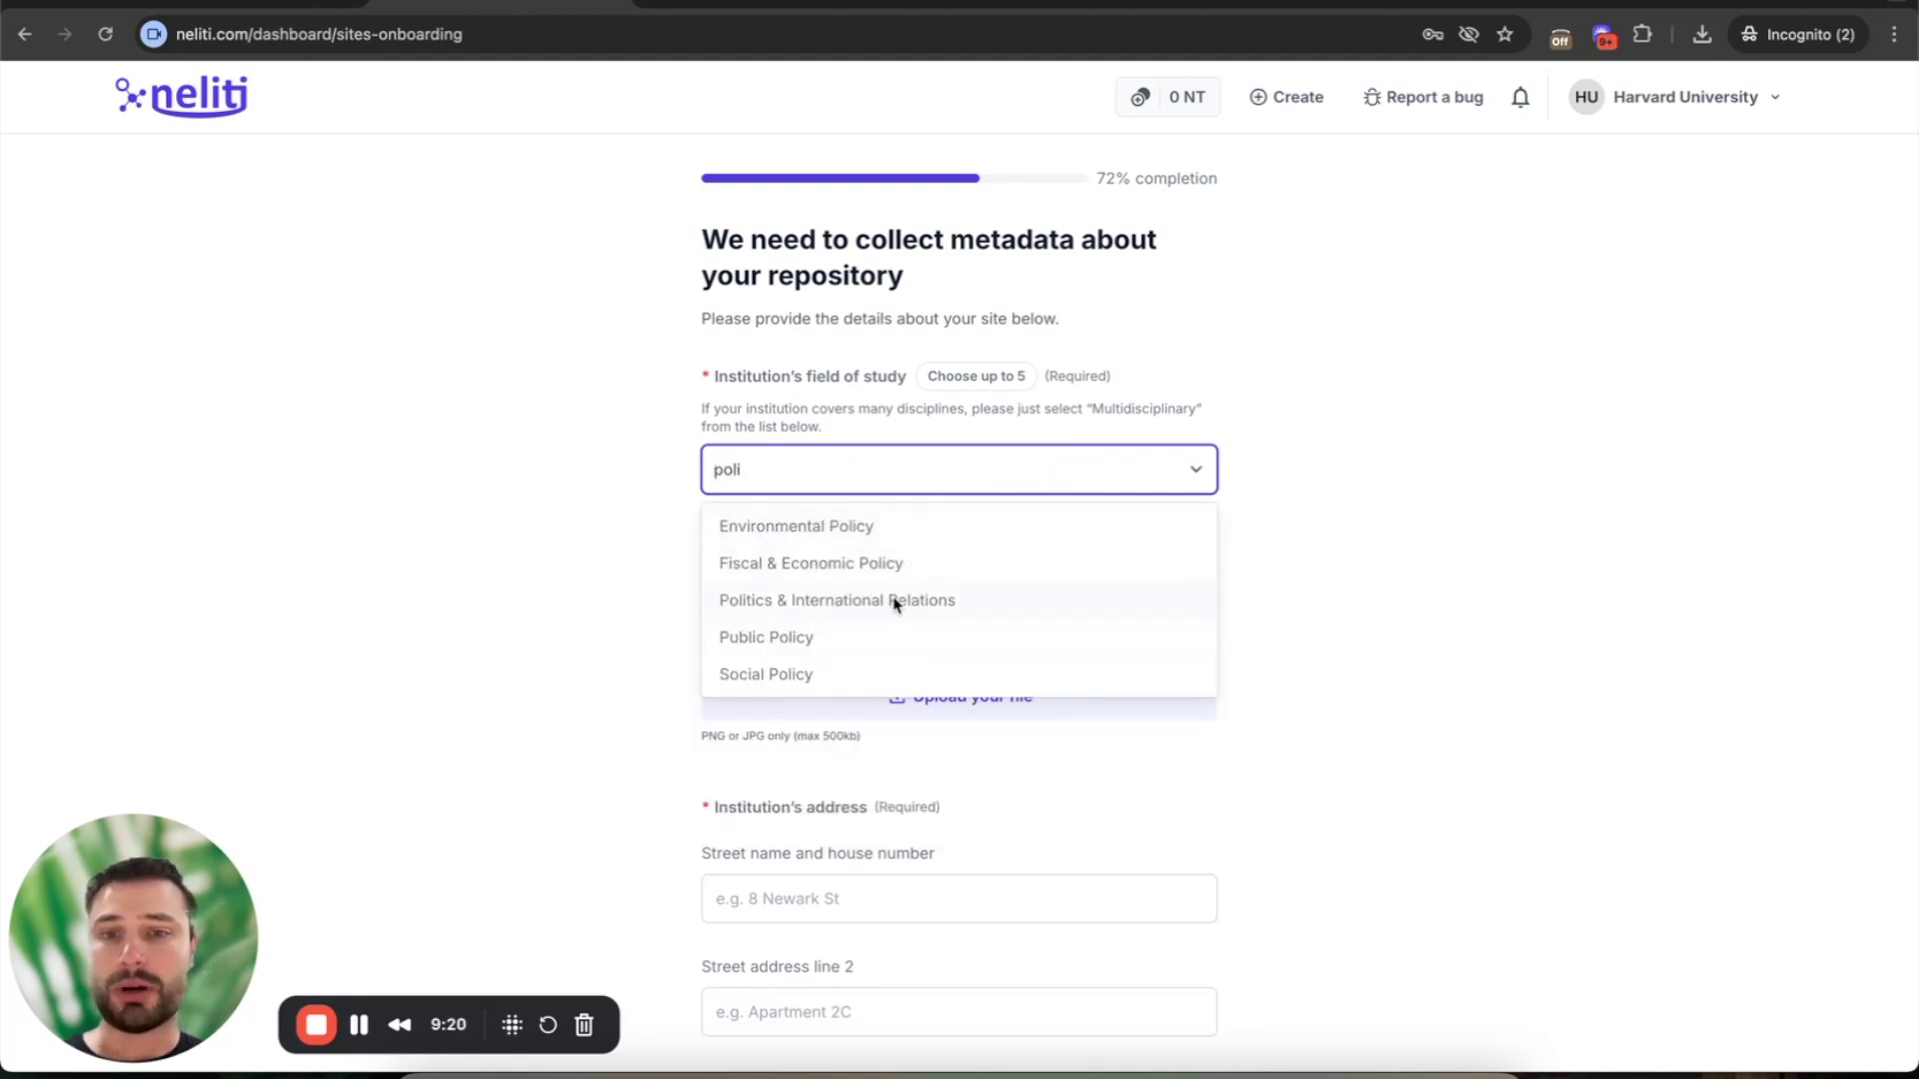
{"action": "key", "text": "BackSpace"}
{"action": "key", "text": "BackSpace"}
{"action": "key", "text": "BackSpace"}
{"action": "key", "text": "BackSpace"}
{"action": "type", "text": "Mult"}
{"action": "left_click", "coordinate": [770, 524]}
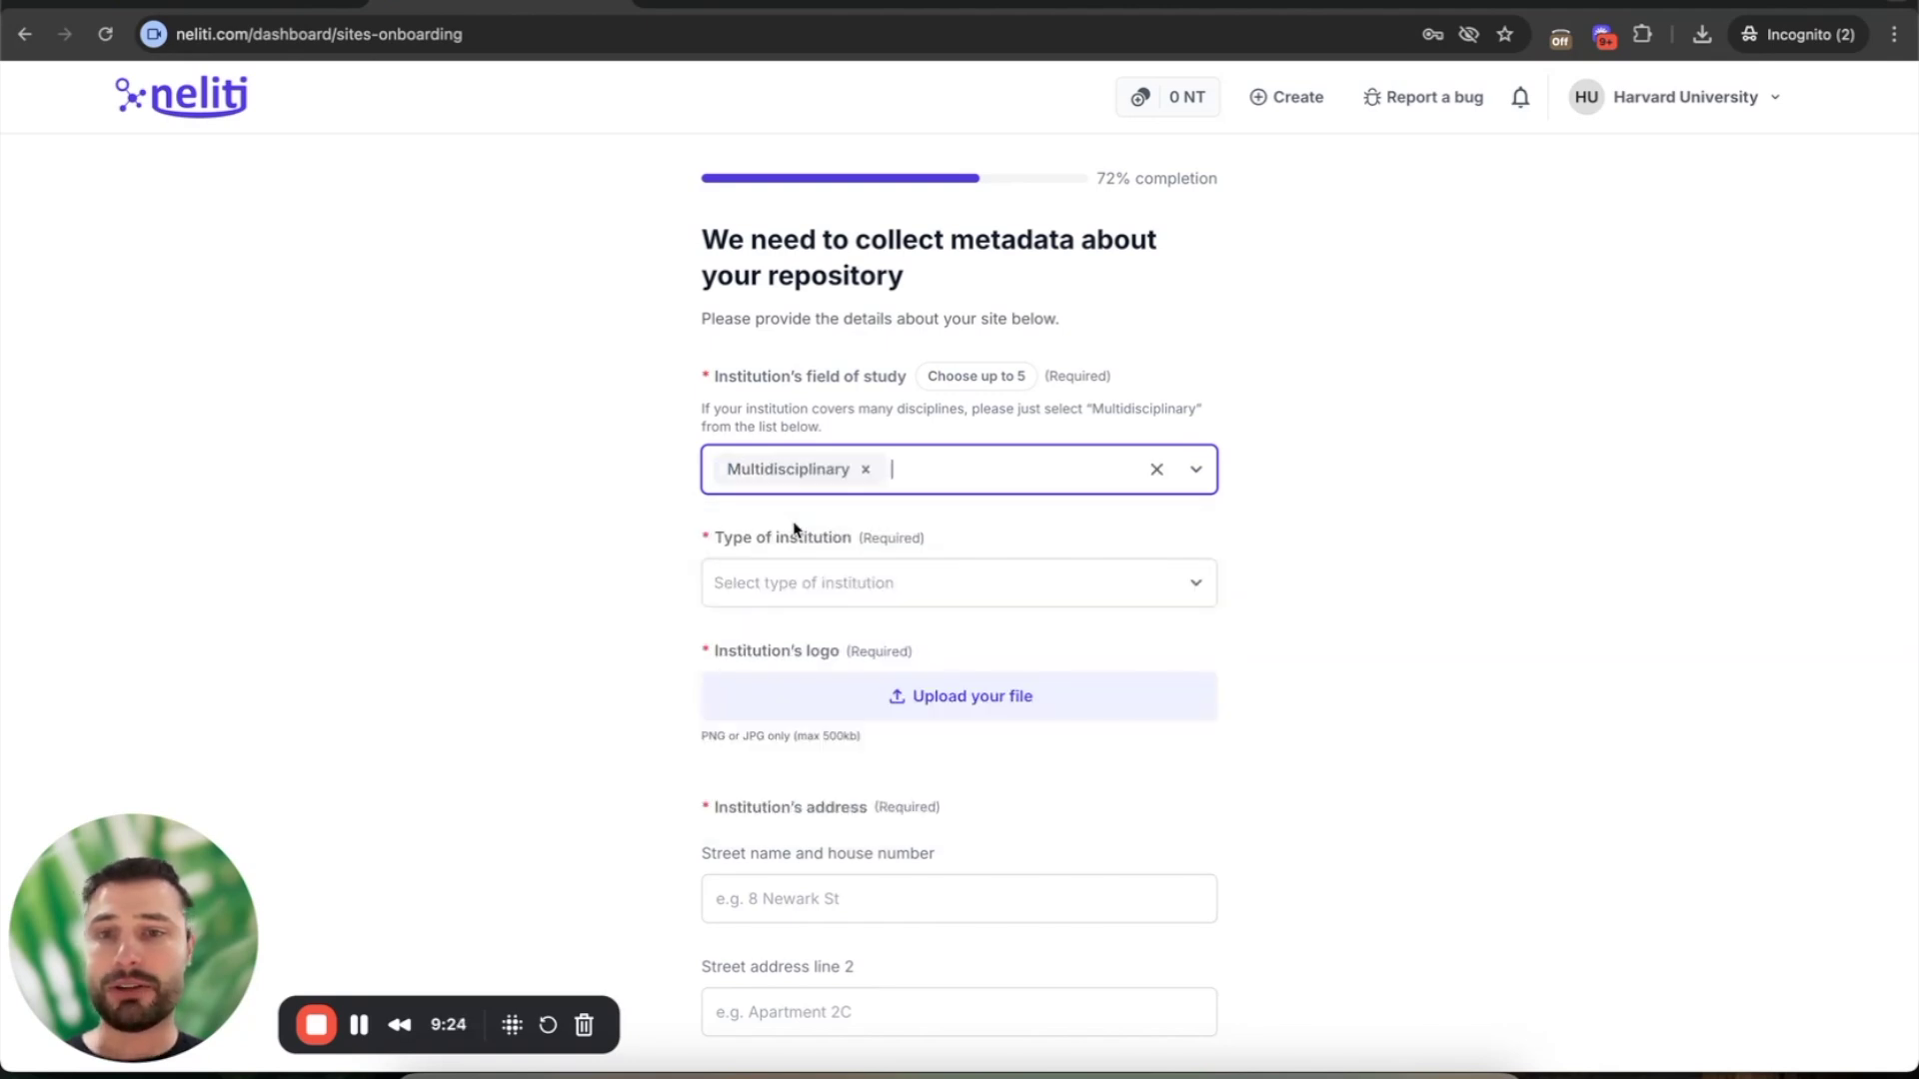
{"action": "scroll", "coordinate": [890, 496], "scroll_direction": "down", "scroll_amount": 3}
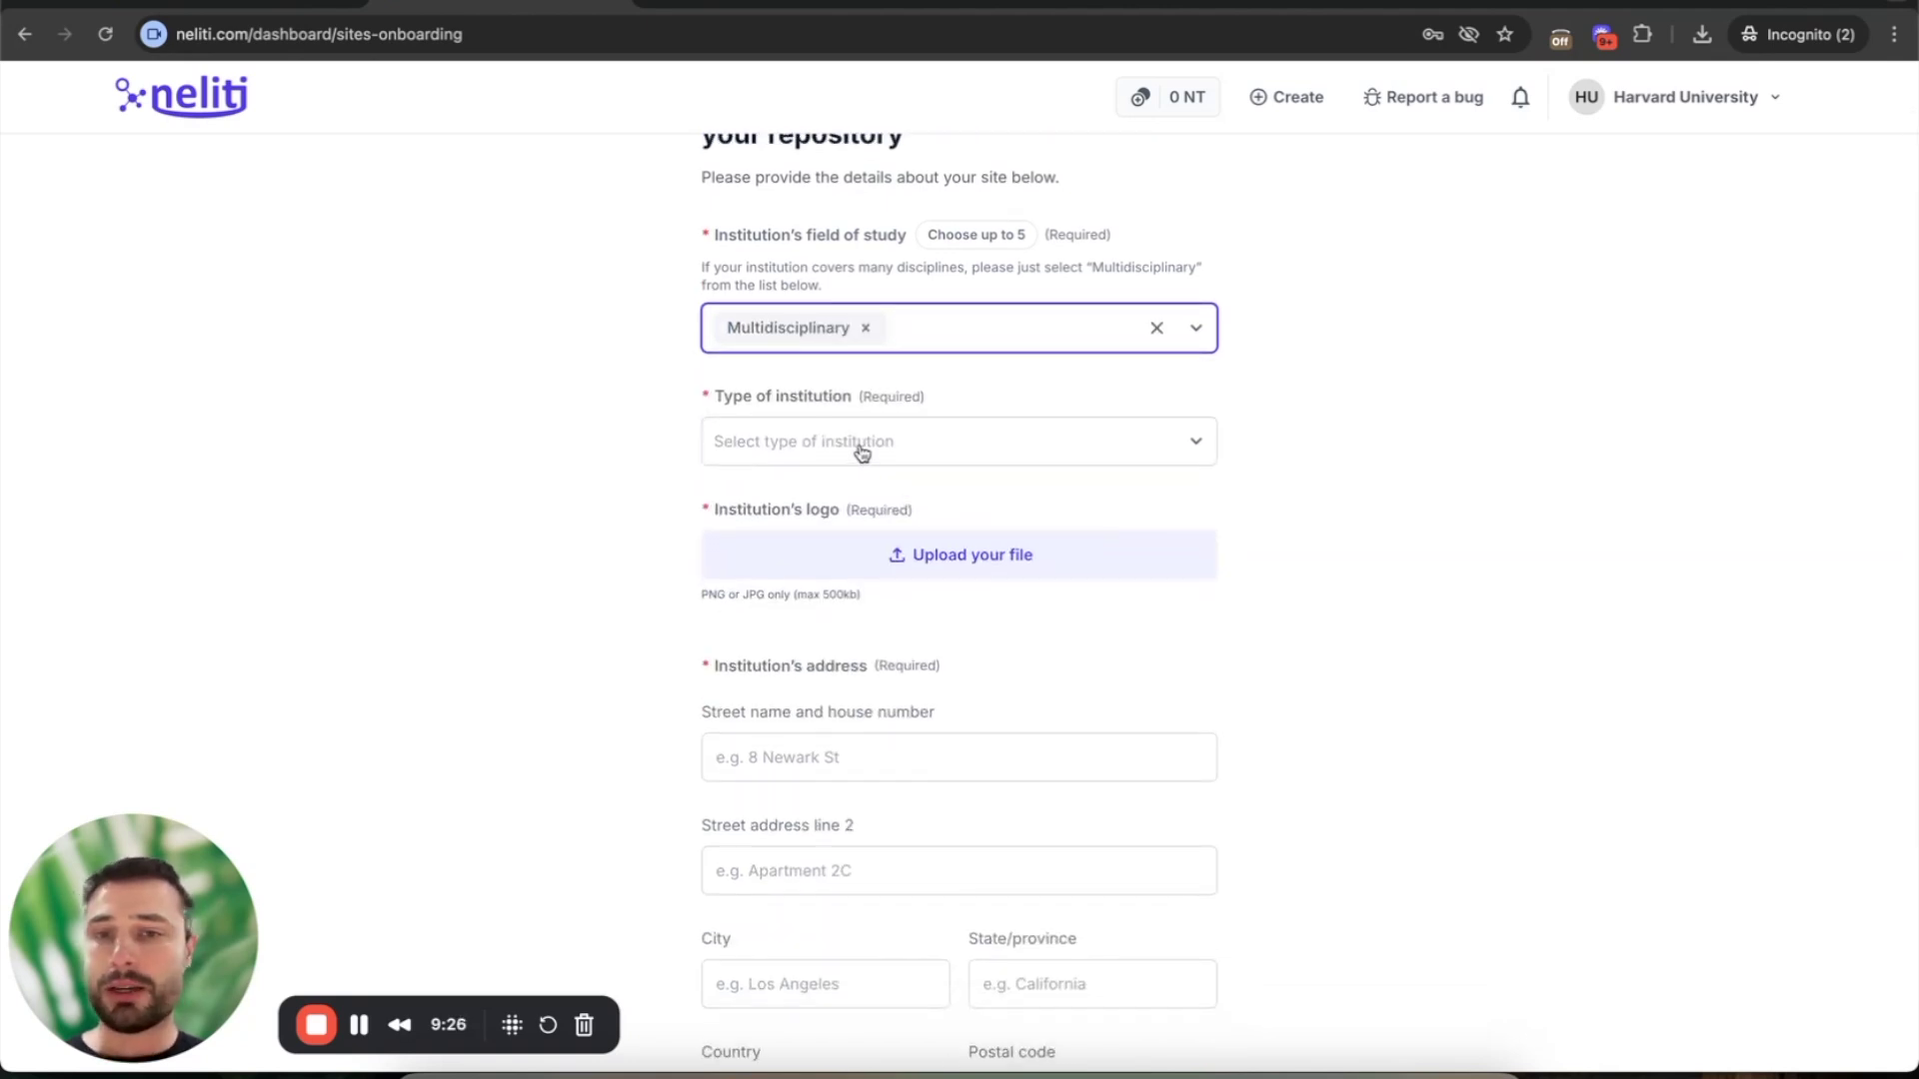
- Set the type of institution to University
{"action": "left_click", "coordinate": [861, 452]}
{"action": "scroll", "coordinate": [872, 645], "scroll_direction": "down", "scroll_amount": 1}
{"action": "scroll", "coordinate": [871, 644], "scroll_direction": "down", "scroll_amount": 1}
{"action": "scroll", "coordinate": [871, 644], "scroll_direction": "up", "scroll_amount": 3}
{"action": "scroll", "coordinate": [871, 645], "scroll_direction": "down", "scroll_amount": 3}
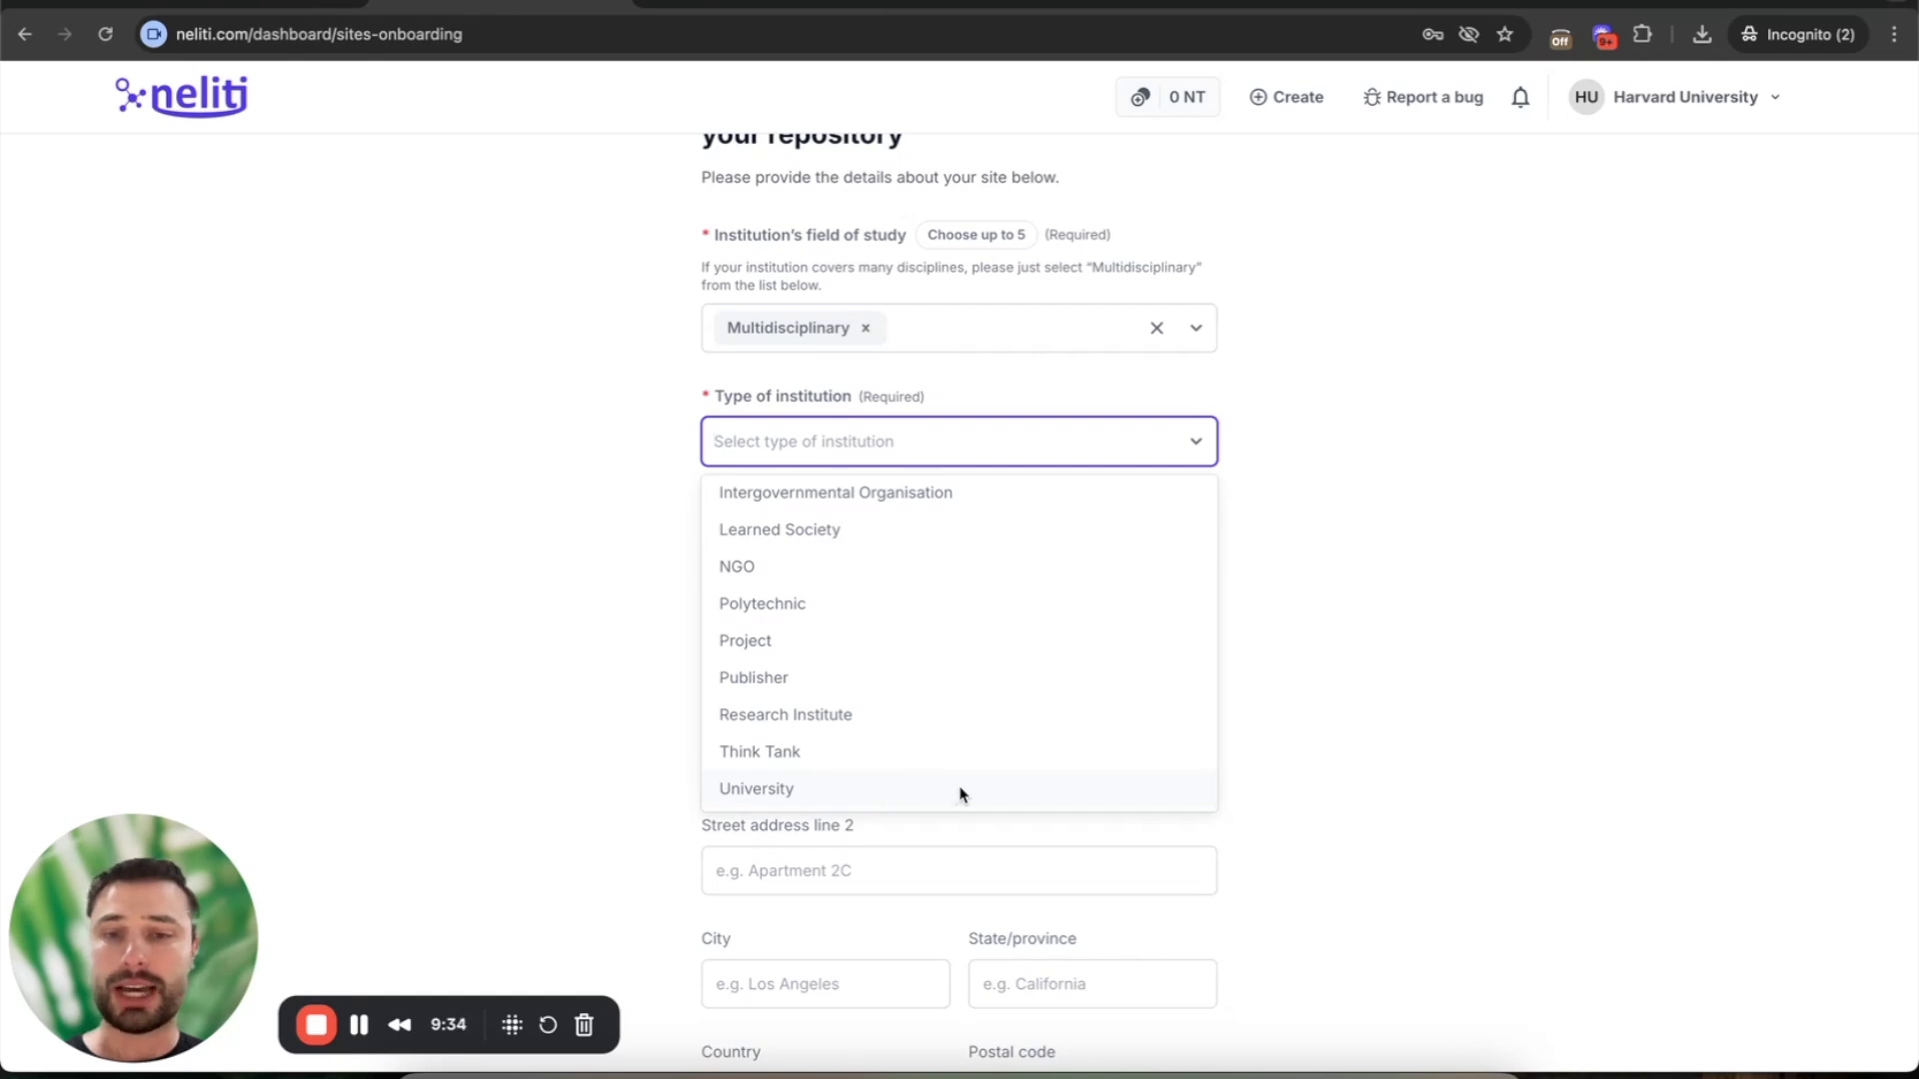
{"action": "left_click", "coordinate": [961, 795]}
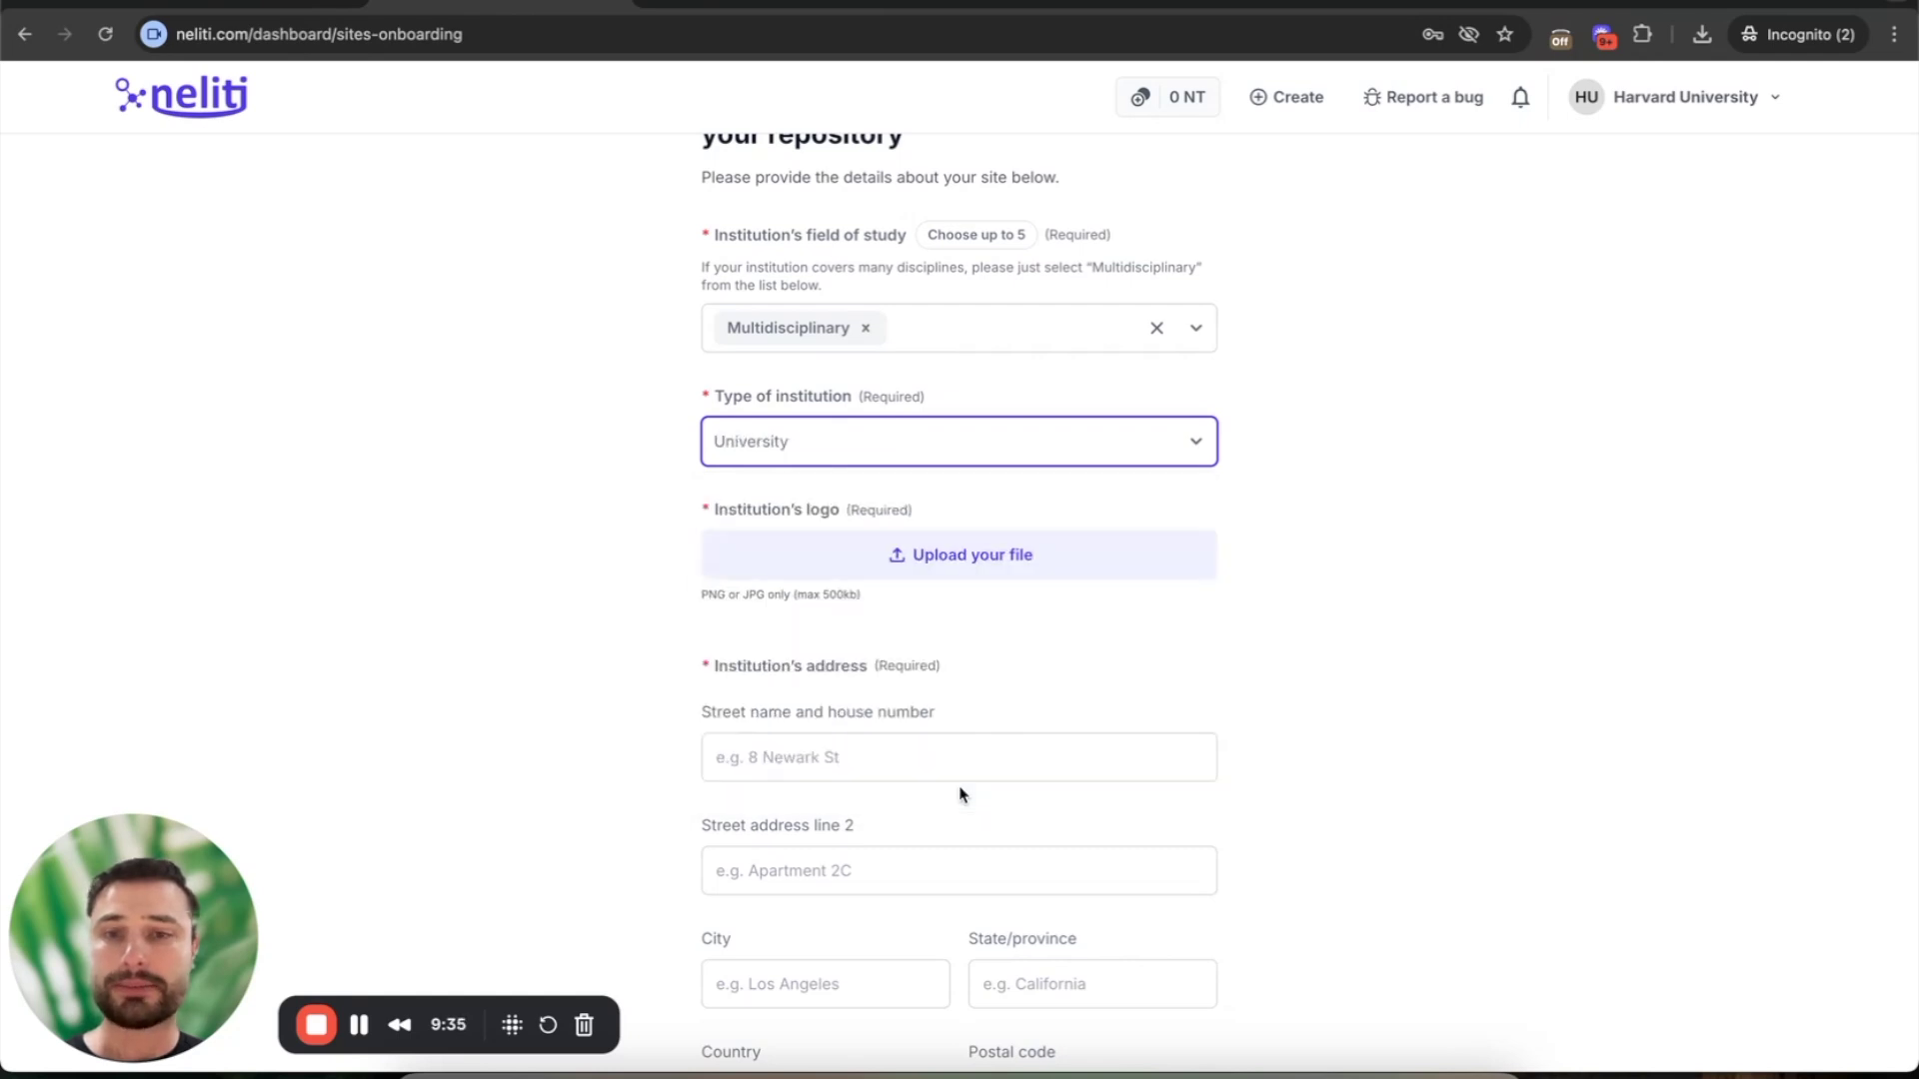
{"action": "left_click", "coordinate": [911, 564]}
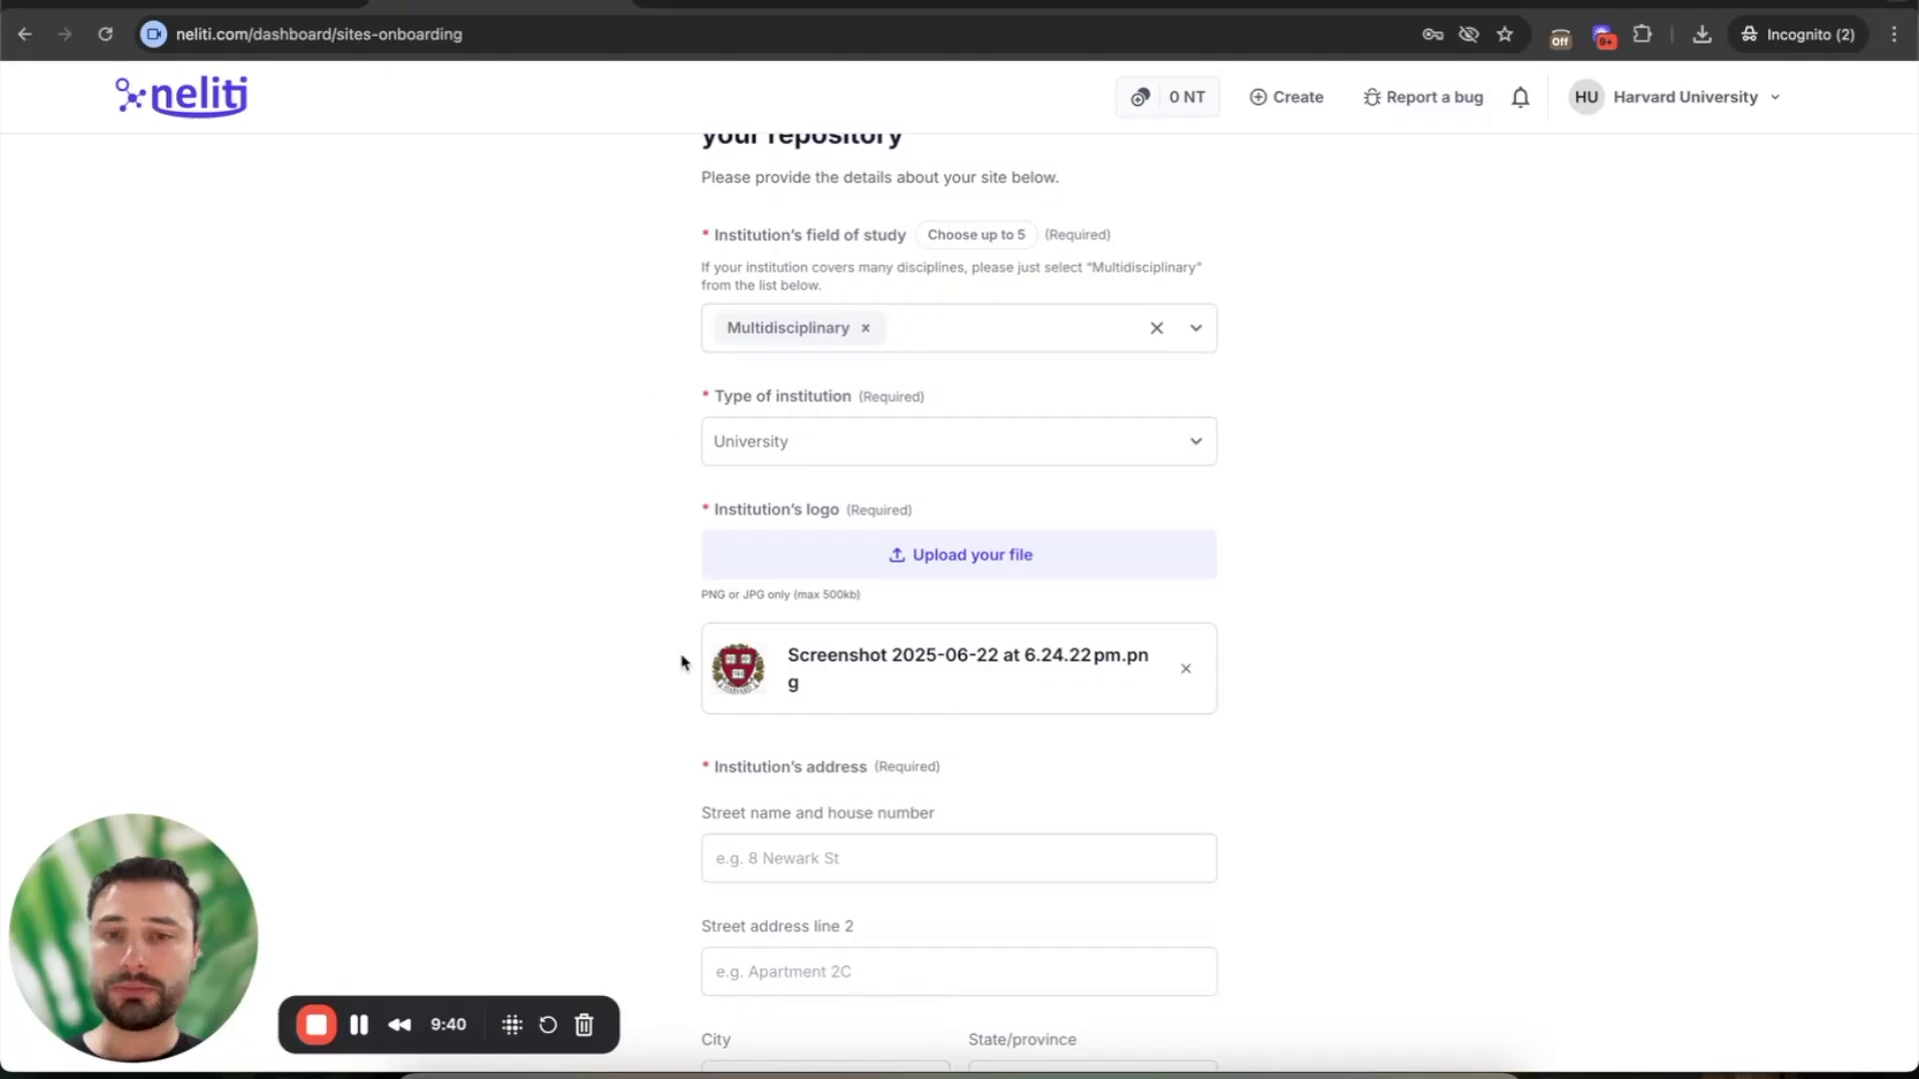
{"action": "scroll", "coordinate": [681, 659], "scroll_direction": "down", "scroll_amount": 3}
{"action": "left_click", "coordinate": [719, 648]}
{"action": "type", "text": "1 Harva"}
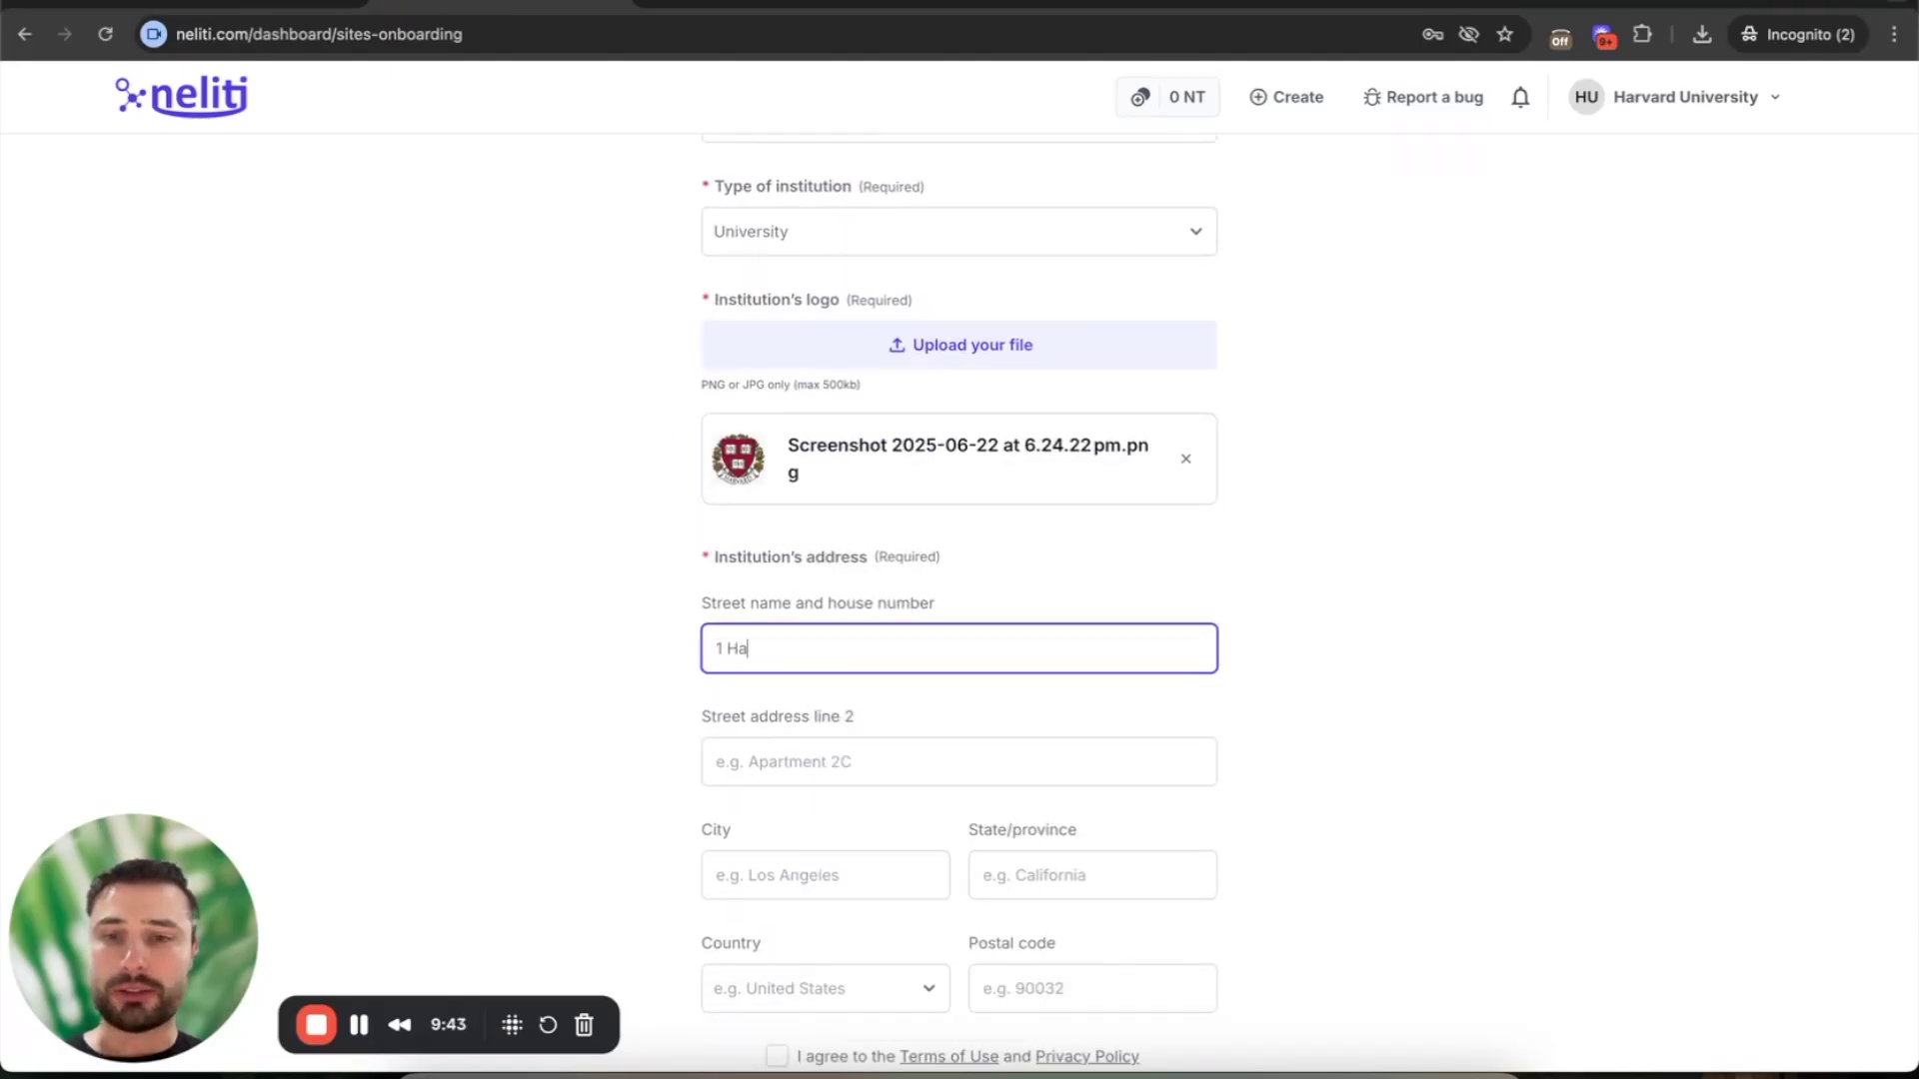
{"action": "type", "text": "rd Street"}
{"action": "key", "text": "Tab"}
{"action": "scroll", "coordinate": [780, 670], "scroll_direction": "down", "scroll_amount": 1}
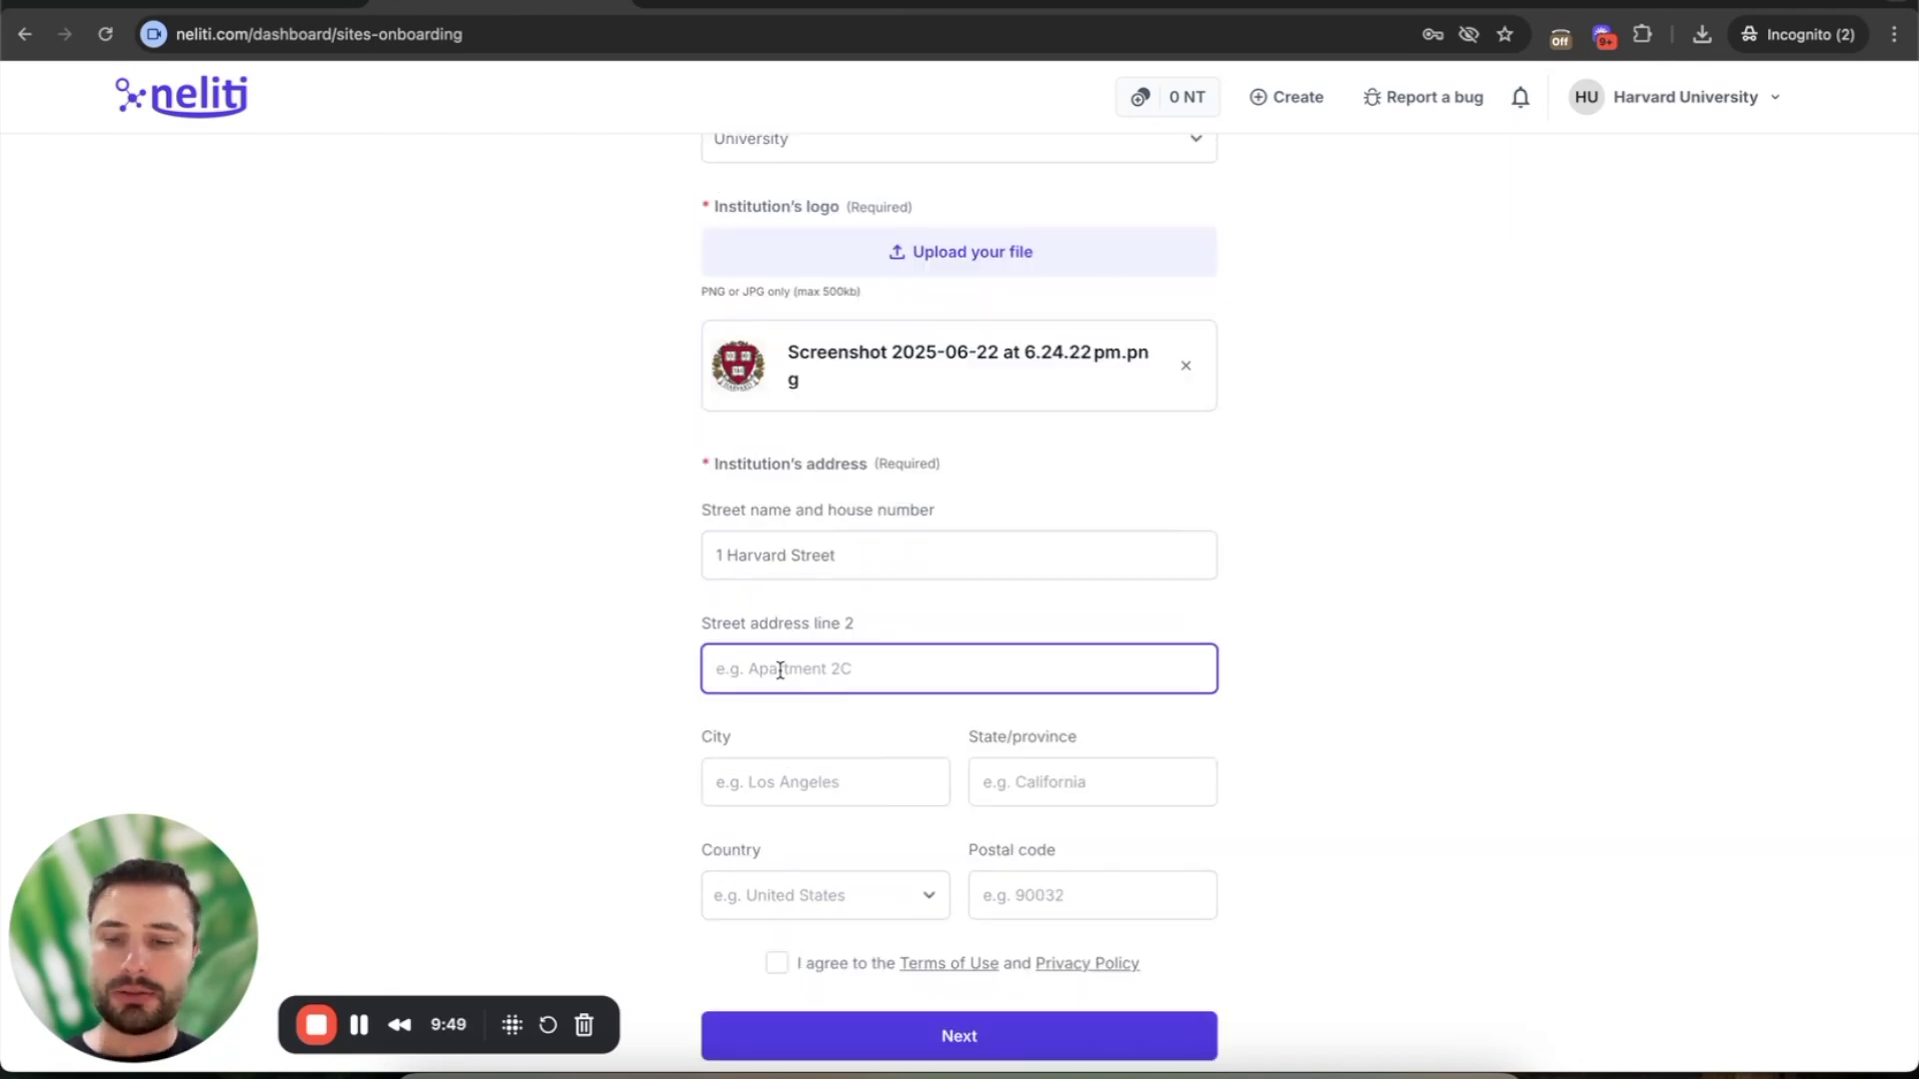
{"action": "type", "text": "14-02"}
{"action": "left_click", "coordinate": [688, 761]}
- Enter Boston as the city and Massachusetts as the state
{"action": "scroll", "coordinate": [688, 762], "scroll_direction": "down", "scroll_amount": 1}
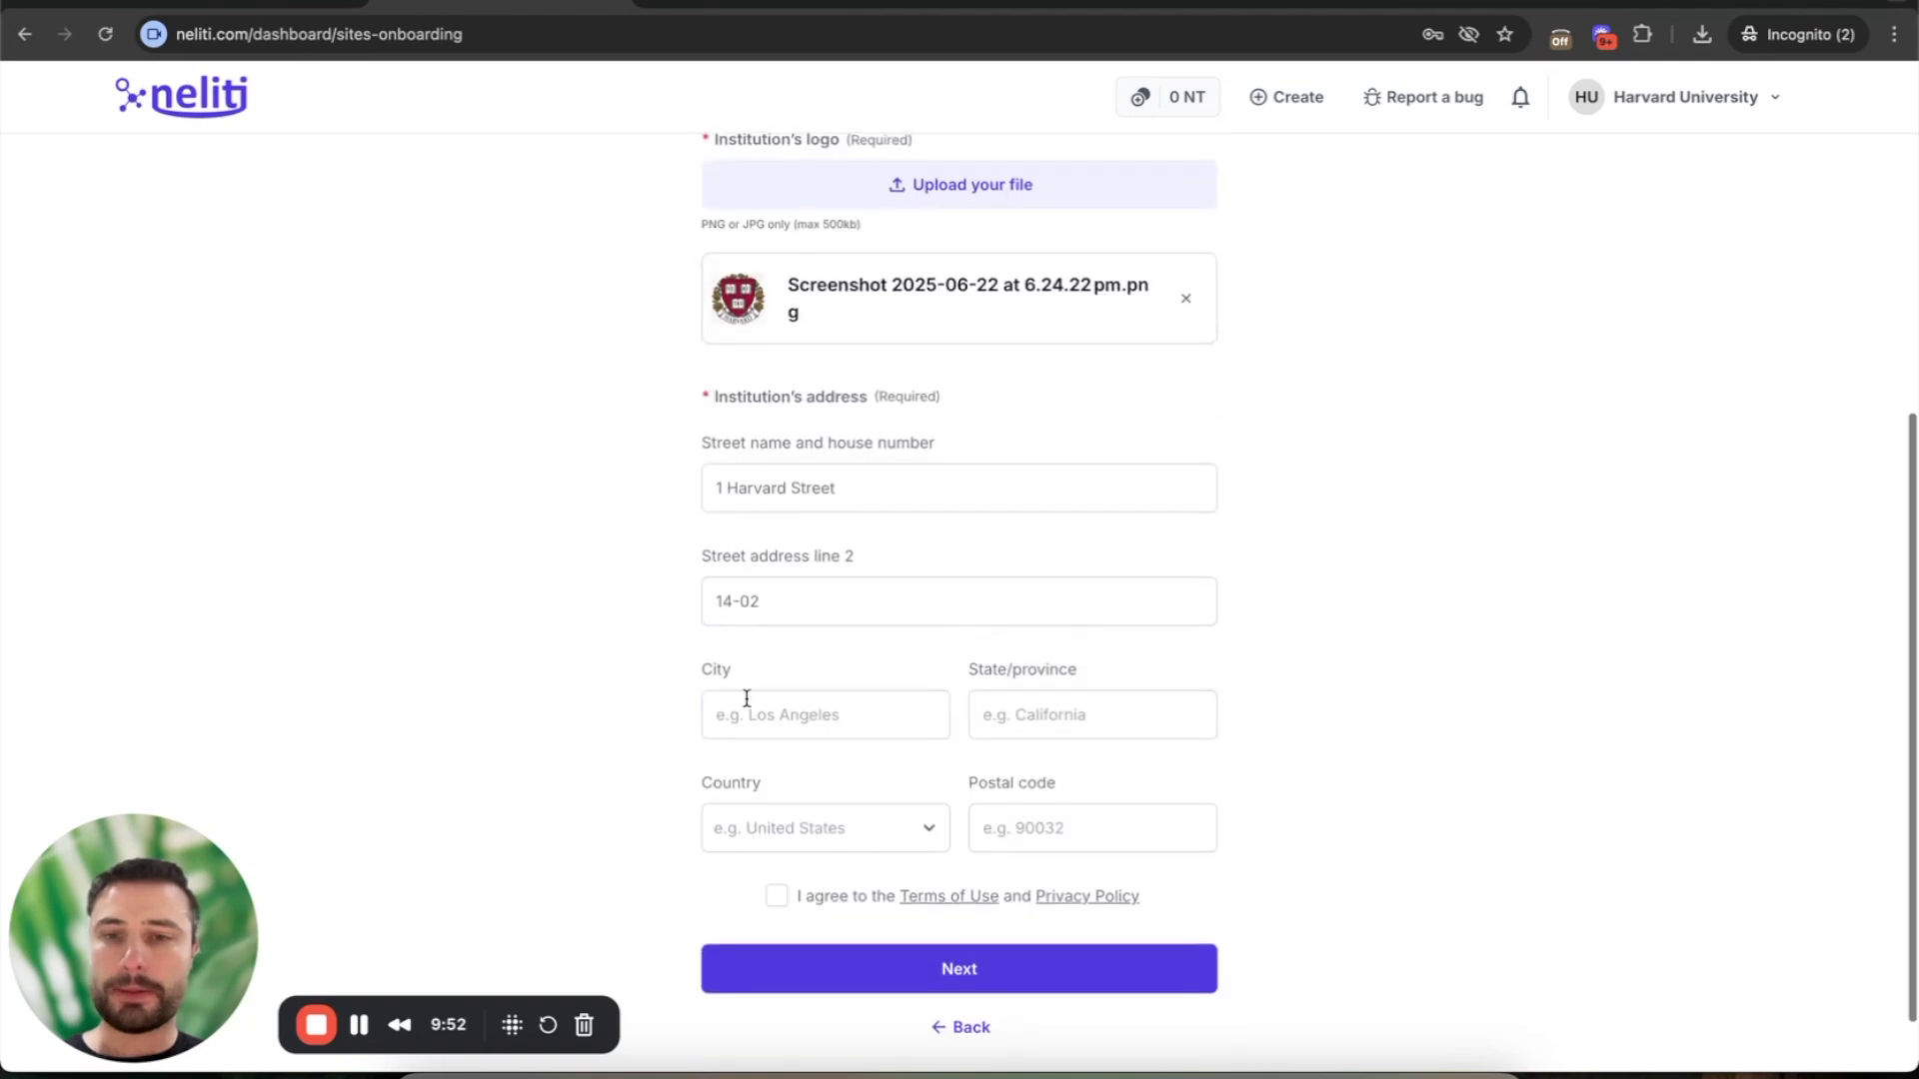
{"action": "left_click", "coordinate": [742, 705]}
{"action": "type", "text": "Boston"}
{"action": "key", "text": "Tab"}
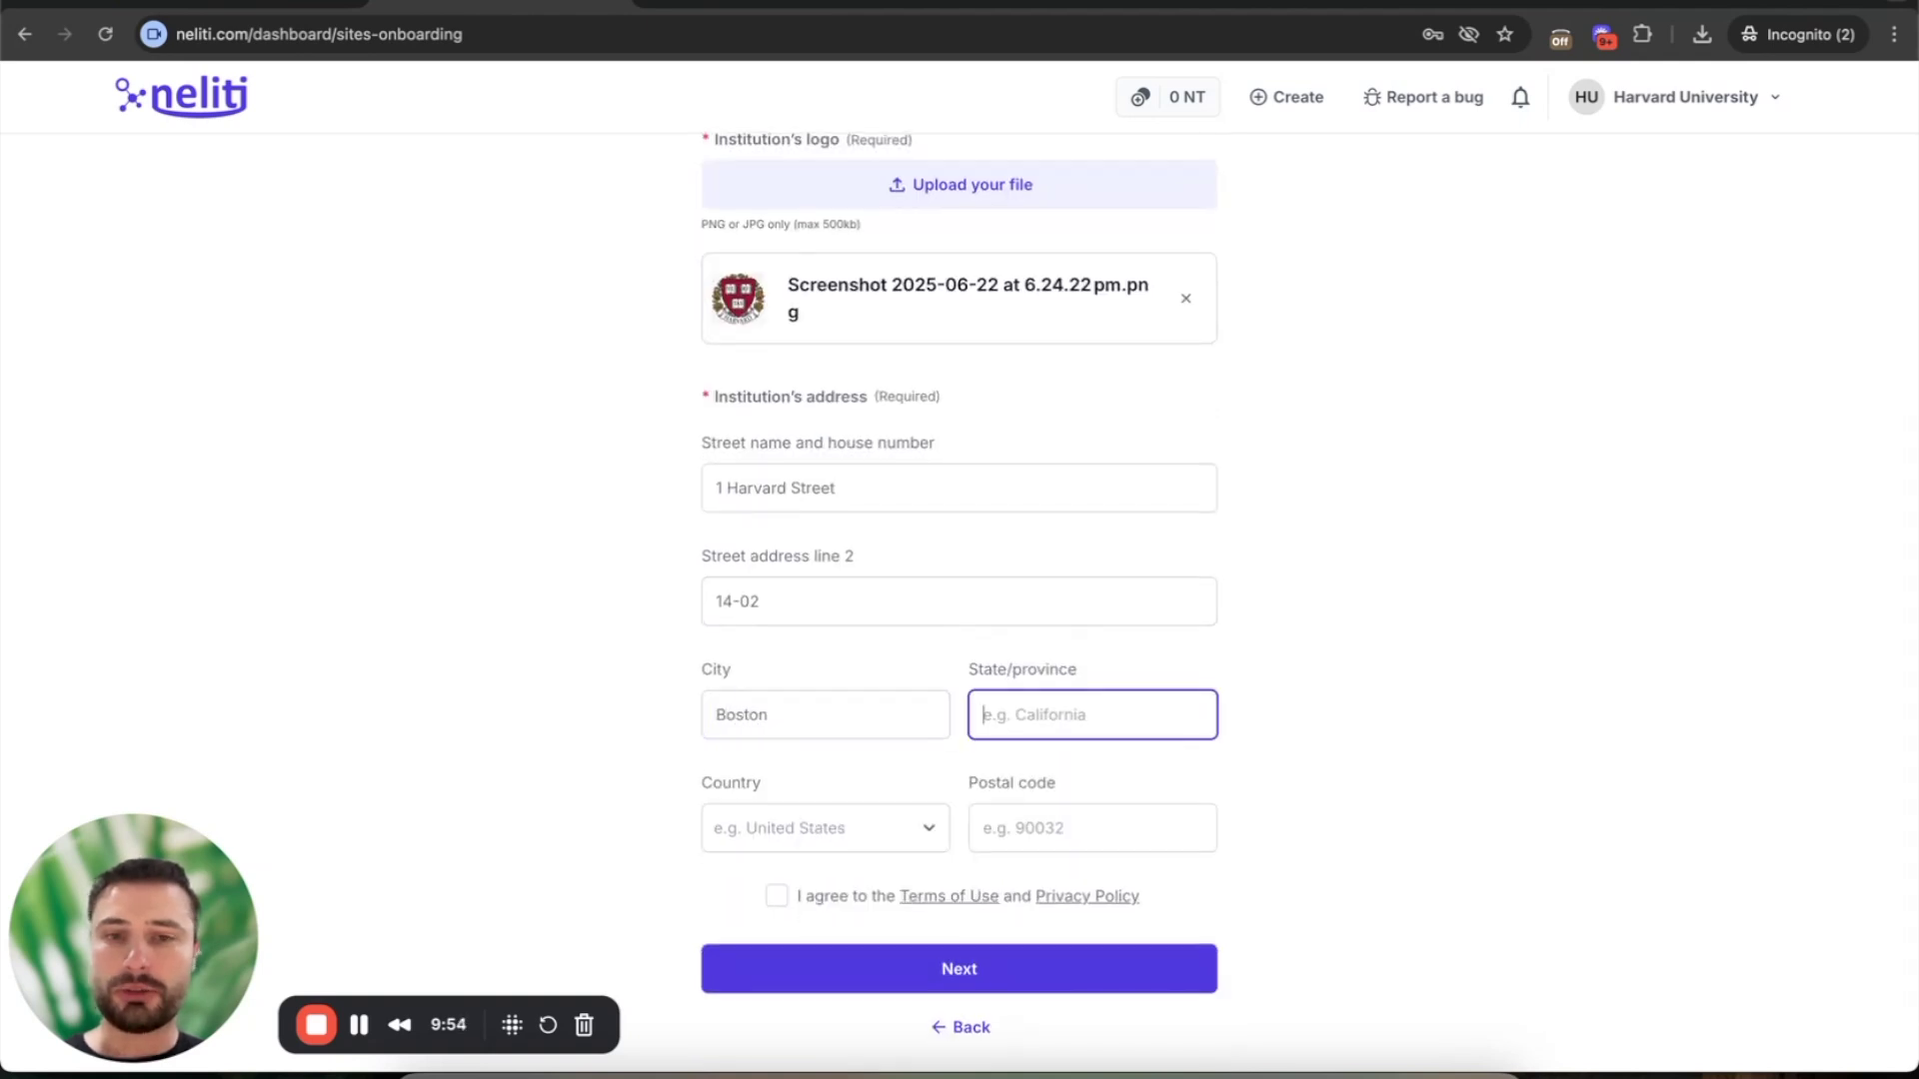
{"action": "type", "text": "Massachuse"}
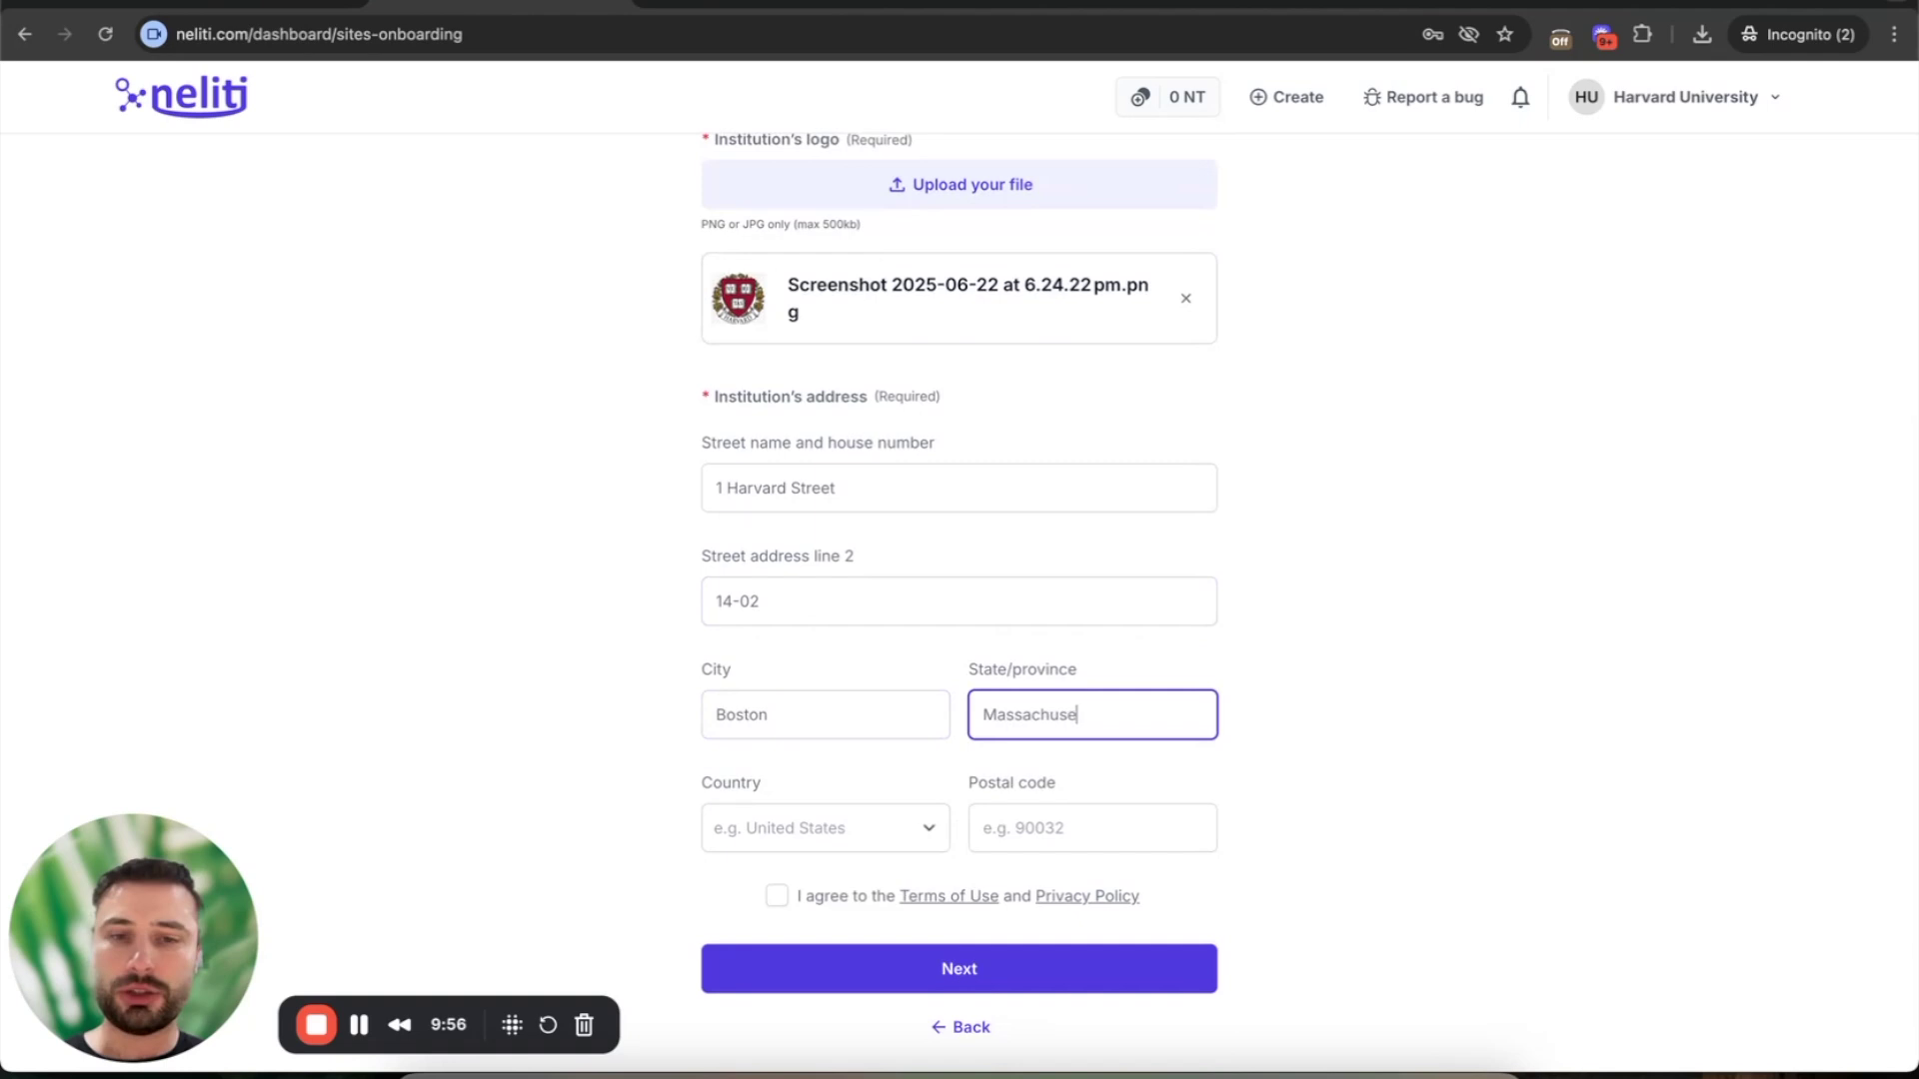
{"action": "type", "text": "tts"}
- Set the country to United States of America, postal code 90022, and accept the terms
{"action": "left_click", "coordinate": [742, 831]}
{"action": "type", "text": "unit"}
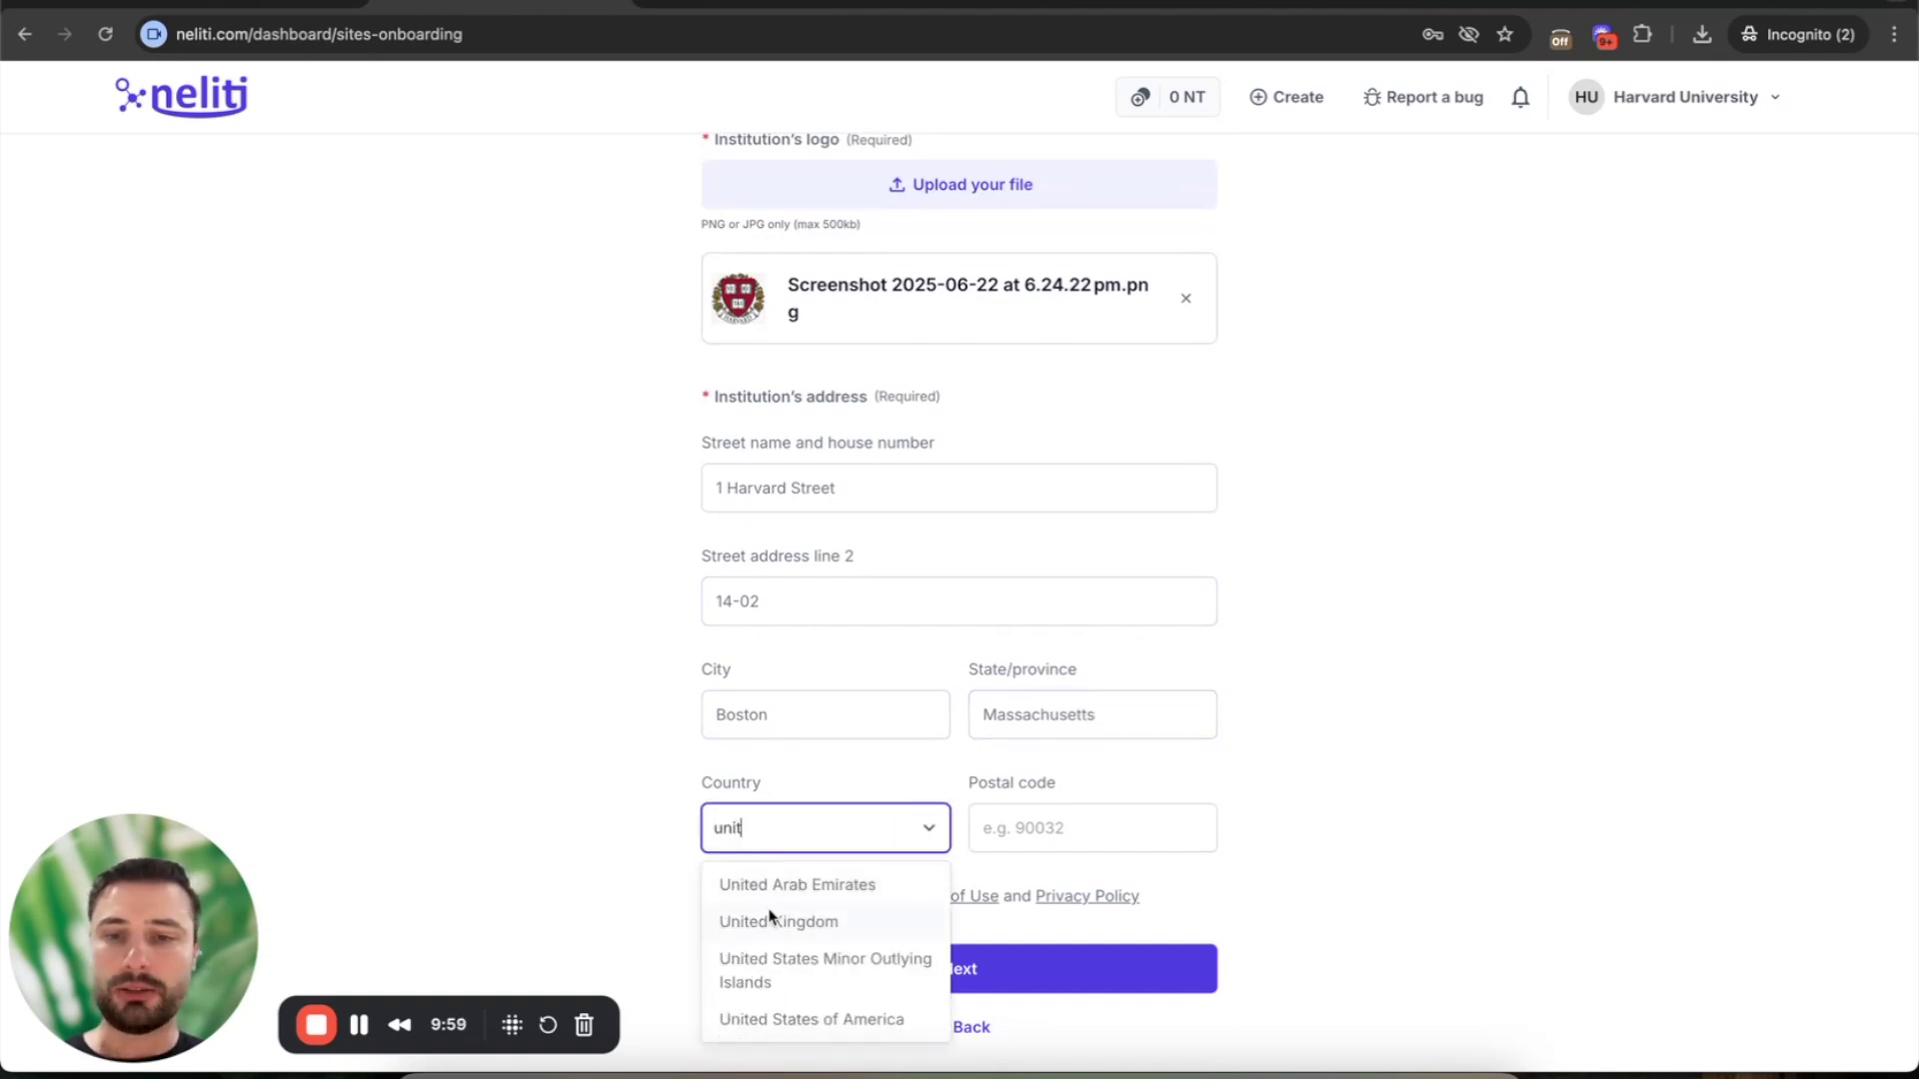
{"action": "left_click", "coordinate": [785, 1019]}
{"action": "scroll", "coordinate": [1016, 751], "scroll_direction": "down", "scroll_amount": 2}
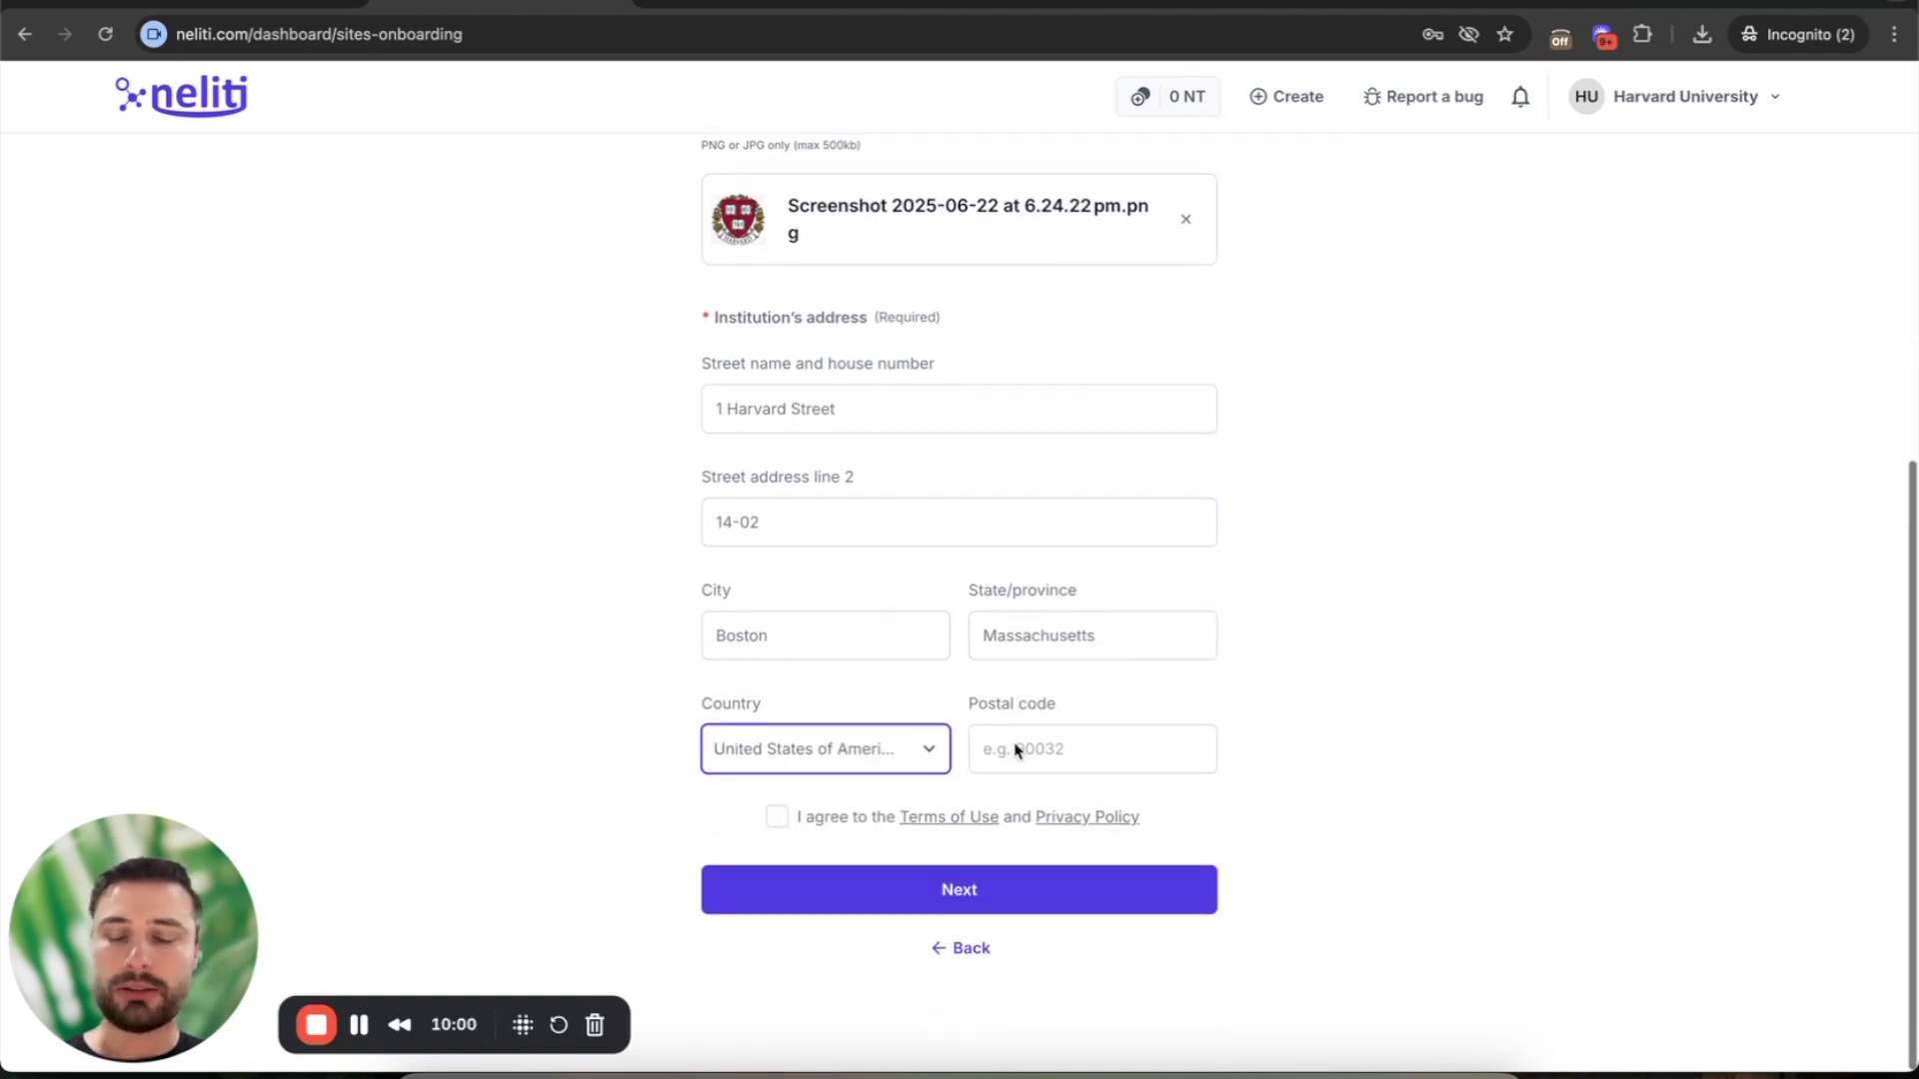
{"action": "left_click", "coordinate": [1014, 744]}
{"action": "type", "text": "9002"}
{"action": "type", "text": "2"}
{"action": "left_click", "coordinate": [655, 731]}
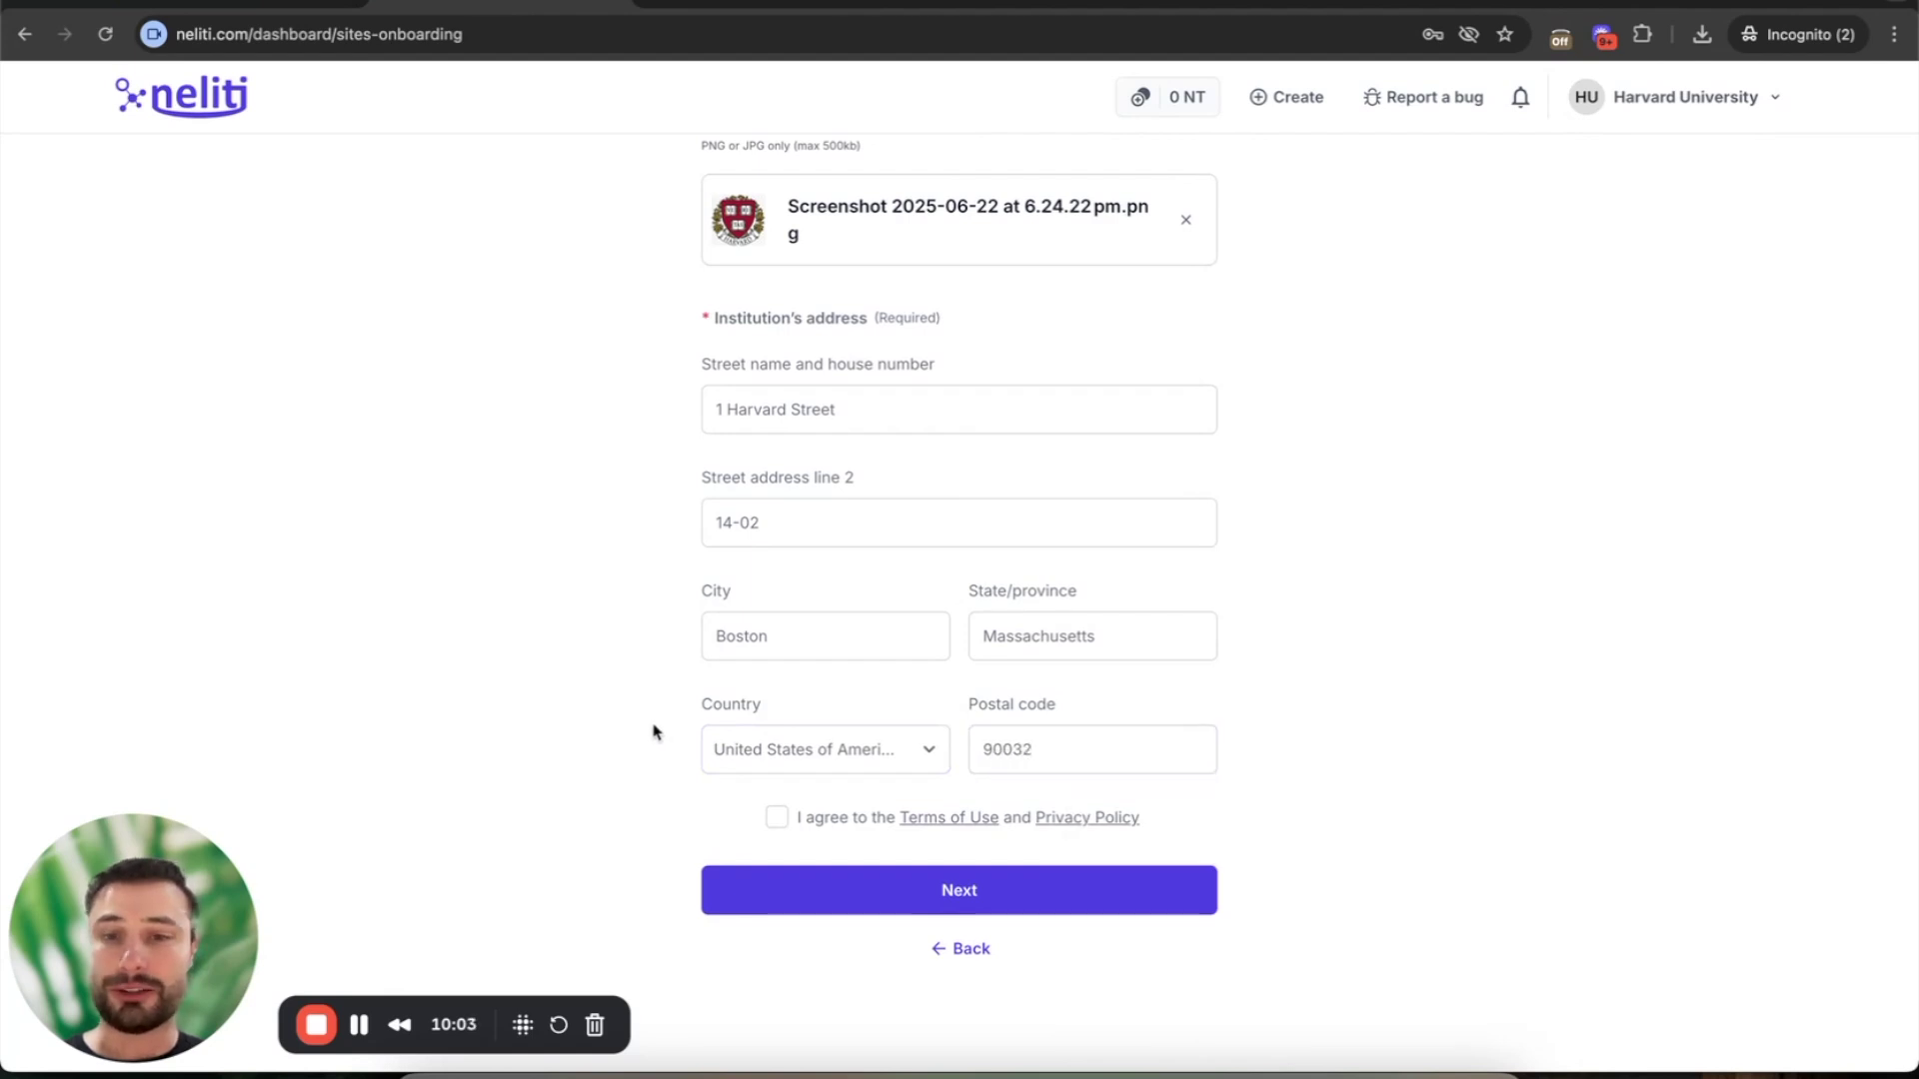
{"action": "left_click", "coordinate": [778, 817]}
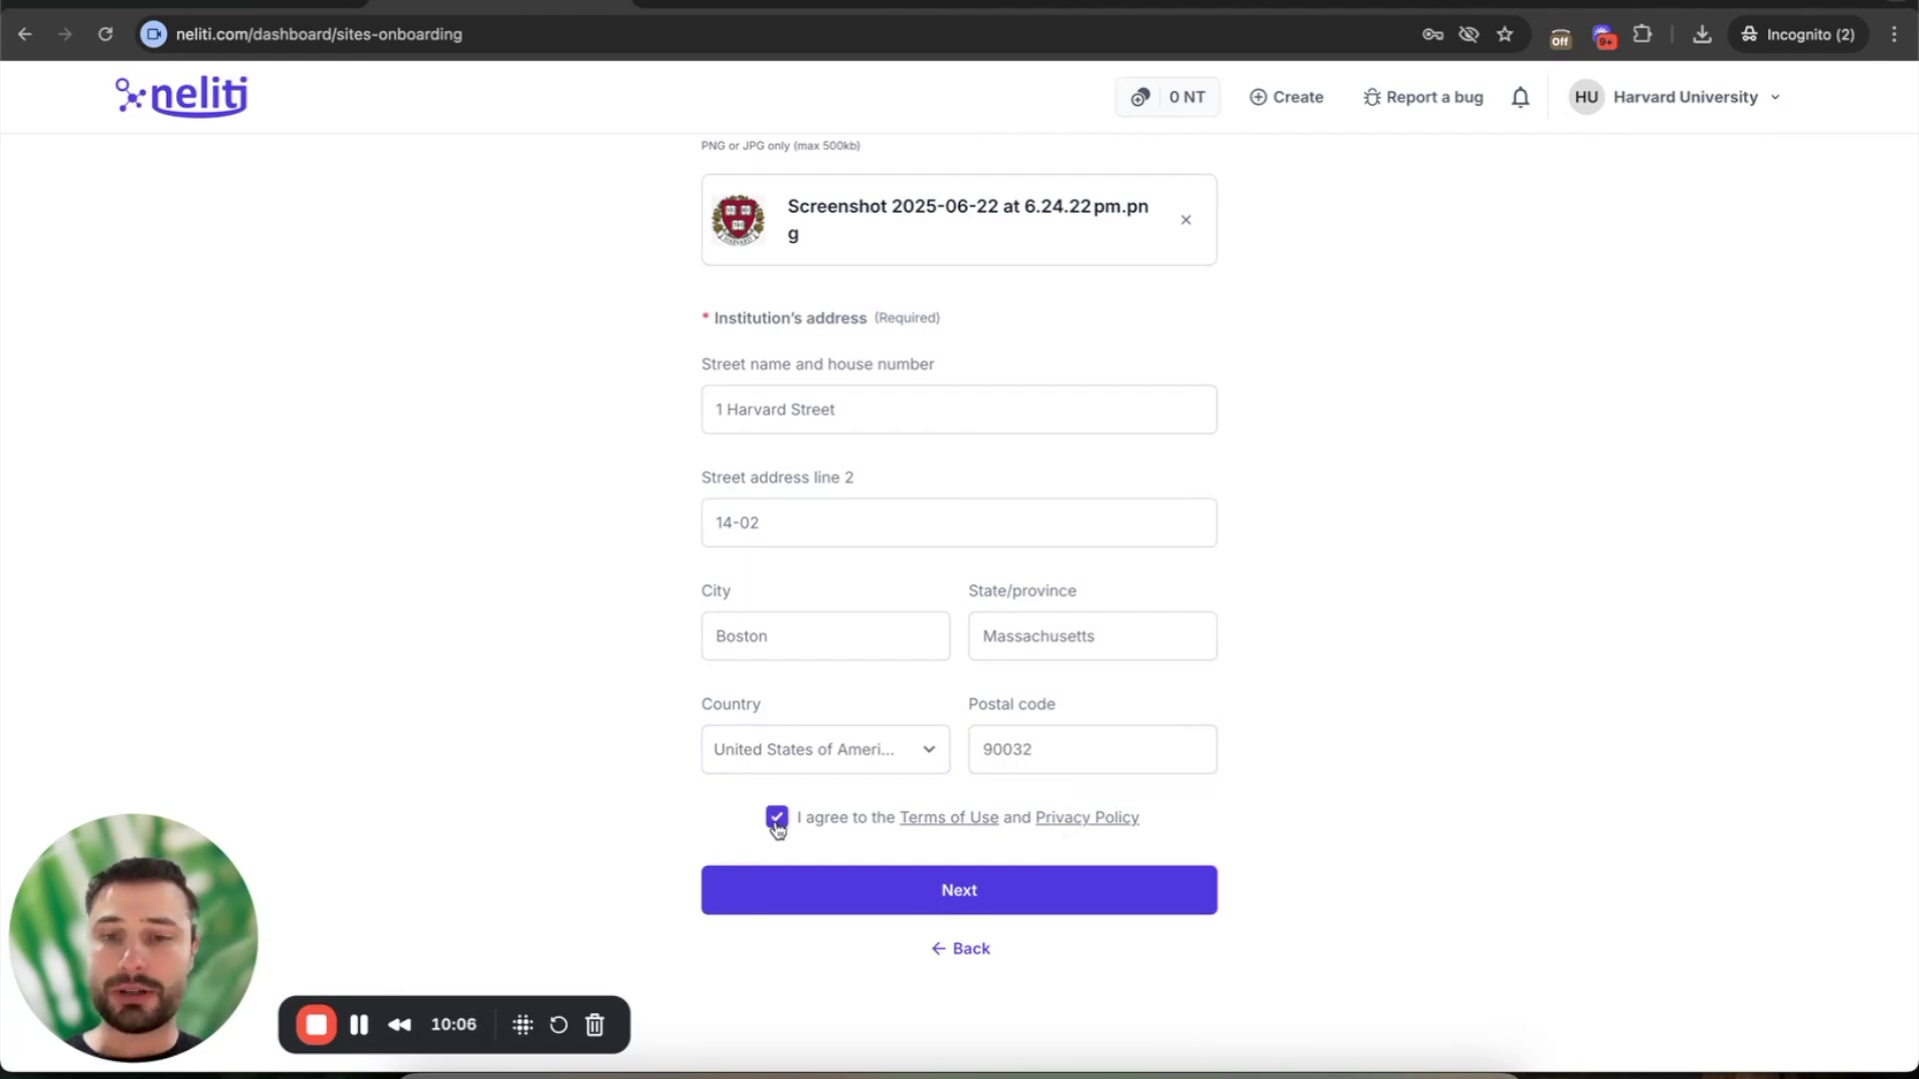
- Submit the repository form and open Manage my new repository
{"action": "left_click", "coordinate": [954, 893]}
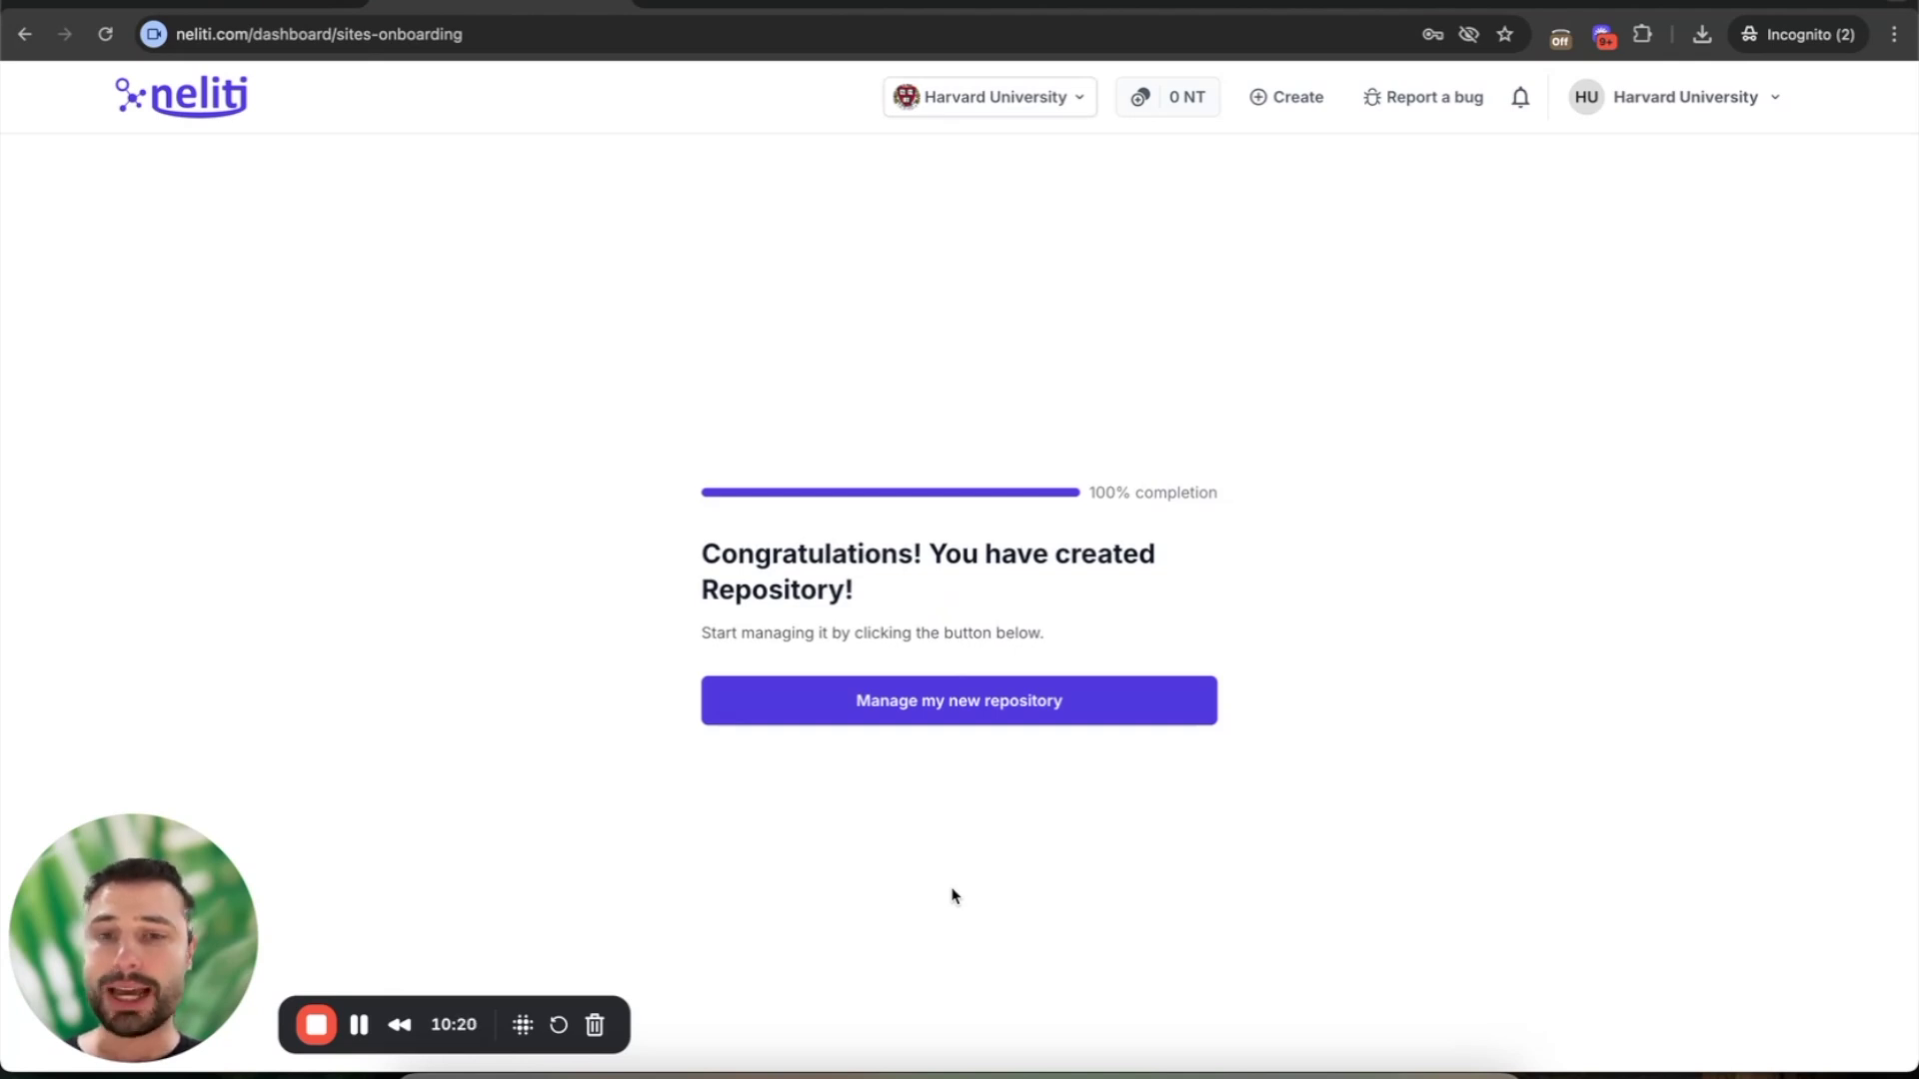
{"action": "left_click", "coordinate": [934, 707]}
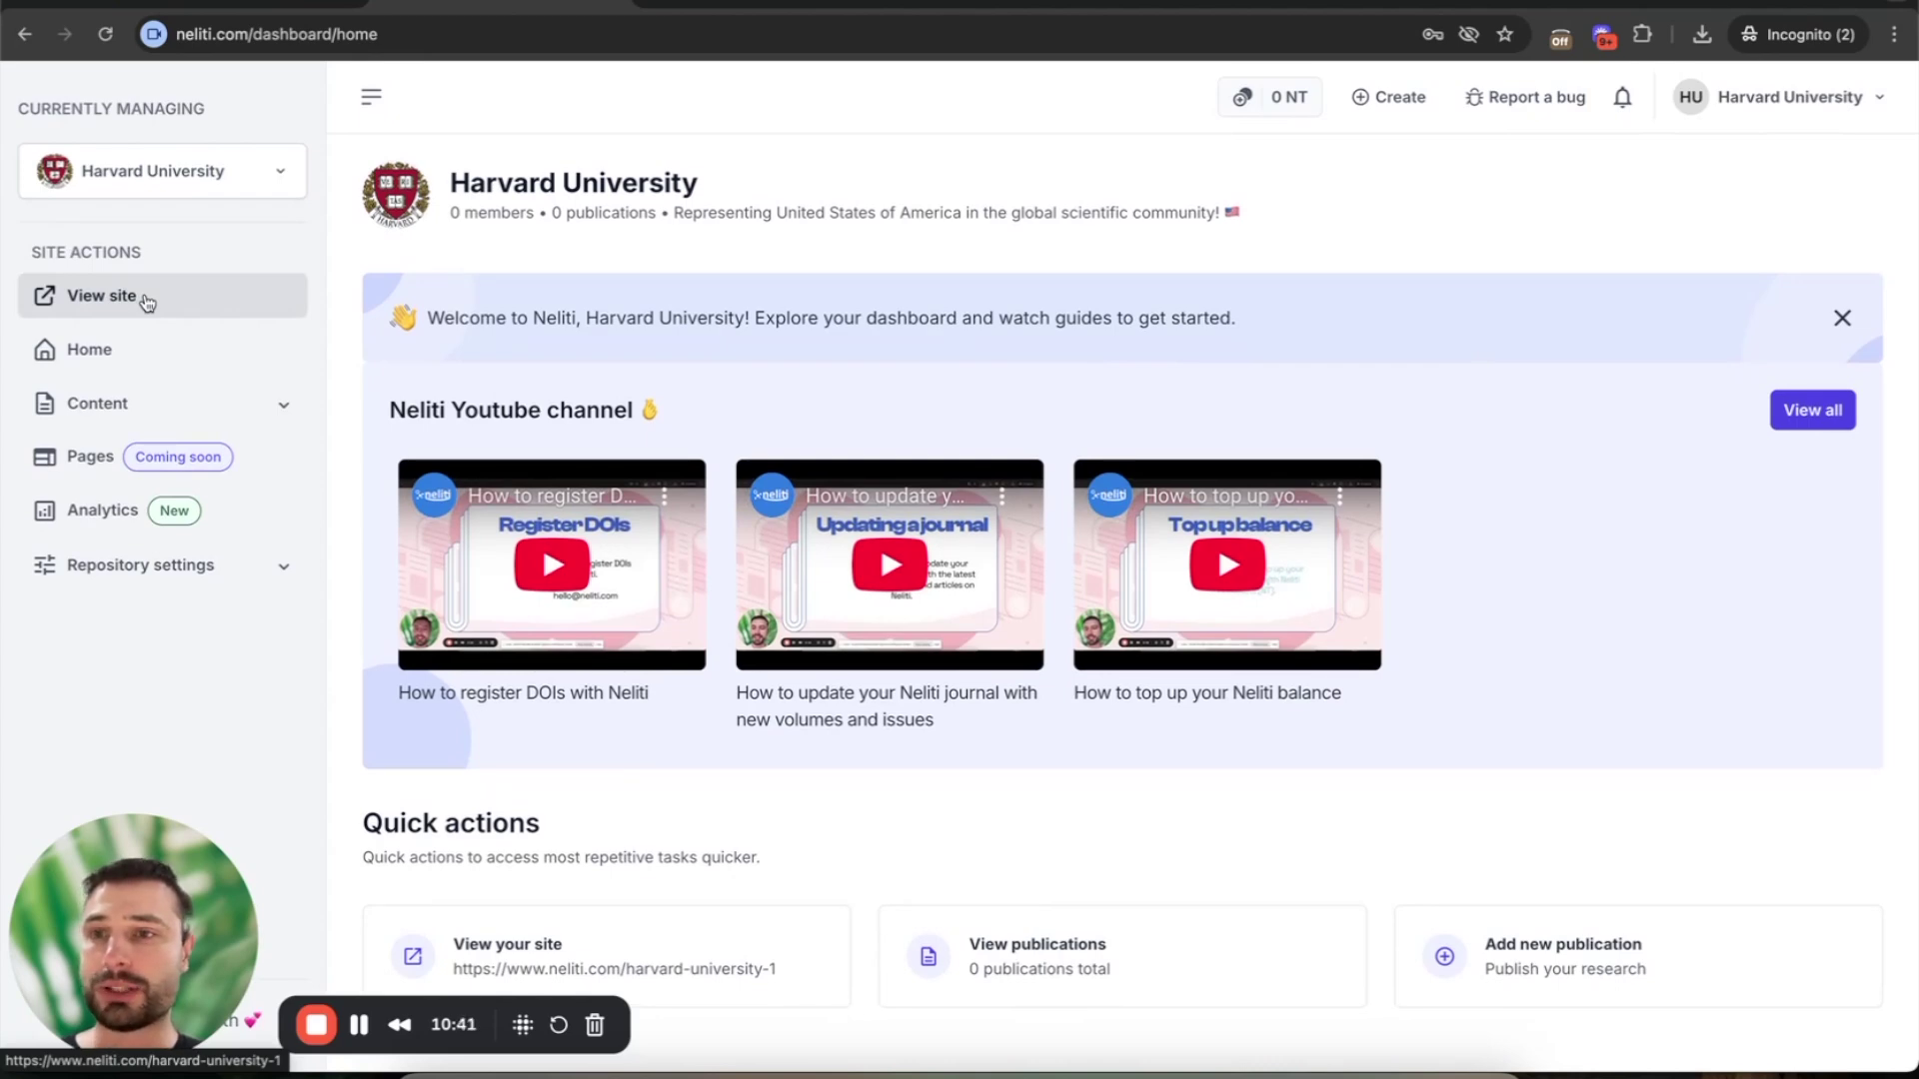
- View the public site, compare it with the dashboard, and highlight its neliti.com/harvard-university-1 address
{"action": "left_click", "coordinate": [147, 303]}
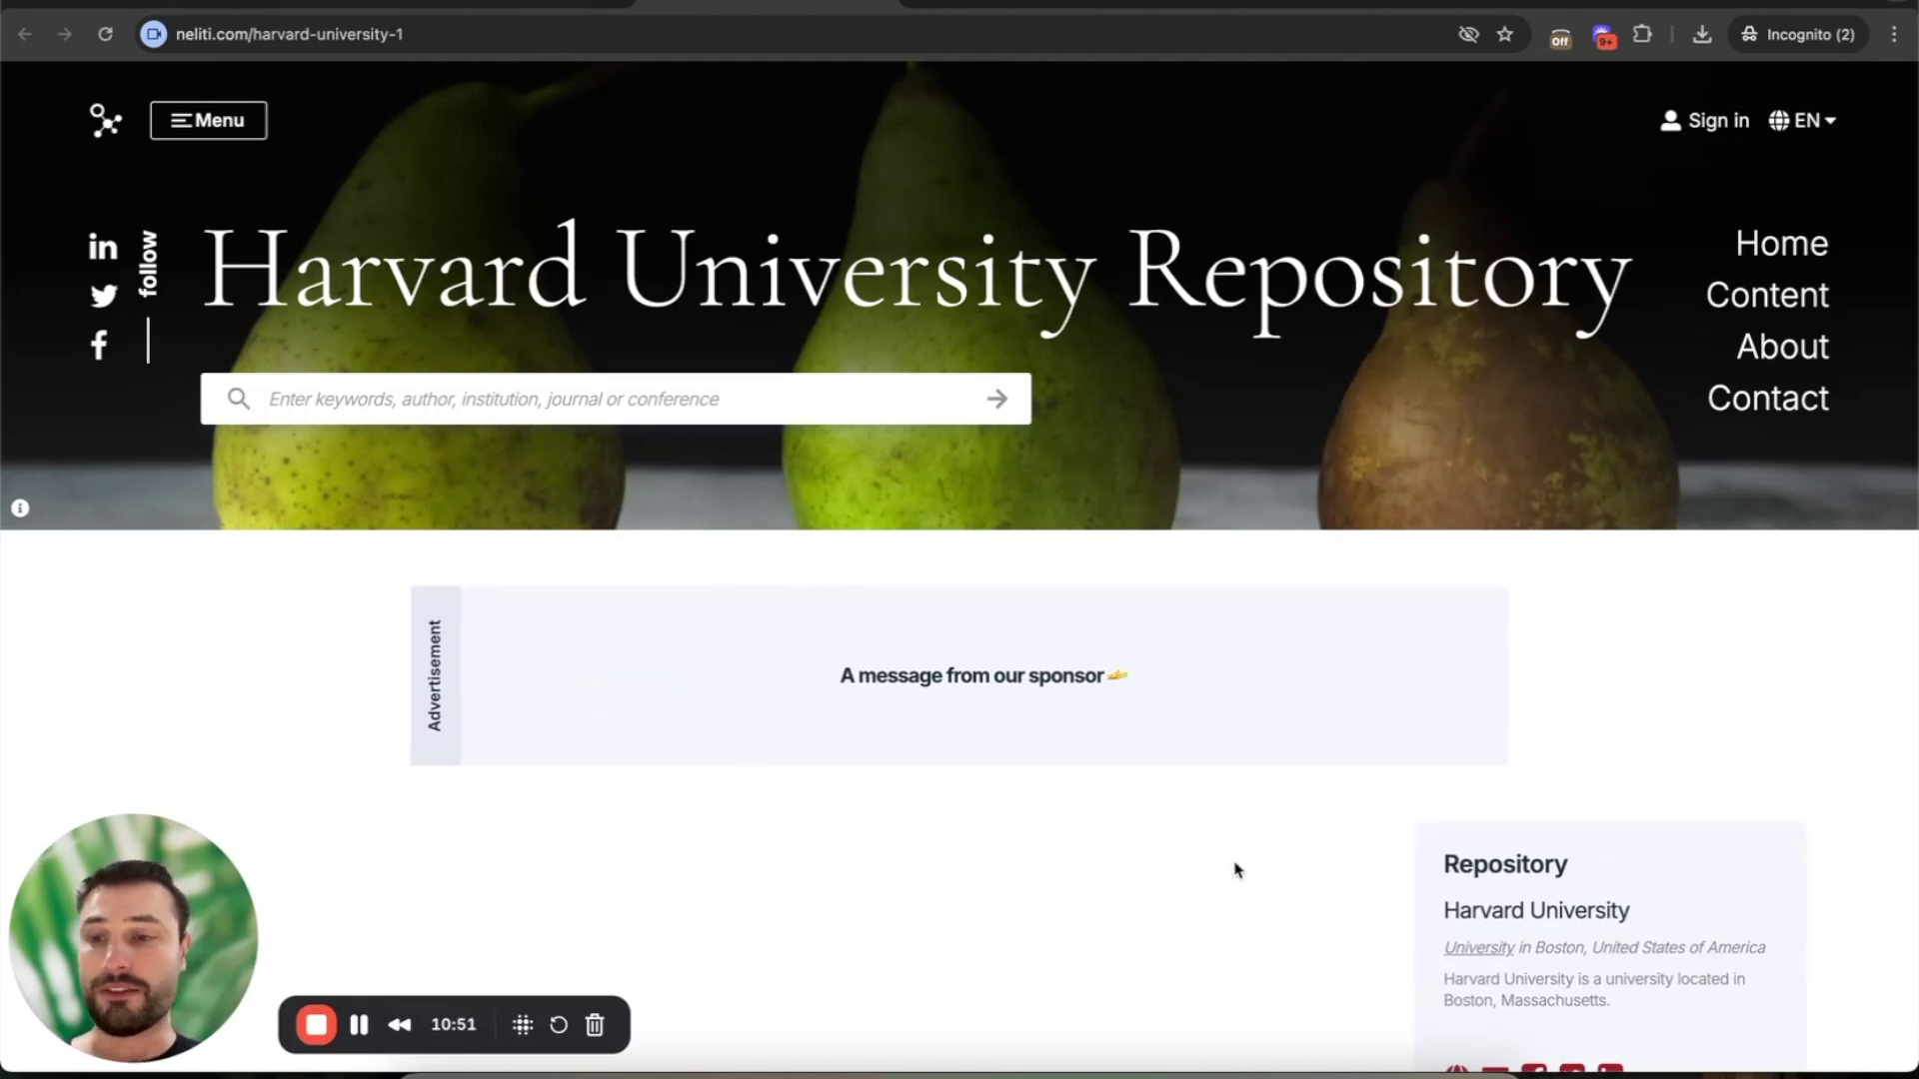
{"action": "scroll", "coordinate": [1236, 870], "scroll_direction": "down", "scroll_amount": 4}
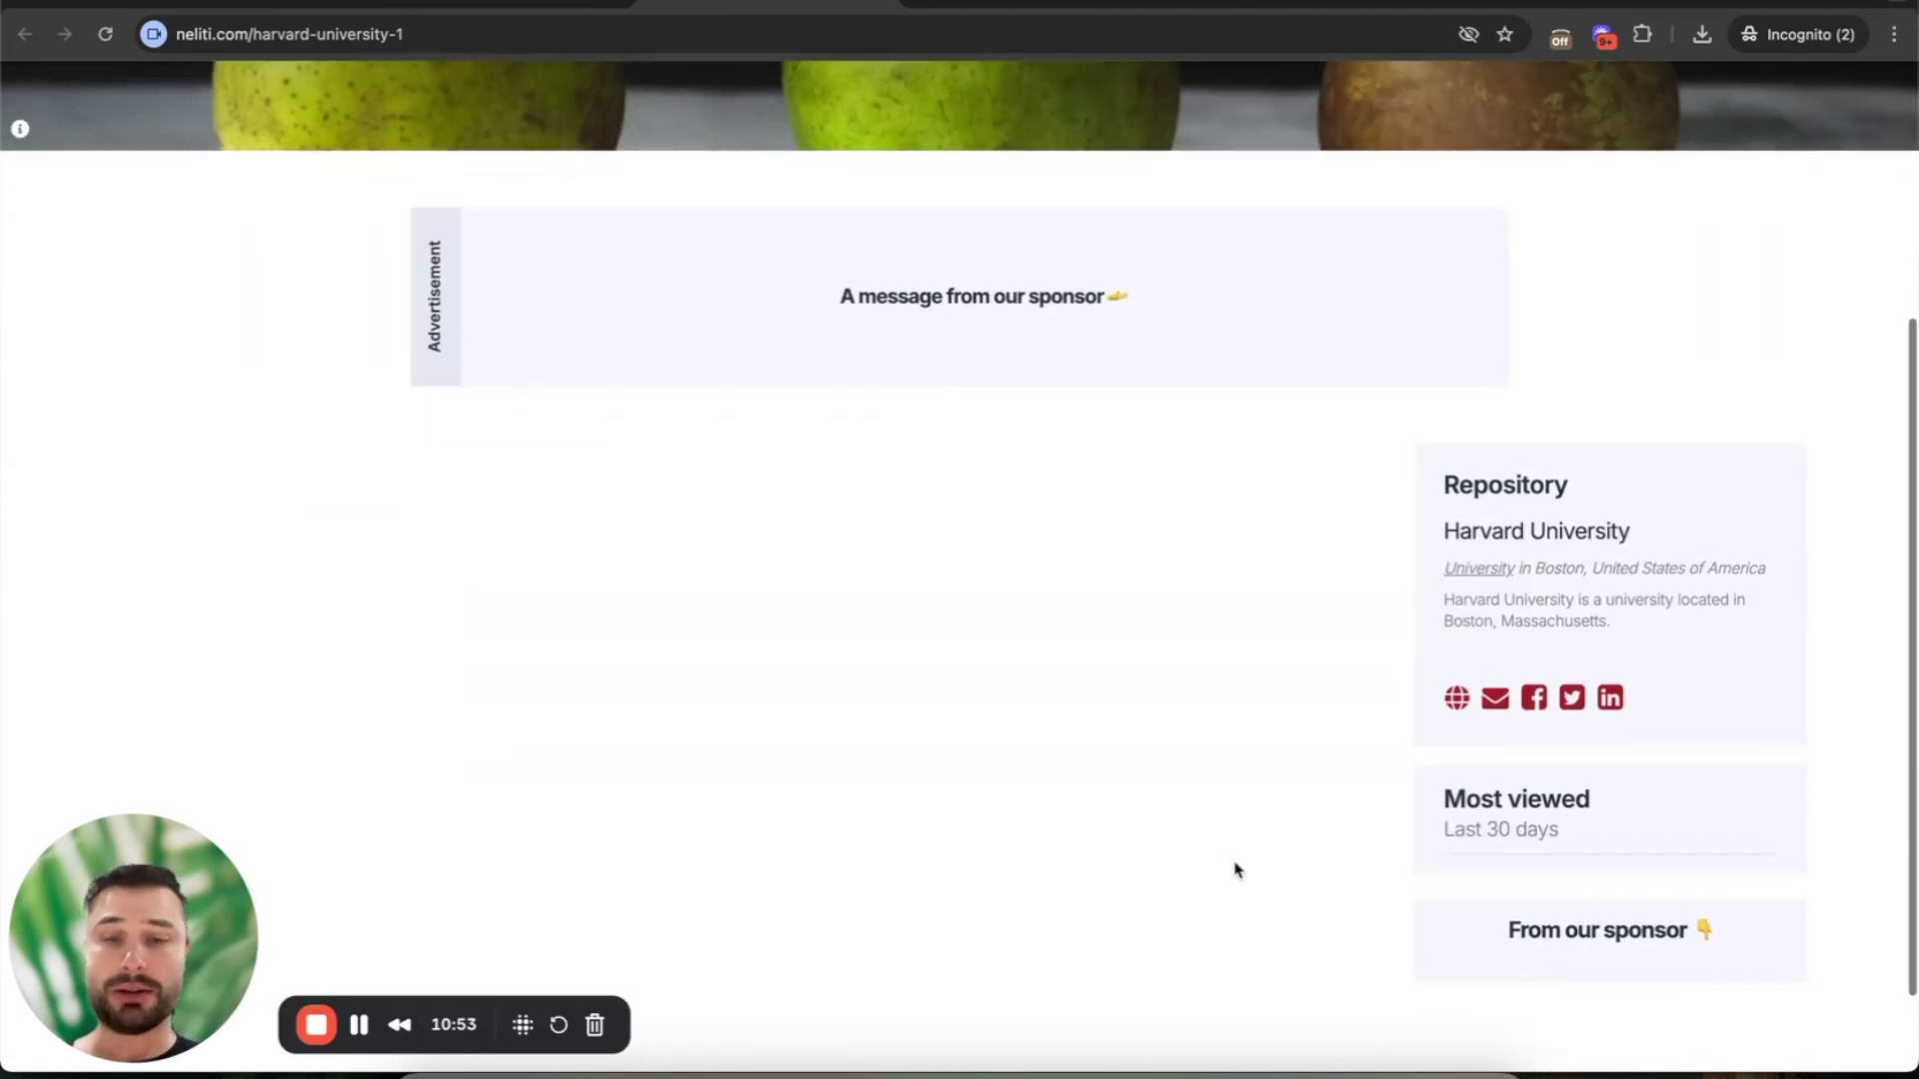
{"action": "scroll", "coordinate": [1236, 870], "scroll_direction": "up", "scroll_amount": 3}
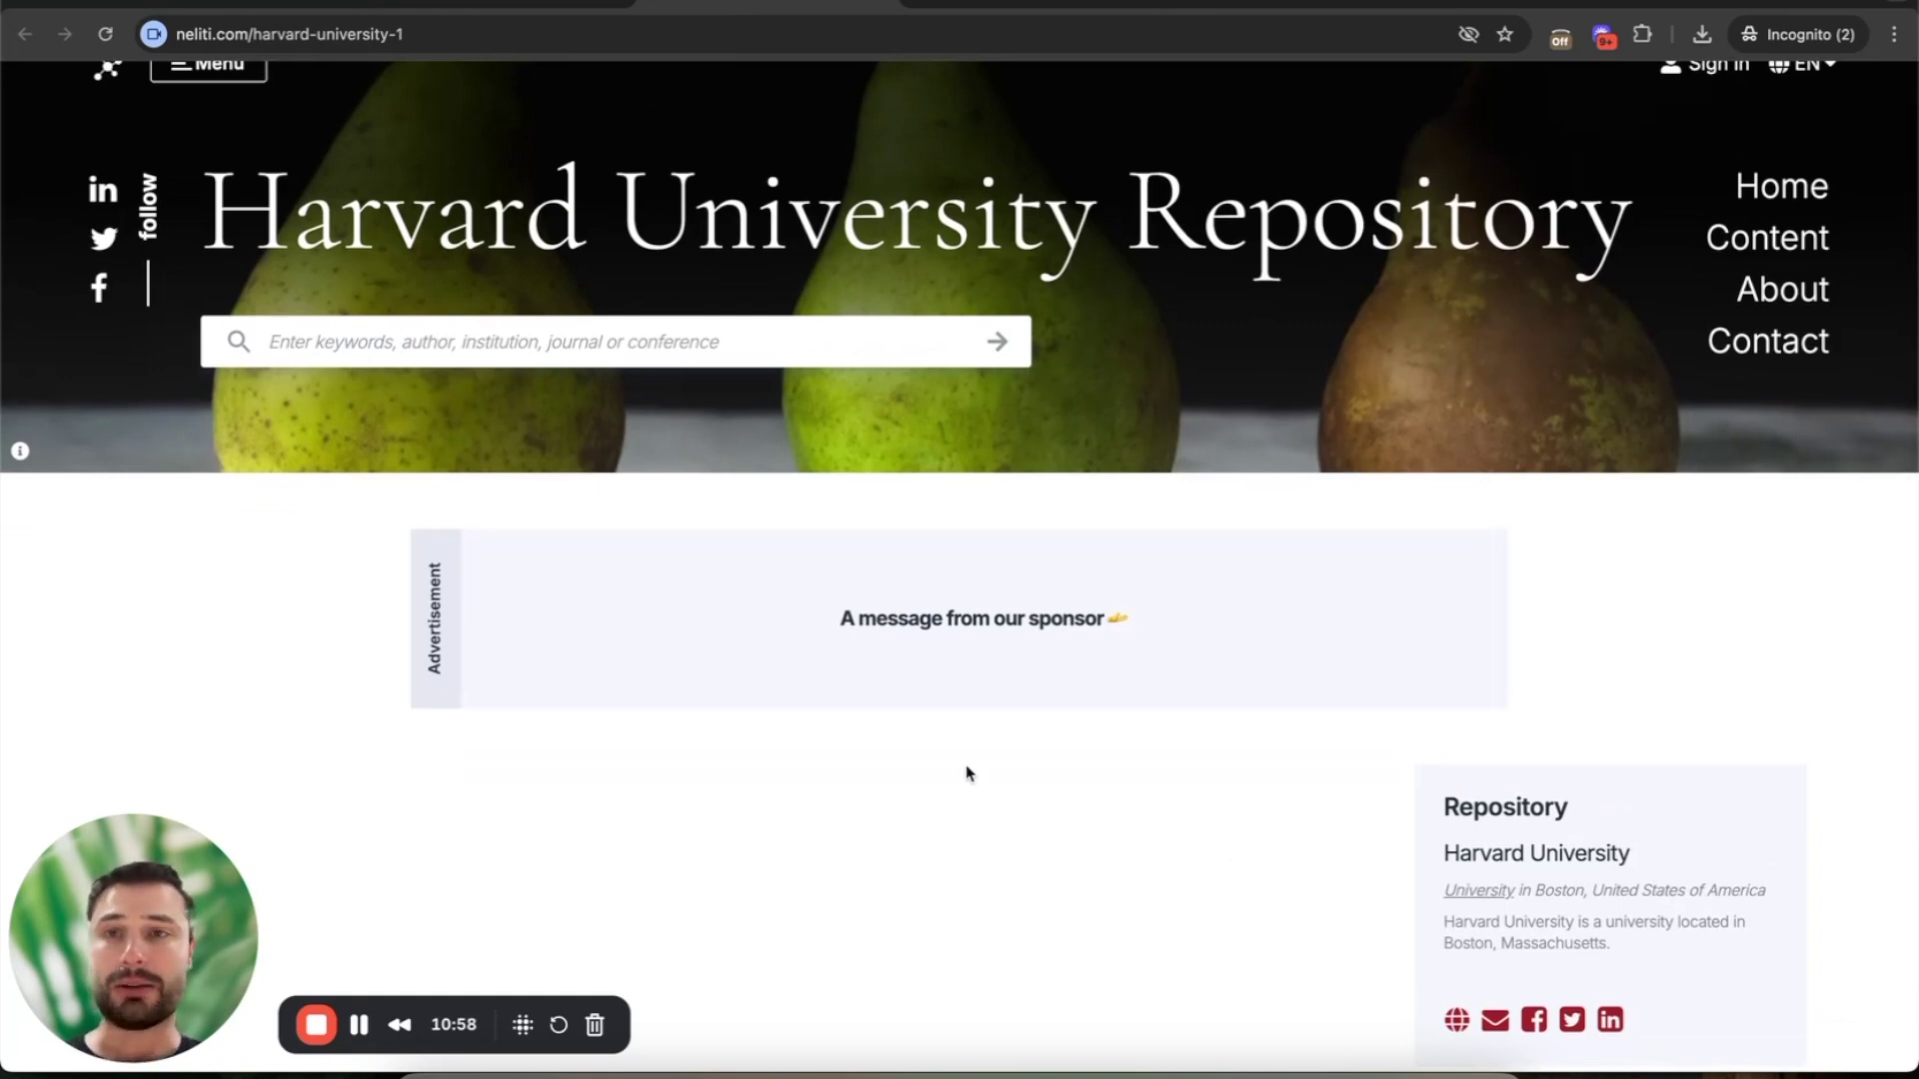
{"action": "left_click", "coordinate": [498, 3]}
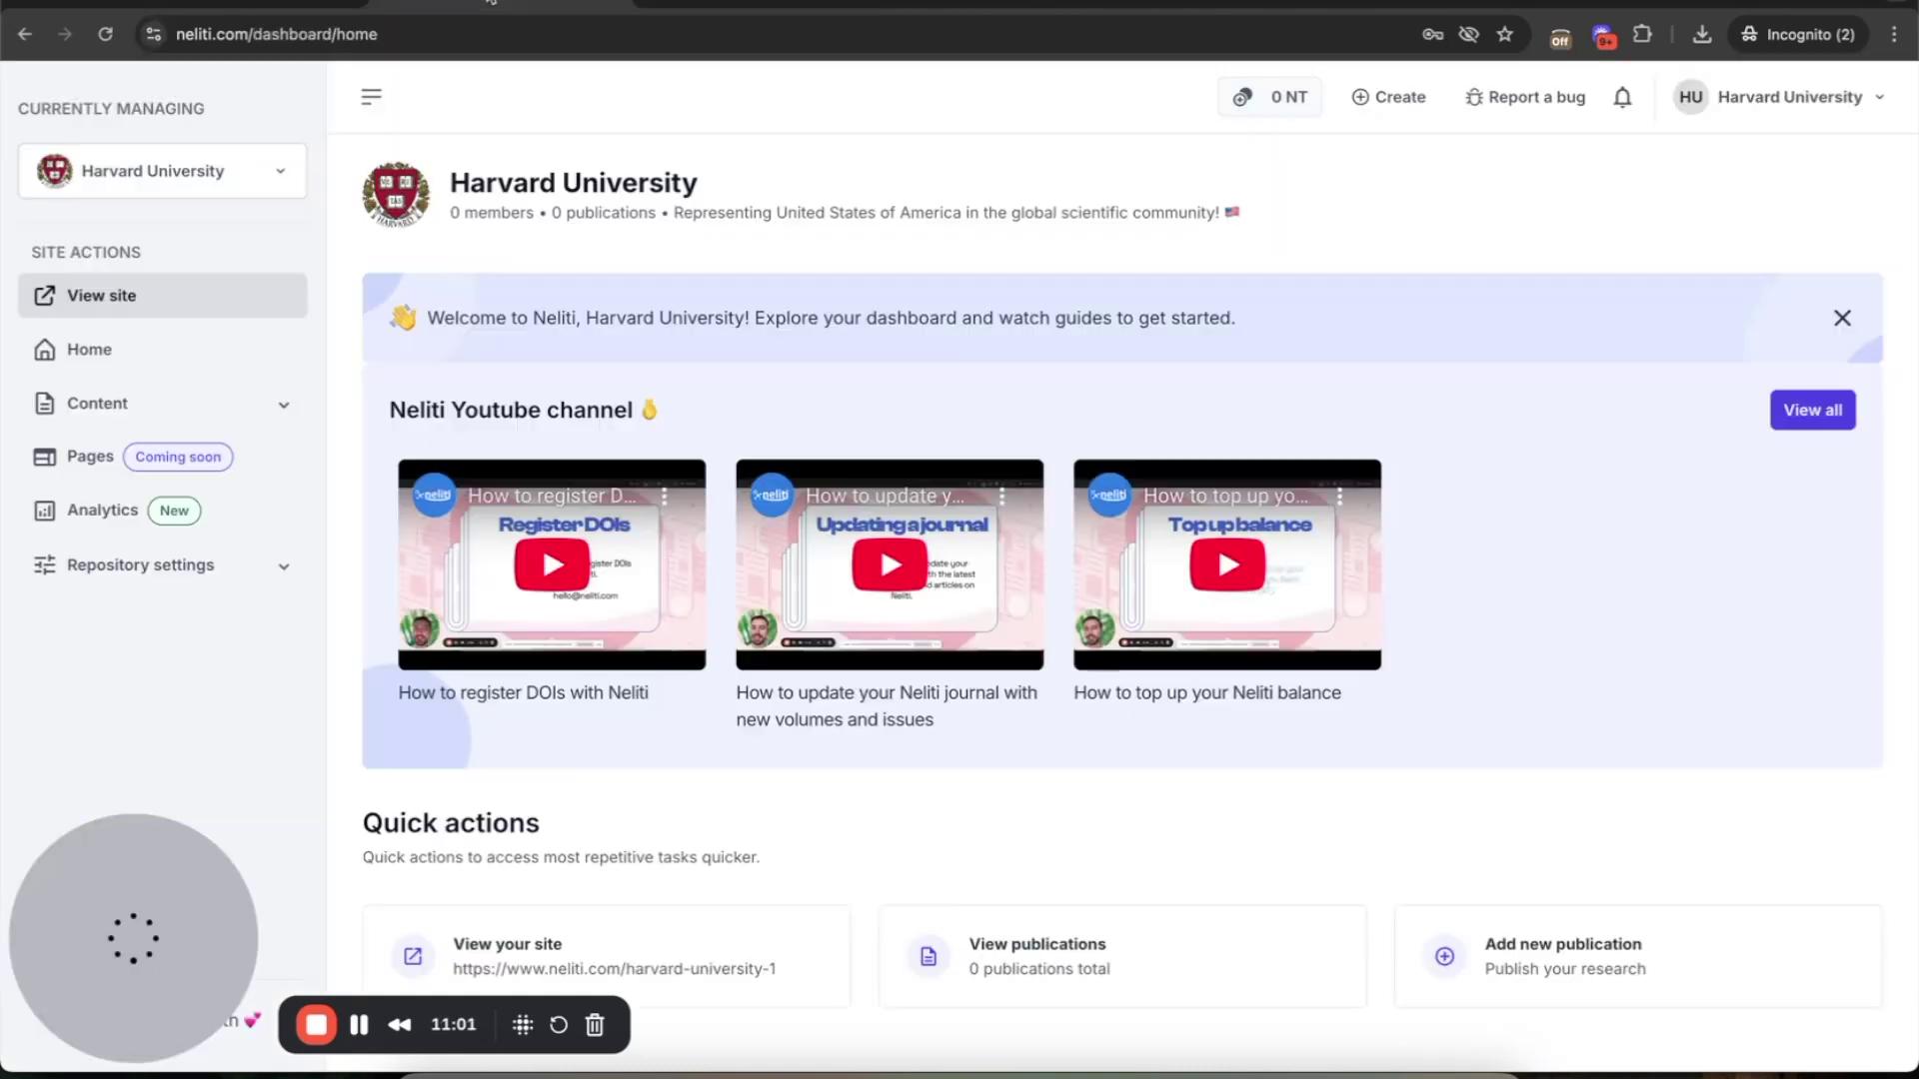
{"action": "left_click", "coordinate": [726, 3]}
{"action": "left_click", "coordinate": [497, 3]}
{"action": "left_click", "coordinate": [726, 3]}
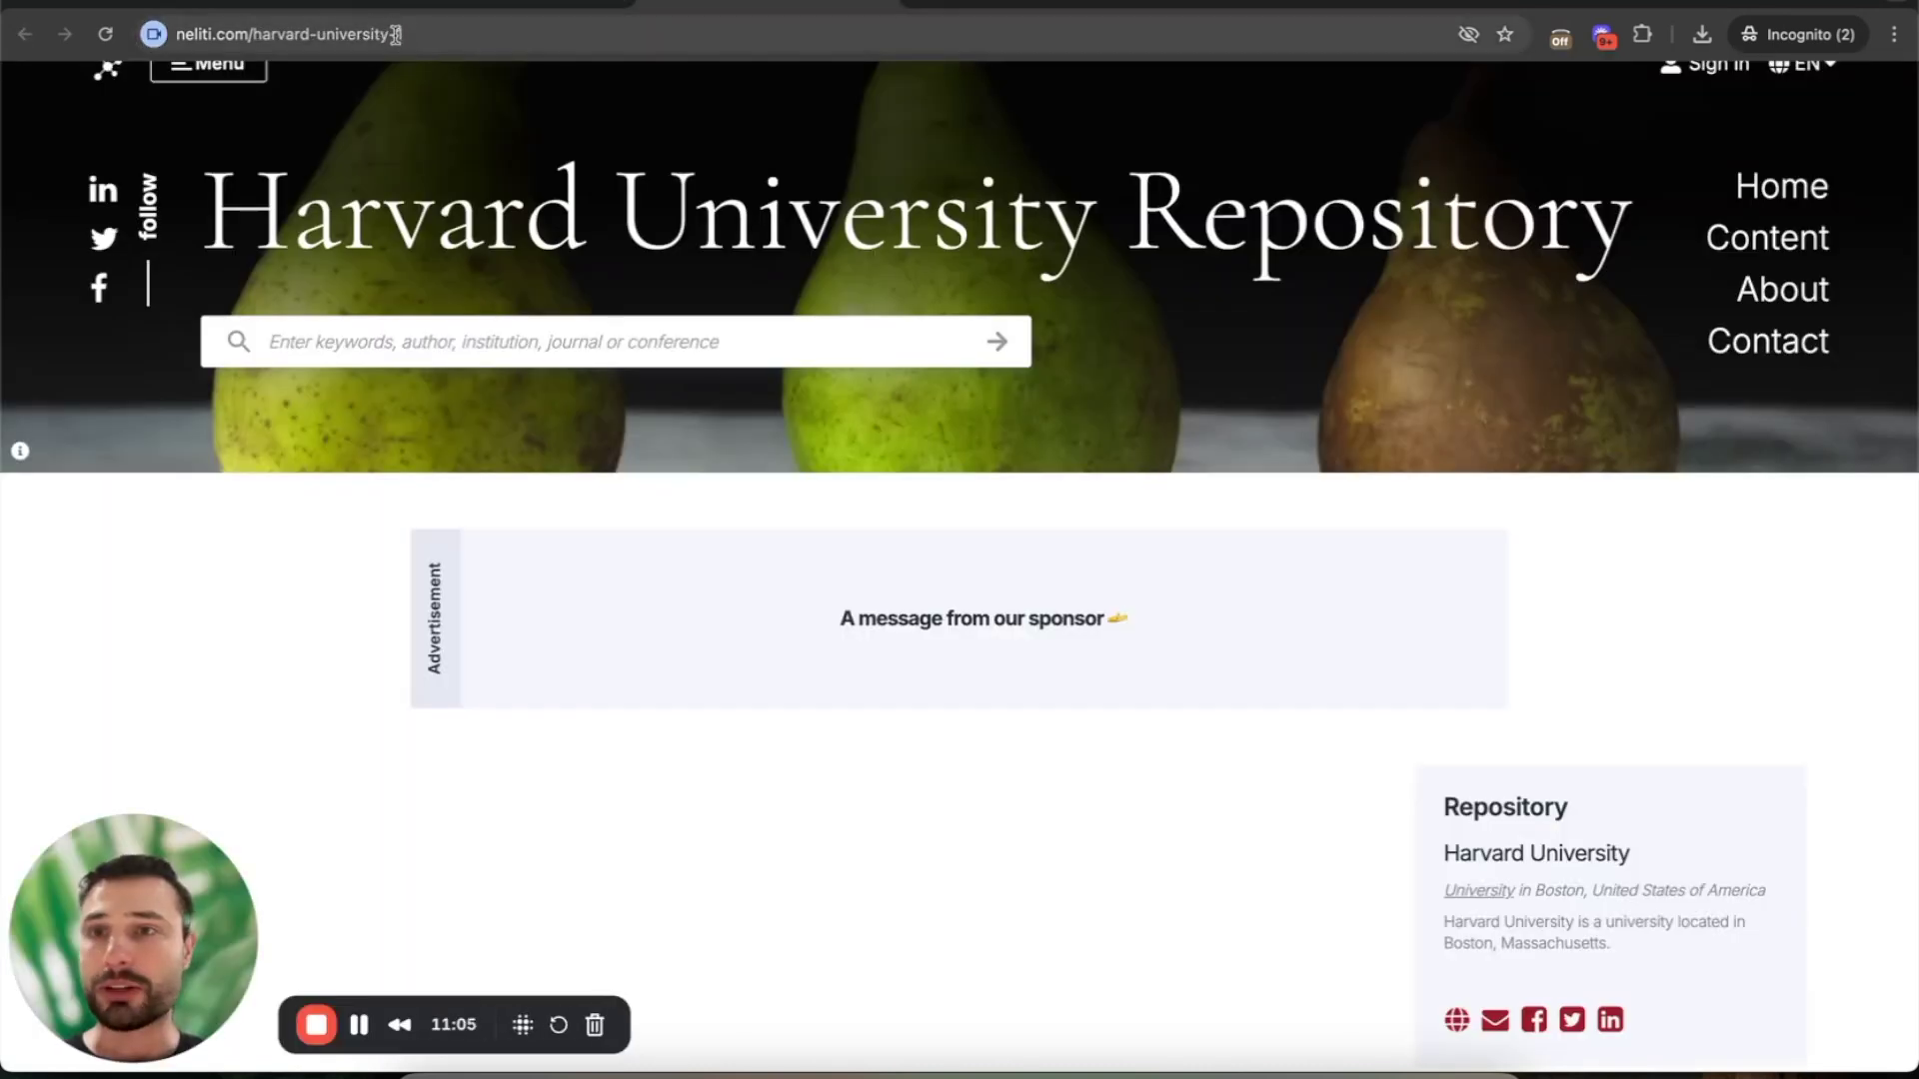
{"action": "left_click", "coordinate": [237, 30]}
{"action": "left_click_drag", "start_coordinate": [266, 34], "coordinate": [609, 47]}
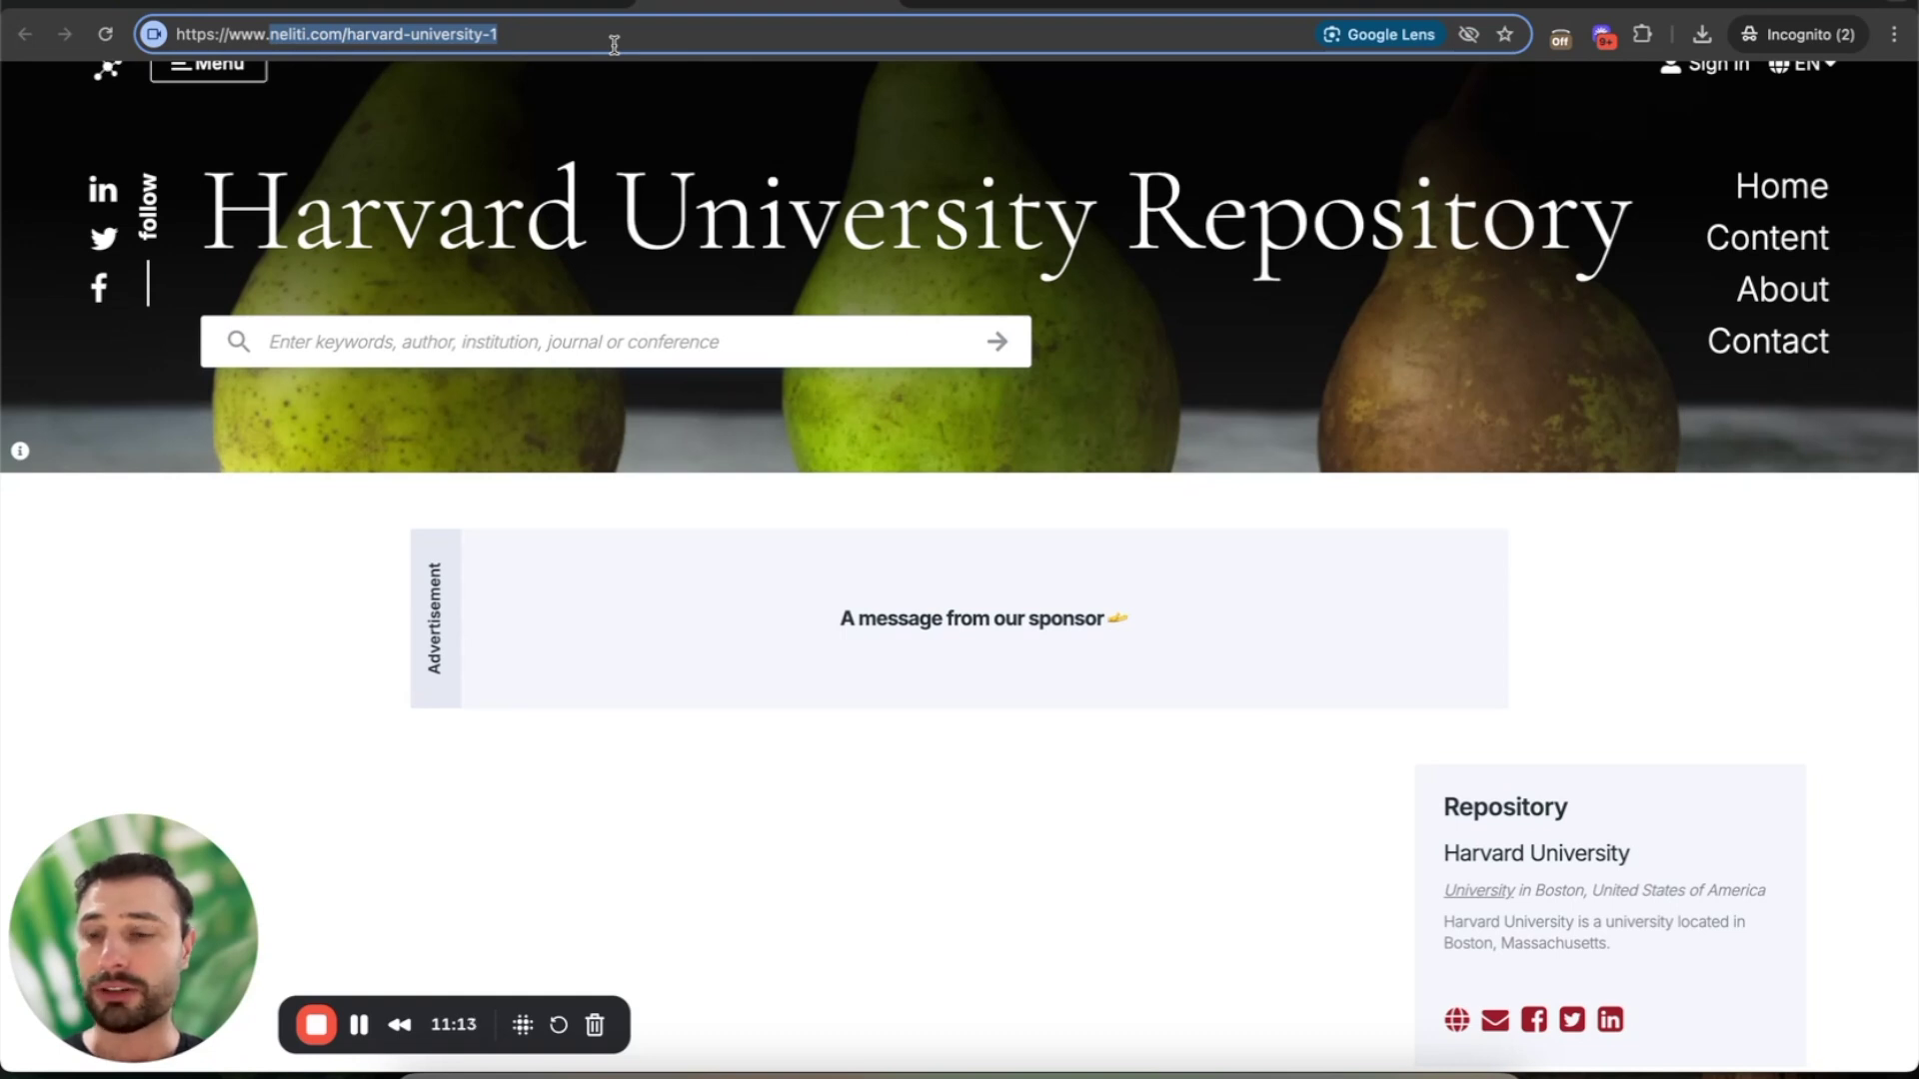
{"action": "left_click", "coordinate": [553, 10]}
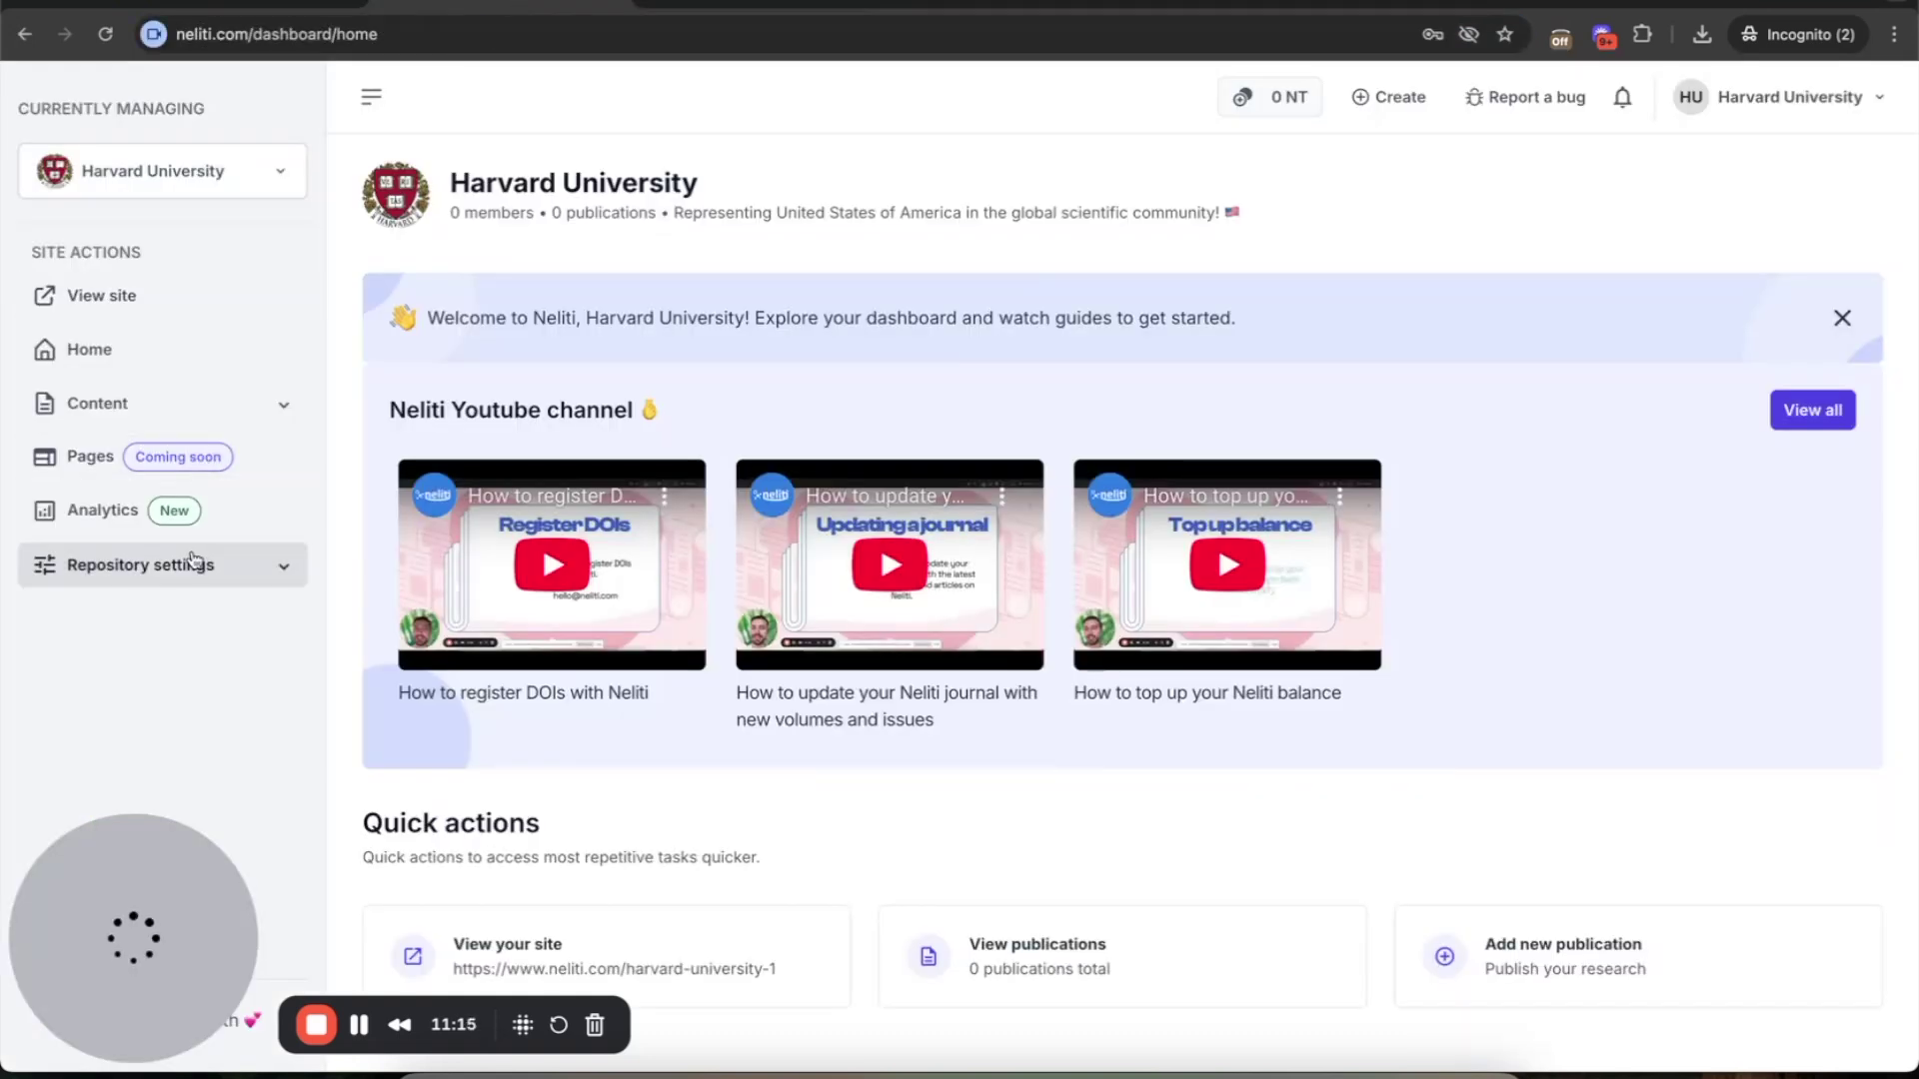
- Show the Domain management page under Repository settings, then expand the Content sections
{"action": "left_click", "coordinate": [192, 560]}
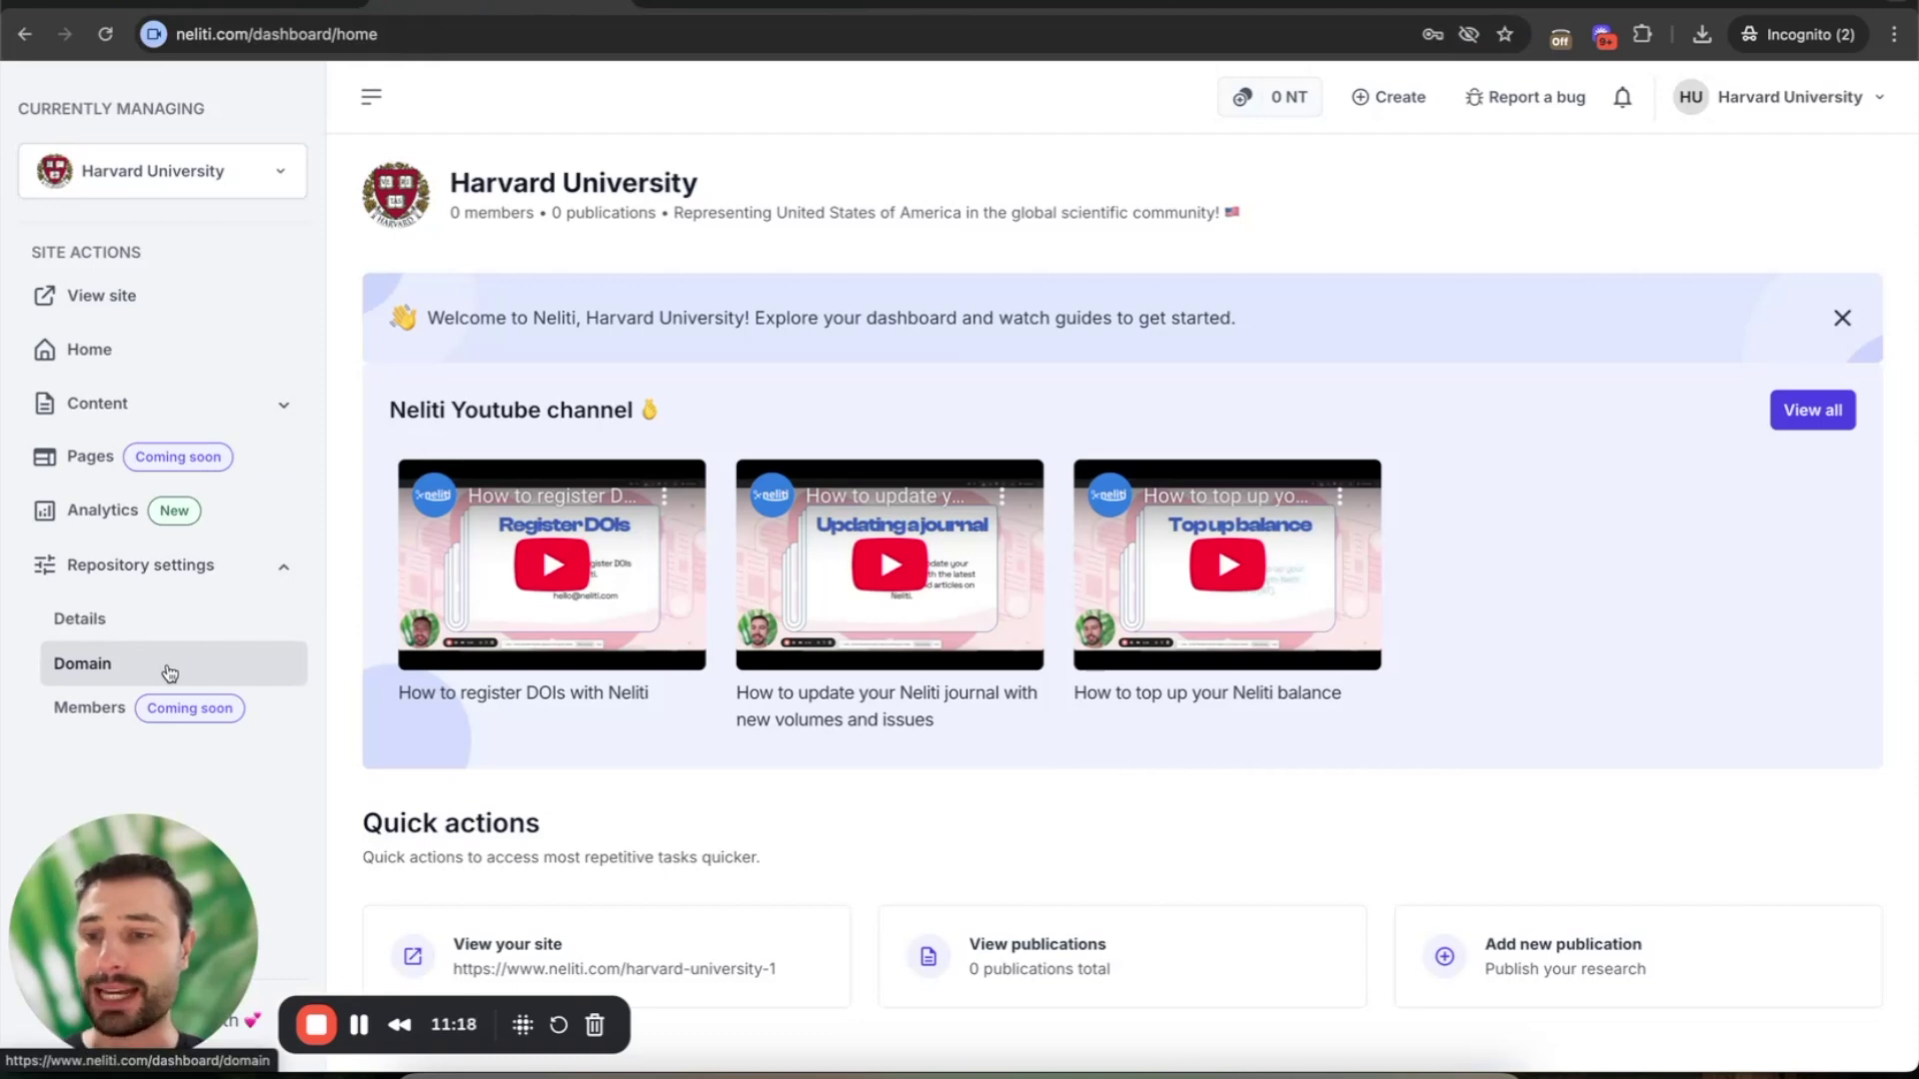
{"action": "left_click", "coordinate": [169, 673]}
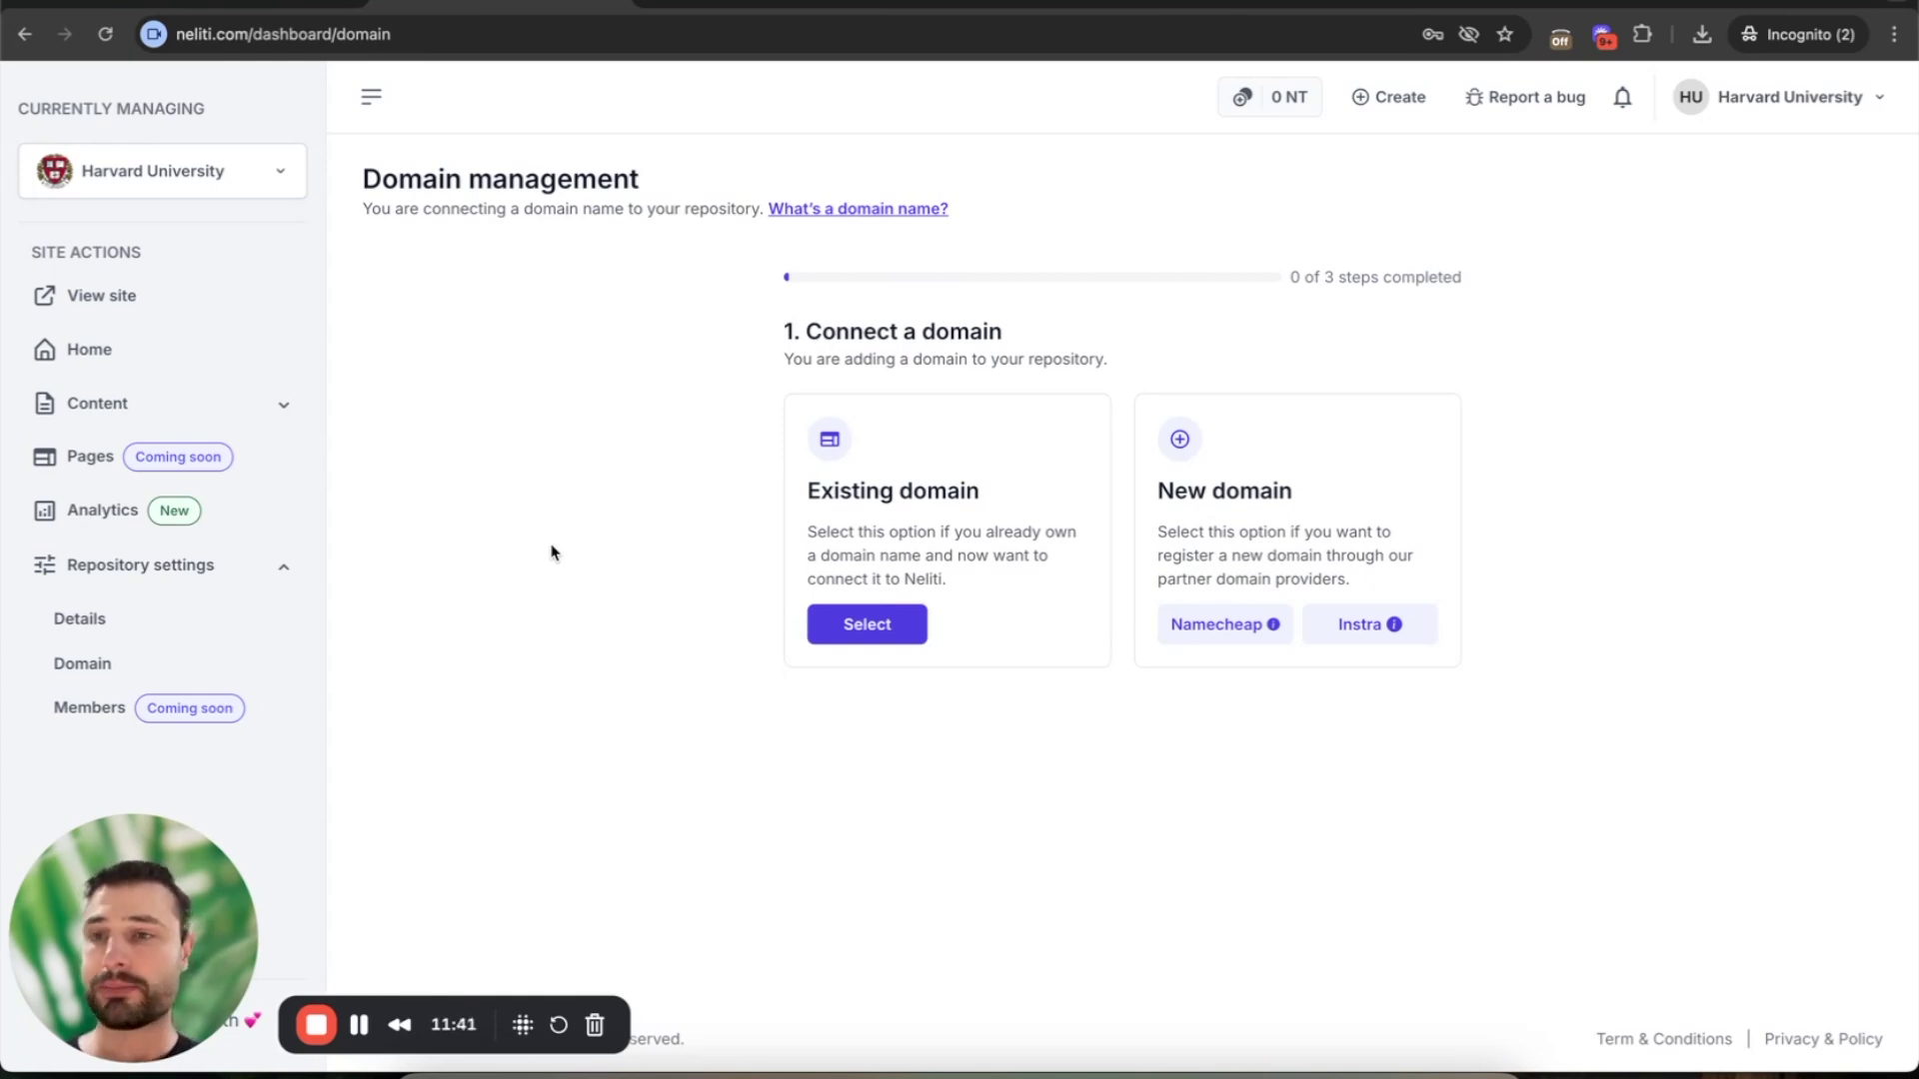
{"action": "left_click", "coordinate": [266, 404]}
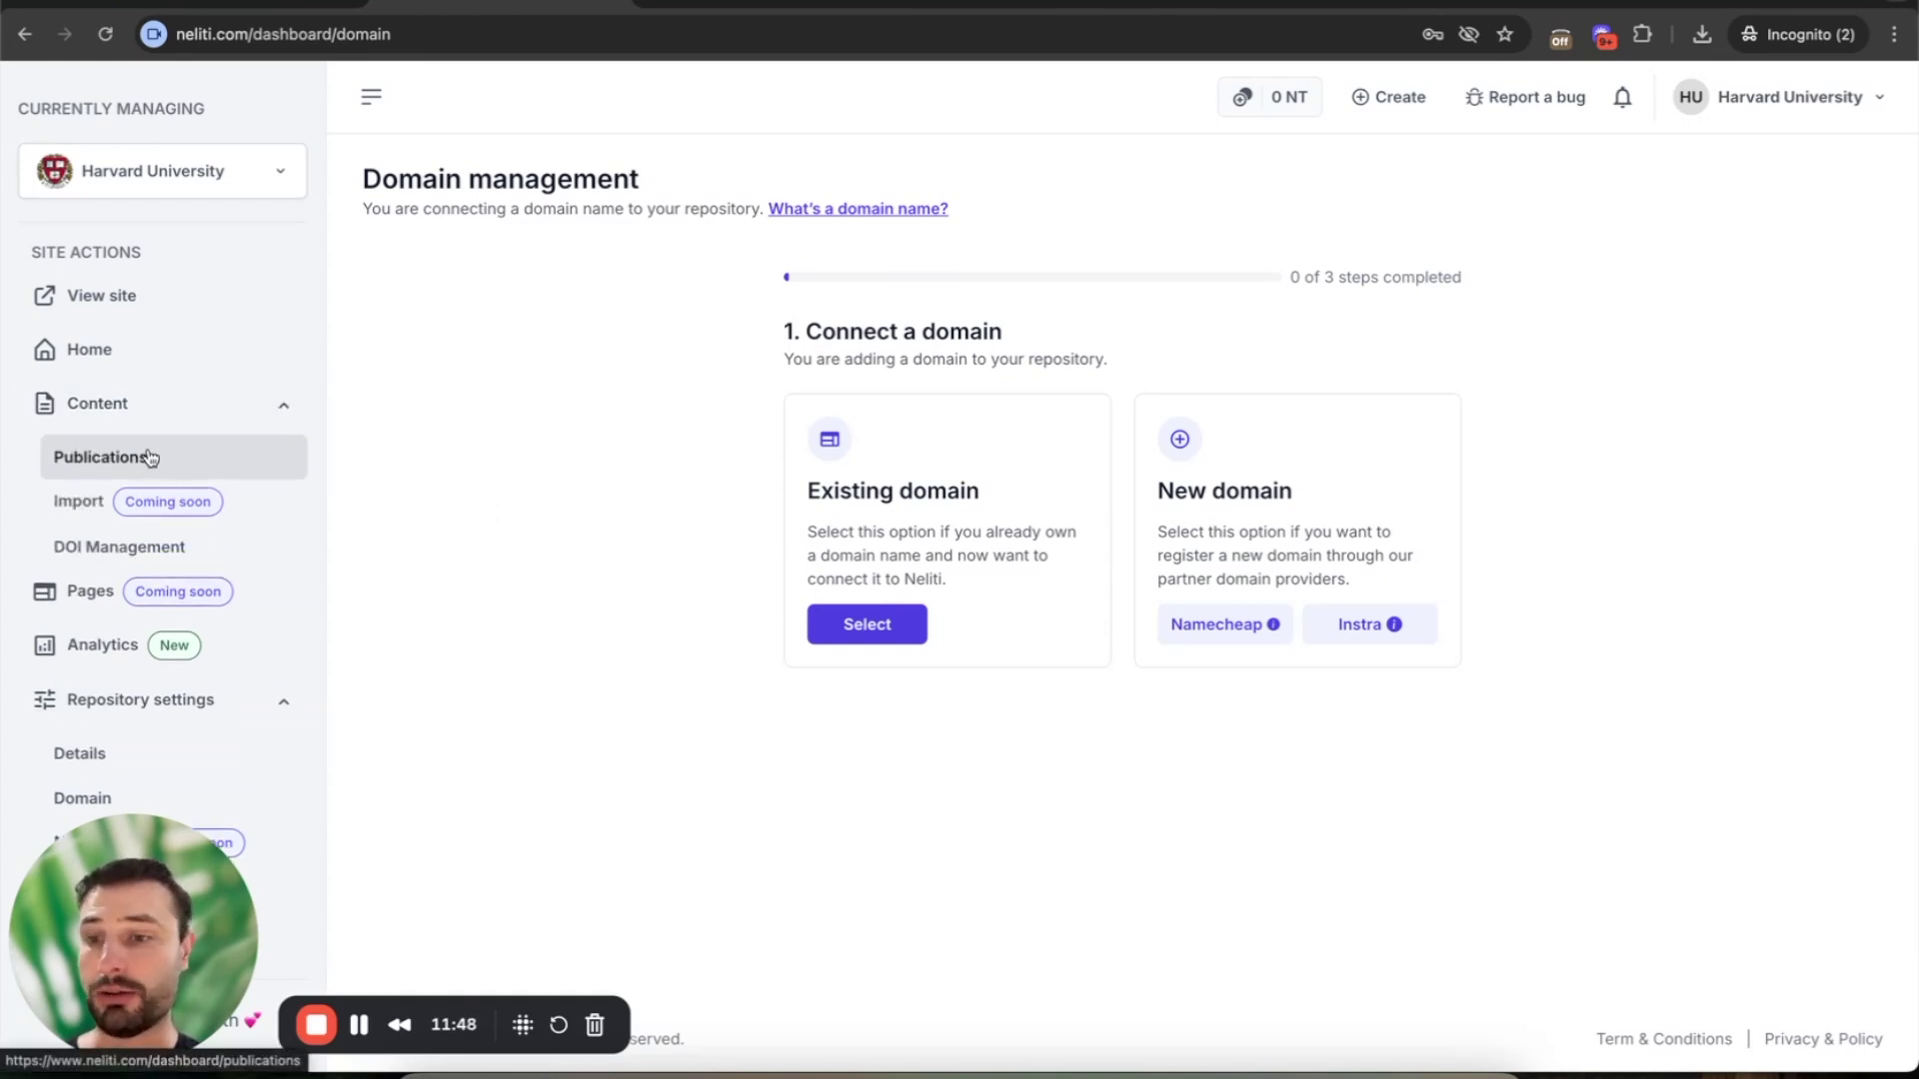
- Open the empty Publications list and a New publication form, then switch to the public site tab
{"action": "left_click", "coordinate": [150, 458]}
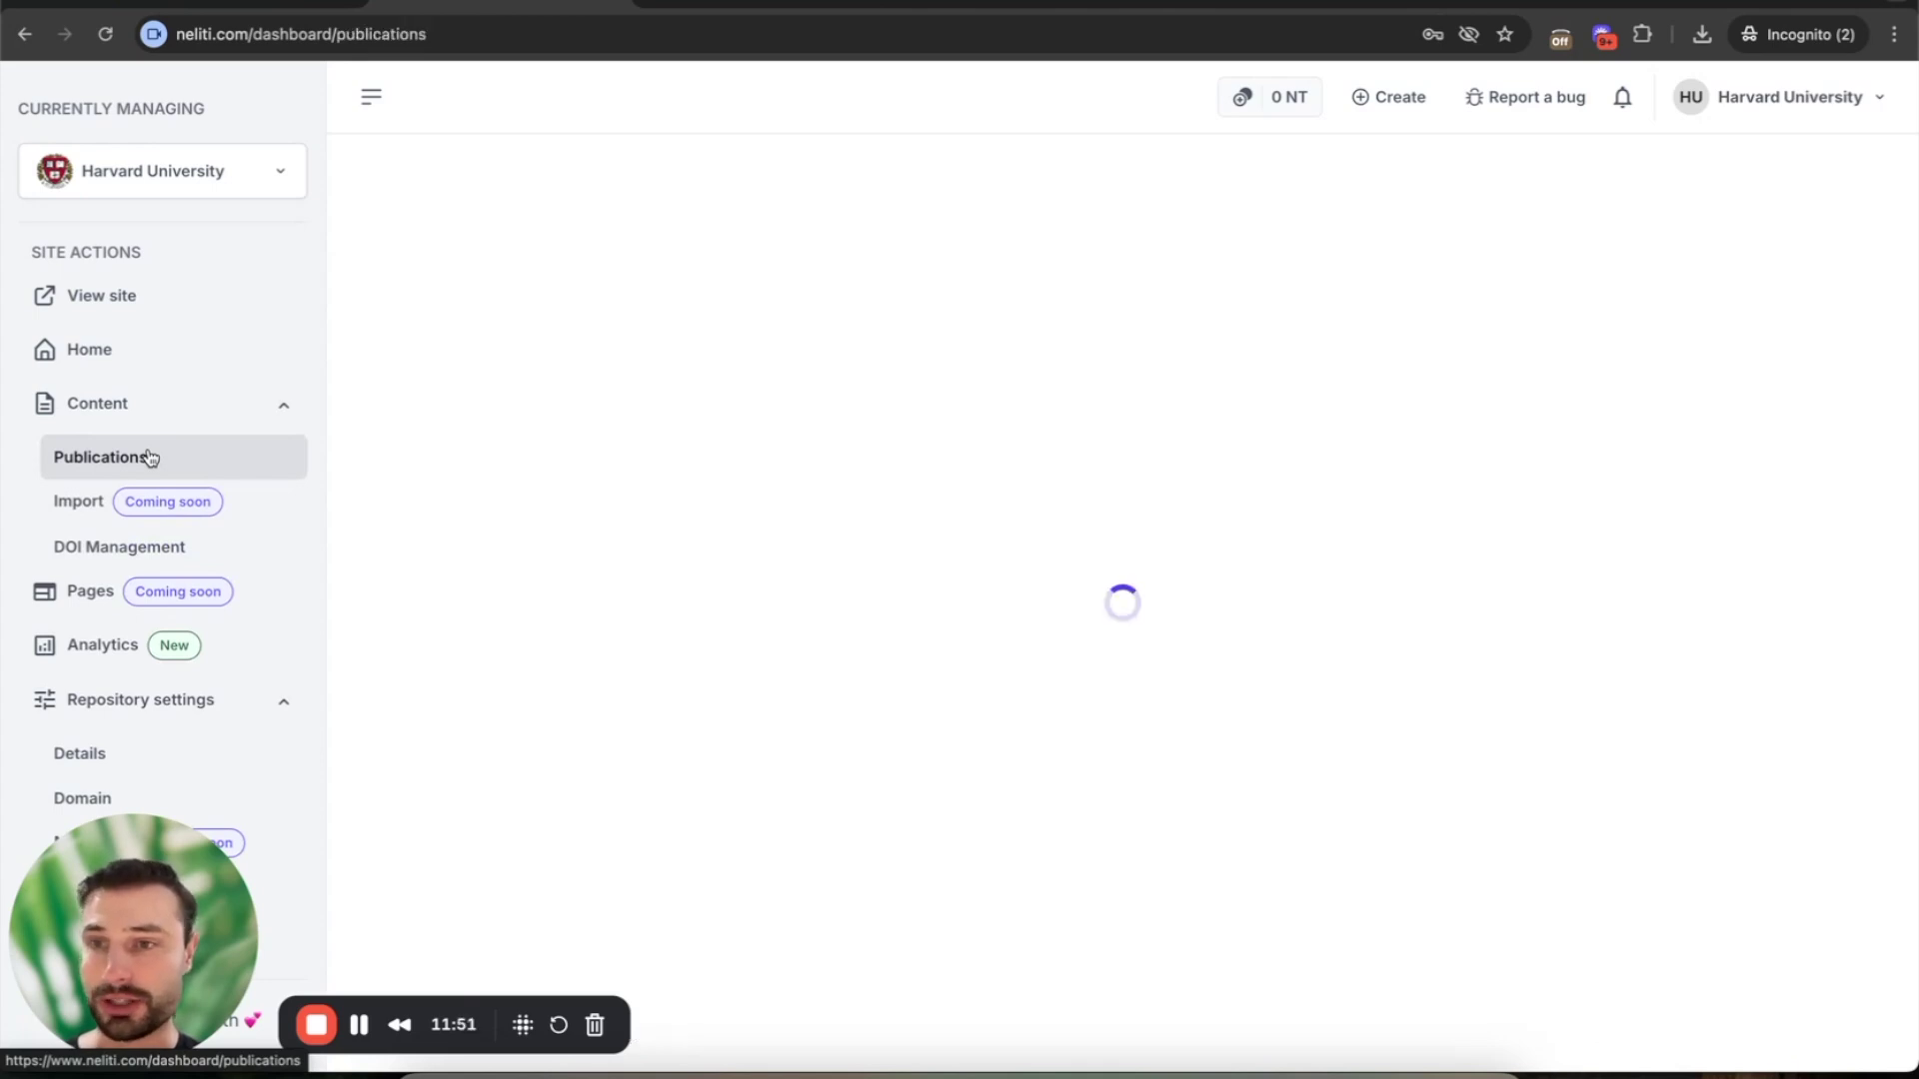
{"action": "left_click", "coordinate": [163, 409]}
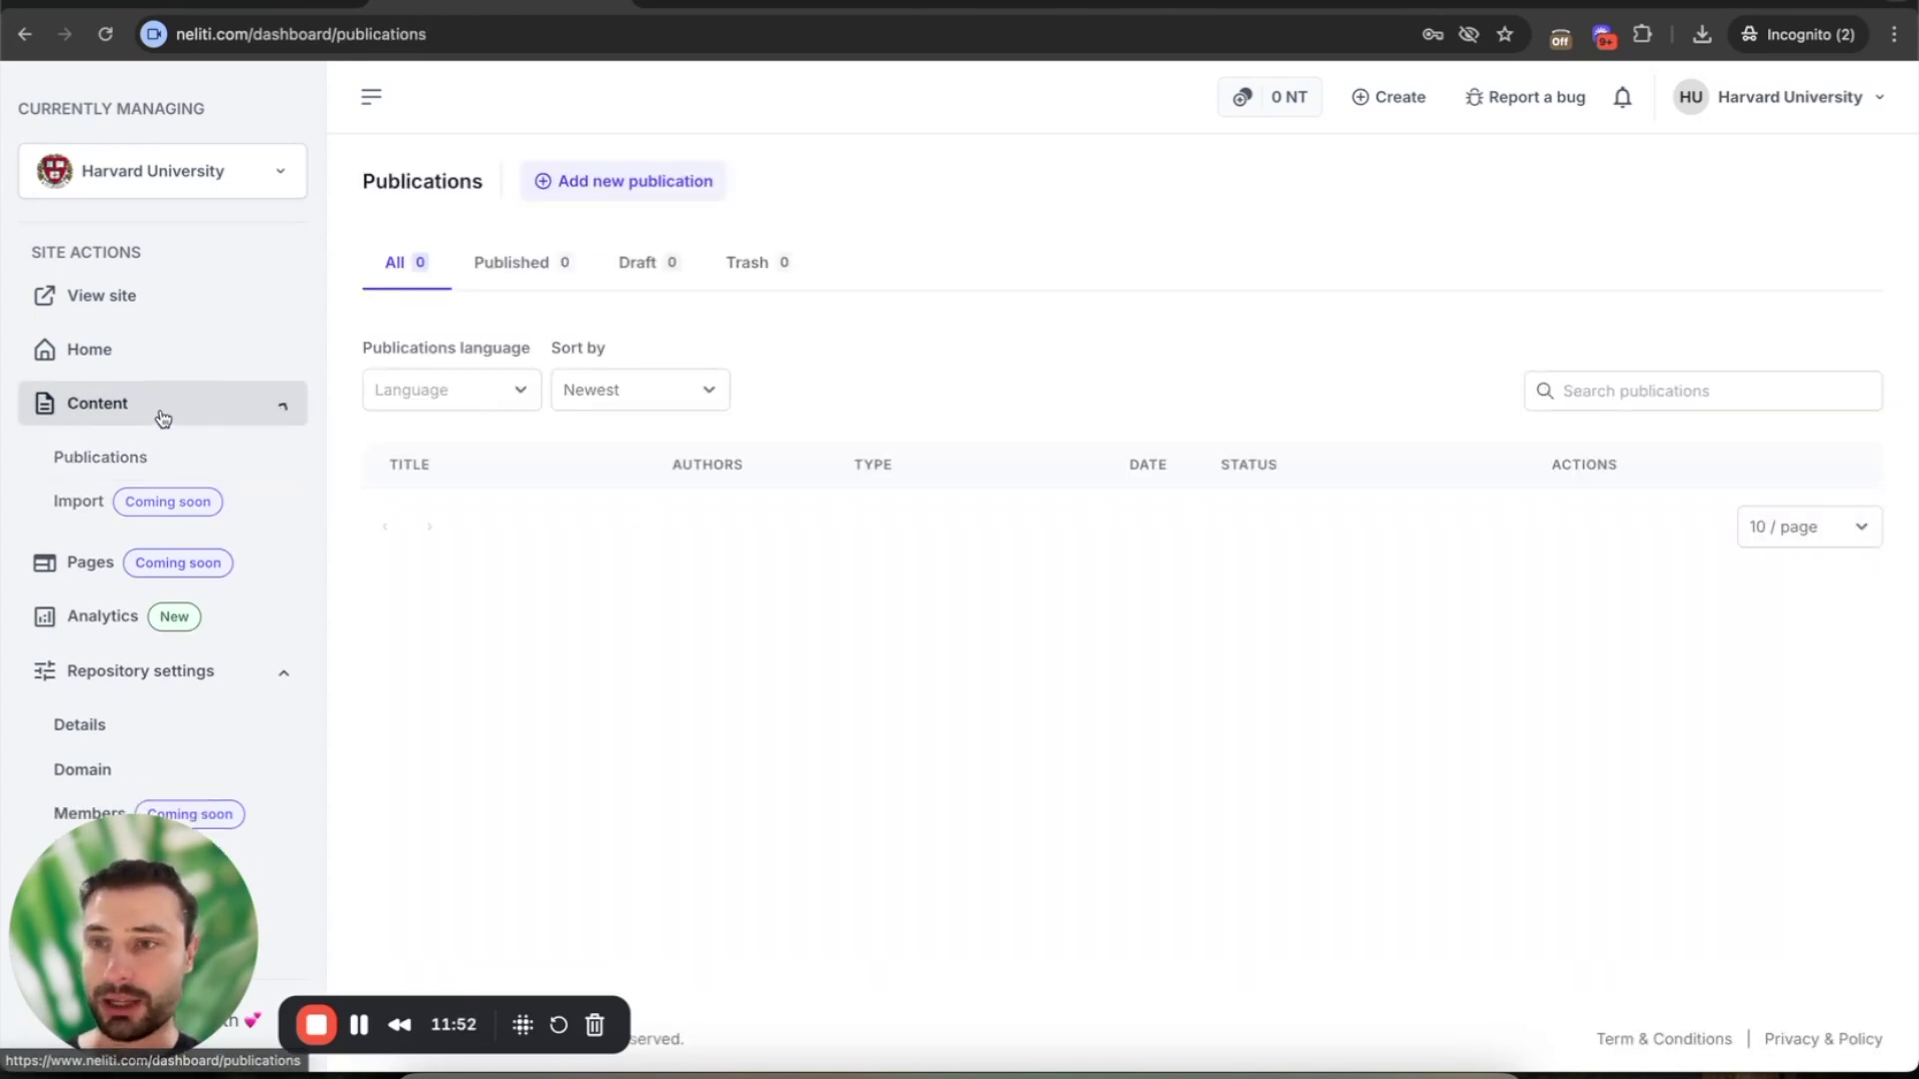
{"action": "left_click", "coordinate": [163, 409]}
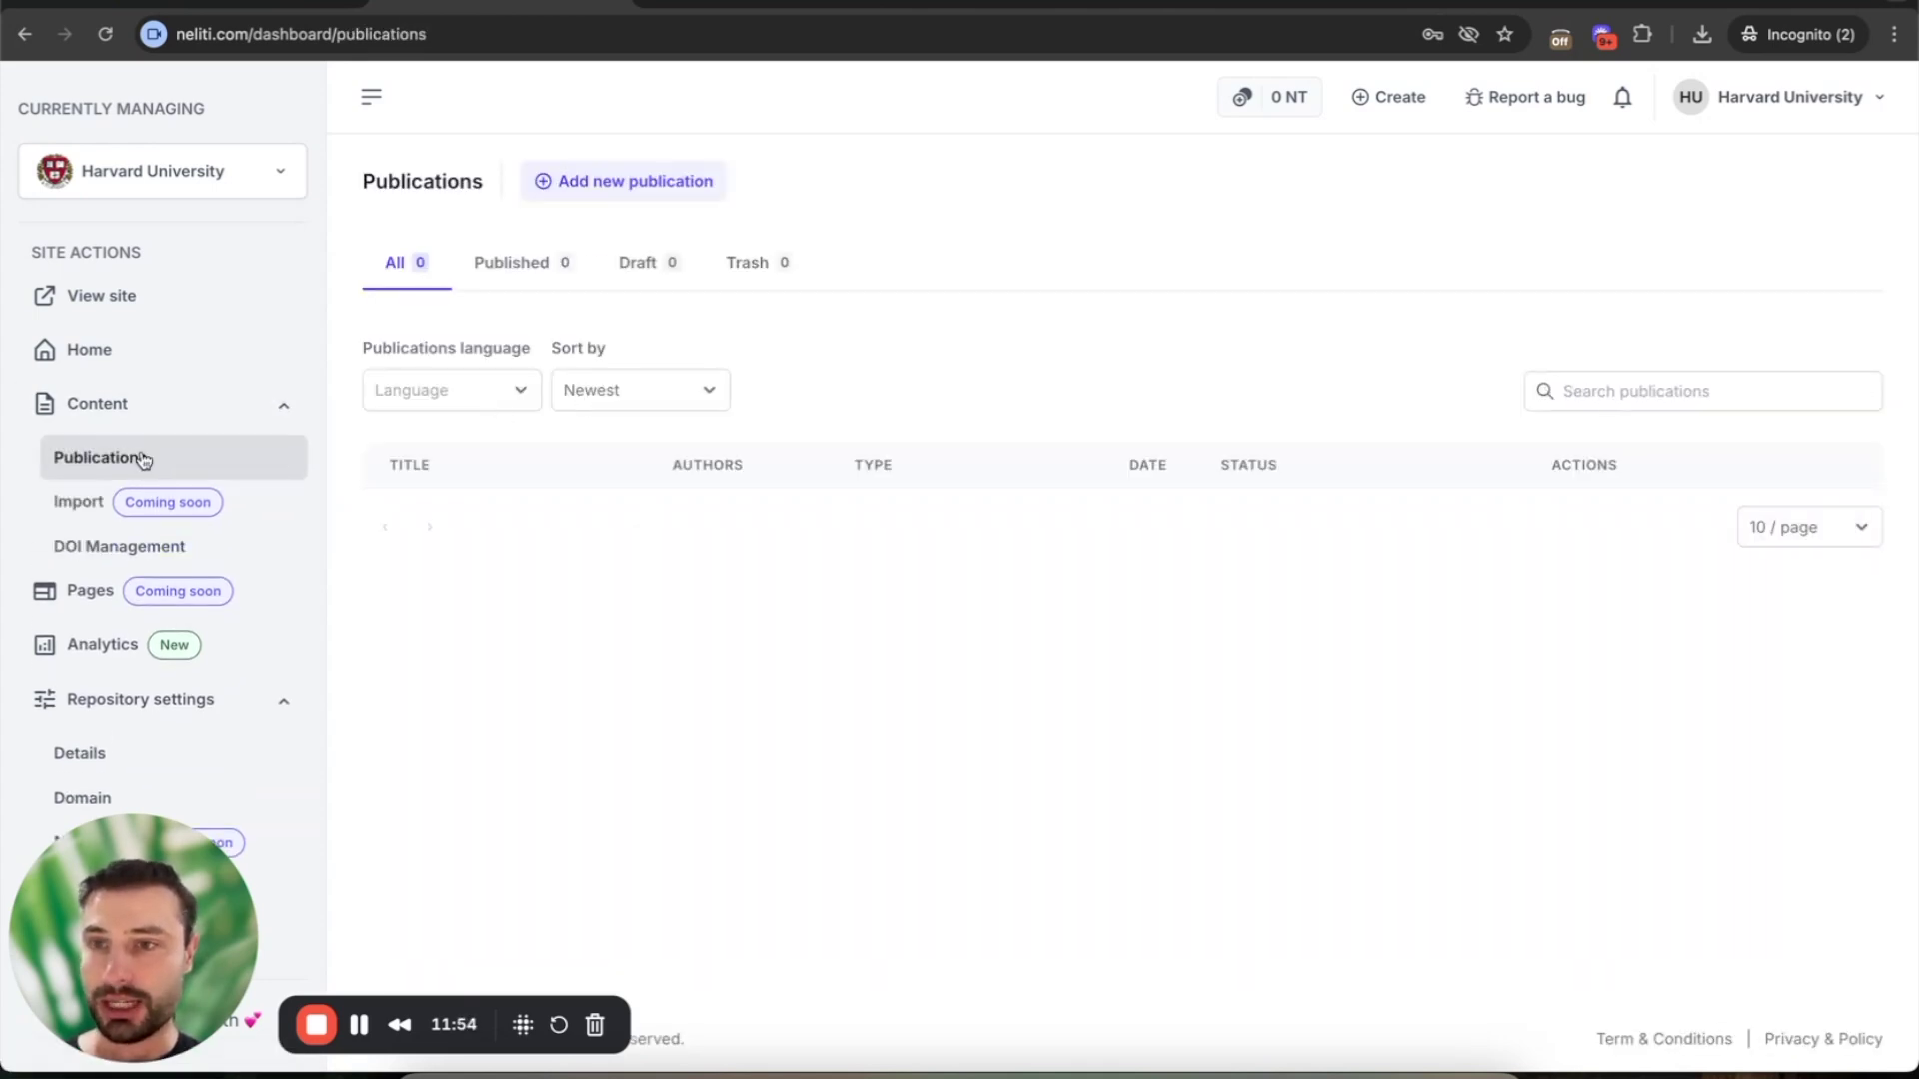
{"action": "left_click", "coordinate": [633, 181]}
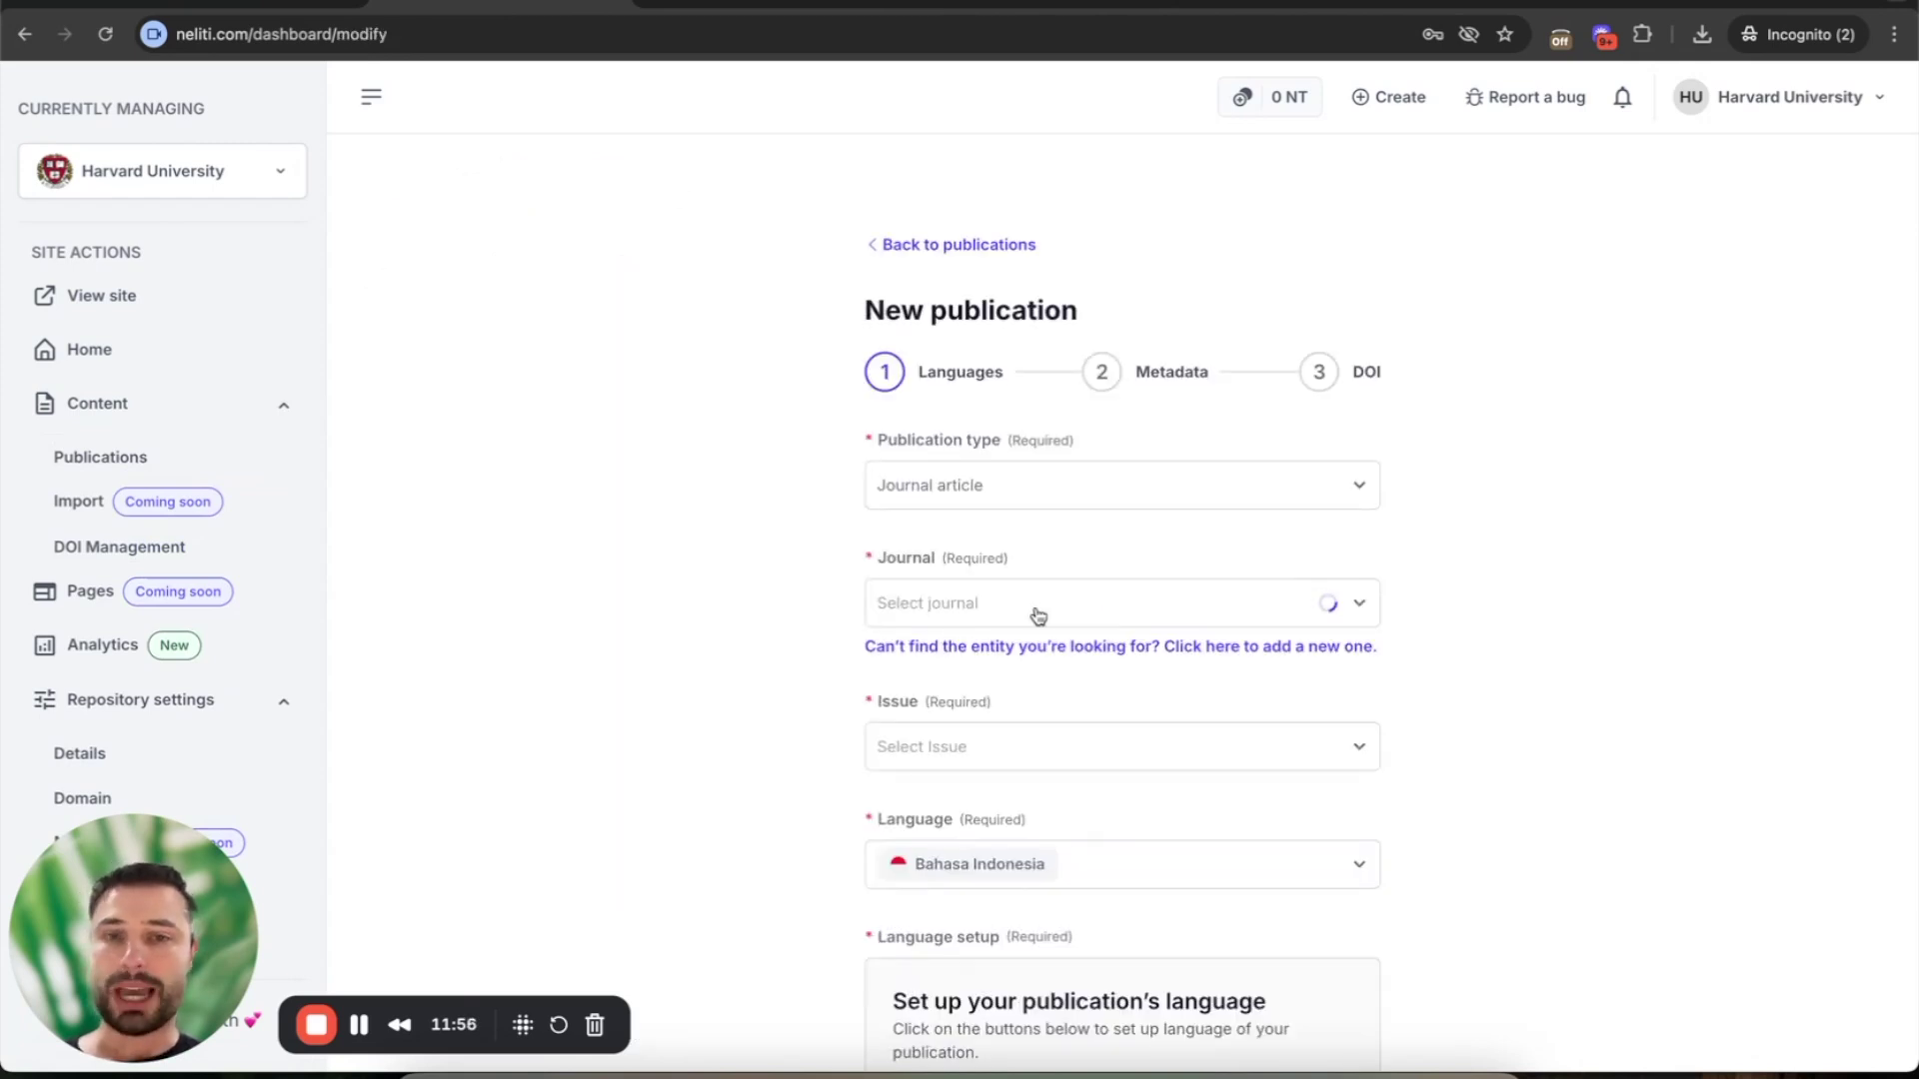
{"action": "scroll", "coordinate": [1089, 810], "scroll_direction": "down", "scroll_amount": 5}
{"action": "scroll", "coordinate": [1092, 810], "scroll_direction": "down", "scroll_amount": 10}
{"action": "left_click", "coordinate": [1093, 809]}
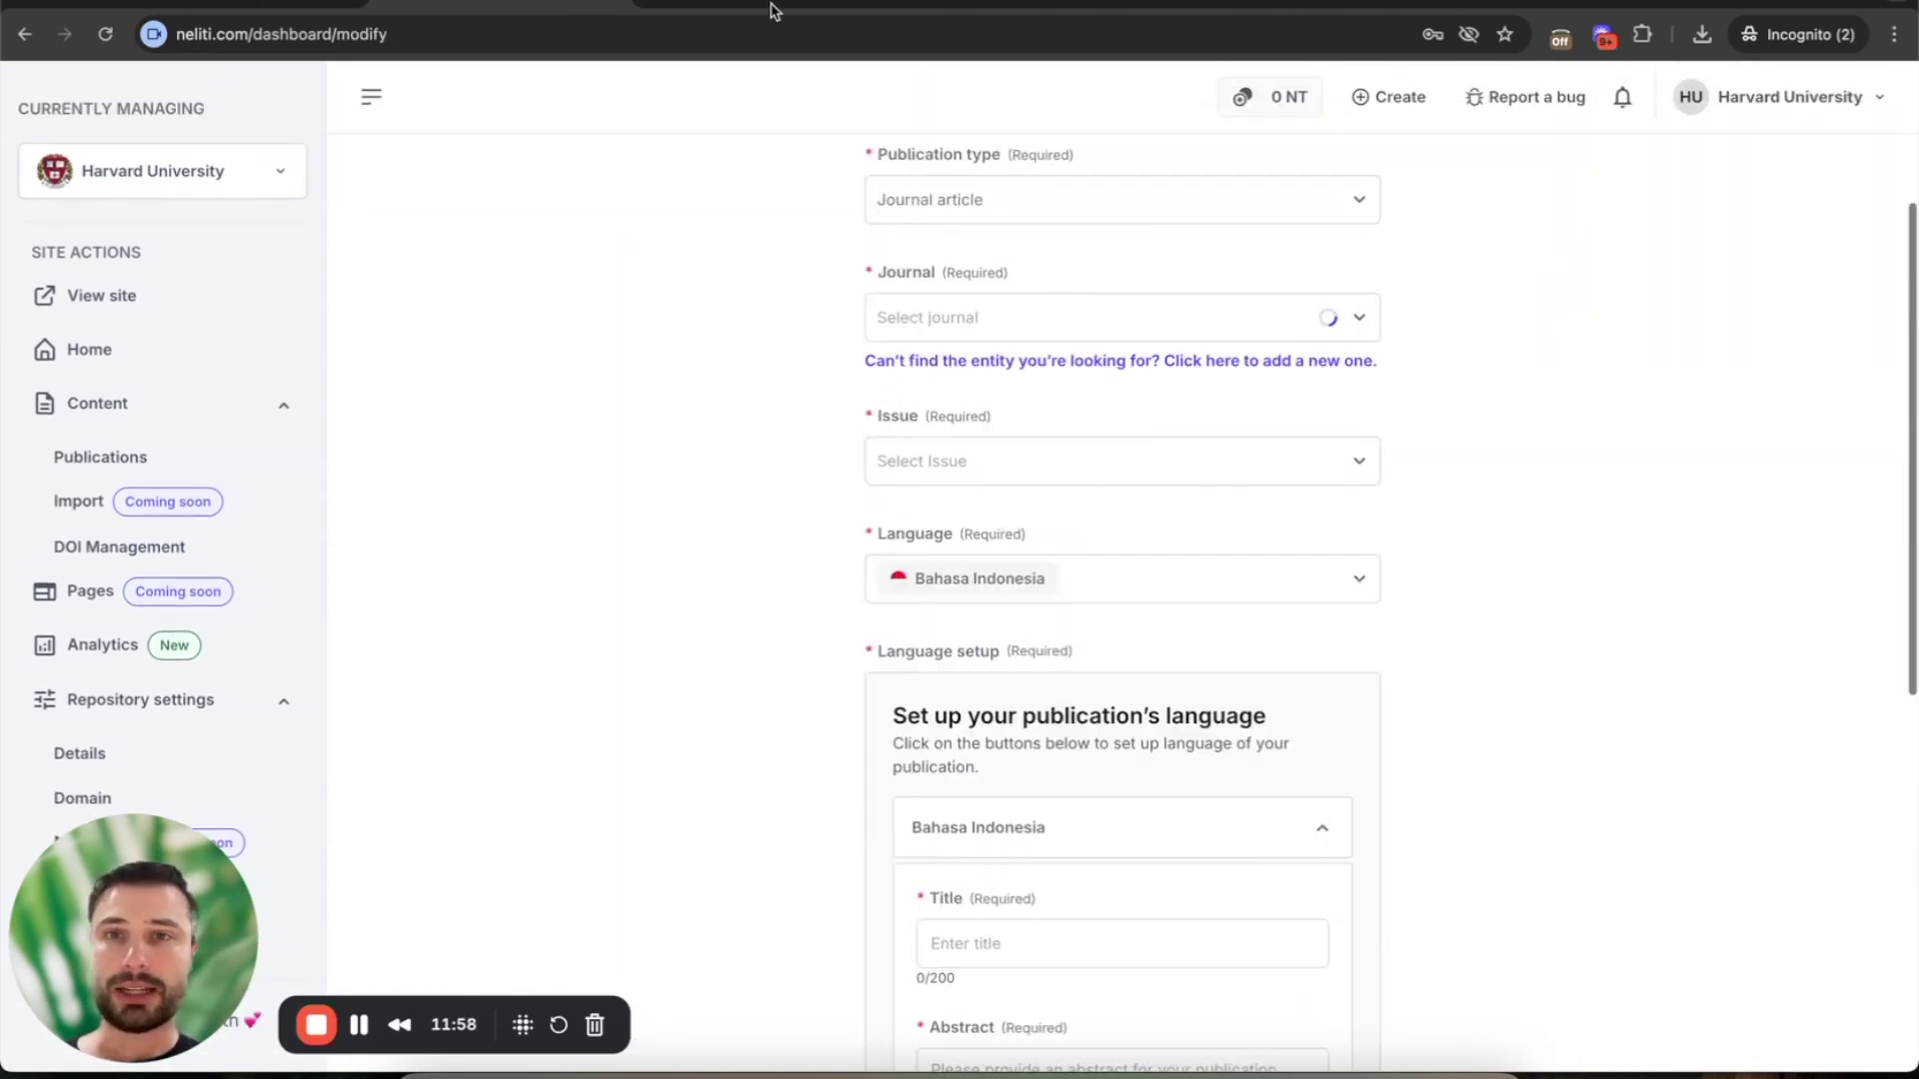
{"action": "key", "text": "ctrl+Tab"}
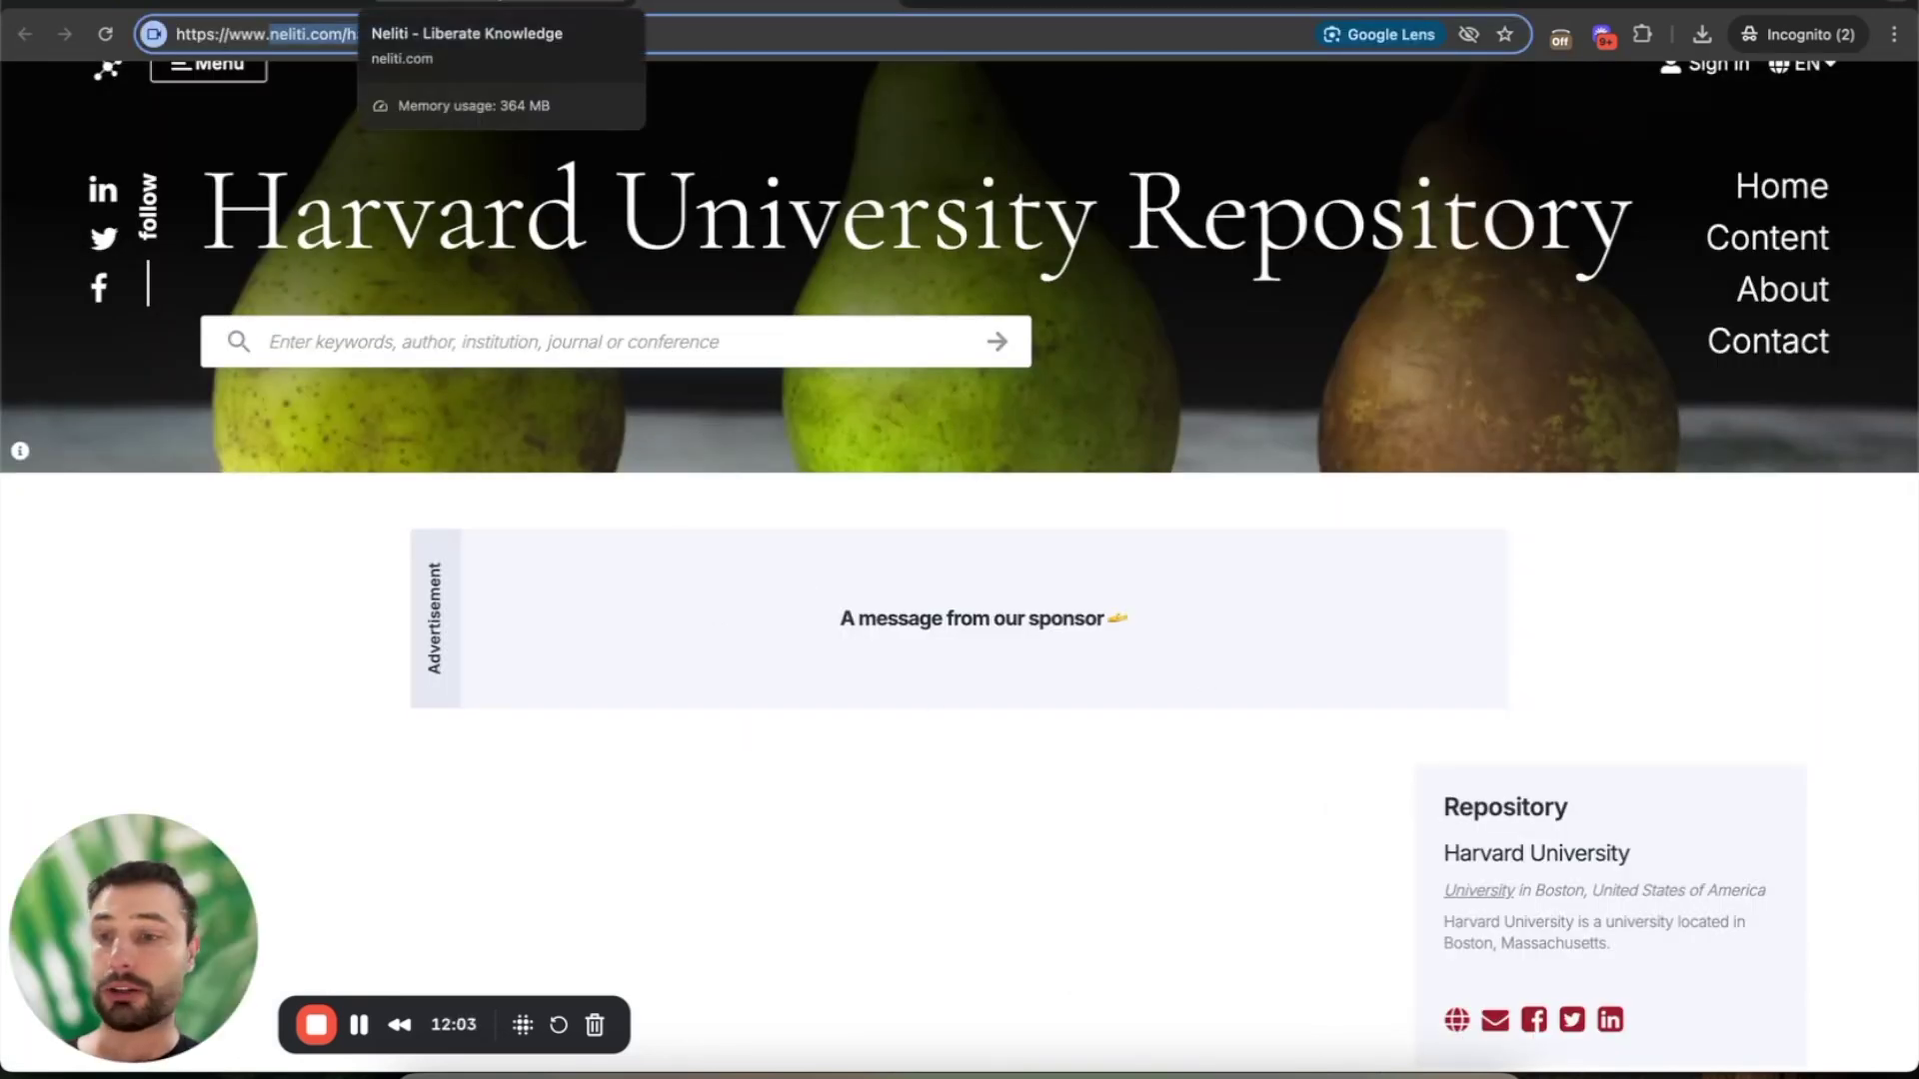
- Replace the address with 'repo' to load the Center for Indonesian Policy Studies Repository
{"action": "left_click_drag", "start_coordinate": [270, 34], "coordinate": [496, 34]}
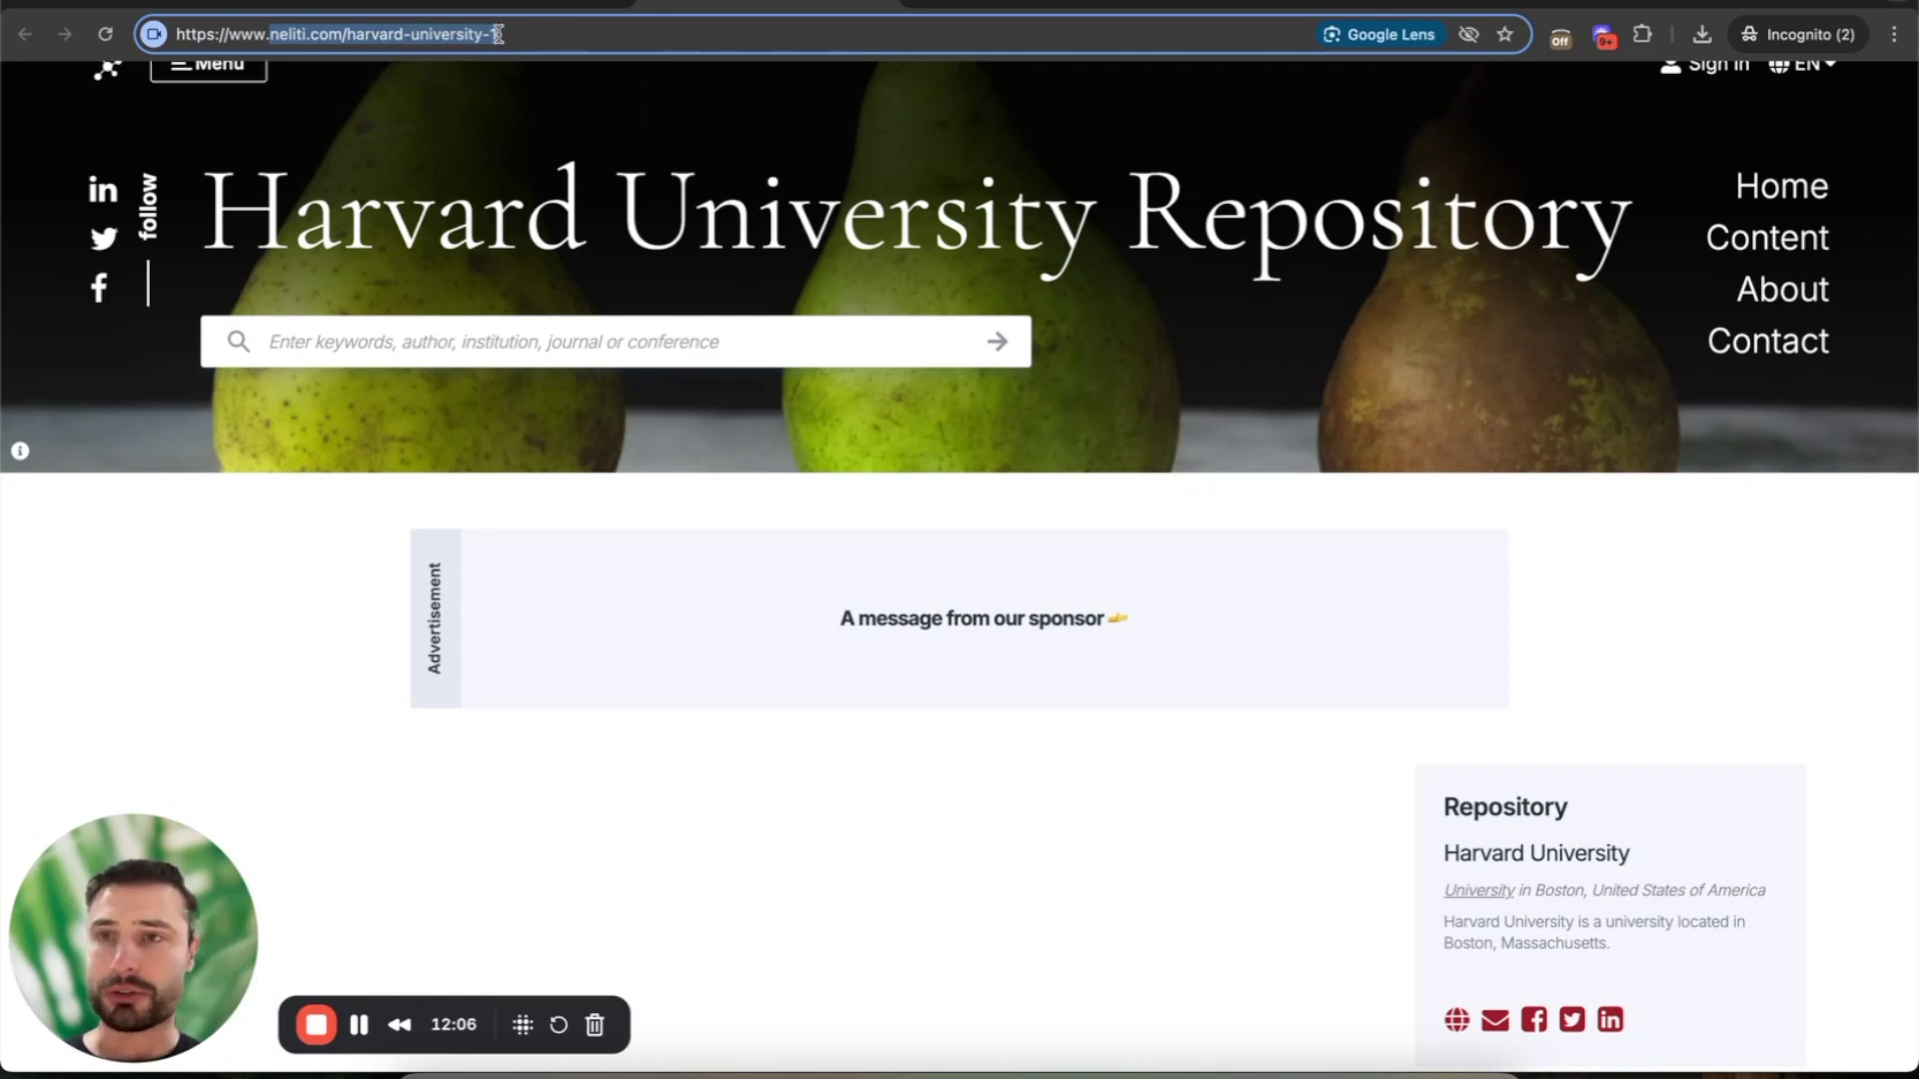
{"action": "key", "text": "super+a"}
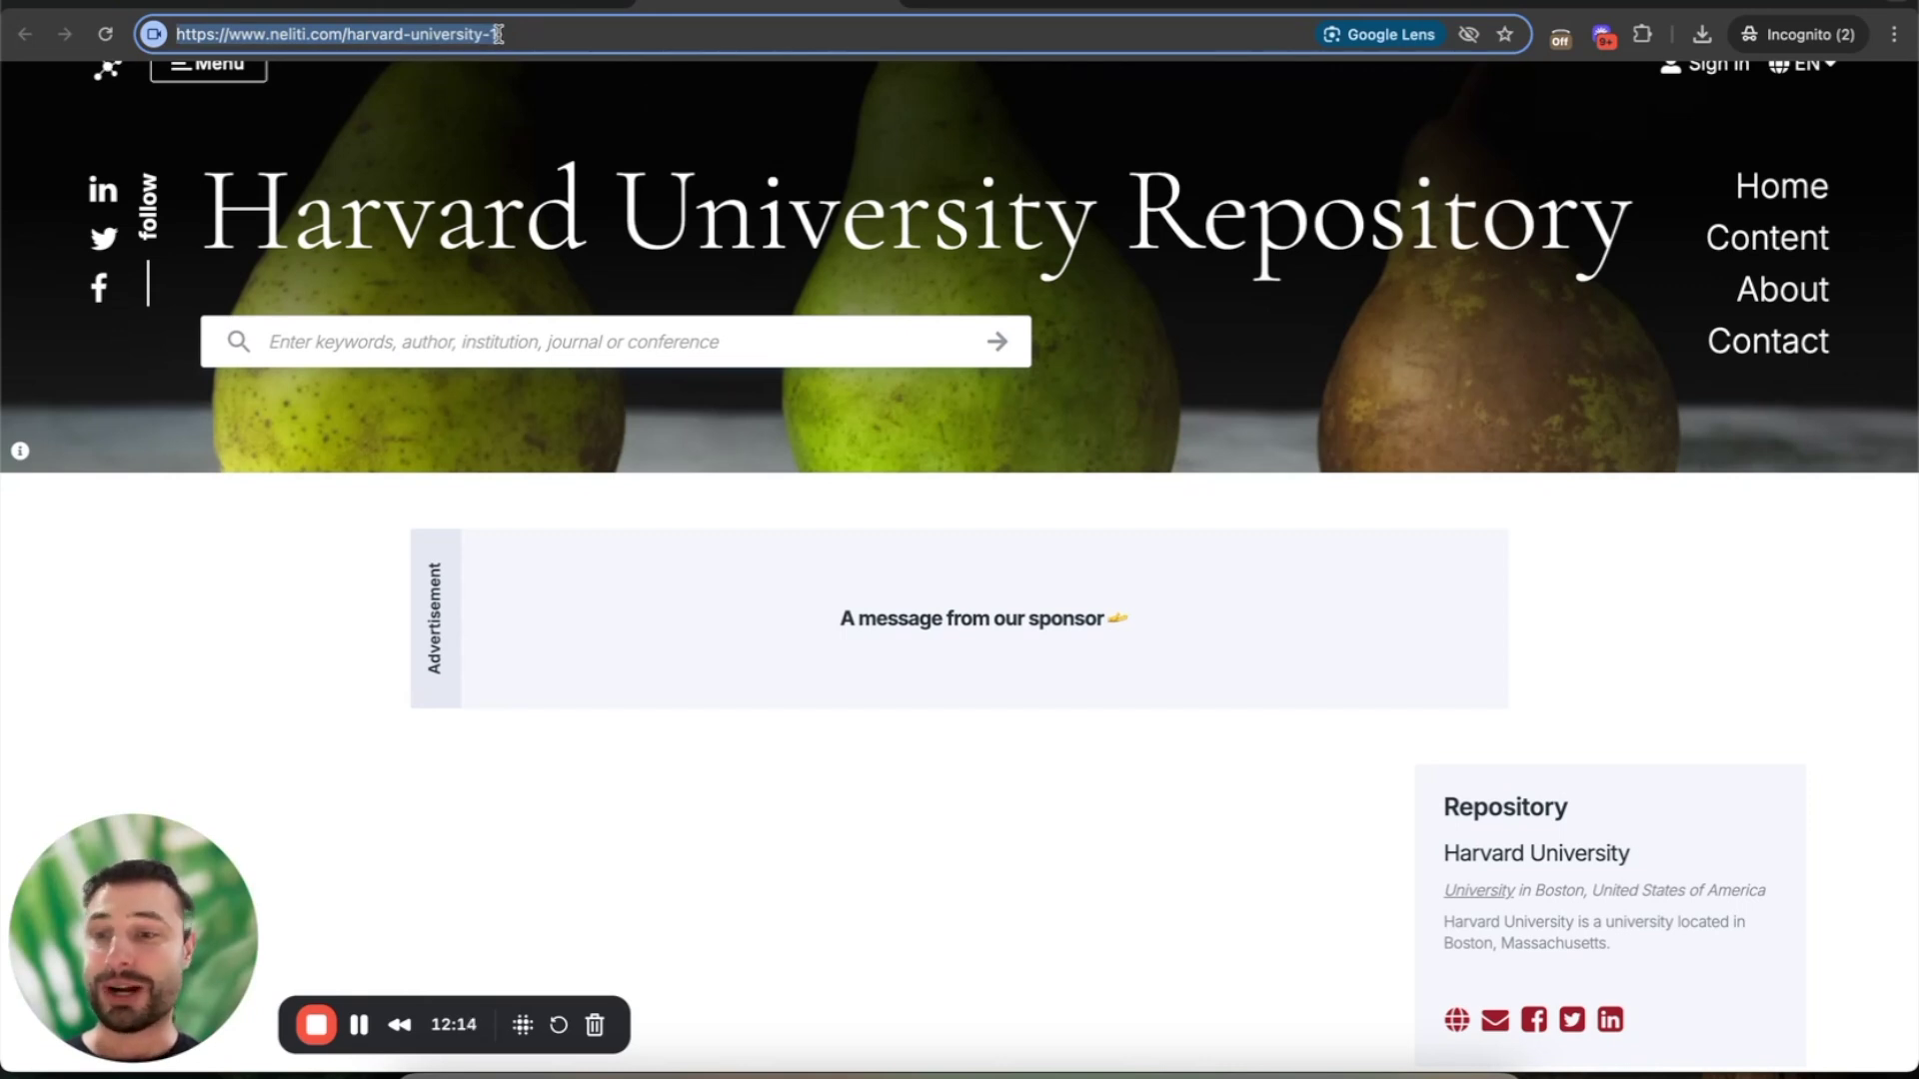
{"action": "type", "text": "repository.cips-indonesia.org"}
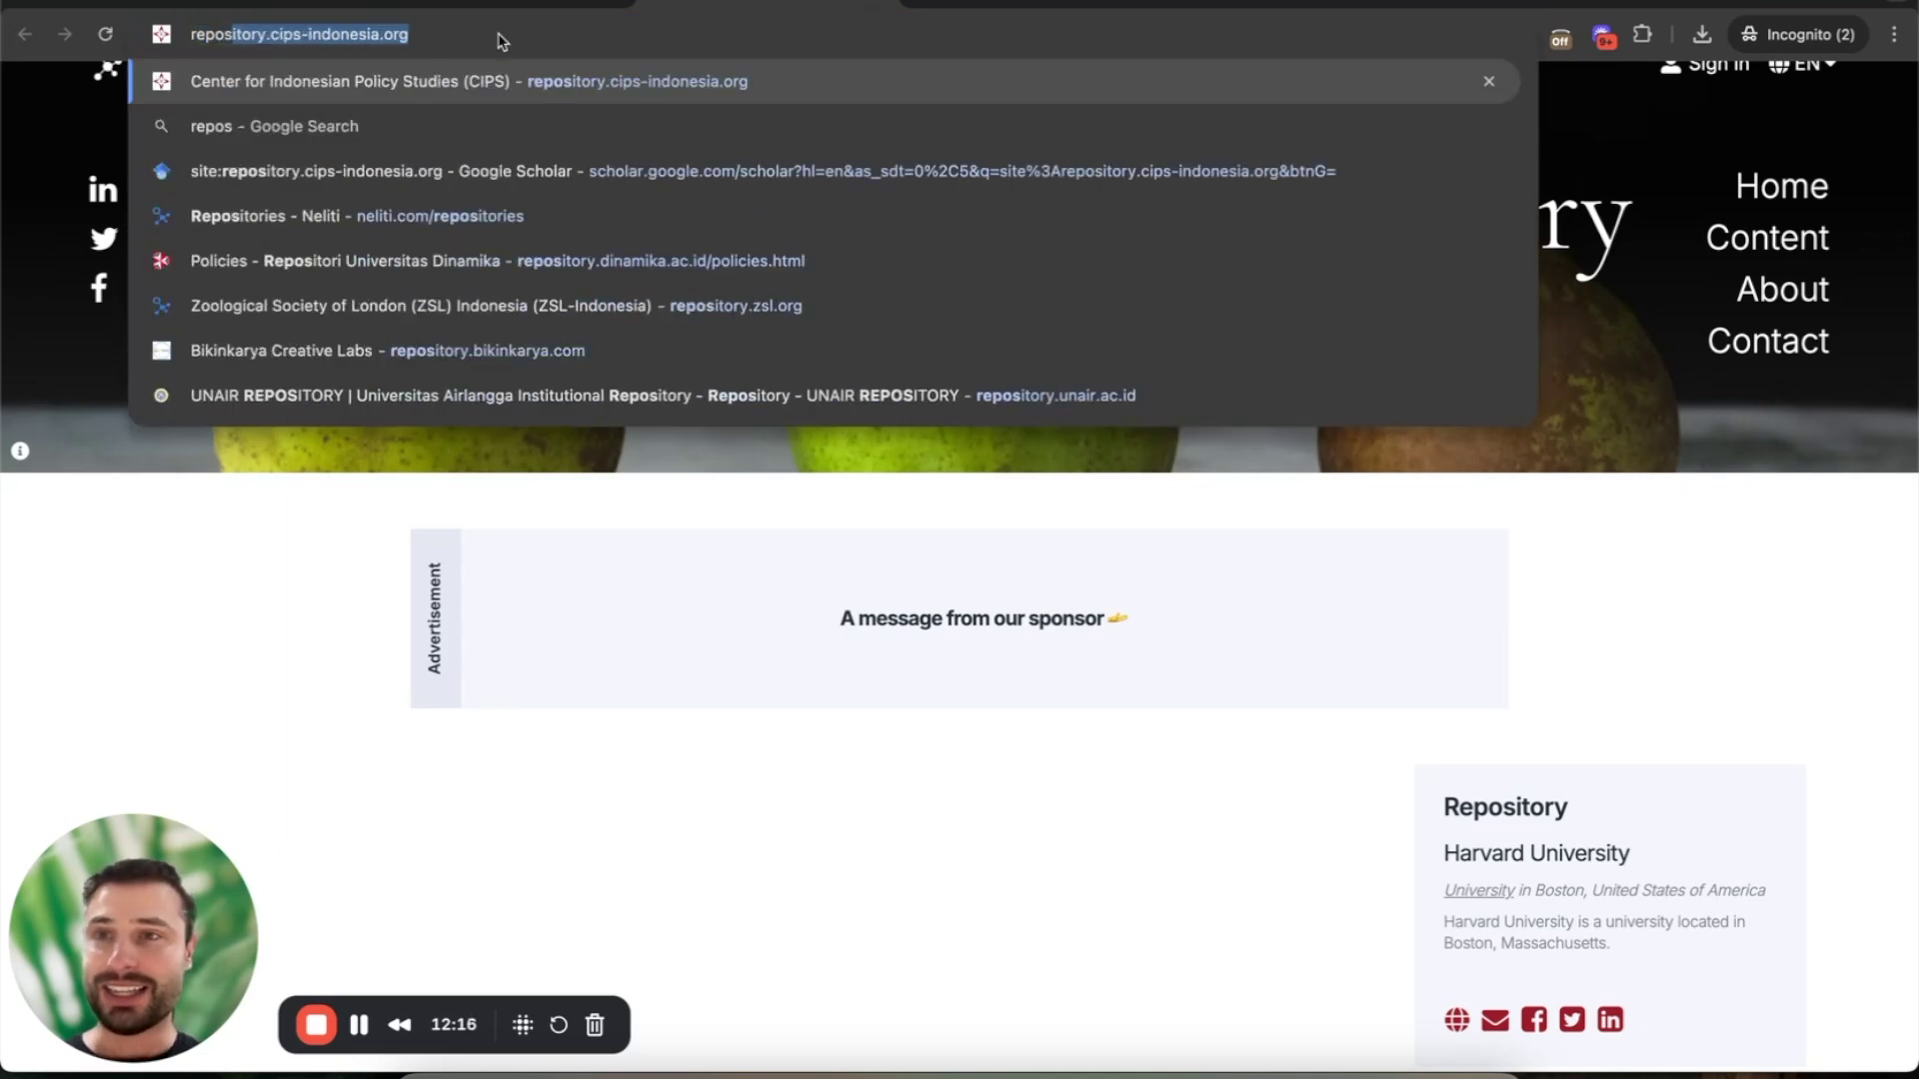
{"action": "key", "text": "Return"}
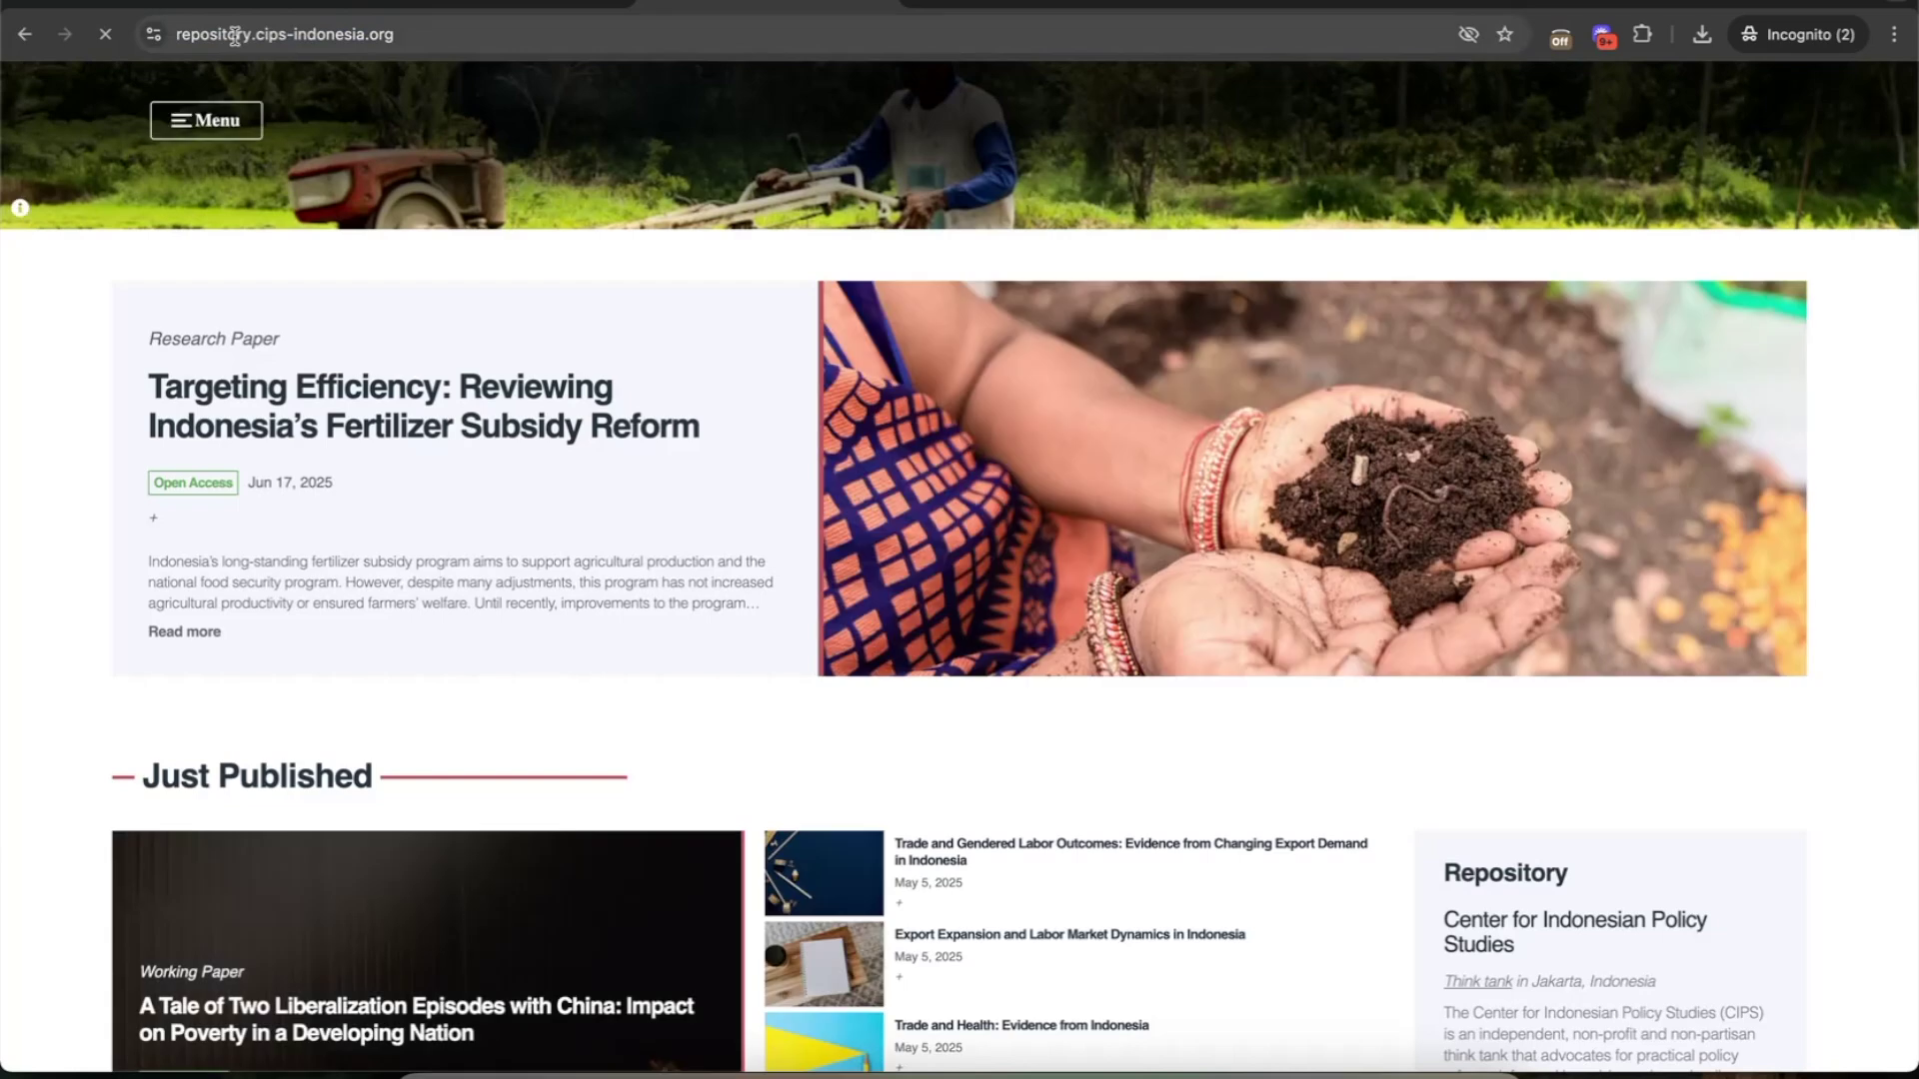
{"action": "left_click", "coordinate": [193, 34]}
{"action": "double_click", "coordinate": [234, 36]}
{"action": "left_click", "coordinate": [226, 34]}
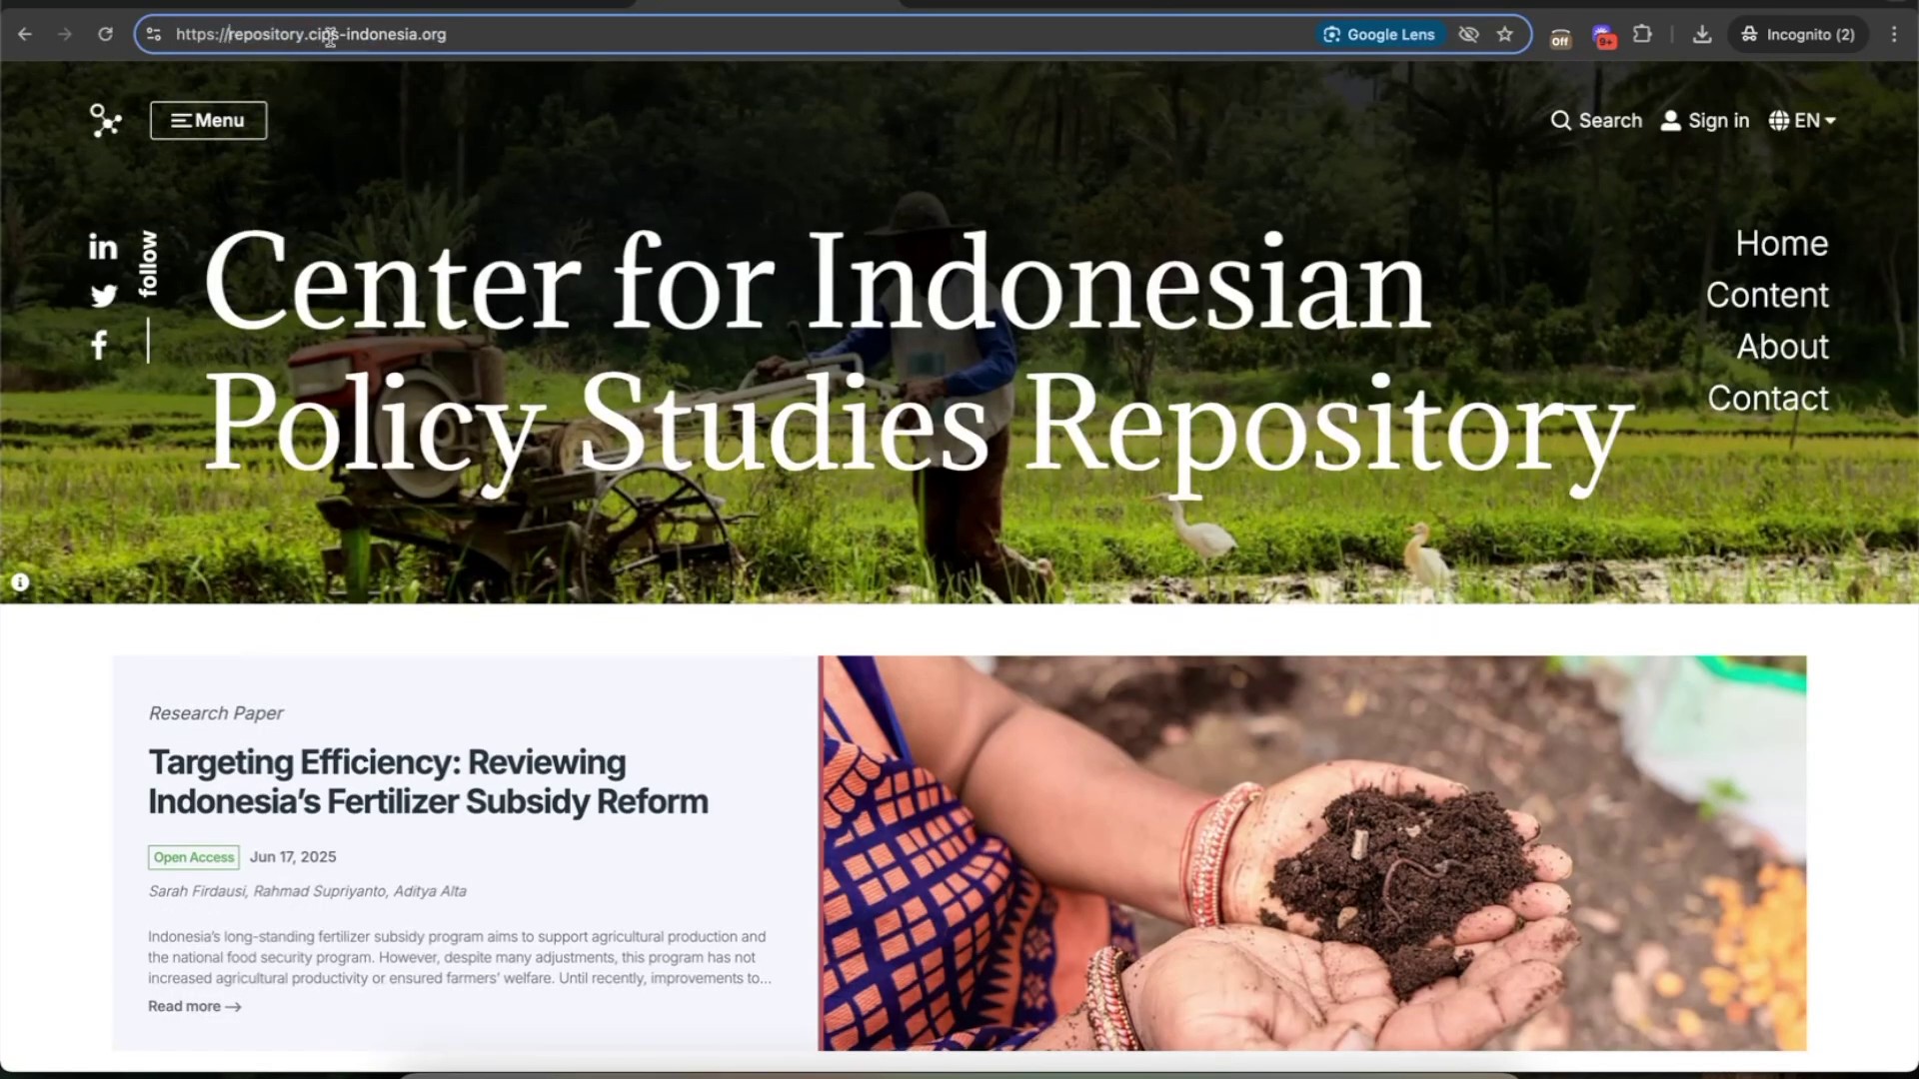
- Scroll the CIPS repository and open the dairy farms technology transfer paper with its PDF preview
{"action": "scroll", "coordinate": [843, 546], "scroll_direction": "down", "scroll_amount": 15}
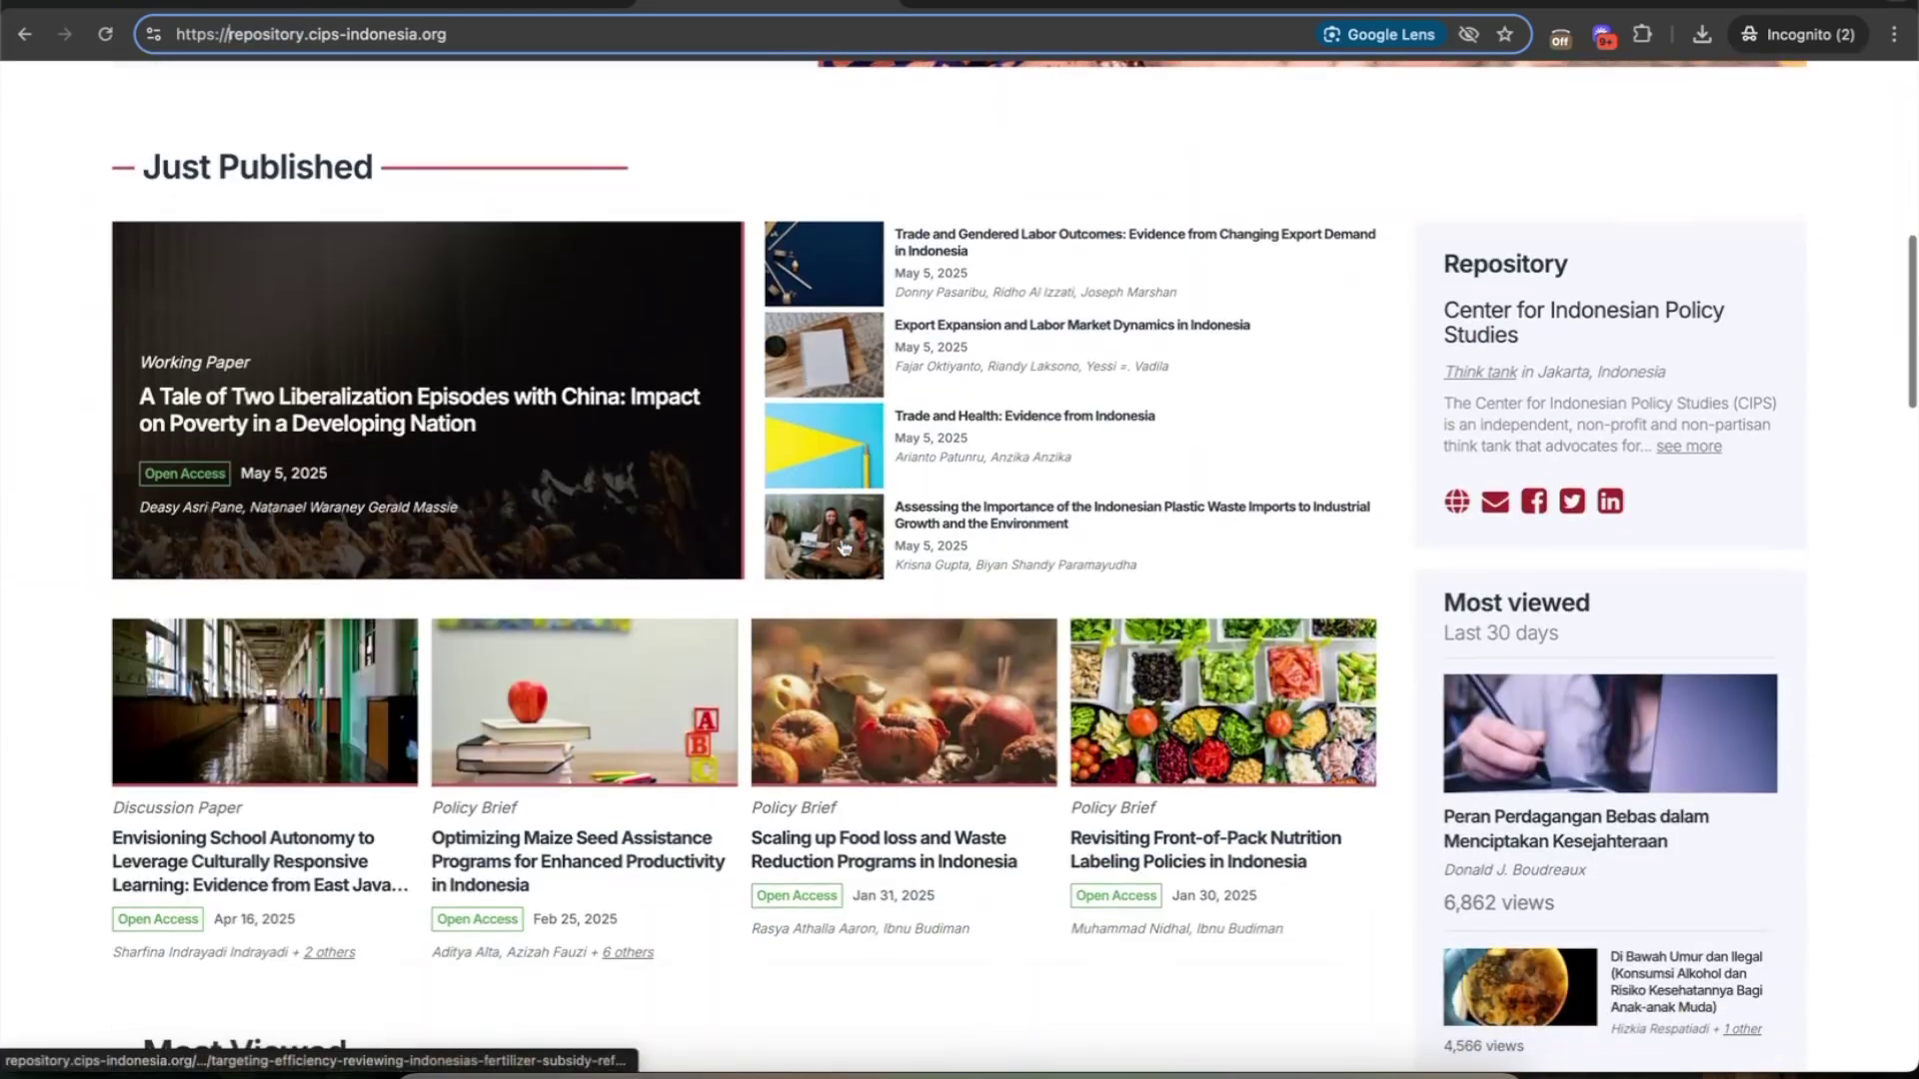
{"action": "scroll", "coordinate": [843, 546], "scroll_direction": "down", "scroll_amount": 20}
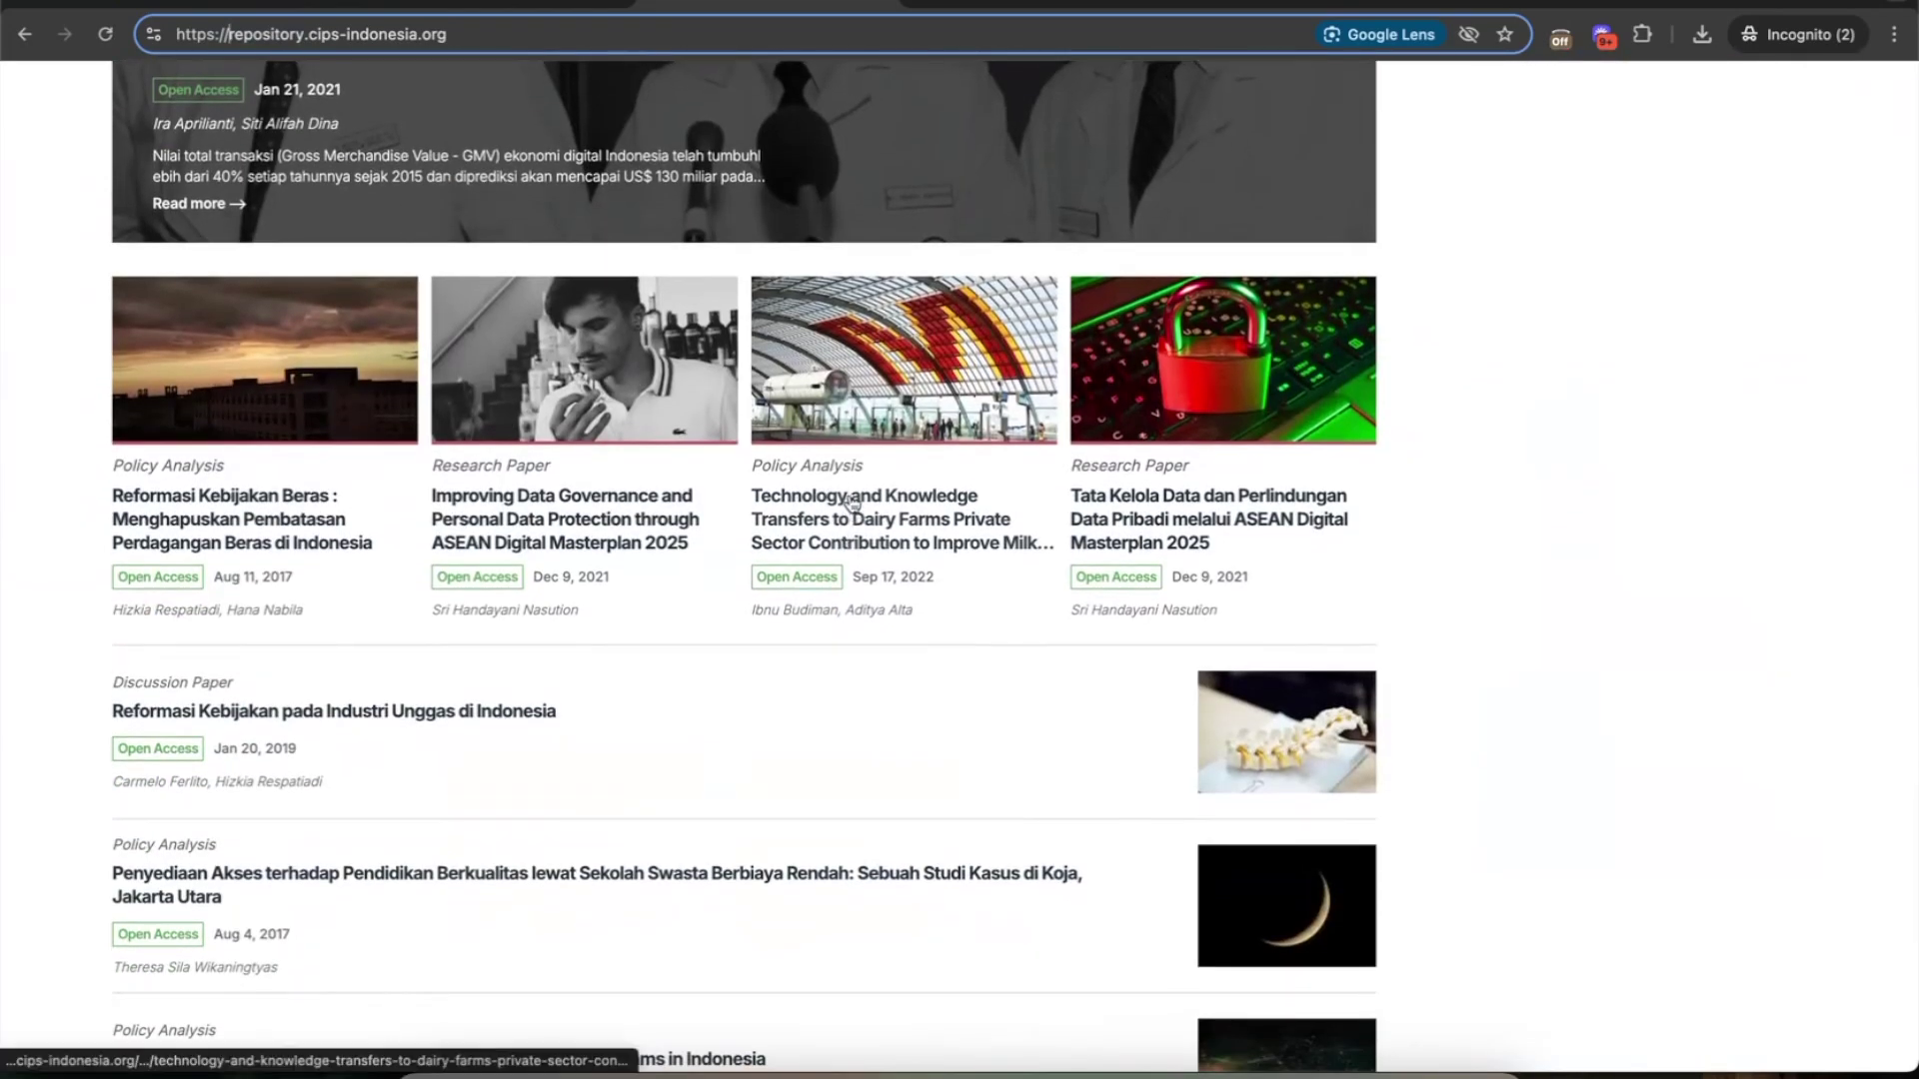
{"action": "left_click", "coordinate": [852, 505]}
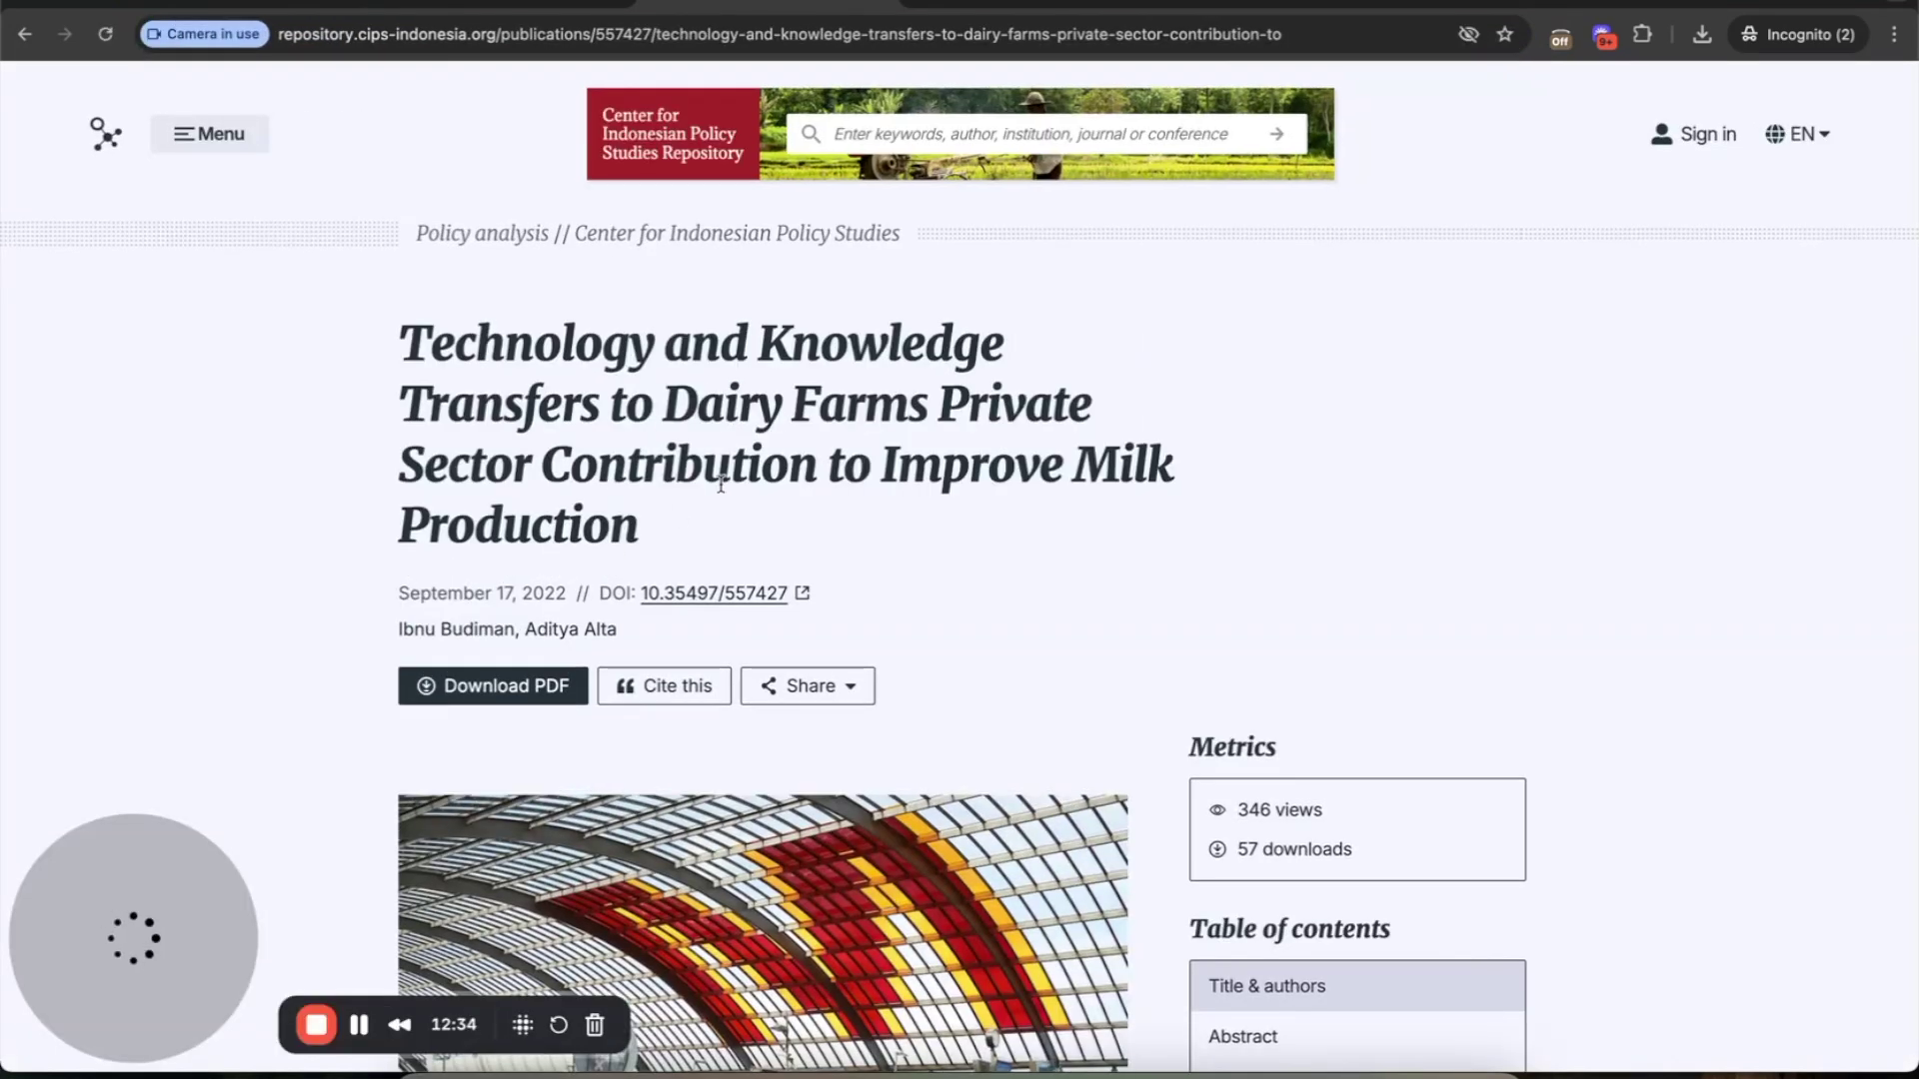
{"action": "scroll", "coordinate": [724, 500], "scroll_direction": "down", "scroll_amount": 4}
{"action": "scroll", "coordinate": [740, 537], "scroll_direction": "down", "scroll_amount": 15}
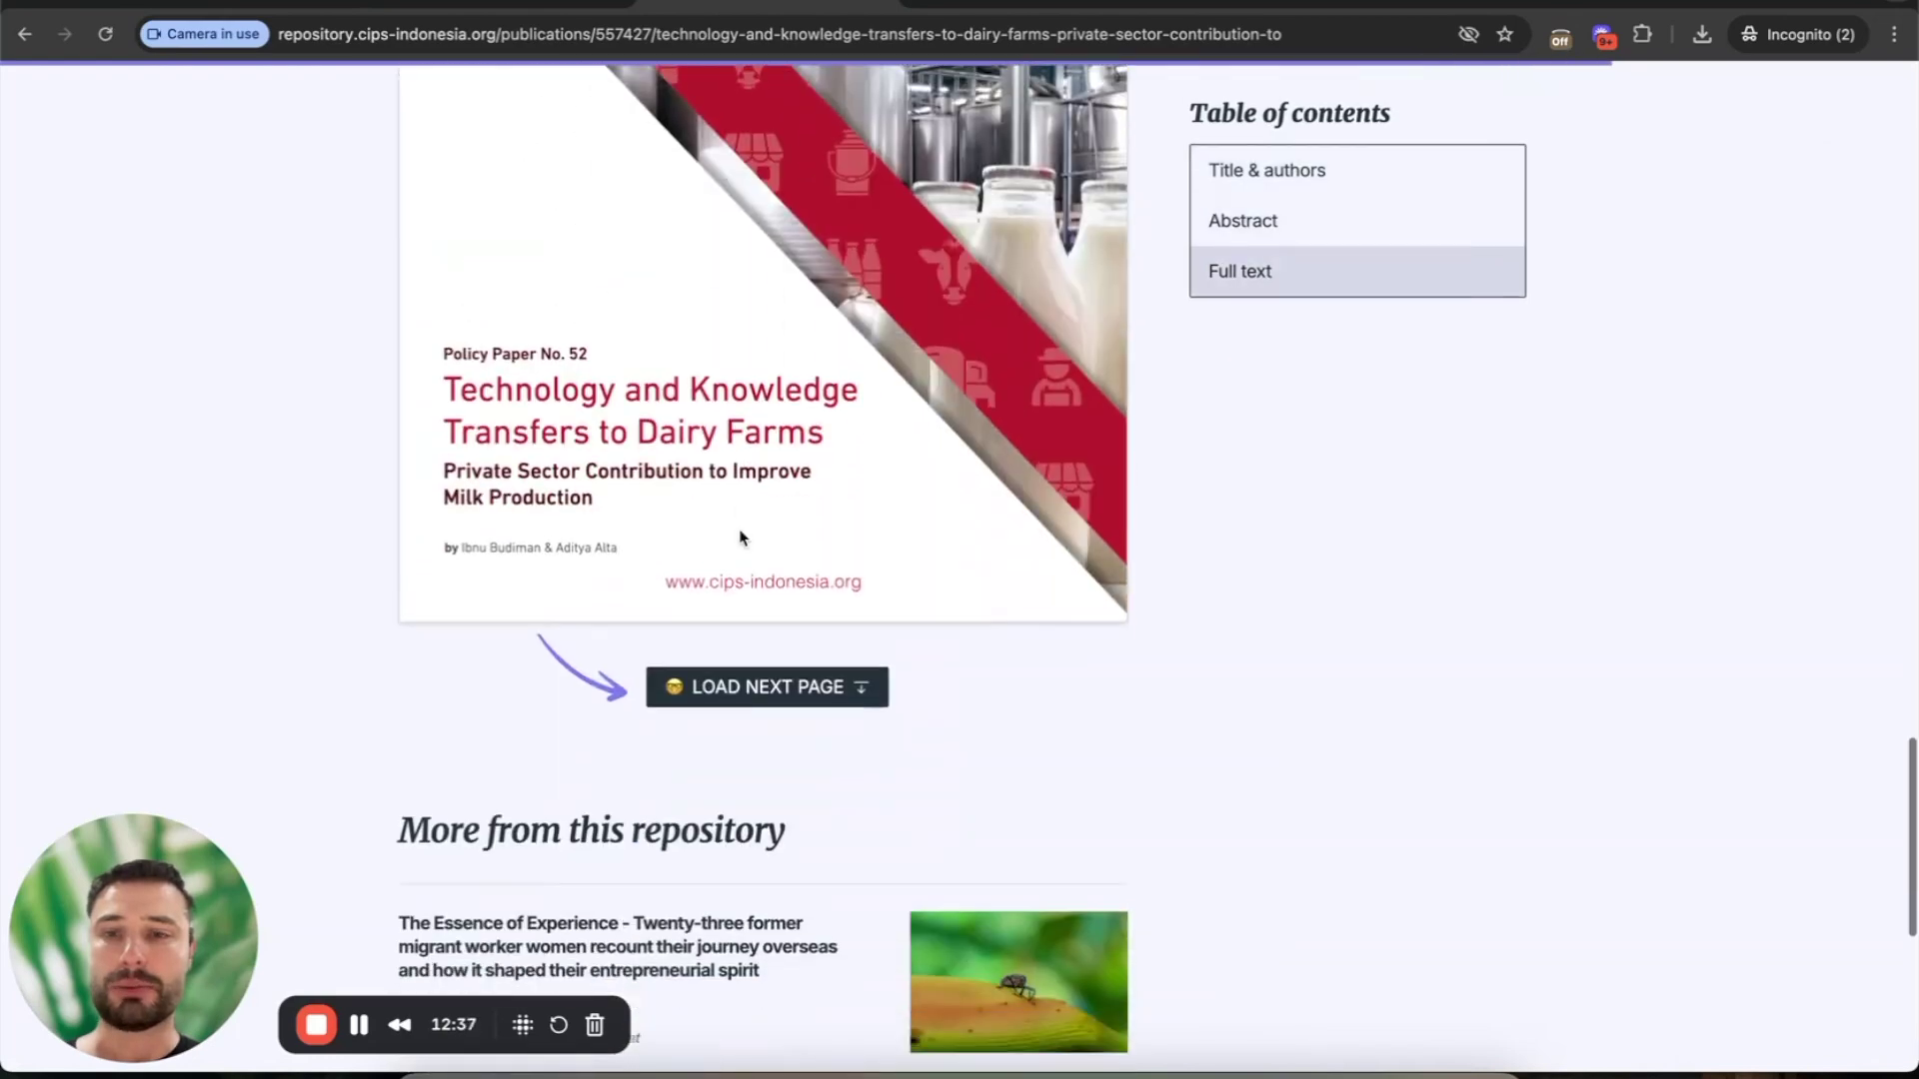
{"action": "scroll", "coordinate": [739, 537], "scroll_direction": "up", "scroll_amount": 20}
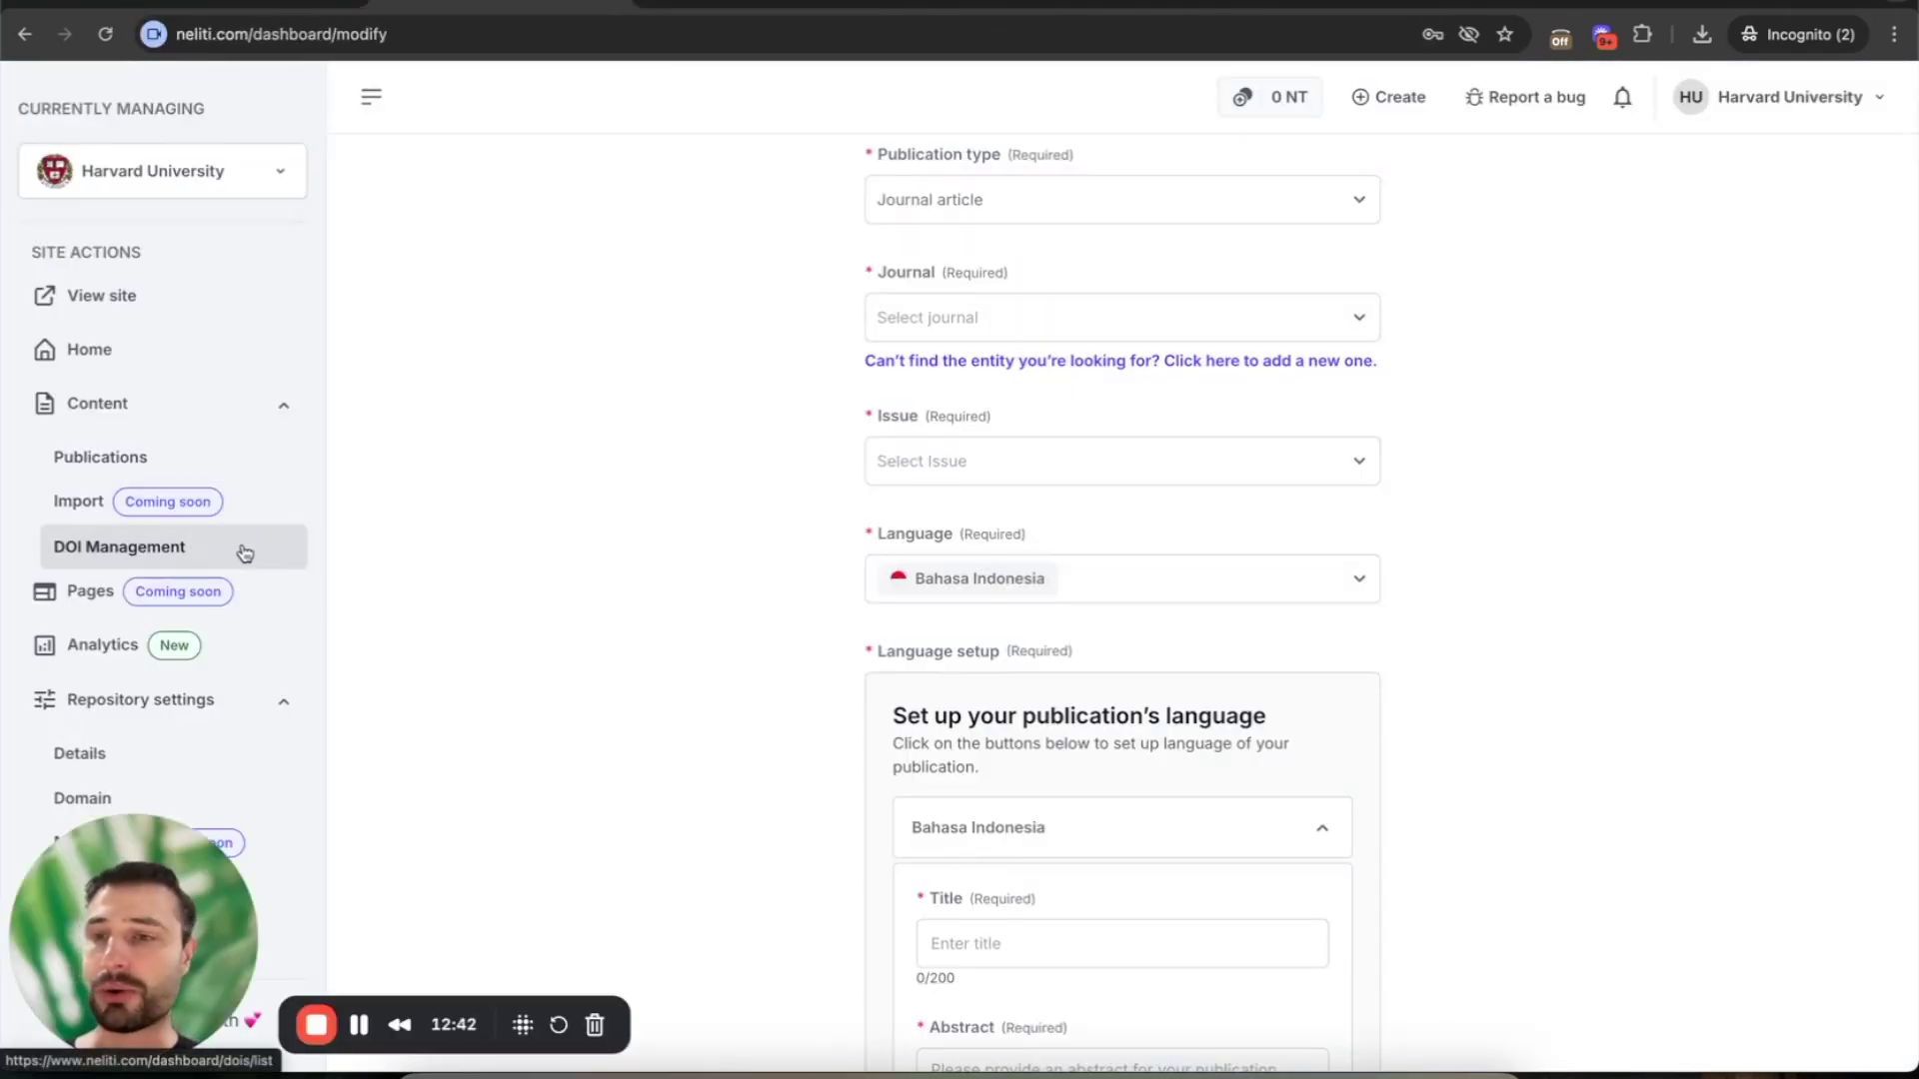
- View the empty DOI management list, collapse Repository settings, and go back to Home
{"action": "left_click", "coordinate": [189, 555]}
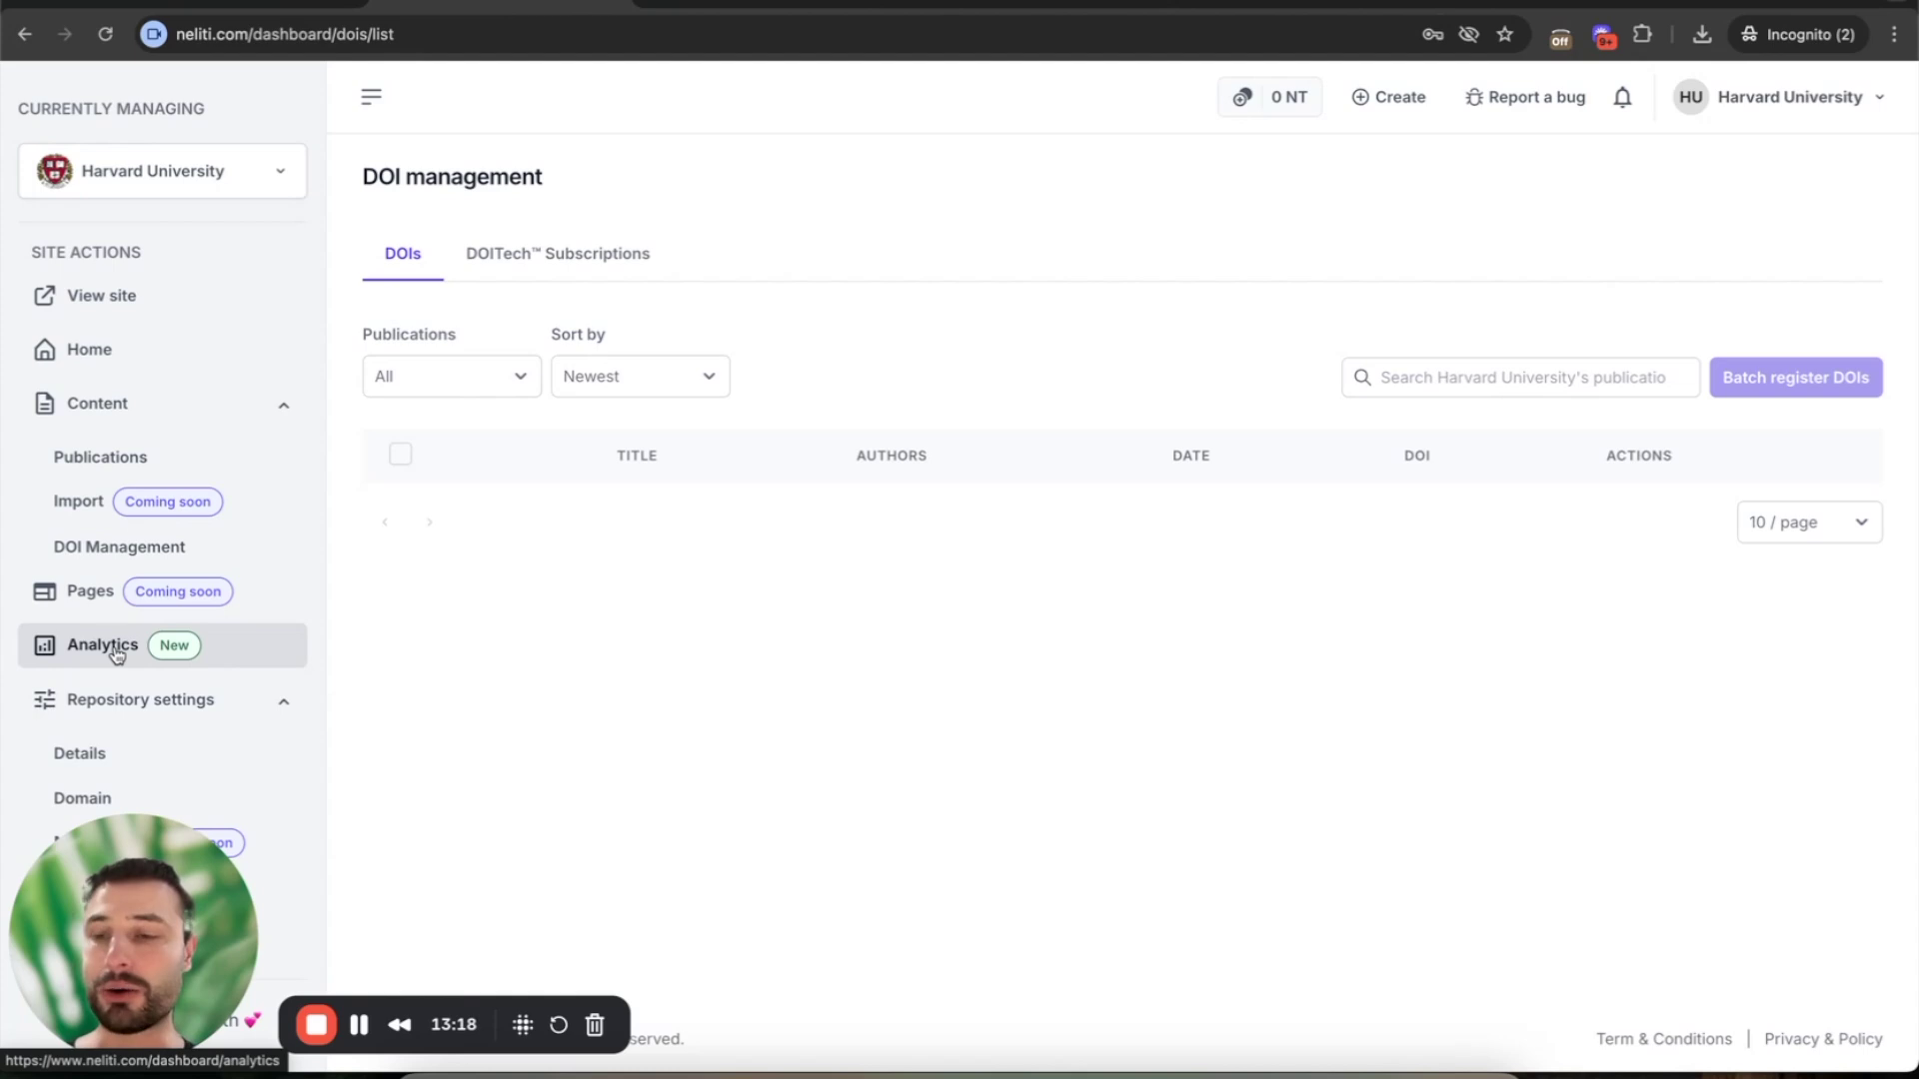
{"action": "left_click", "coordinate": [285, 701]}
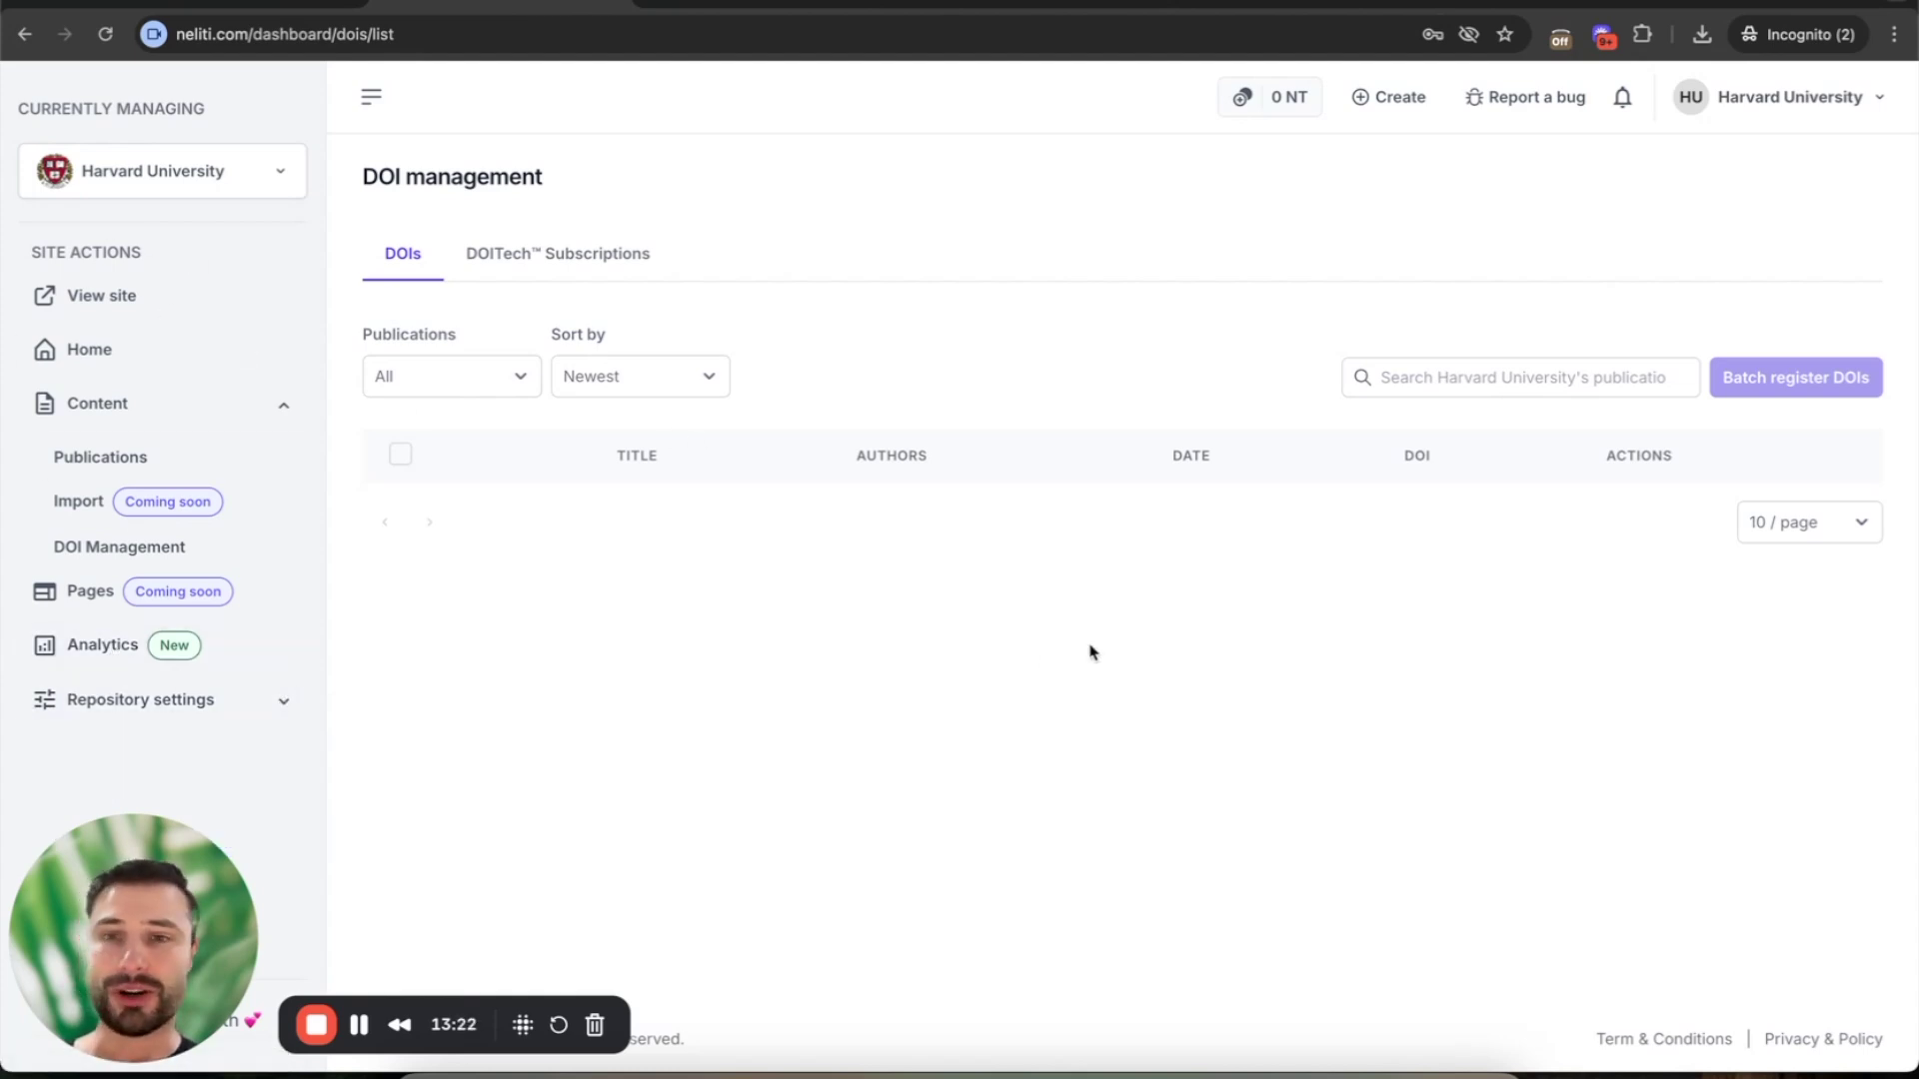
{"action": "left_click", "coordinate": [116, 349]}
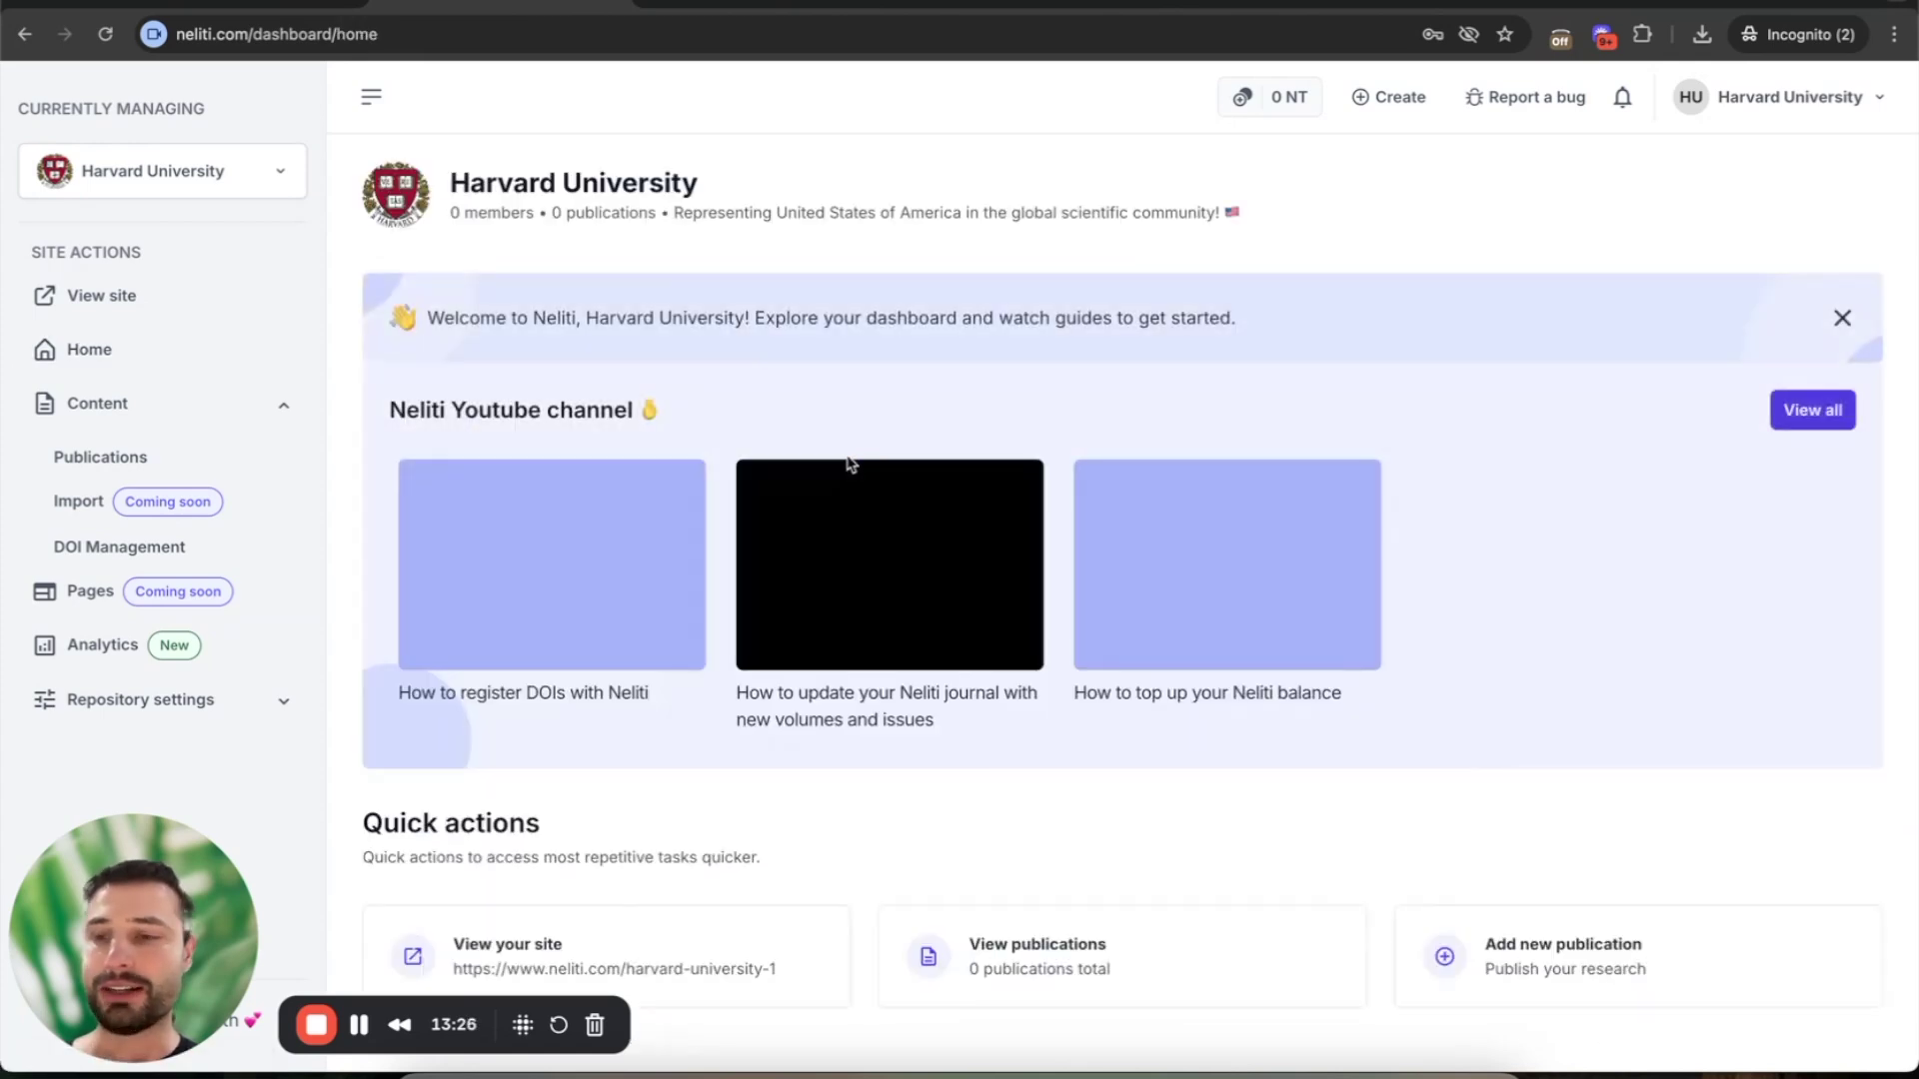
- On the Loom slide, replace the numbered list text with the contact e-mail address
{"action": "left_click", "coordinate": [206, 3]}
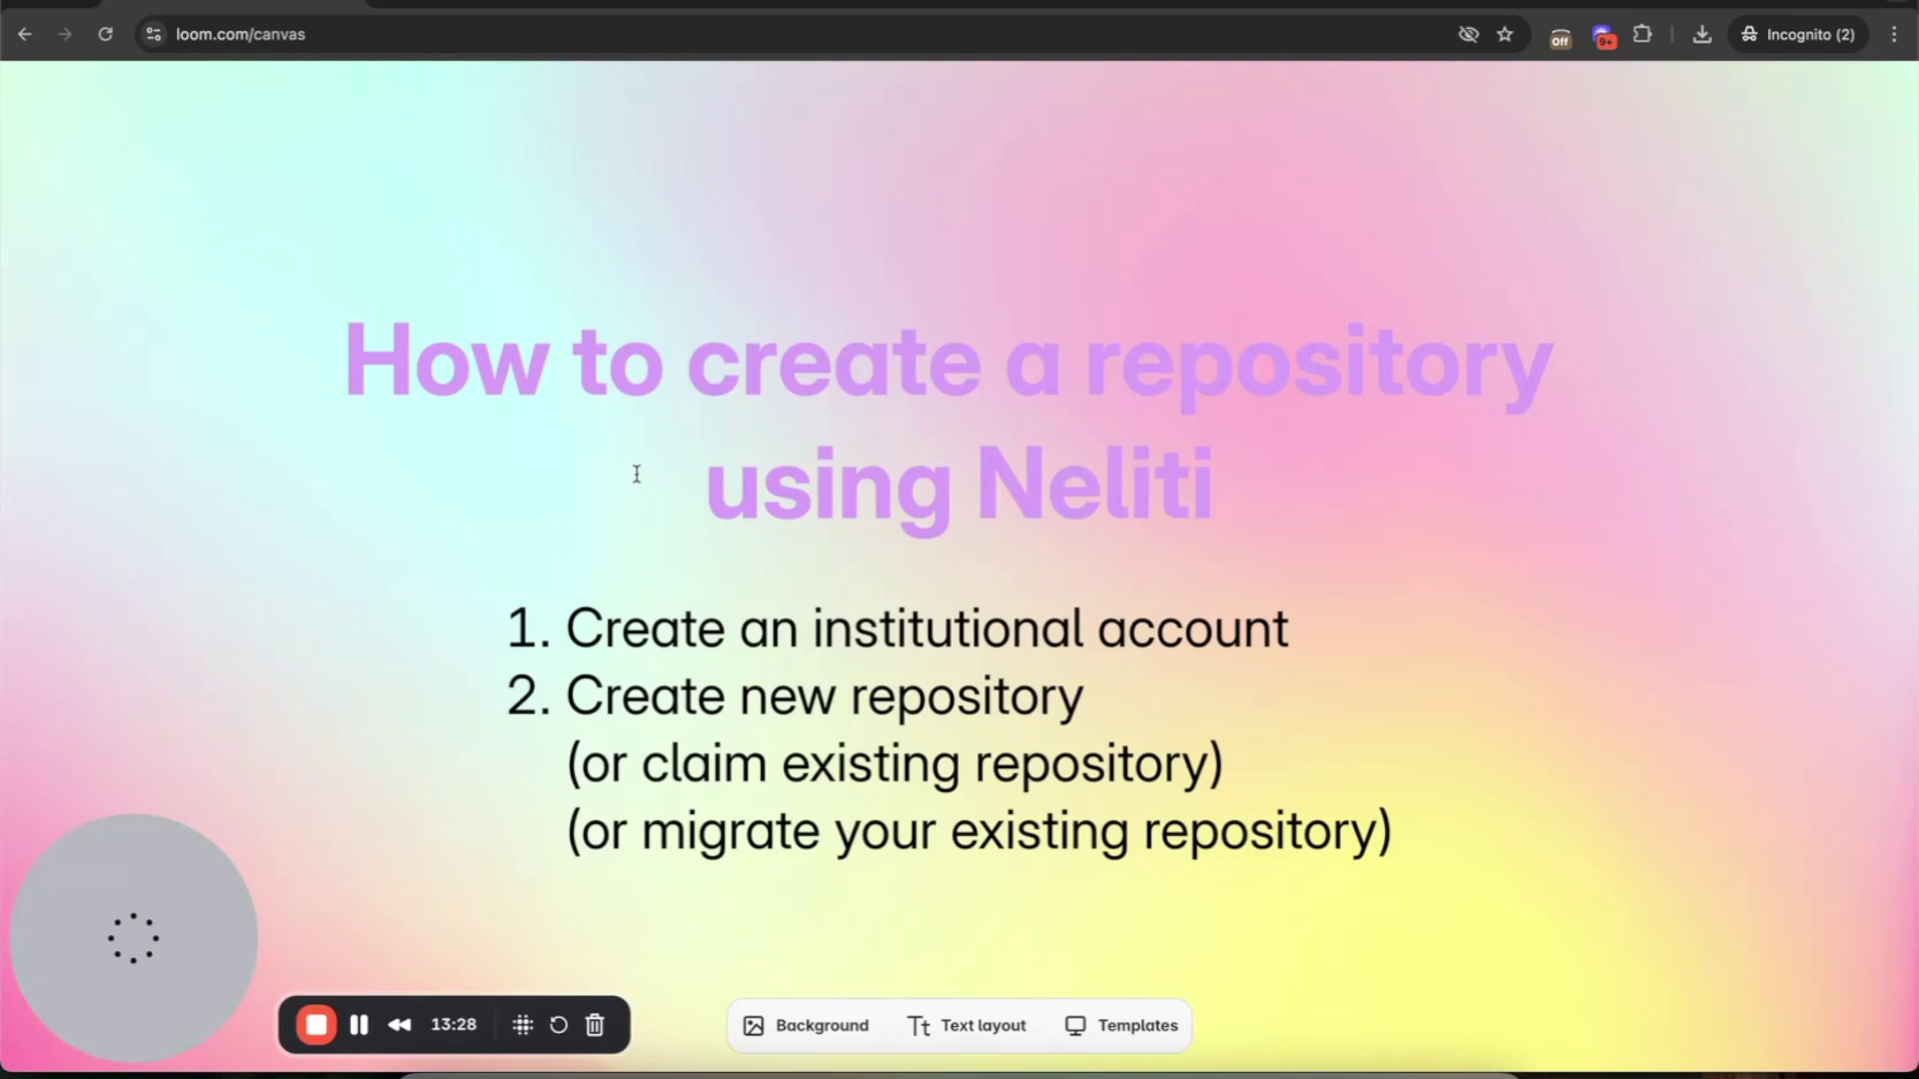
{"action": "left_click", "coordinate": [878, 742]}
{"action": "left_click_drag", "start_coordinate": [1392, 830], "coordinate": [567, 623]}
{"action": "key", "text": "BackSpace"}
{"action": "key", "text": "BackSpace"}
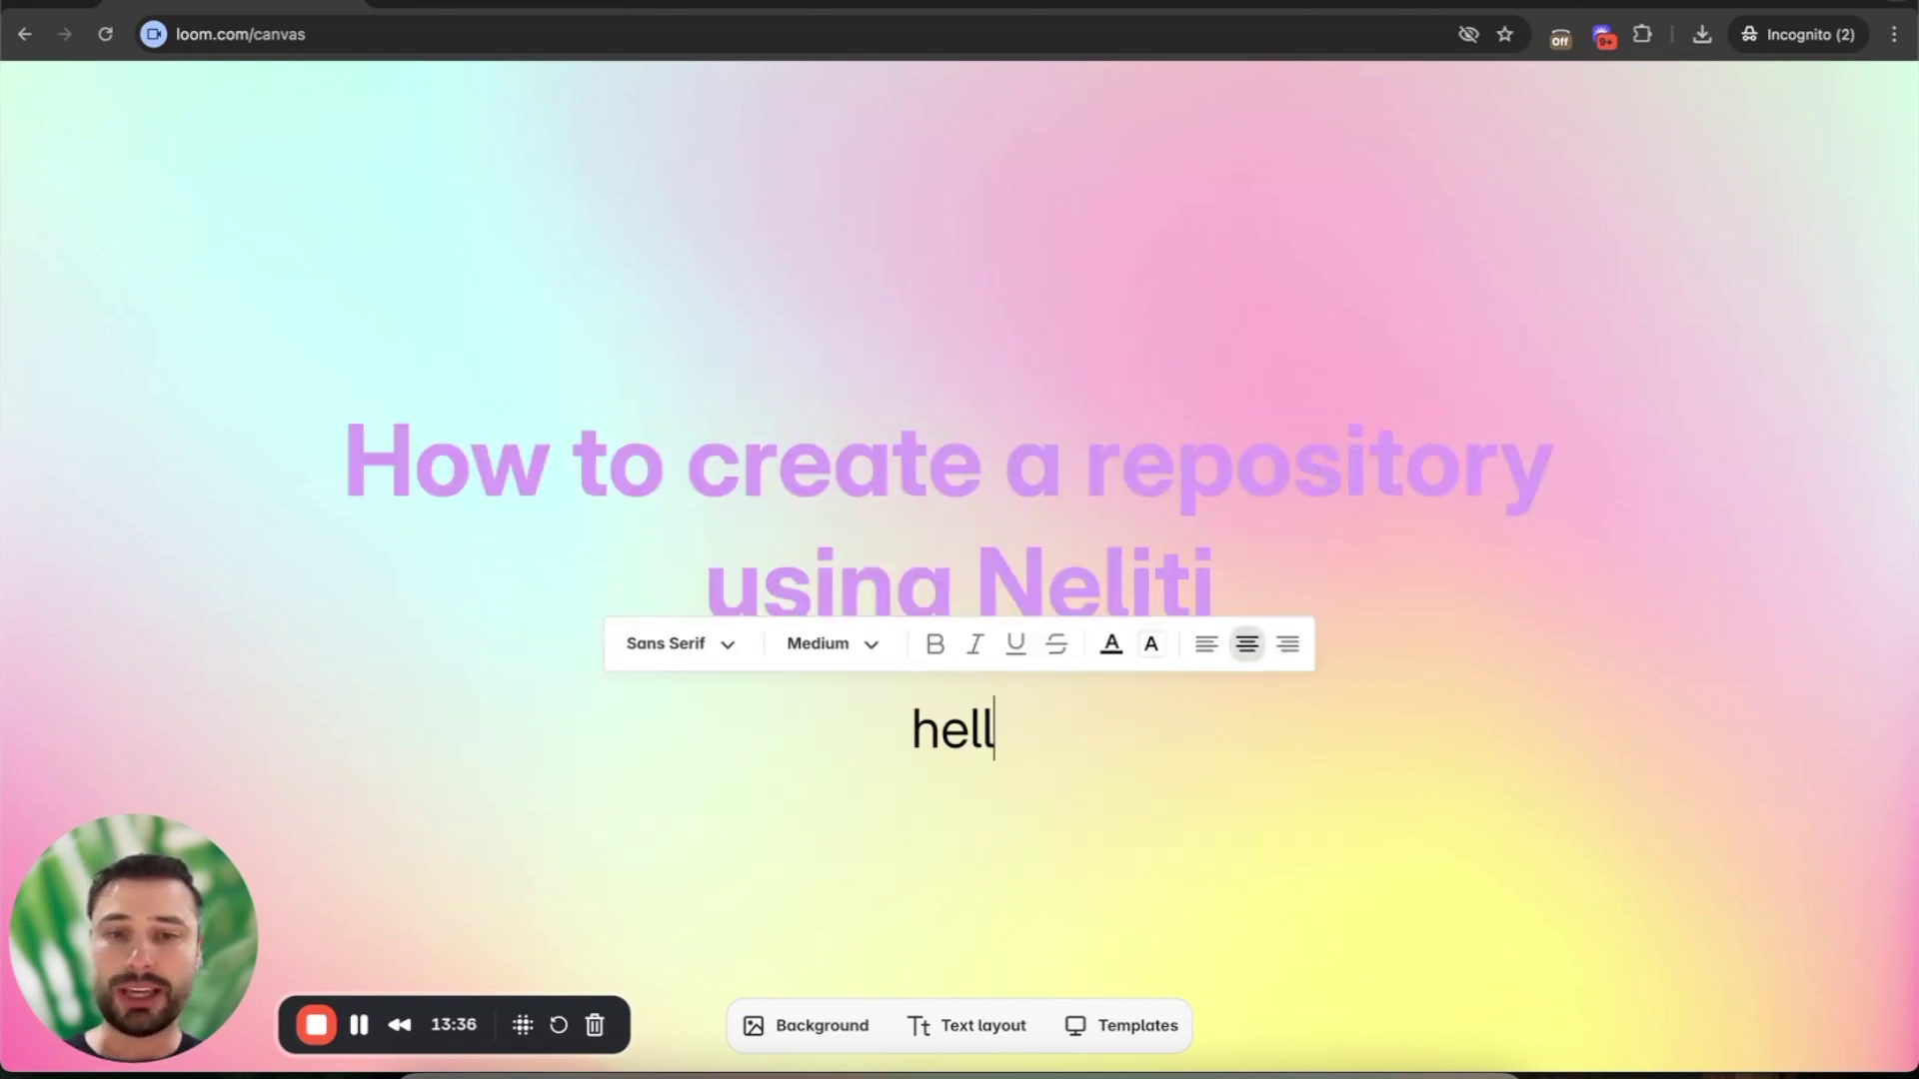
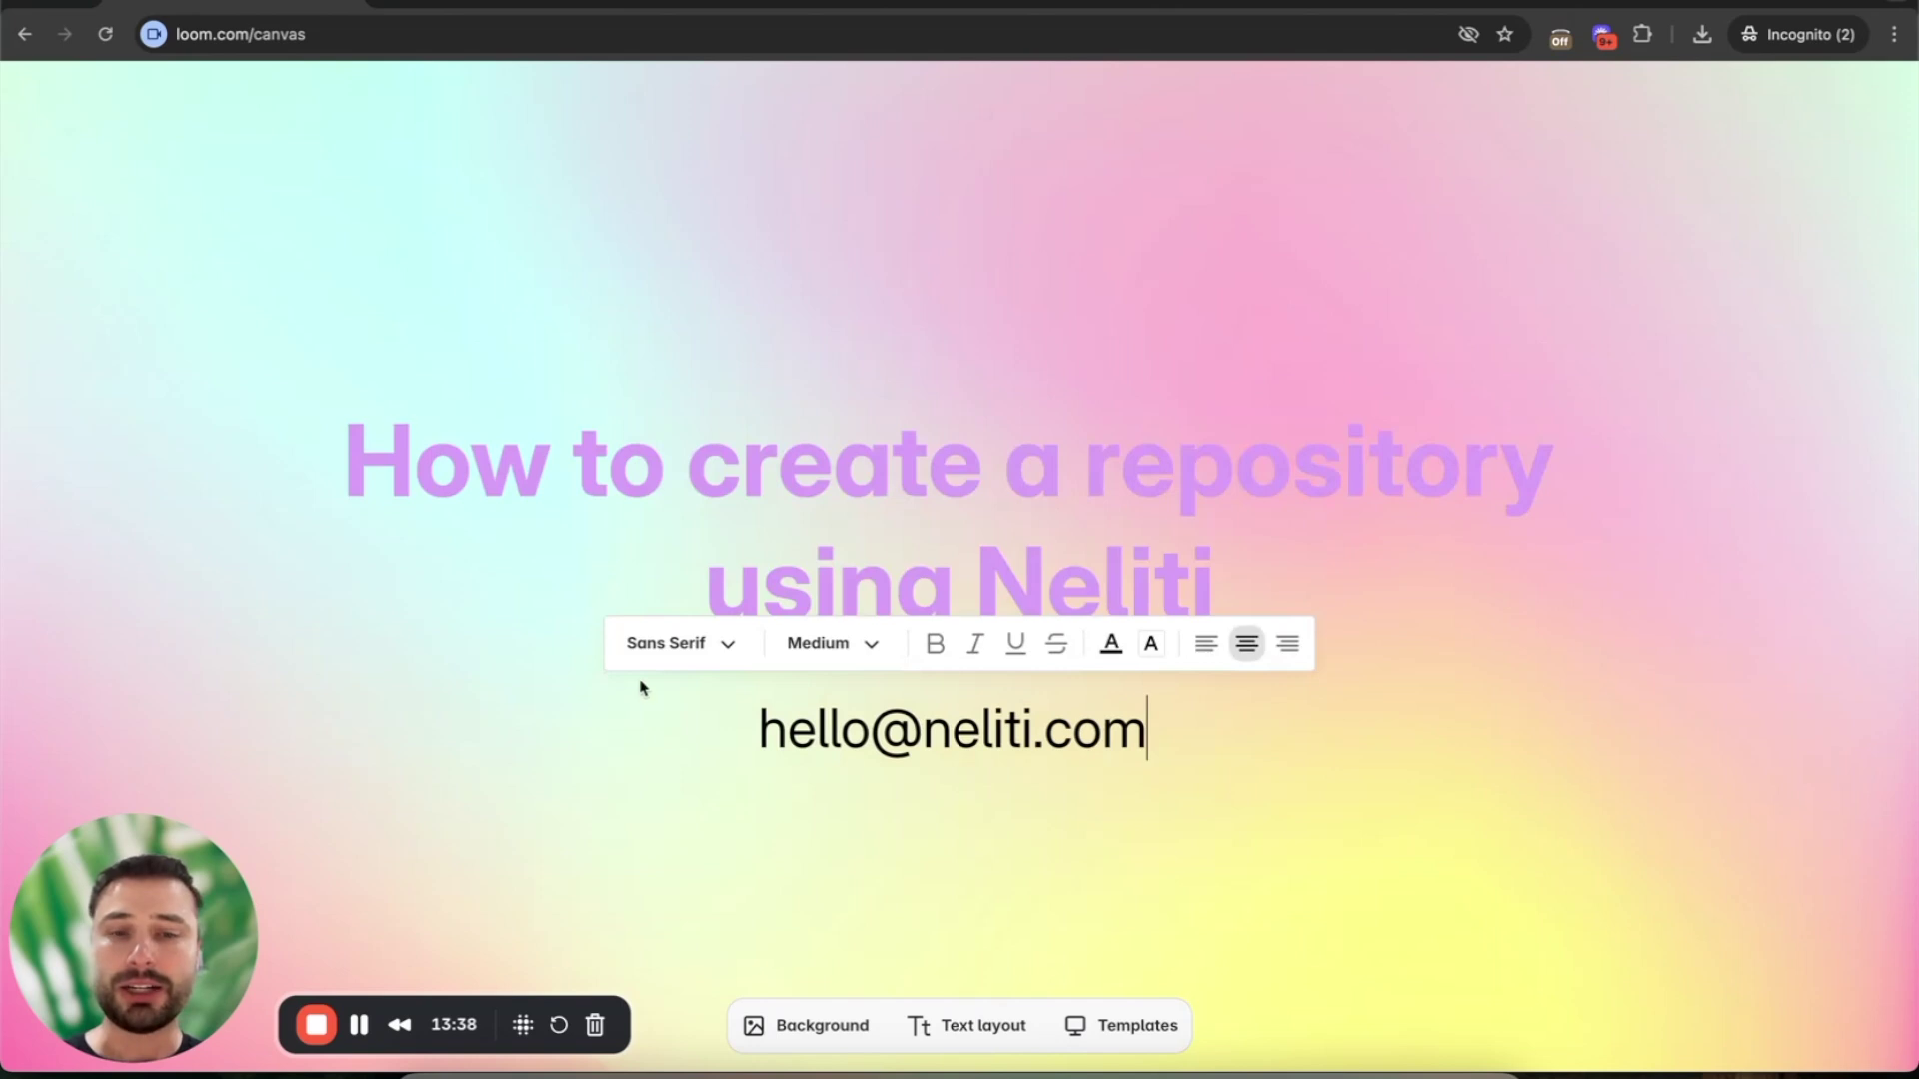
{"action": "left_click", "coordinate": [700, 782]}
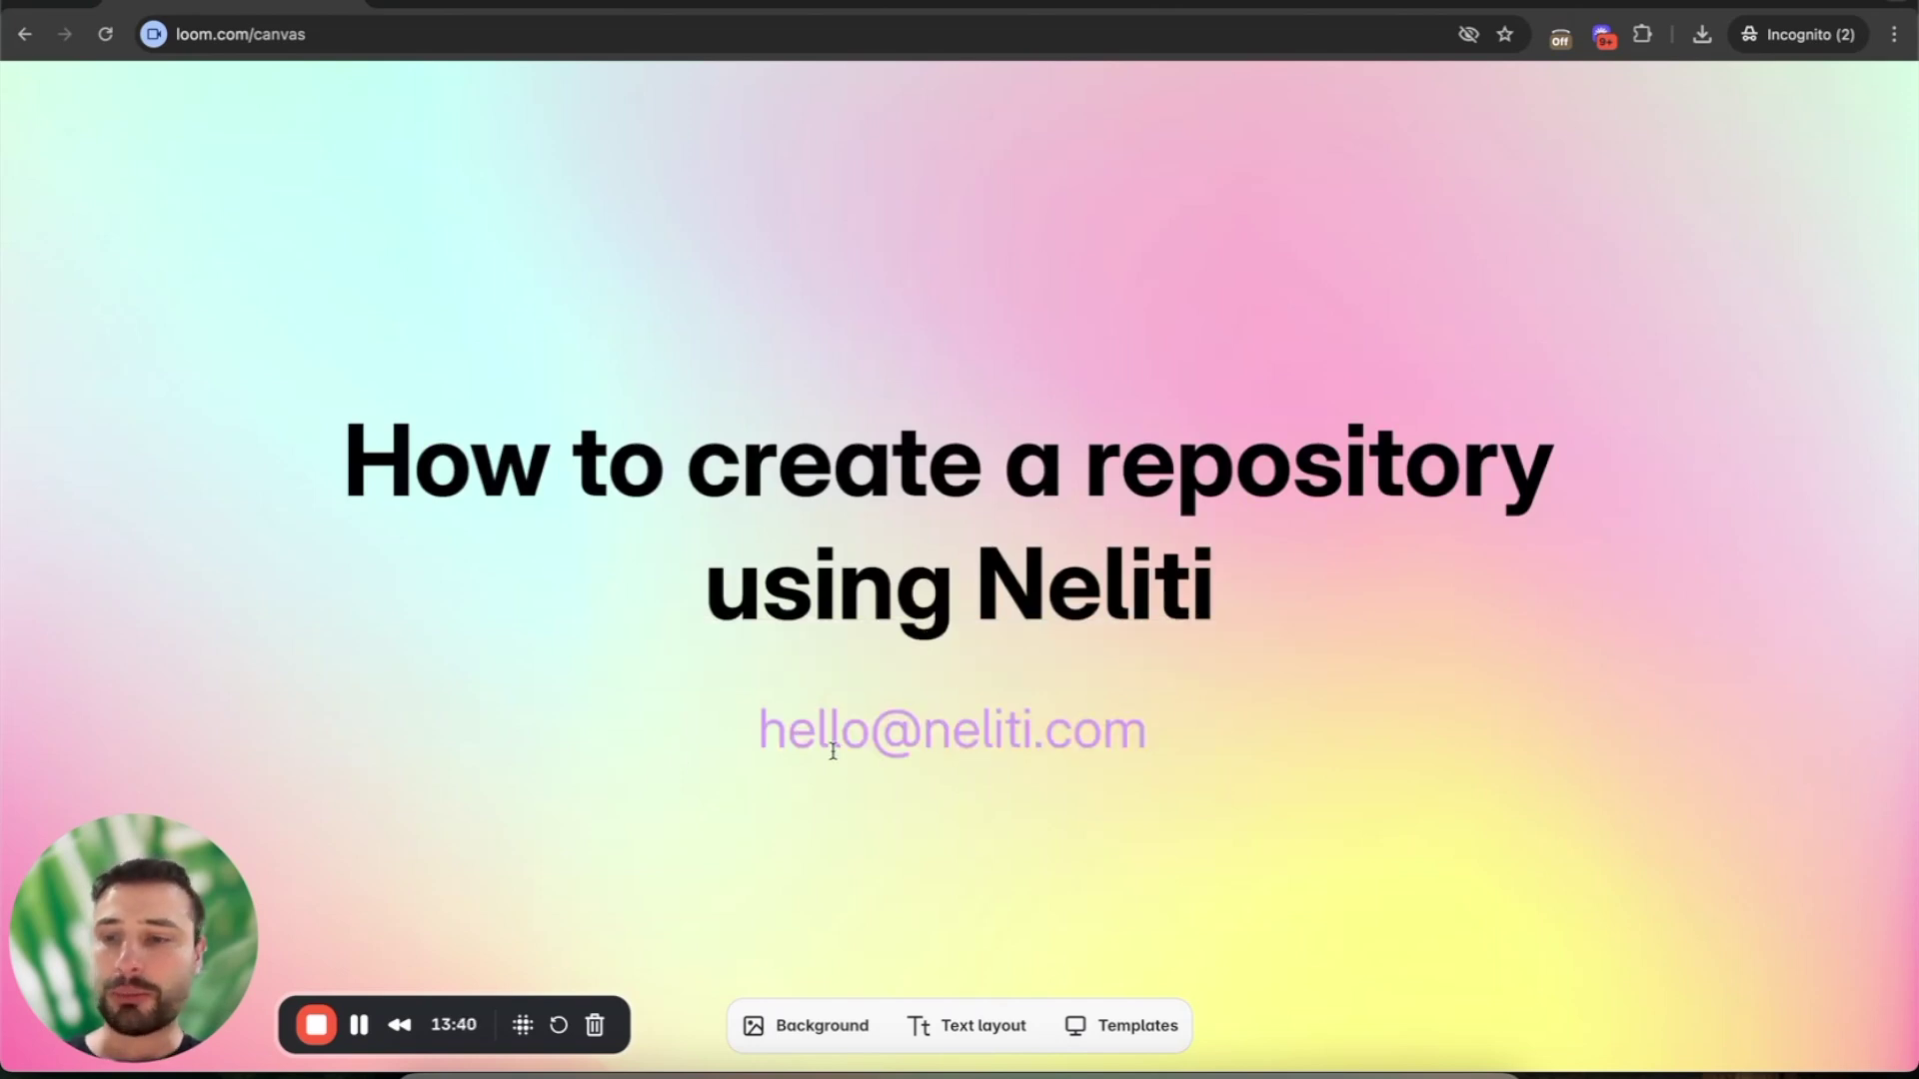